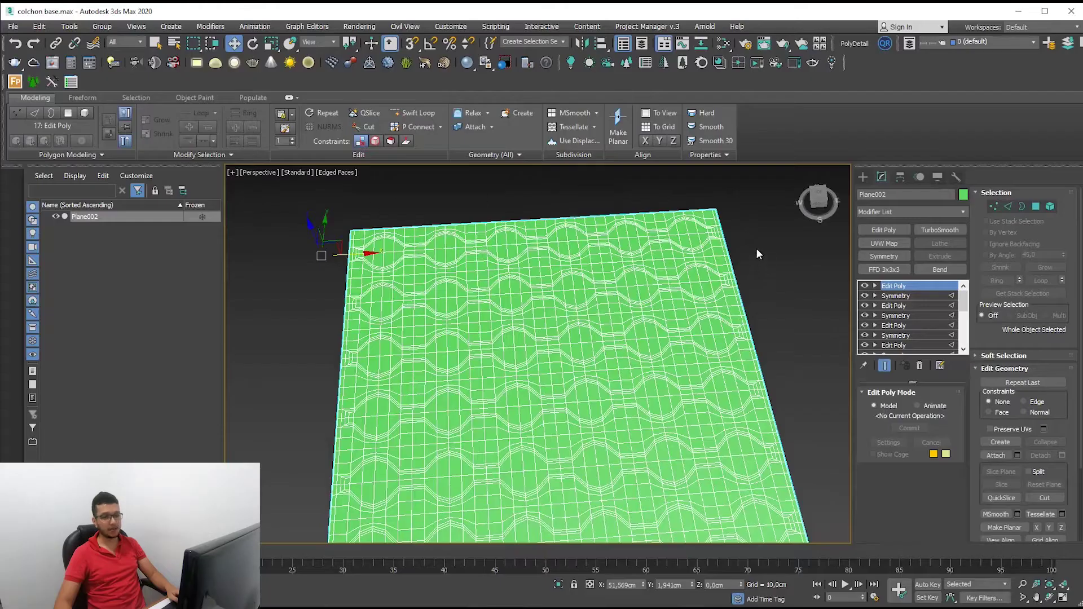
- Orbit, pan and zoom around Plane002, then switch to the imagenGrande1.jpg mattress photo
mouse_move(488, 271)
middle_mouse_down("alt")
mouse_move(327, 307)
mouse_move(367, 308)
mouse_move(380, 351)
mouse_move(385, 304)
middle_mouse_up("alt")
scroll(320, 274, "up", 3)
scroll(327, 307, "down", 3)
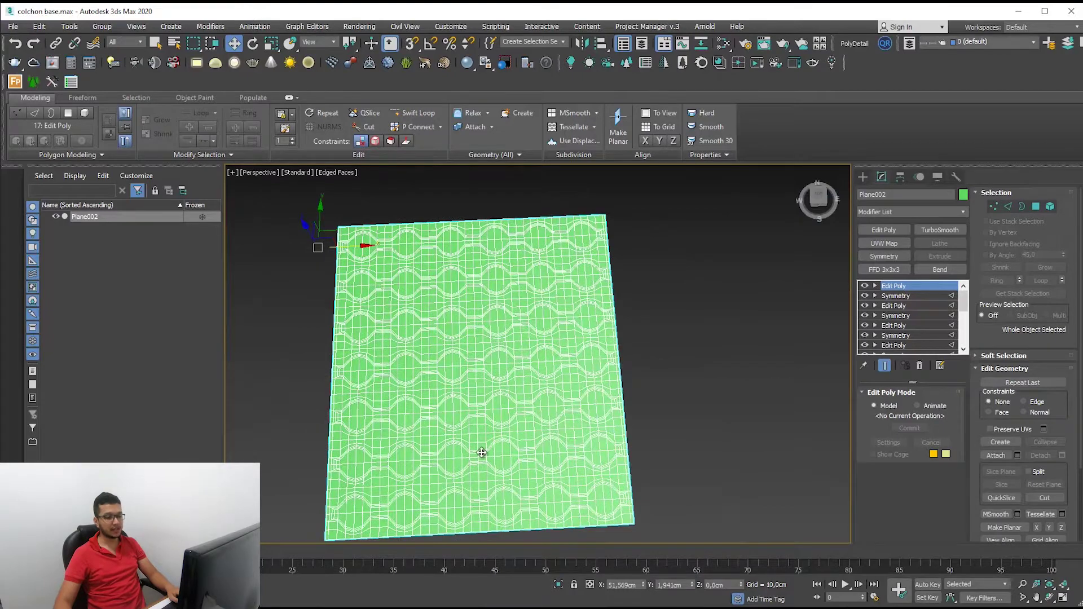
middle_click_drag(535, 525, 568, 475, "alt")
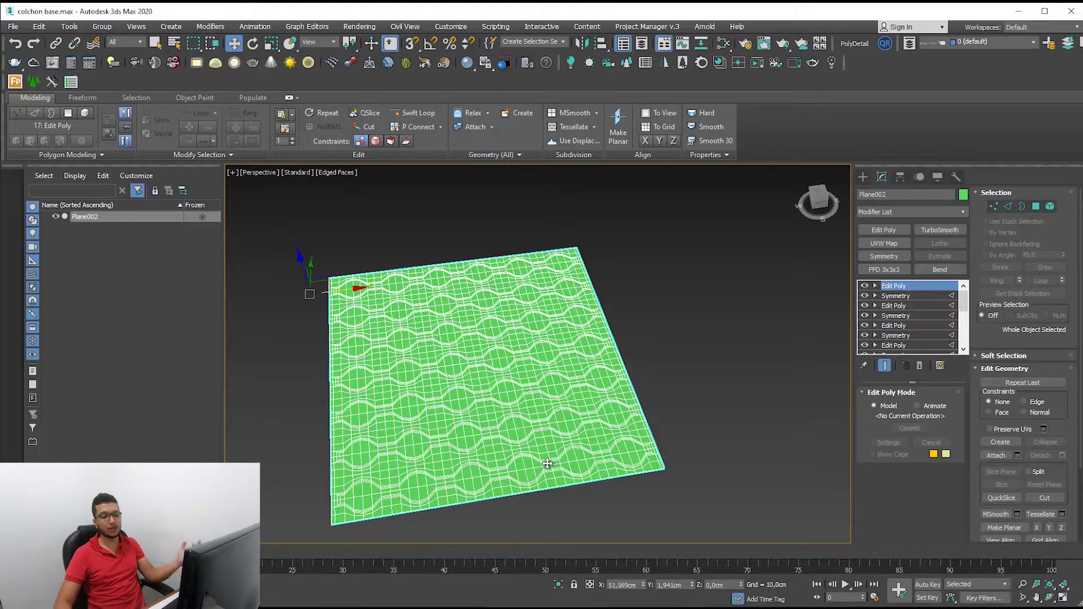
middle_click_drag(550, 460, 495, 416)
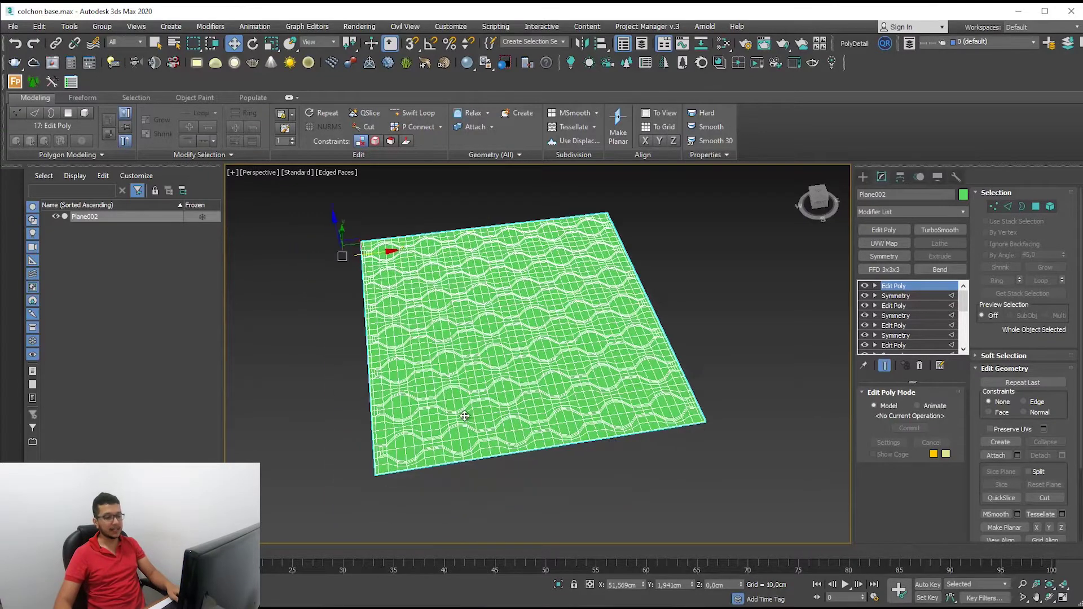
scroll(468, 418, "up", 3)
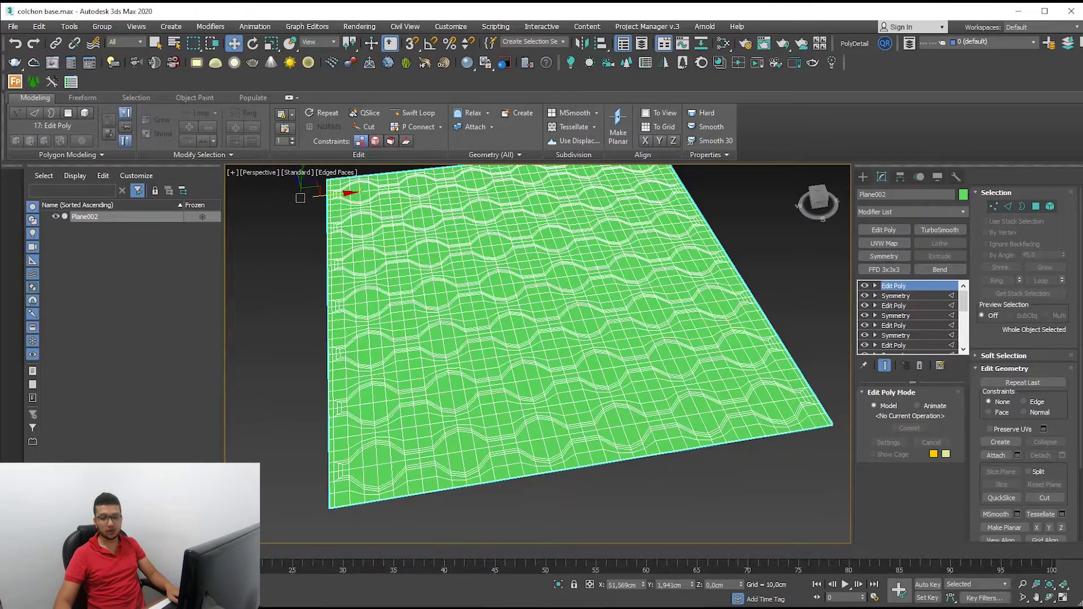
key("alt+Tab")
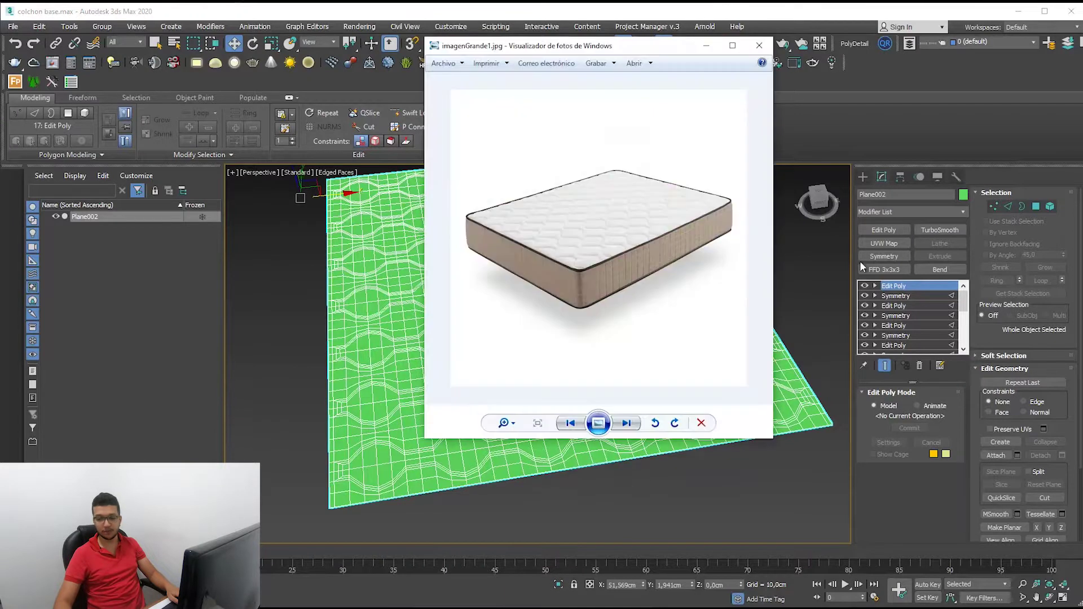
- Zoom in on the mattress photo's quilted top and side border, then close the viewer
scroll(581, 265, "up", 1)
scroll(580, 268, "up", 1)
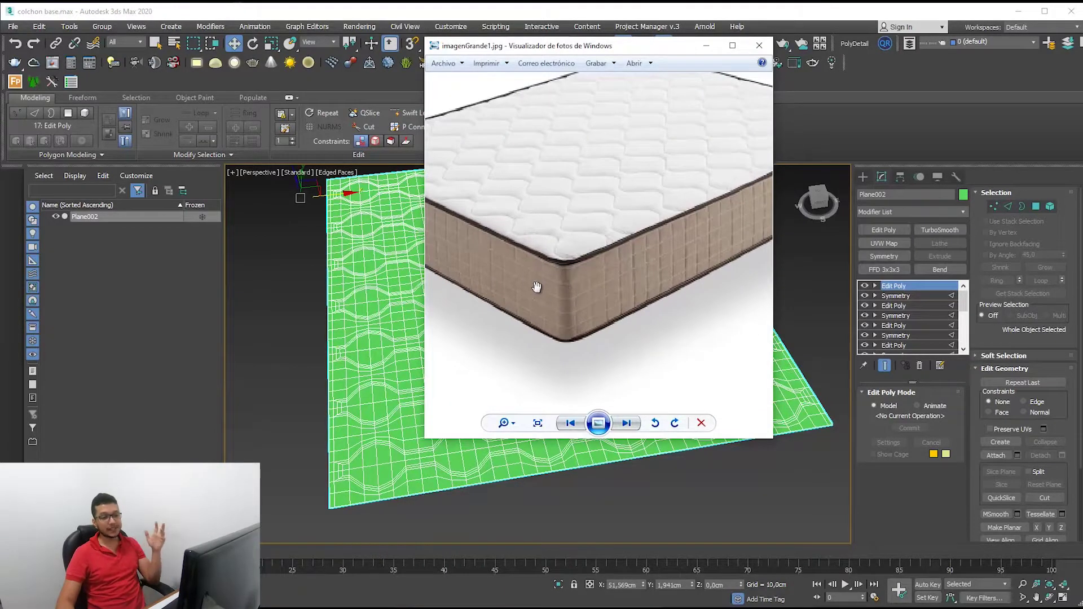
scroll(568, 295, "down", 2)
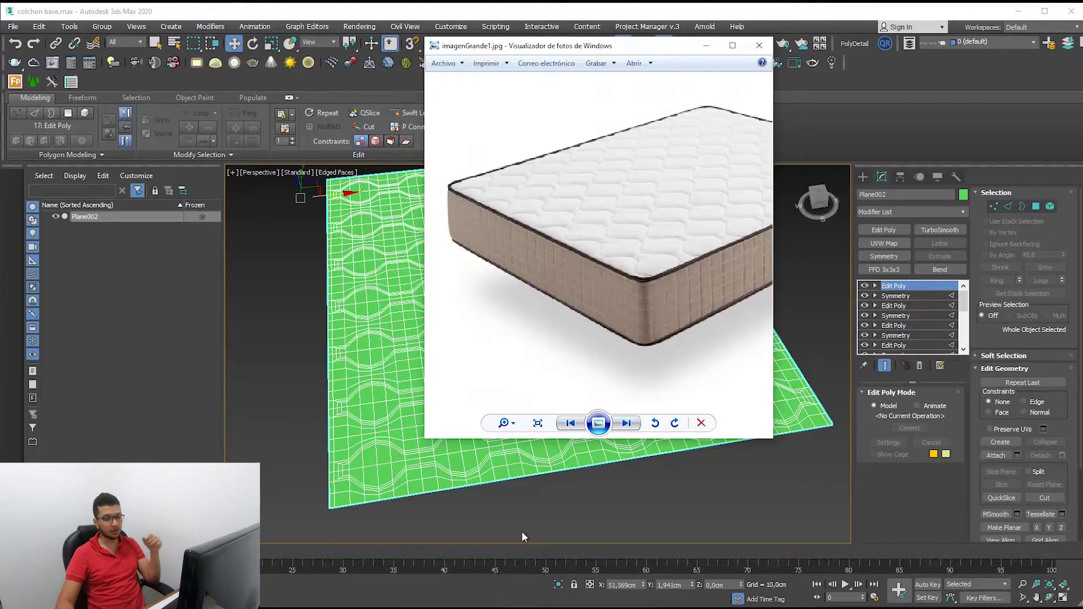
left_click(488, 504)
- Select the quilted plane Plane002 in the viewport
scroll(366, 456, "up", 5)
left_click(366, 456)
scroll(366, 456, "down", 4)
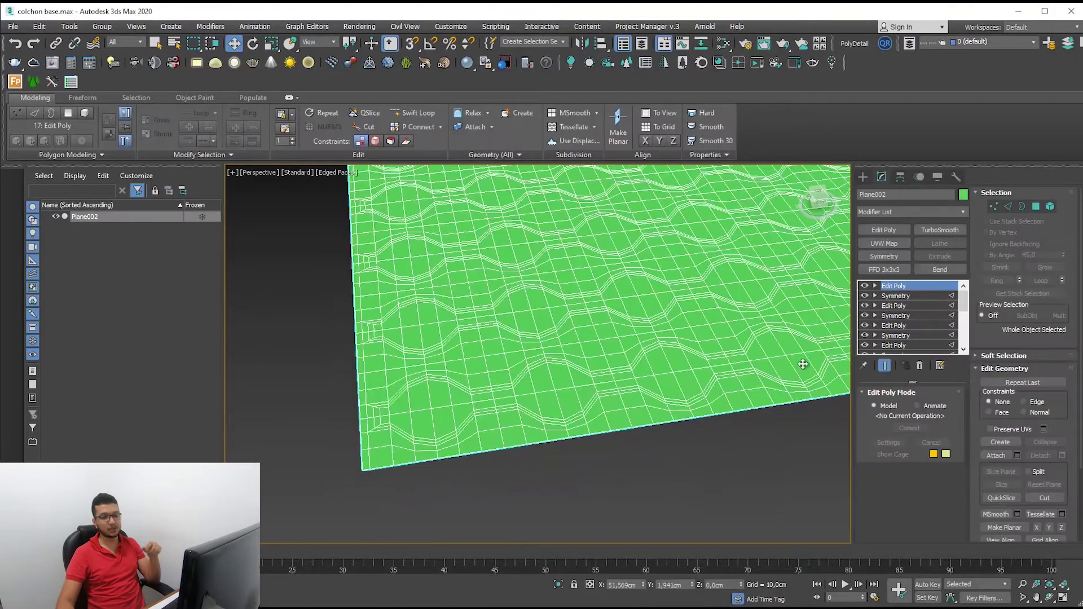
- Shift-drag Plane002 aside to make an independent Copy named Plane003
scroll(647, 369, "down", 2)
scroll(544, 413, "down", 2)
scroll(547, 413, "down", 1)
scroll(536, 413, "down", 1)
scroll(463, 305, "down", 1)
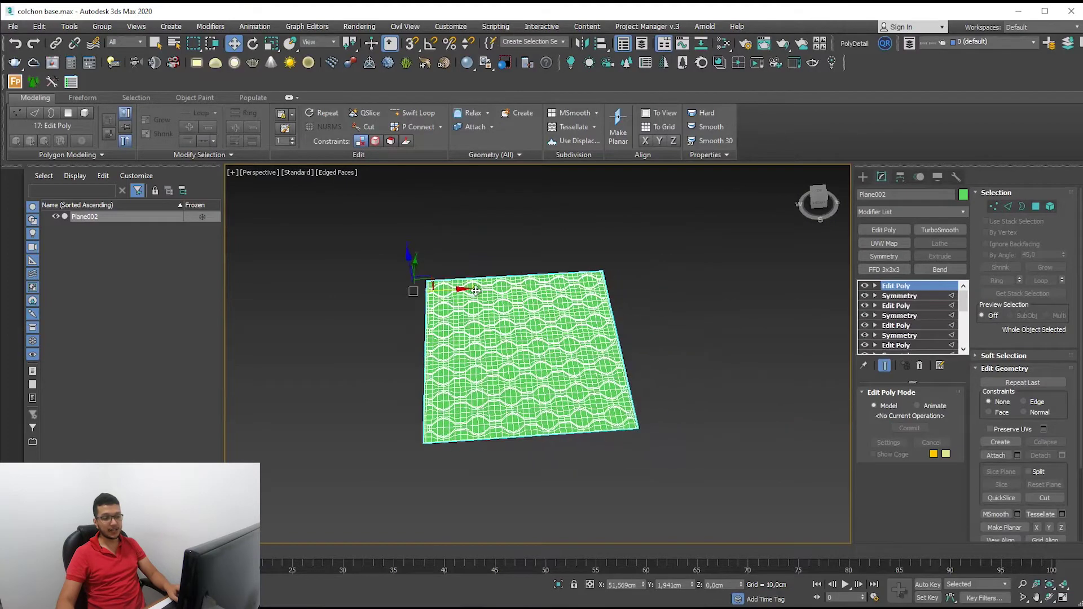
left_click_drag(451, 293, 731, 276, "shift")
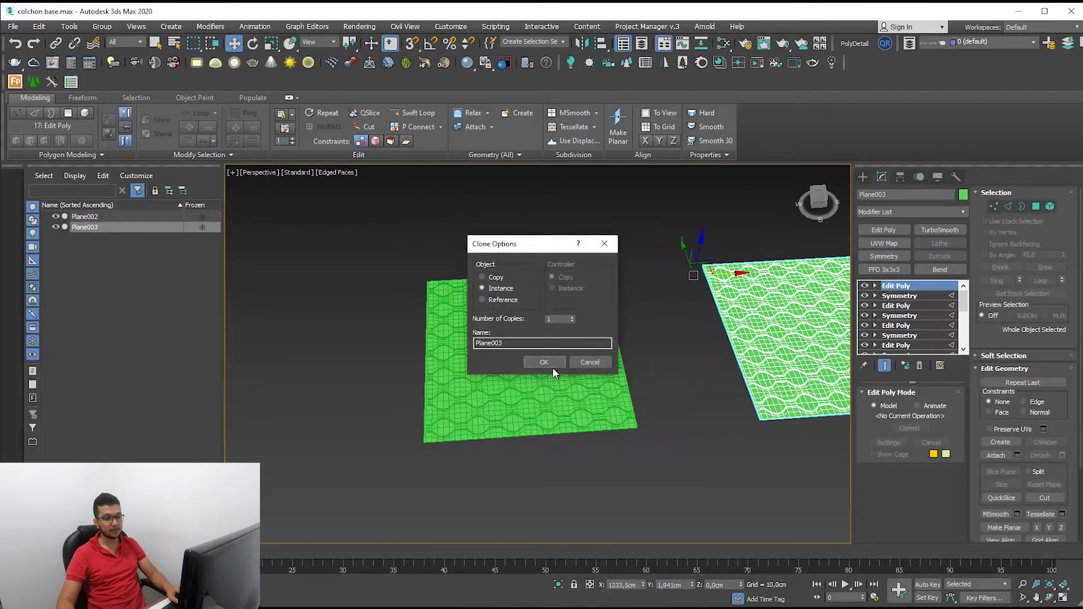
left_click(481, 277)
left_click(542, 362)
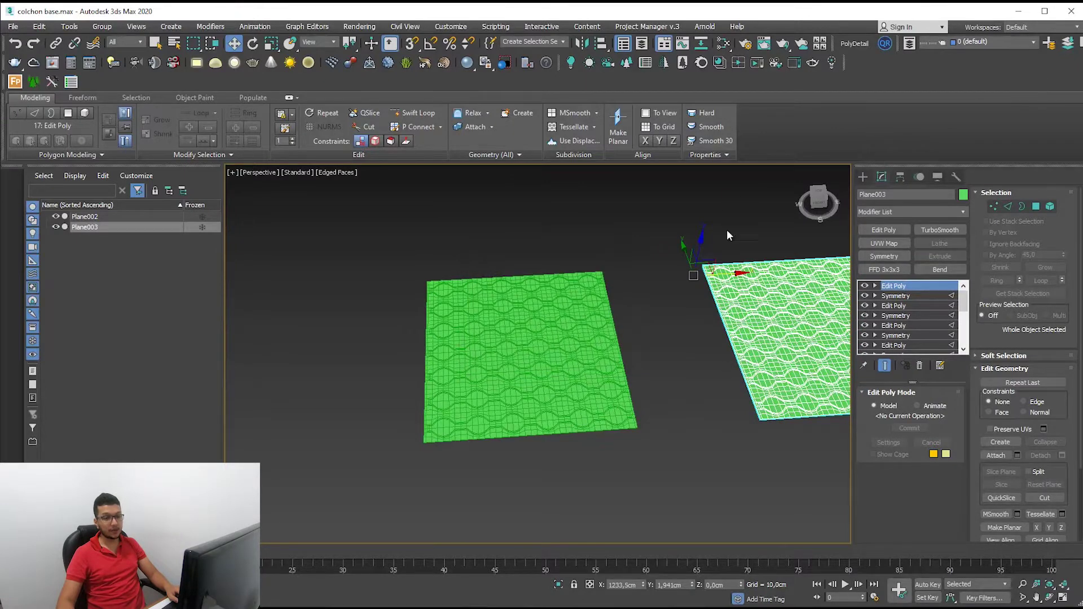
left_click(733, 246)
- Rename Layer001 to 'Base', hide that layer, and reselect Plane002
left_click(987, 41)
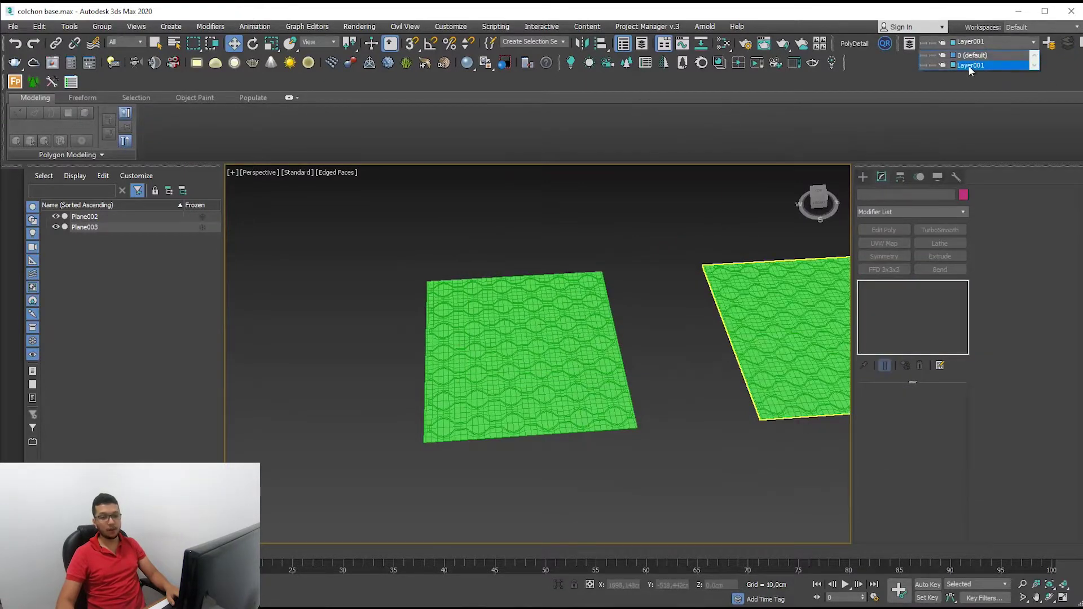
left_click(968, 66)
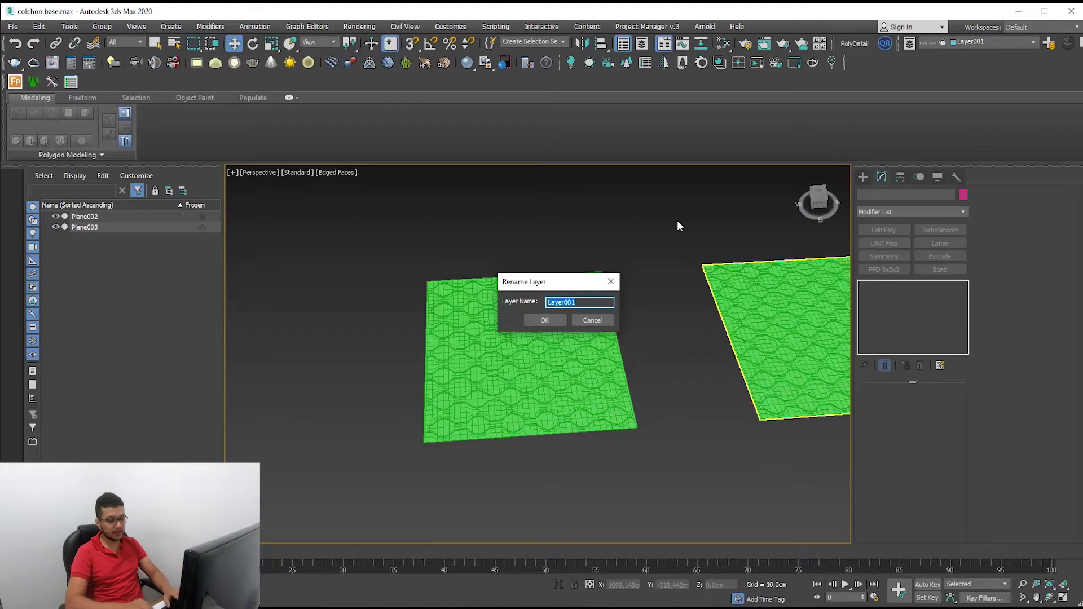
type("Base")
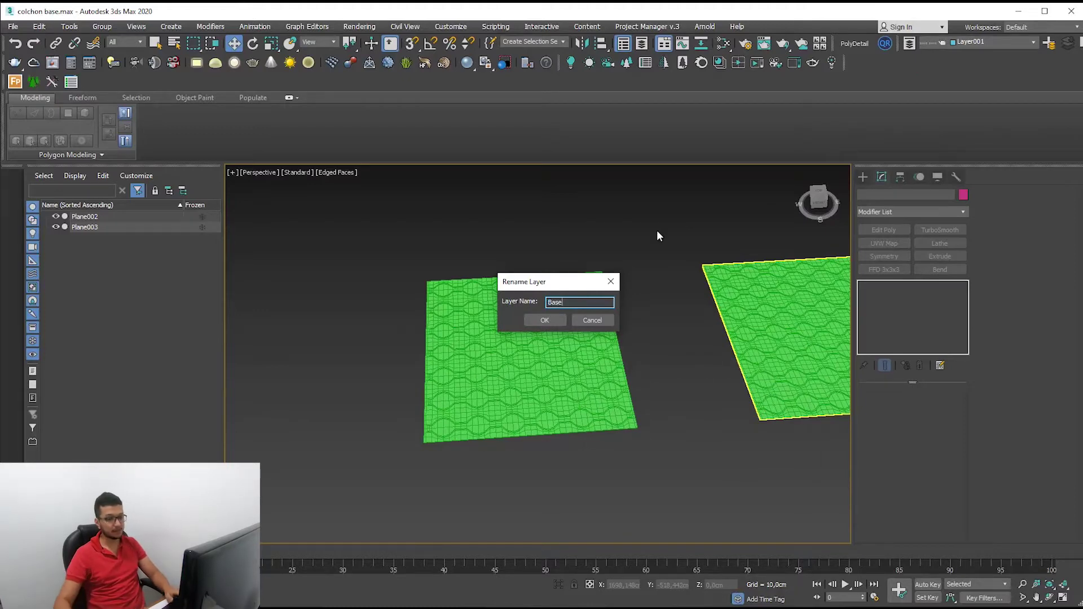
key("Return")
left_click(965, 42)
left_click(923, 63)
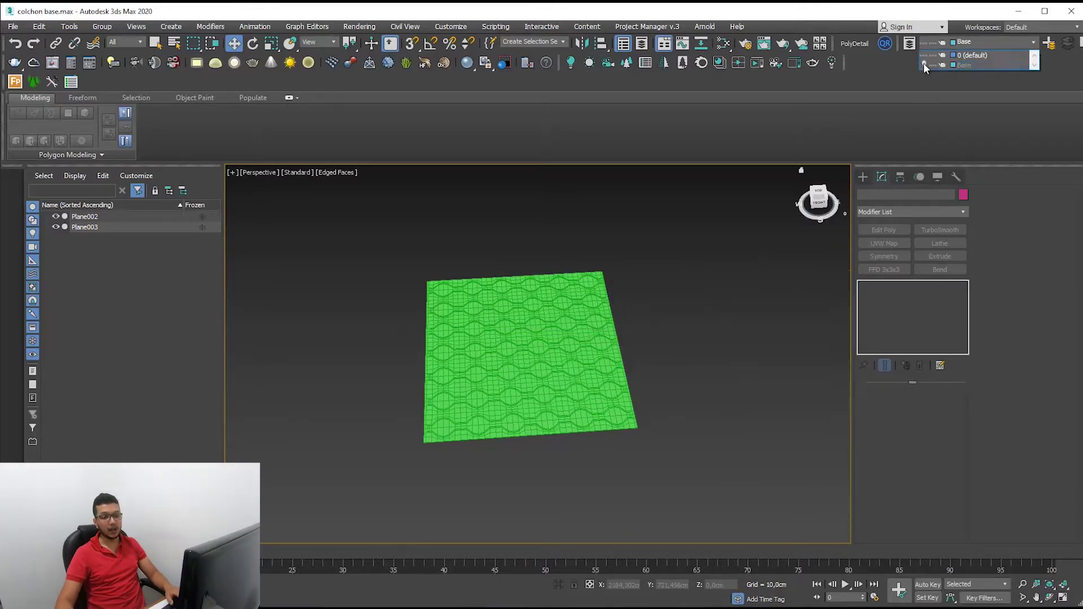
left_click(740, 288)
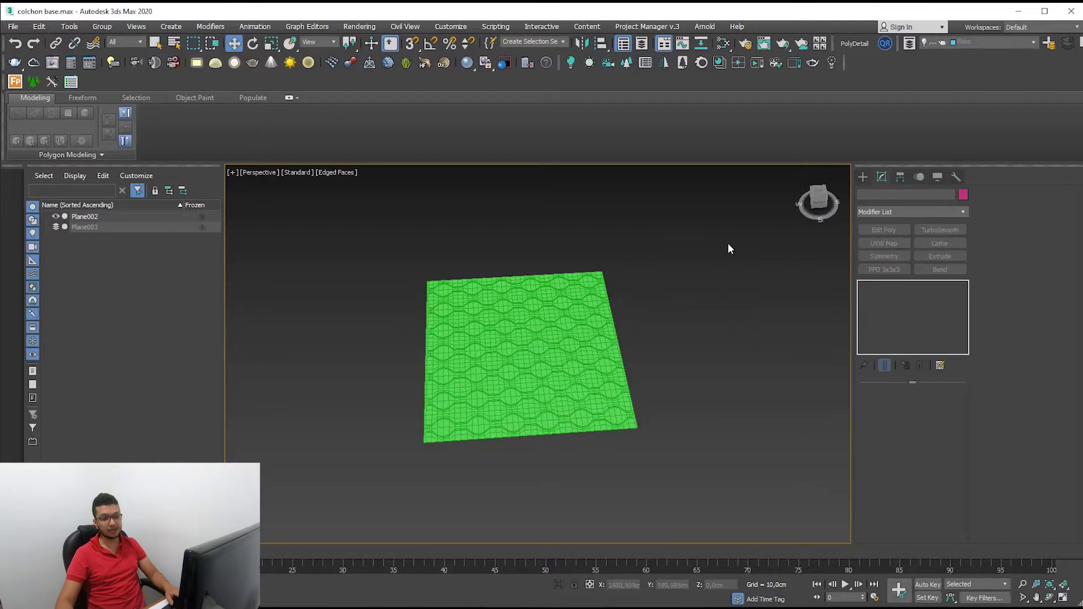
key("ctrl+a")
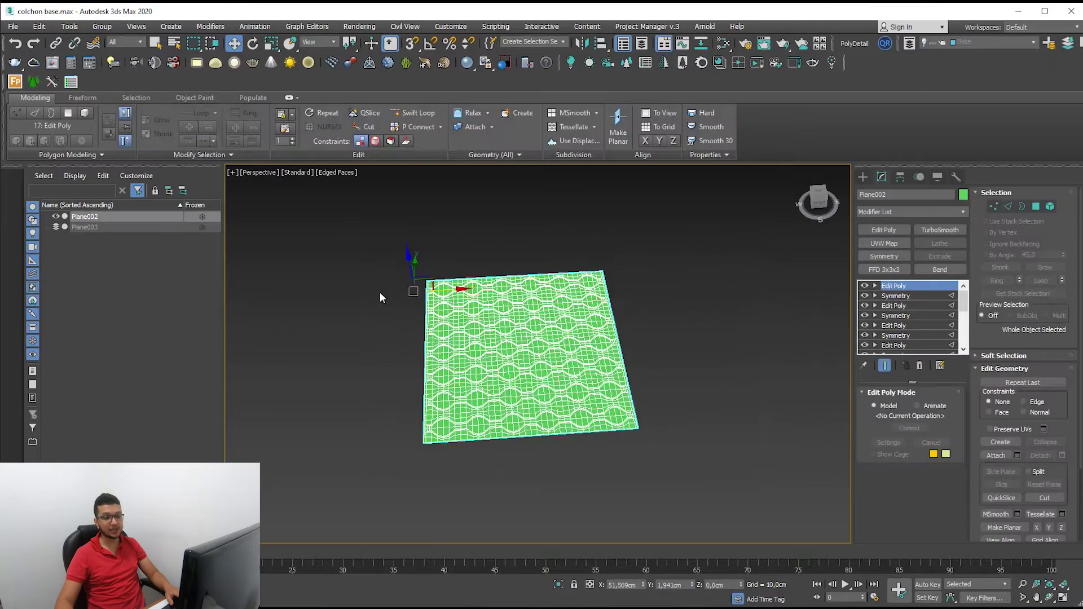
key("z")
middle_click_drag(701, 368, 643, 370)
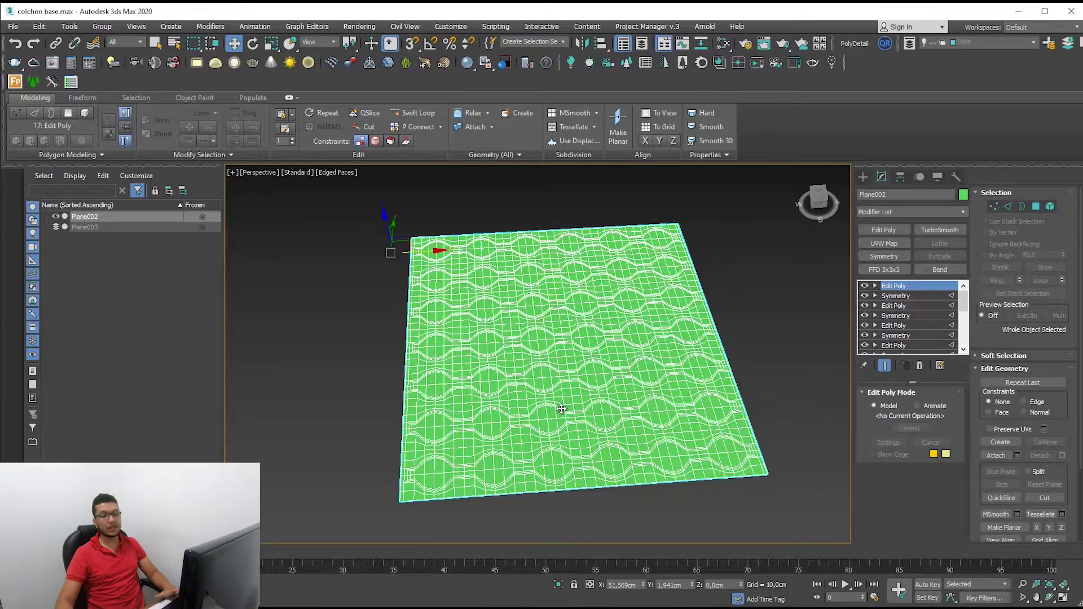
middle_click_drag(650, 382, 586, 409)
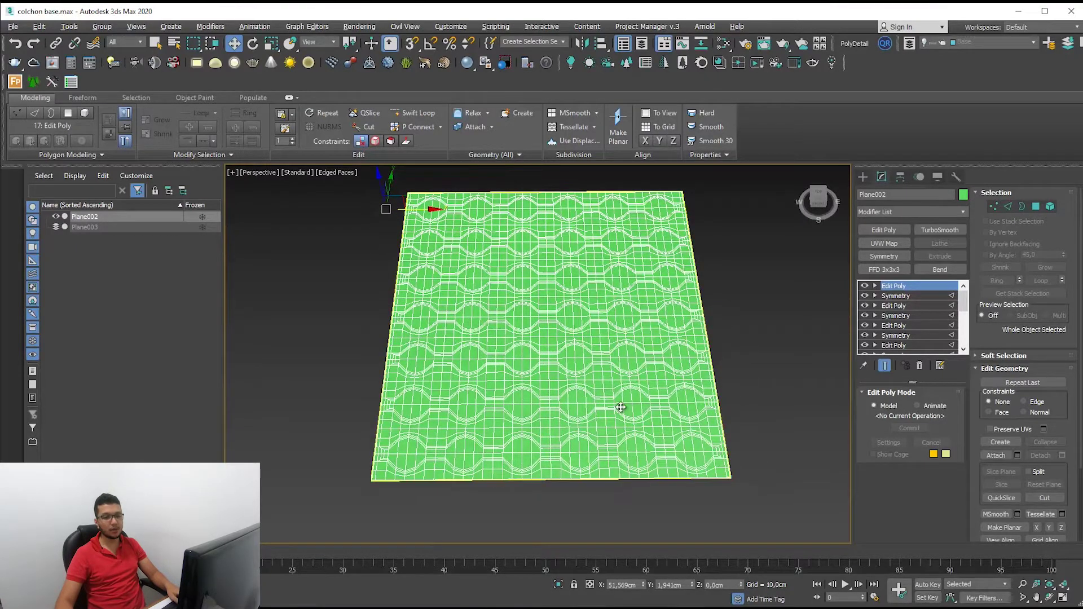
middle_click_drag(624, 407, 925, 335, "alt")
scroll(964, 310, "down", 1)
scroll(965, 317, "down", 1)
scroll(966, 304, "up", 1)
scroll(967, 295, "up", 1)
left_click(864, 286)
left_click(865, 296)
left_click(864, 315)
left_click(865, 326)
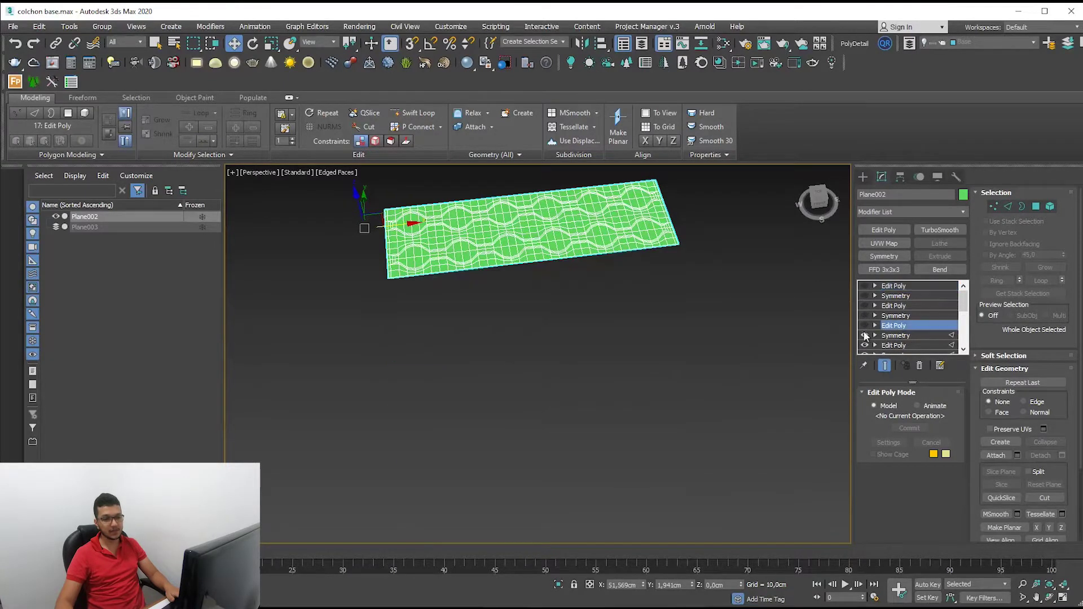
left_click(628, 346)
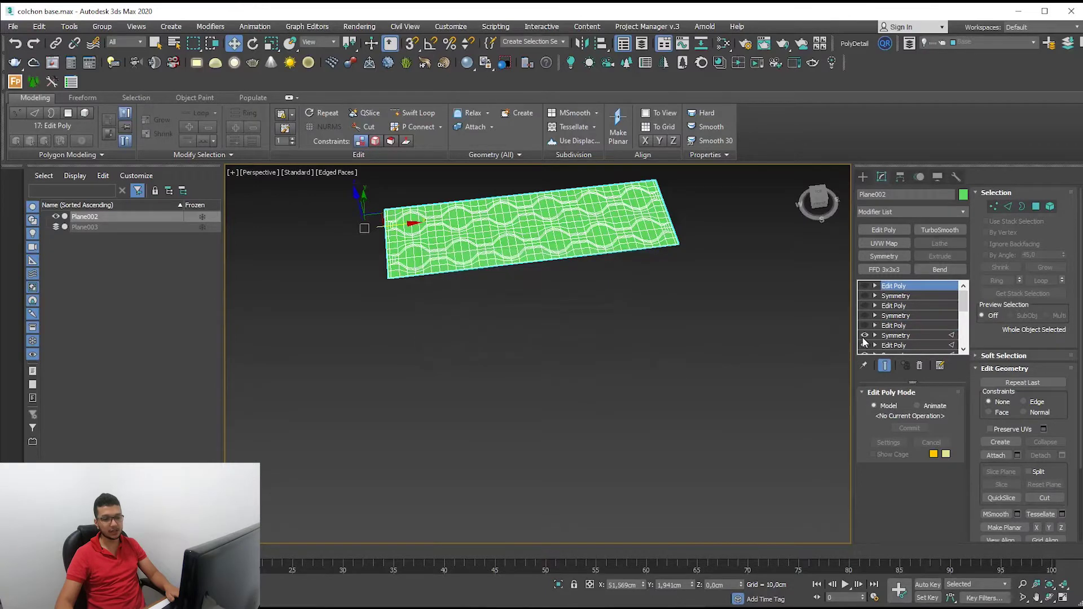
left_click(864, 336)
left_click_drag(968, 305, 966, 317)
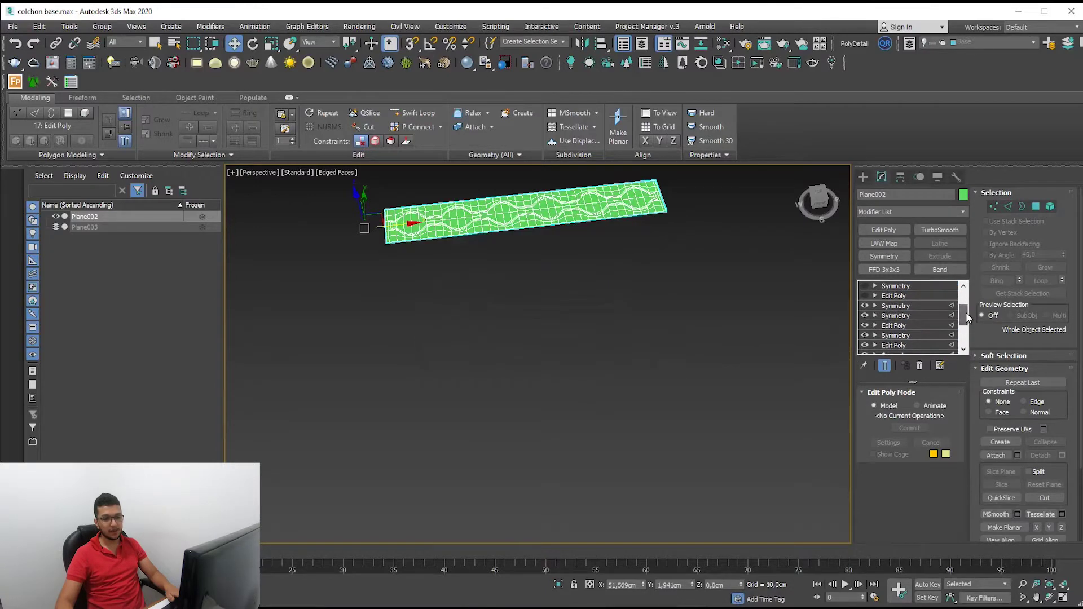
left_click(864, 305)
left_click(864, 326)
left_click(865, 345)
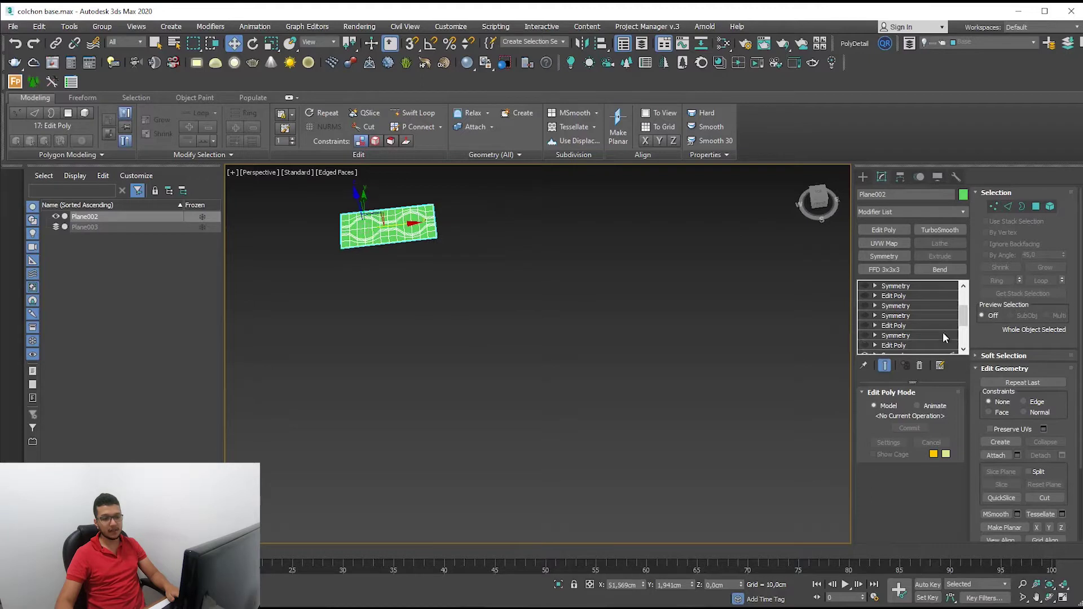
left_click(967, 336)
left_click(865, 306)
left_click(864, 316)
left_click(865, 335)
scroll(963, 329, "down", 1)
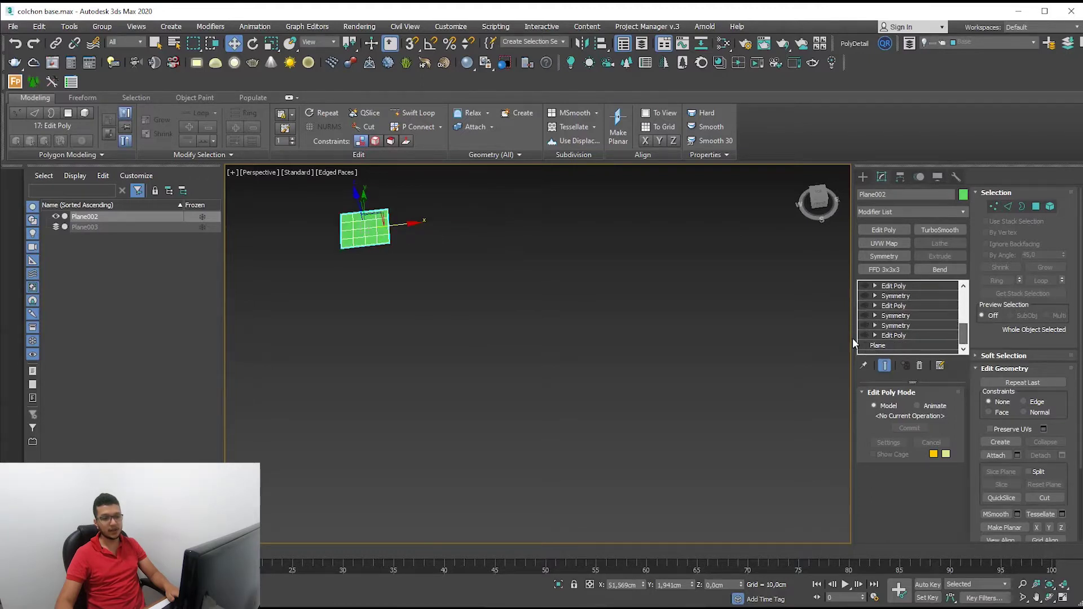
middle_click_drag(442, 266, 524, 331)
scroll(508, 282, "up", 5)
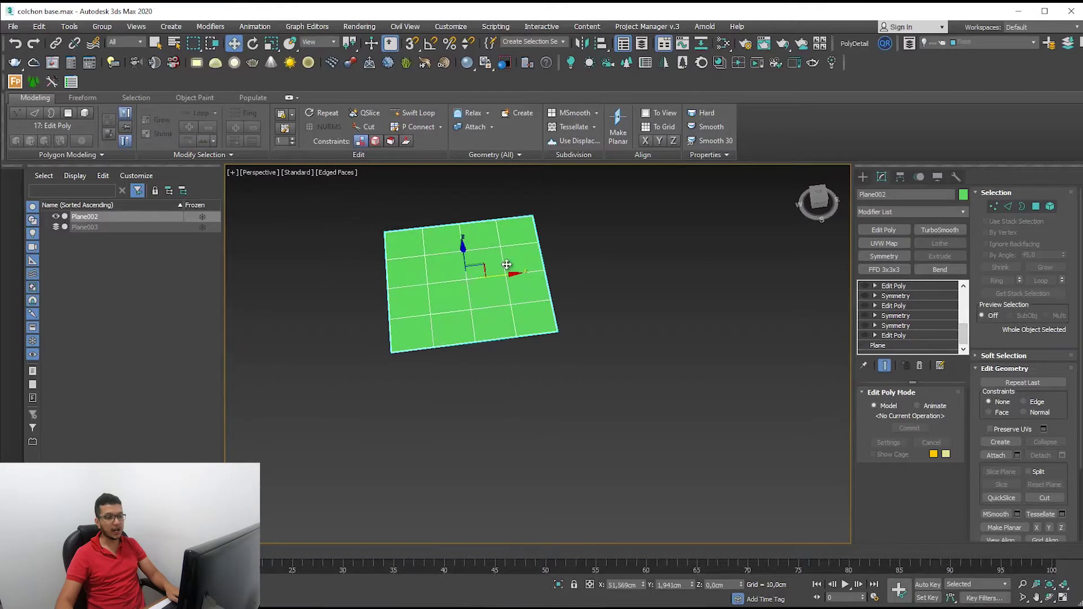
left_click(590, 309)
left_click(499, 295)
scroll(867, 347, "down", 2)
left_click_drag(864, 335, 863, 298)
scroll(867, 316, "up", 2)
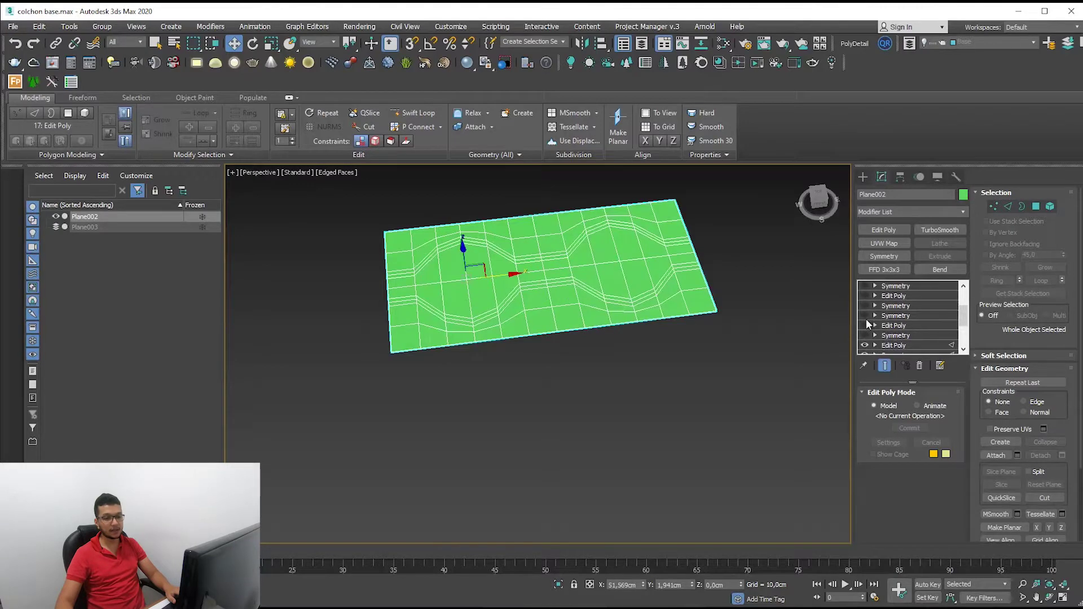
left_click(866, 318)
left_click_drag(866, 313, 866, 306)
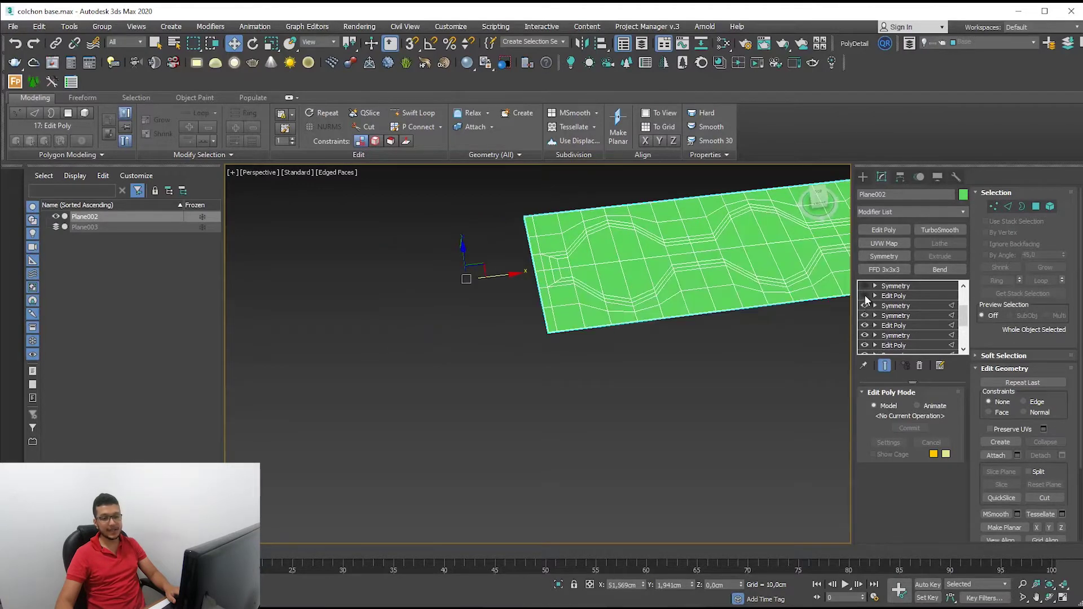
left_click(864, 286)
scroll(863, 299, "up", 3)
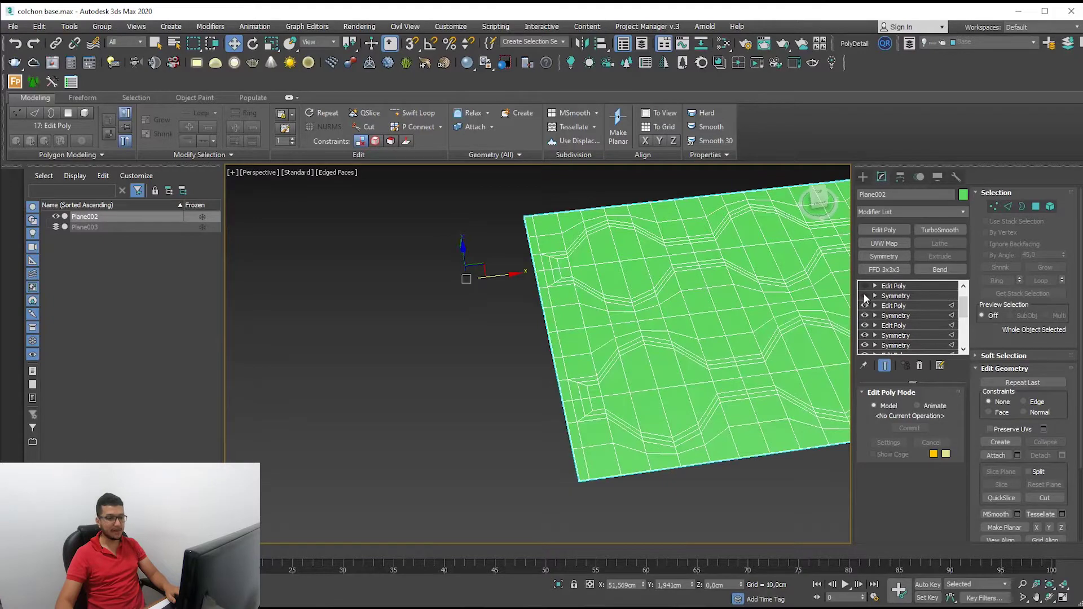
left_click(864, 295)
scroll(868, 305, "up", 2)
left_click(864, 305)
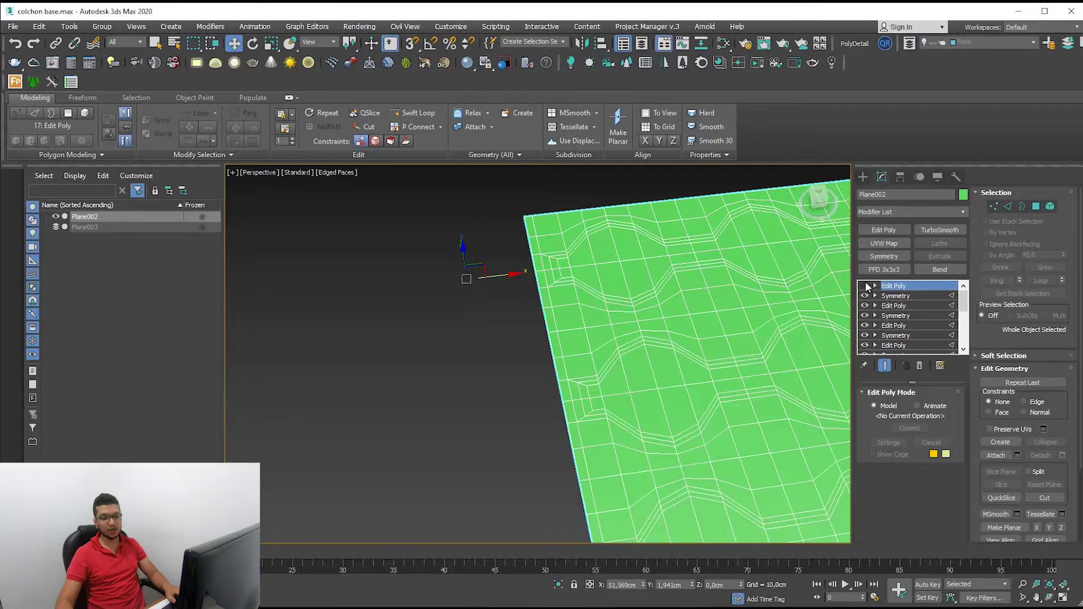
scroll(757, 358, "down", 4)
middle_click_drag(452, 282, 598, 268)
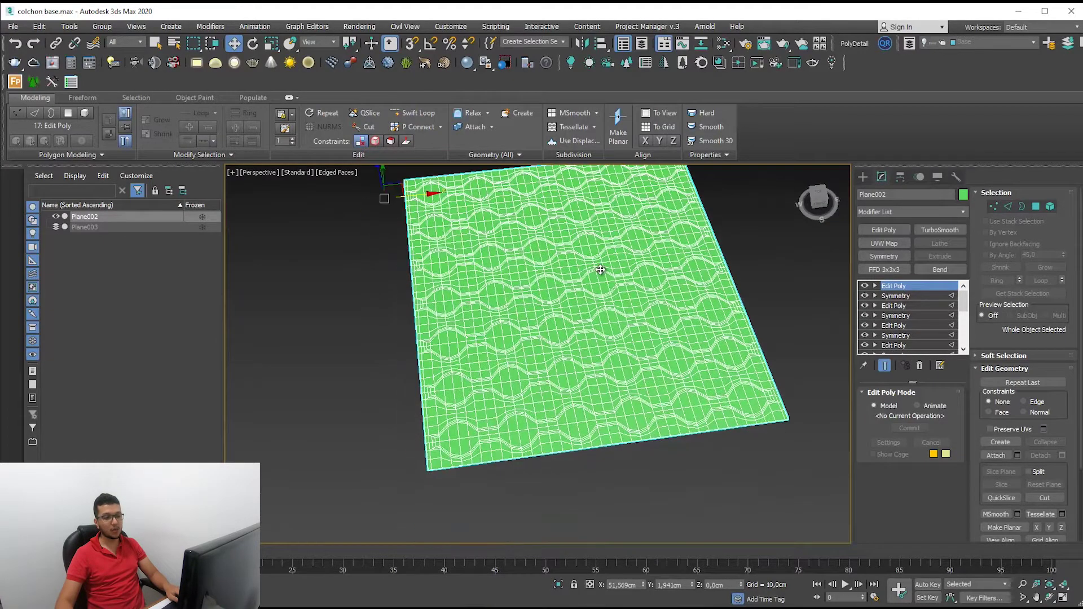
middle_click_drag(460, 419, 525, 425, "alt")
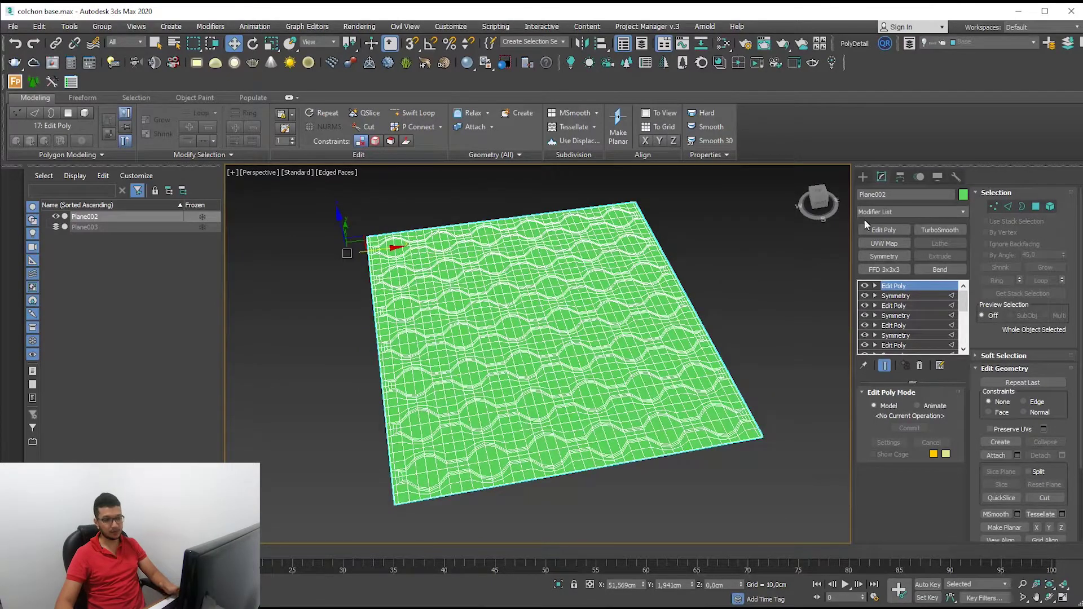
- Collapse Plane002's Edit Poly and Symmetry stack into the top Edit Poly, confirming the warning
right_click(892, 286)
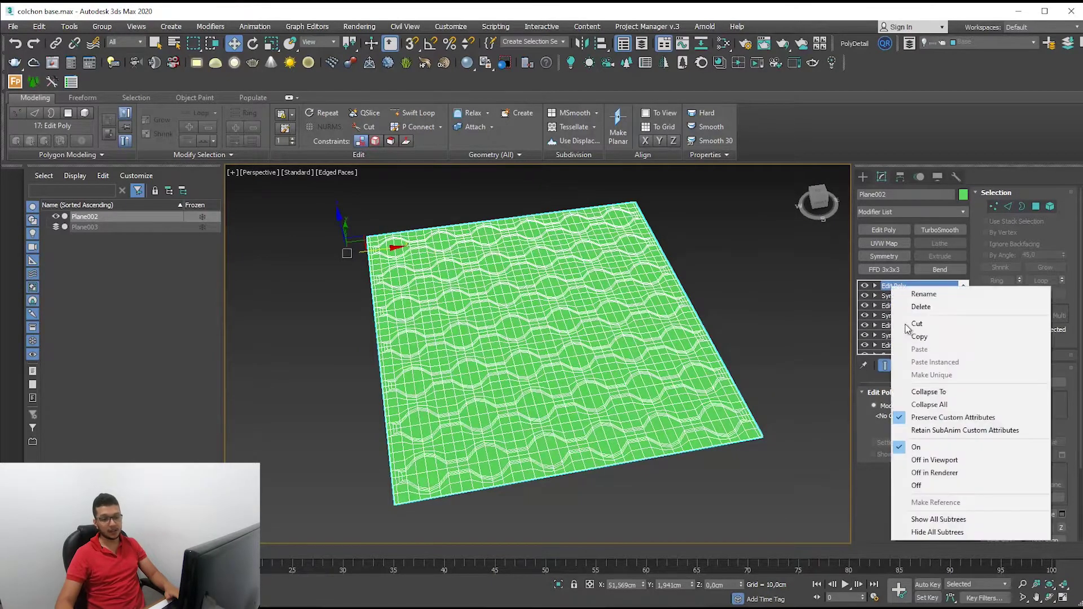
left_click(915, 393)
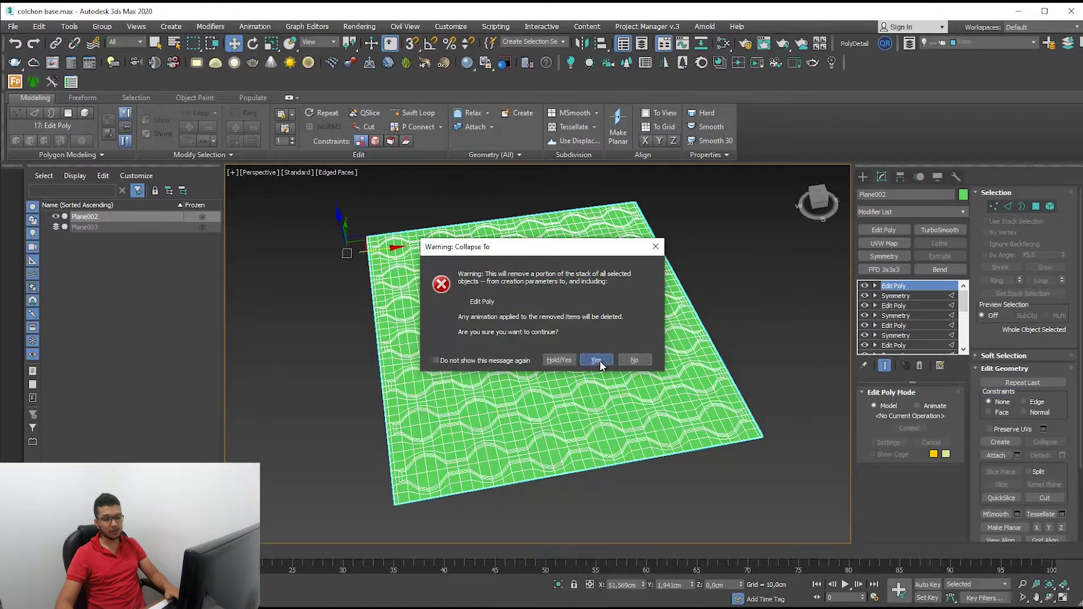
left_click(598, 360)
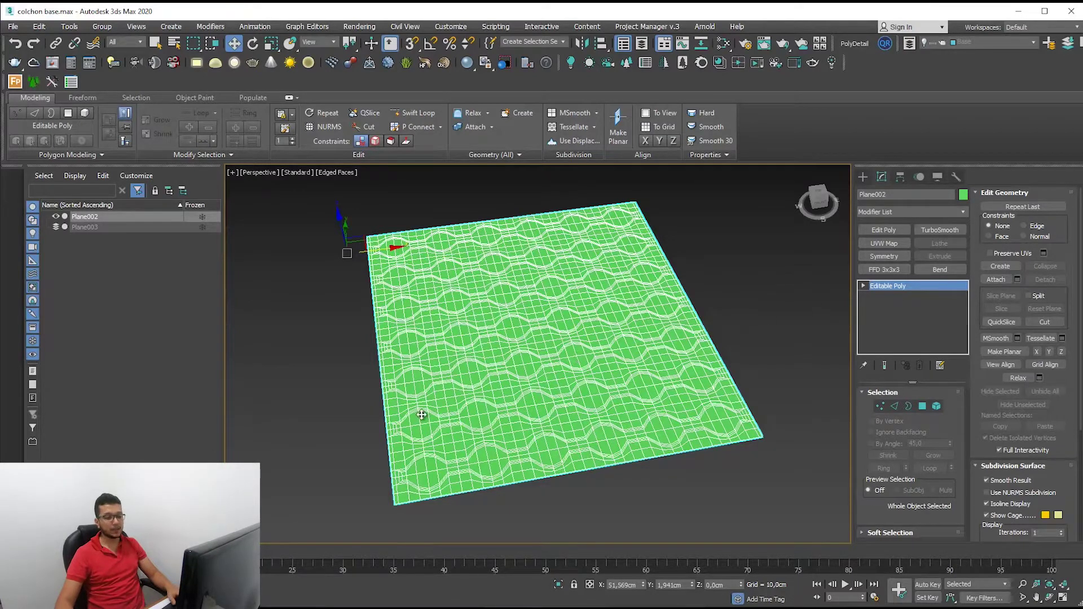
- Select the plane's outer border and Shift-drag it down on Z into thick mattress sides
left_click_drag(464, 438, 464, 431)
left_click(895, 407)
middle_click_drag(445, 491, 401, 450, "alt")
scroll(458, 402, "up", 3)
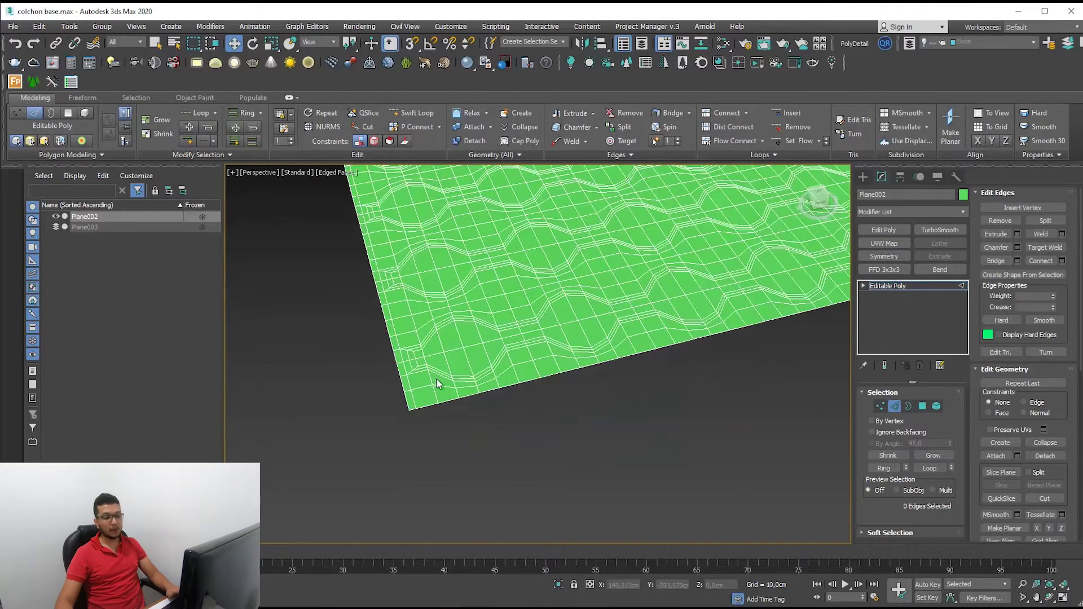
left_click(1002, 320)
left_click(908, 406)
left_click(423, 351)
scroll(463, 333, "down", 5)
left_click_drag(510, 237, 510, 265, "shift")
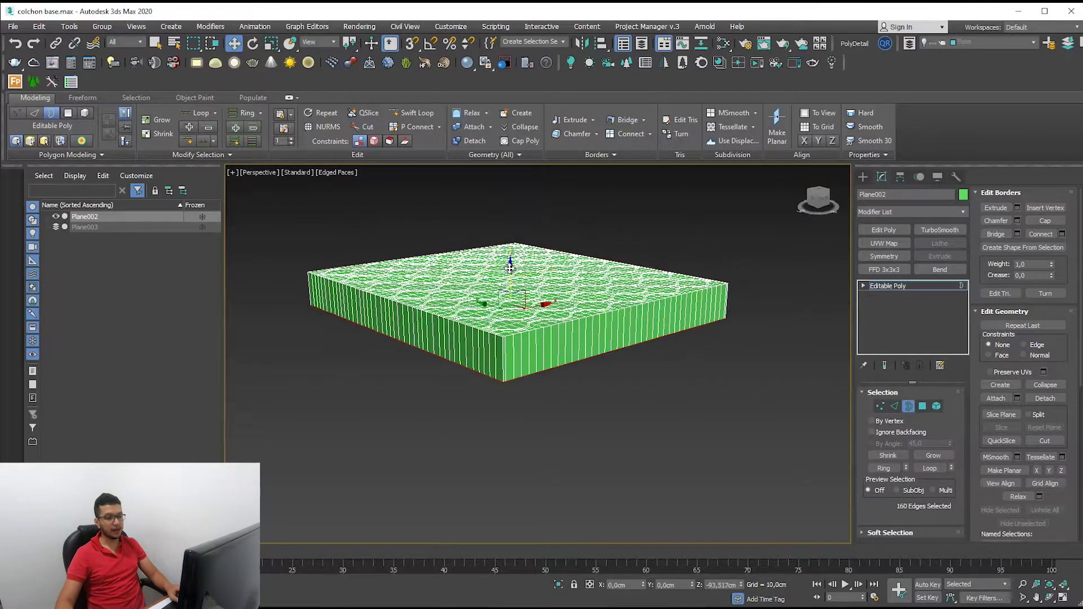
scroll(565, 344, "up", 2)
scroll(565, 344, "up", 2)
scroll(566, 344, "up", 2)
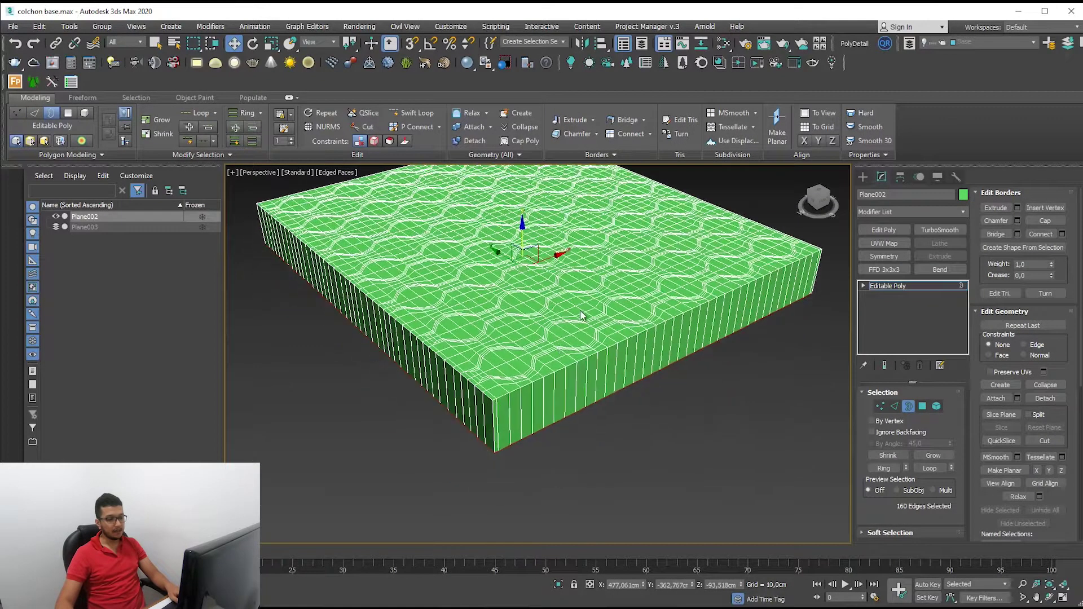
scroll(764, 420, "up", 2)
- Add TurboSmooth at 1 iteration and Swift Loop an extra edge around the mattress side
left_click(944, 230)
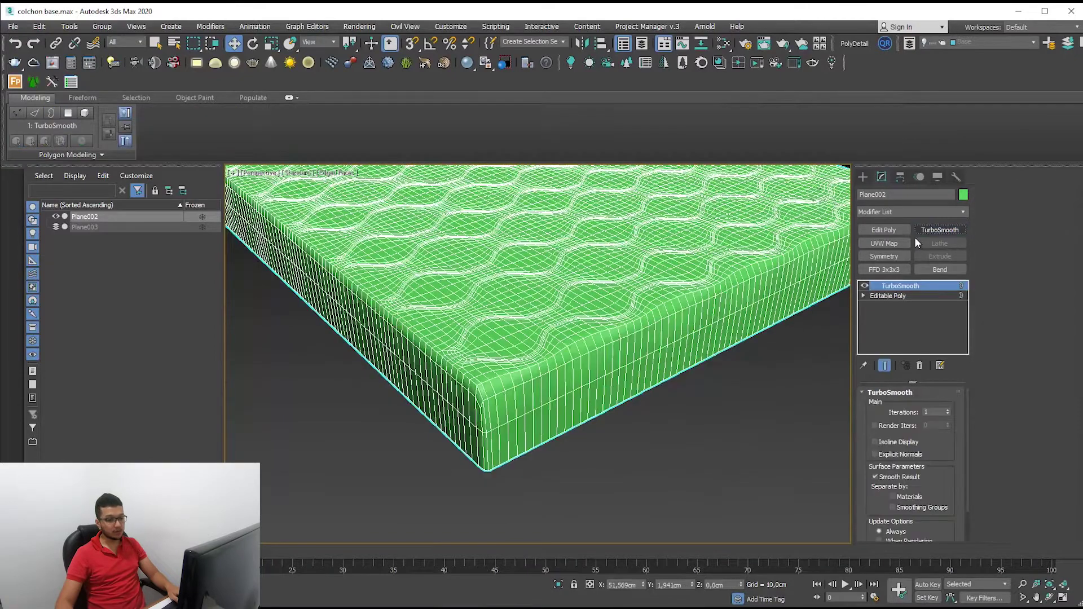
left_click(865, 287)
left_click(888, 295)
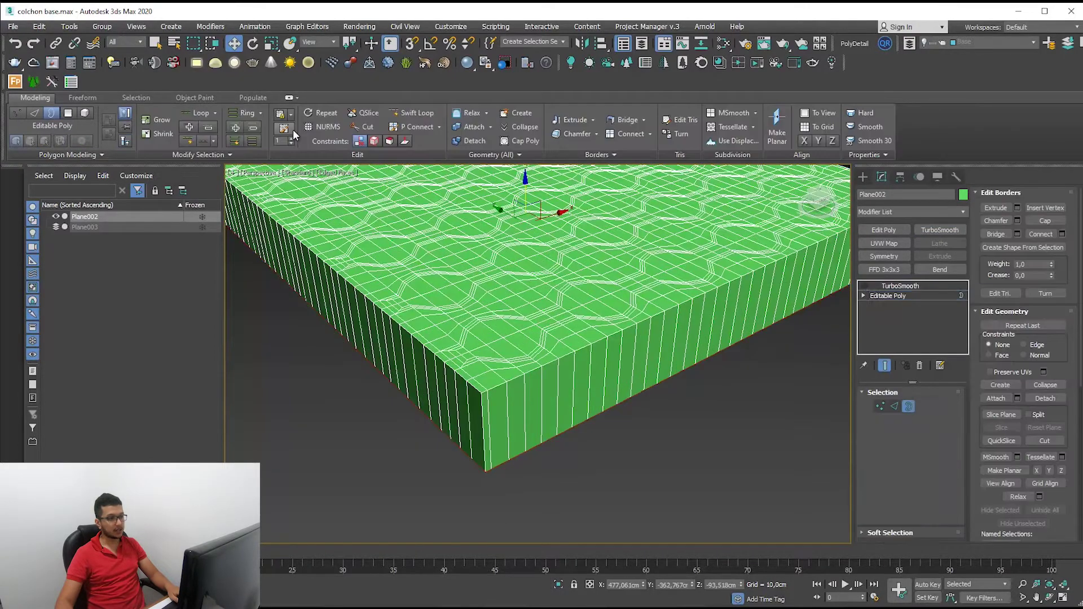
left_click(411, 112)
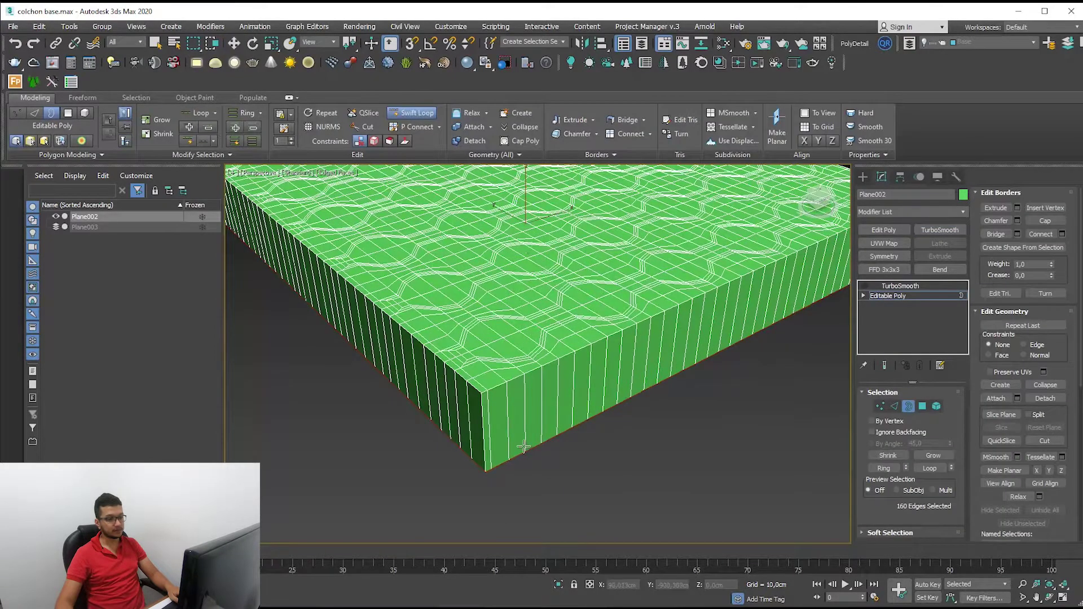
left_click(488, 406)
left_click(900, 286)
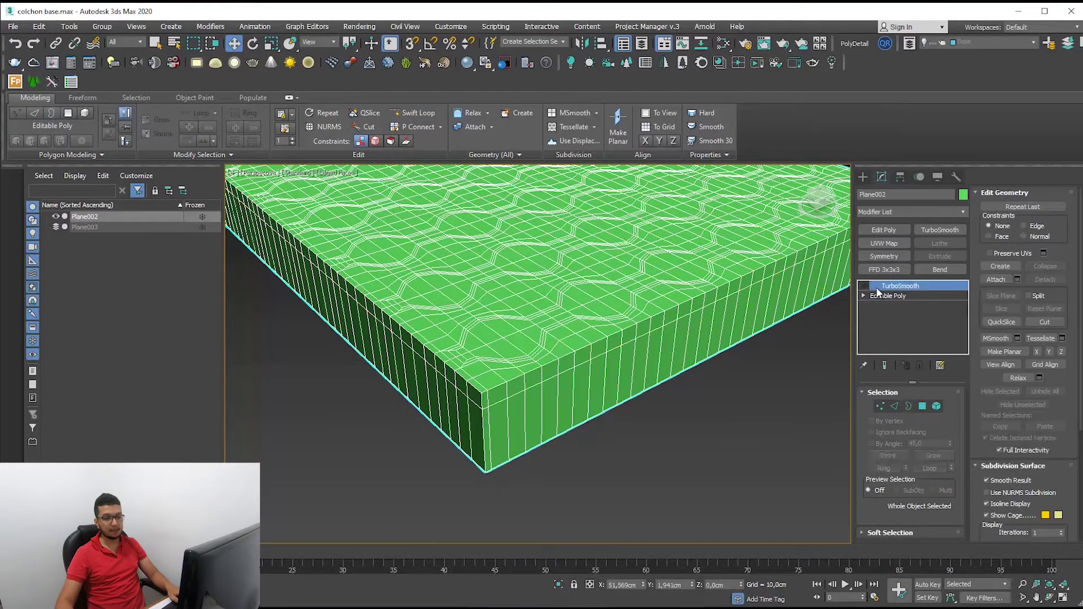
left_click(865, 286)
mouse_move(621, 367)
middle_mouse_down("alt")
mouse_move(700, 383)
mouse_move(530, 452)
middle_mouse_up("alt")
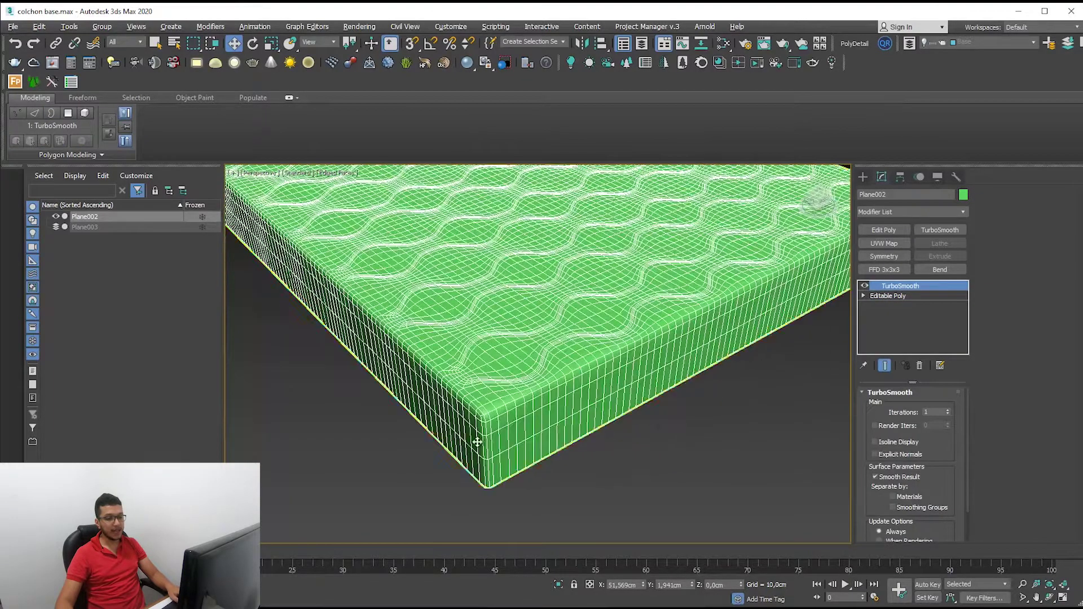
scroll(505, 436, "down", 5)
mouse_move(506, 435)
middle_mouse_down("alt")
mouse_move(416, 430)
mouse_move(600, 418)
mouse_move(558, 429)
middle_mouse_up("alt")
scroll(600, 417, "up", 5)
- Remove the TurboSmooth modifier and undo back to the flat quilted Editable Poly plane
scroll(531, 396, "down", 5)
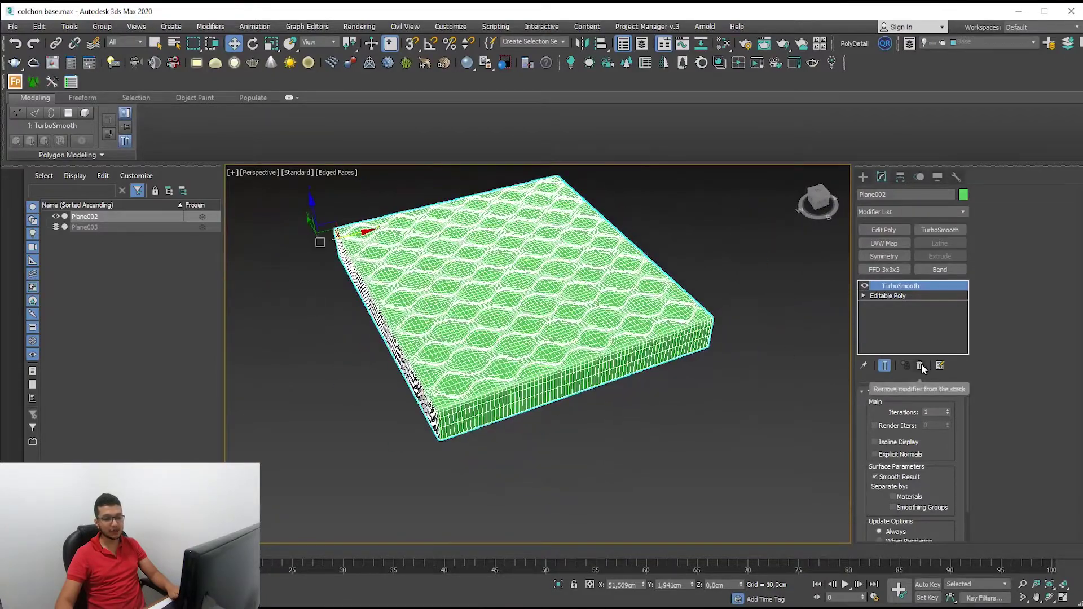
scroll(438, 425, "up", 3)
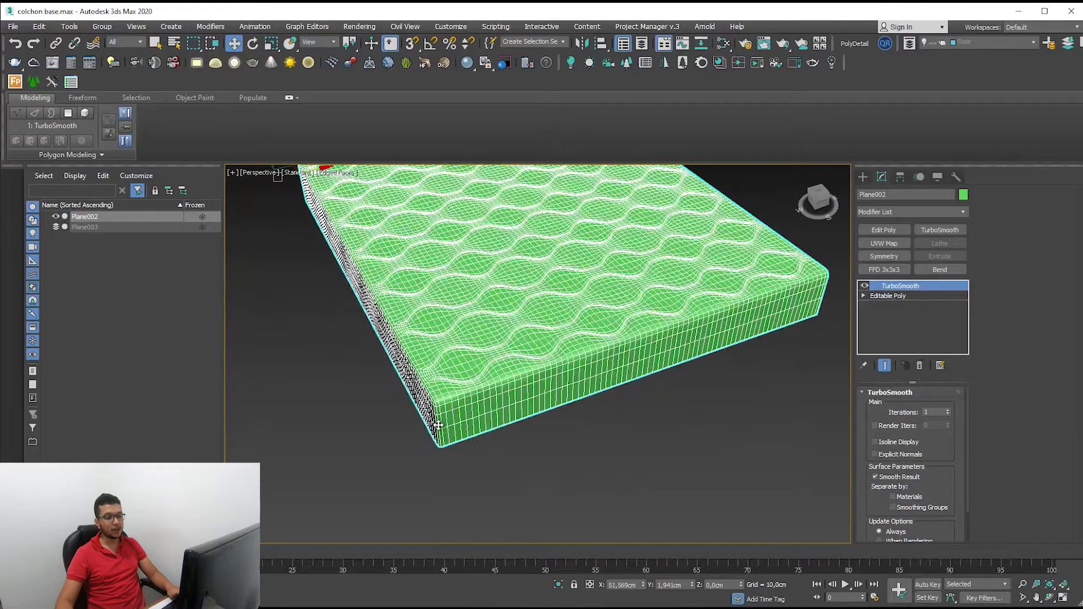
left_click(920, 366)
key("ctrl+z")
key("ctrl+y")
scroll(583, 401, "down", 1)
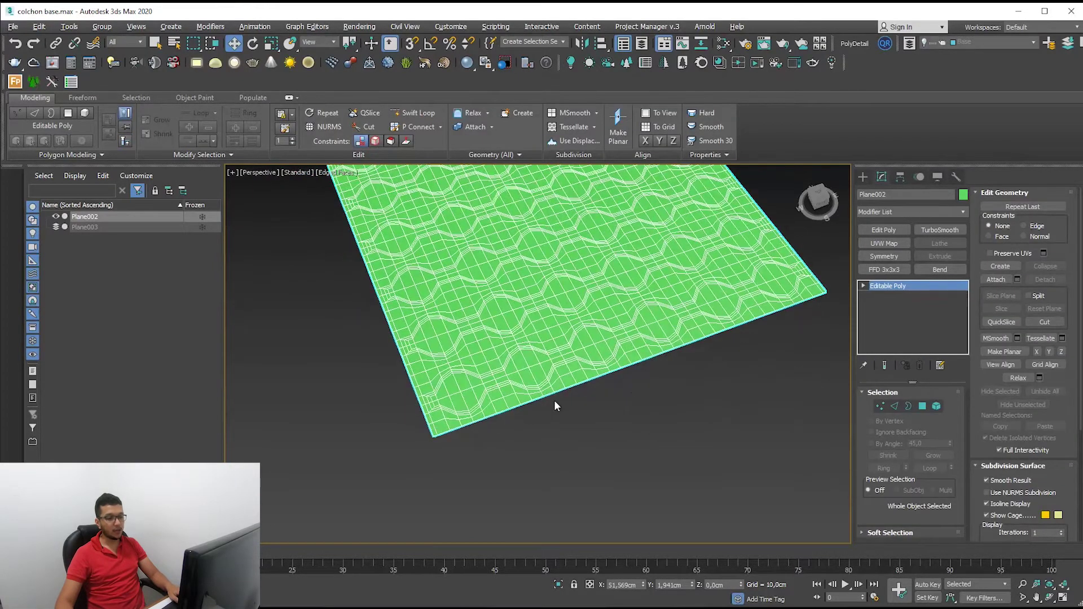
- In Edge mode, select the bottom border edge loop plus a second border loop and frame them
left_click(895, 406)
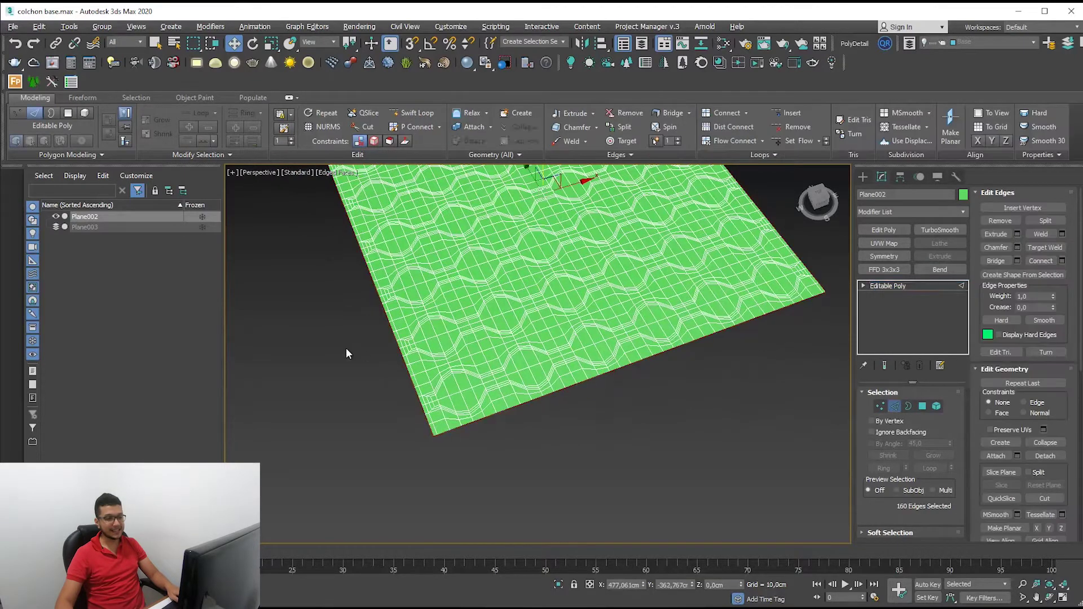
scroll(451, 423, "up", 5)
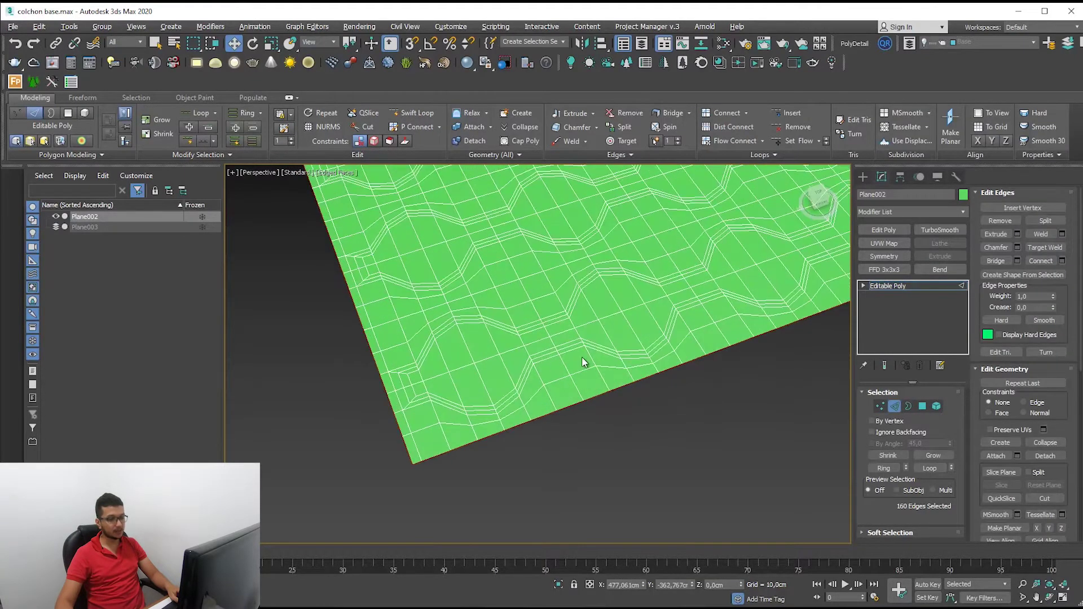
double_click(428, 458)
scroll(452, 463, "down", 5)
middle_click_drag(580, 460, 326, 436, "alt")
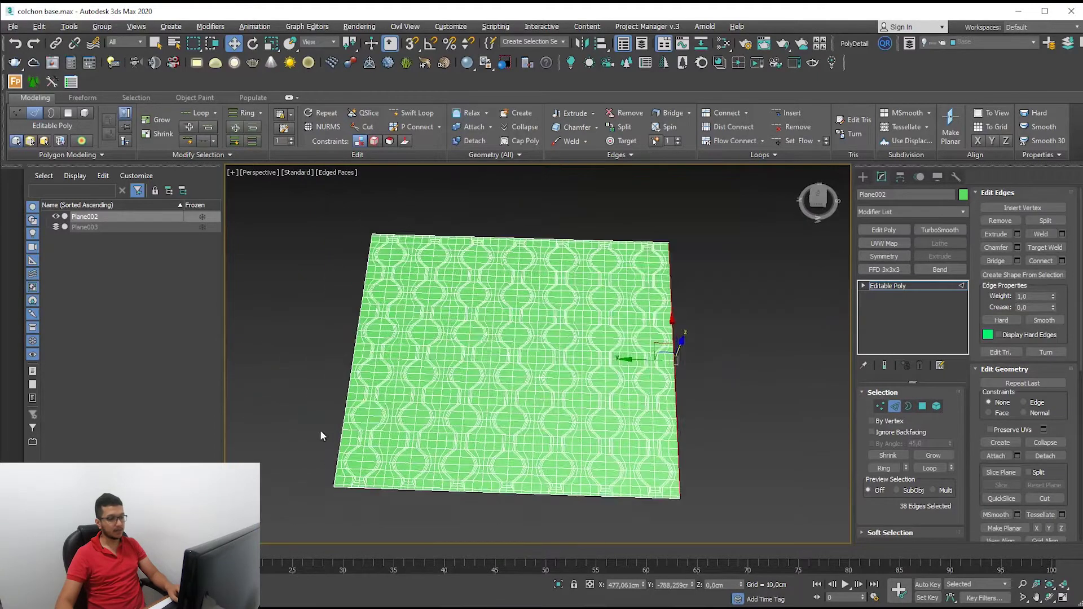
scroll(339, 445, "up", 5)
scroll(378, 434, "down", 4)
scroll(379, 432, "down", 2)
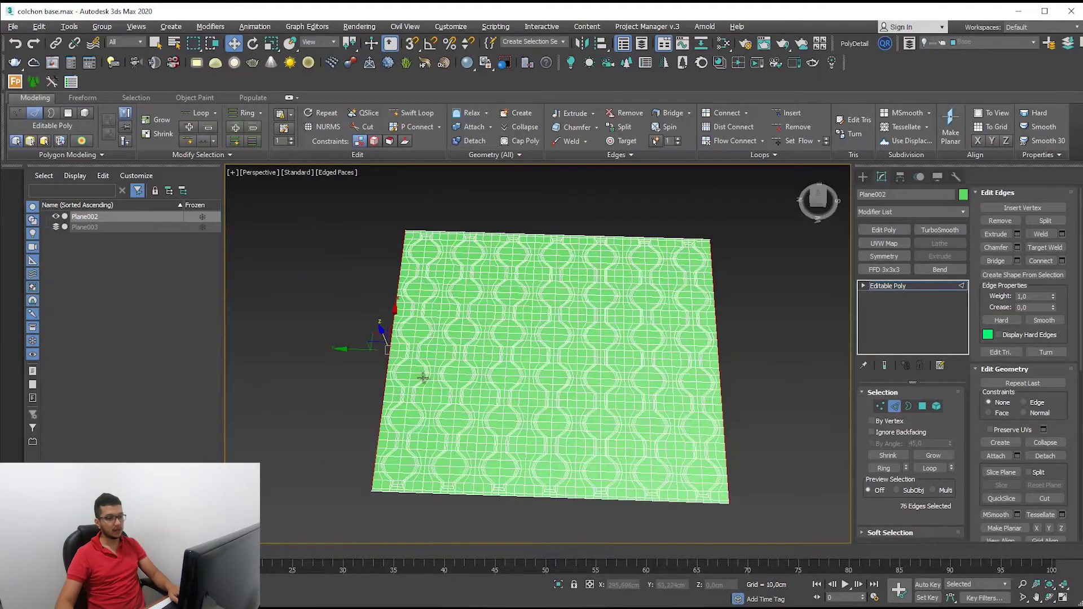
double_click(505, 368, "ctrl")
middle_click_drag(505, 368, 531, 356, "alt")
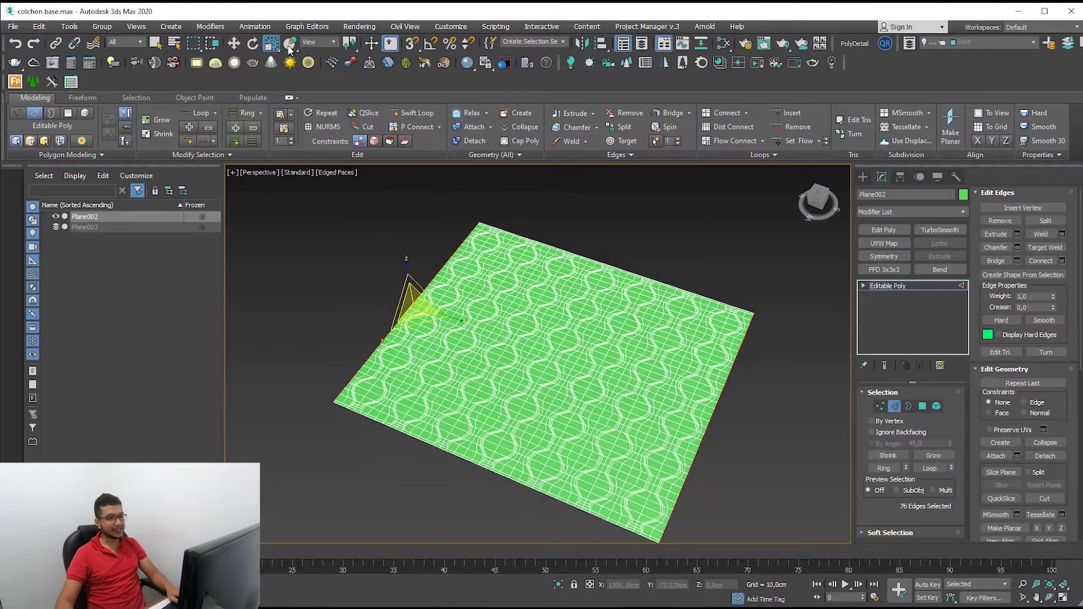
key("z")
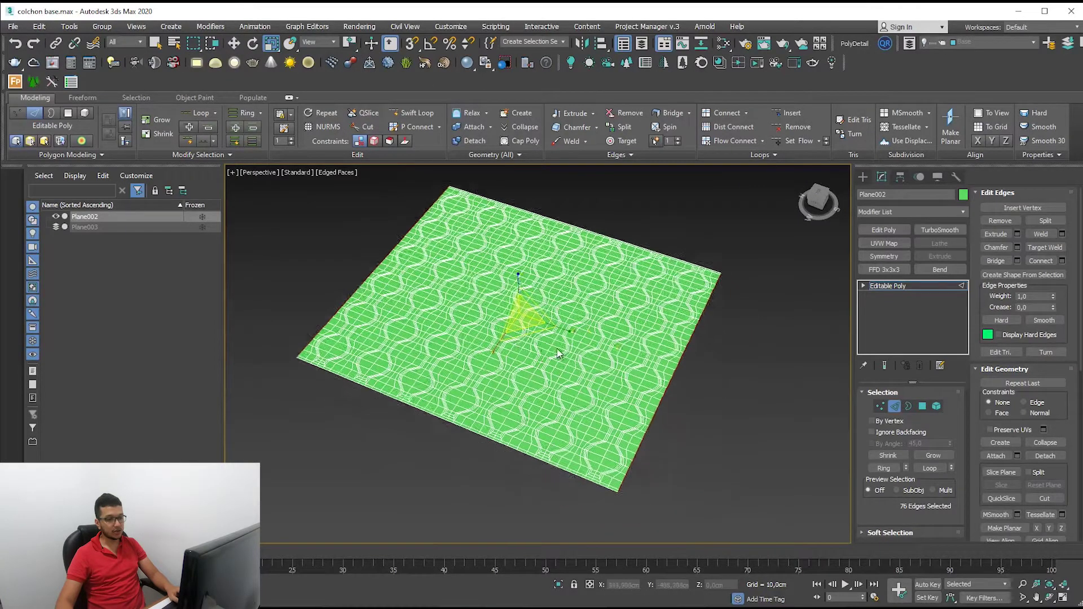
scroll(557, 354, "up", 2)
scroll(550, 319, "up", 1)
scroll(507, 268, "up", 2)
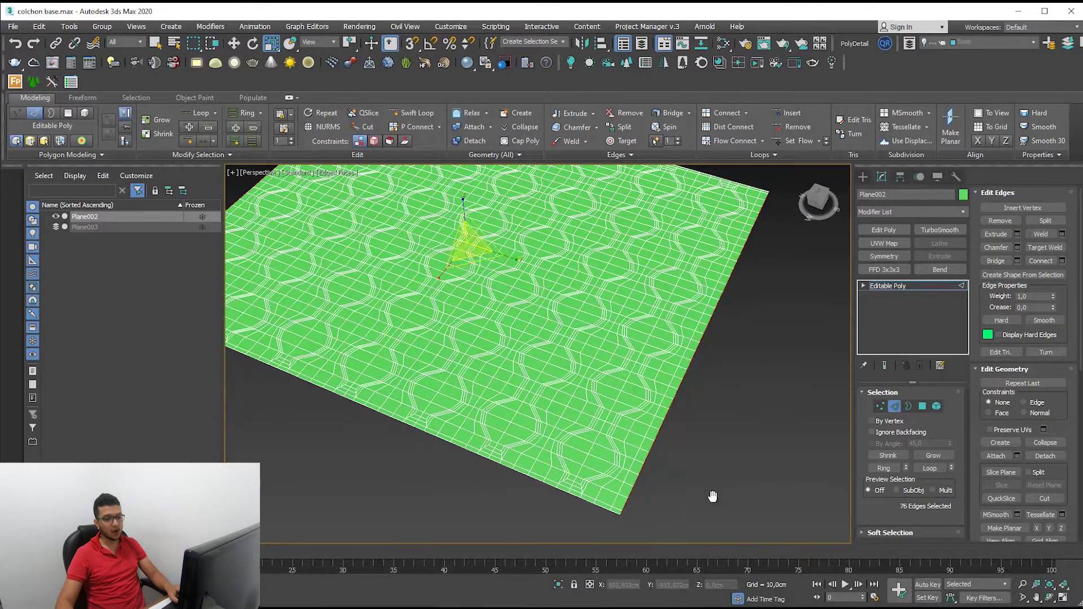
scroll(713, 496, "up", 2)
scroll(607, 448, "up", 2)
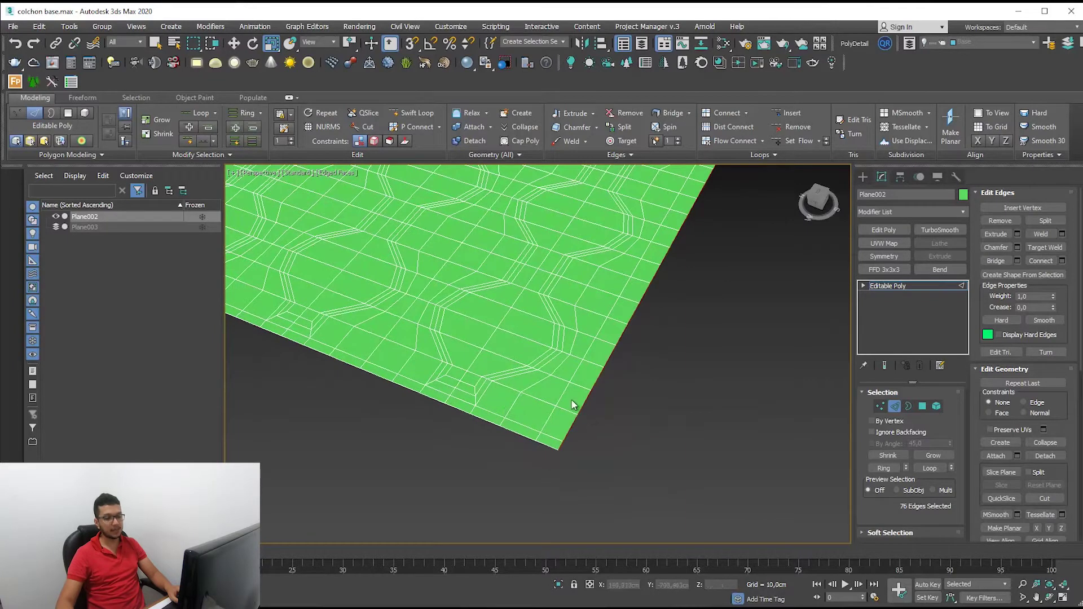
- Select the edge loop beside the border and move it slightly along Y
left_click(569, 377)
double_click(600, 381)
key("w")
scroll(603, 412, "down", 2)
double_click(612, 383, "ctrl")
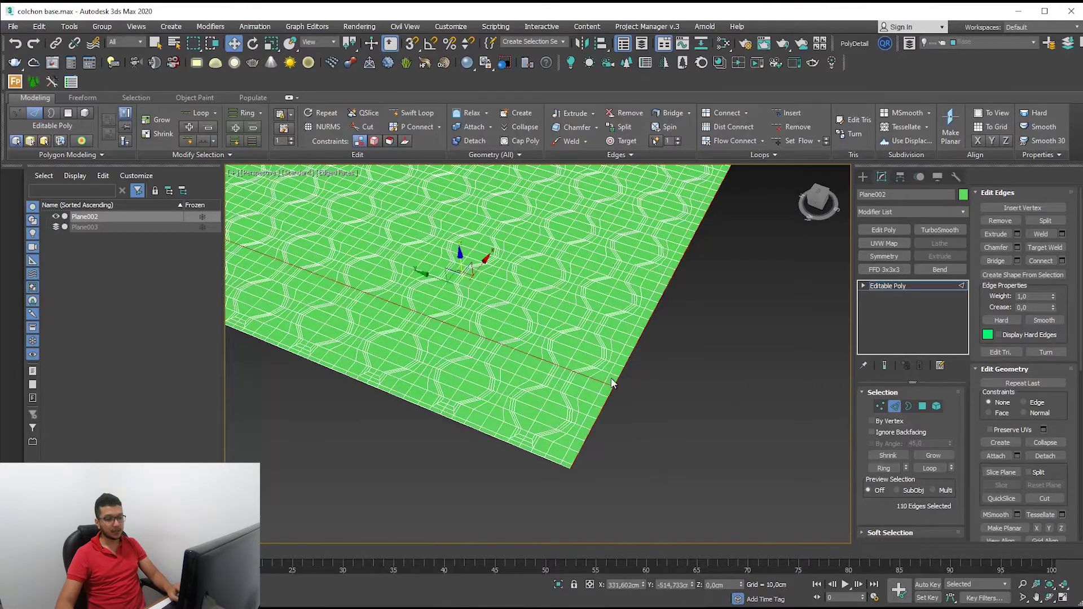
left_click(604, 382)
double_click(606, 377)
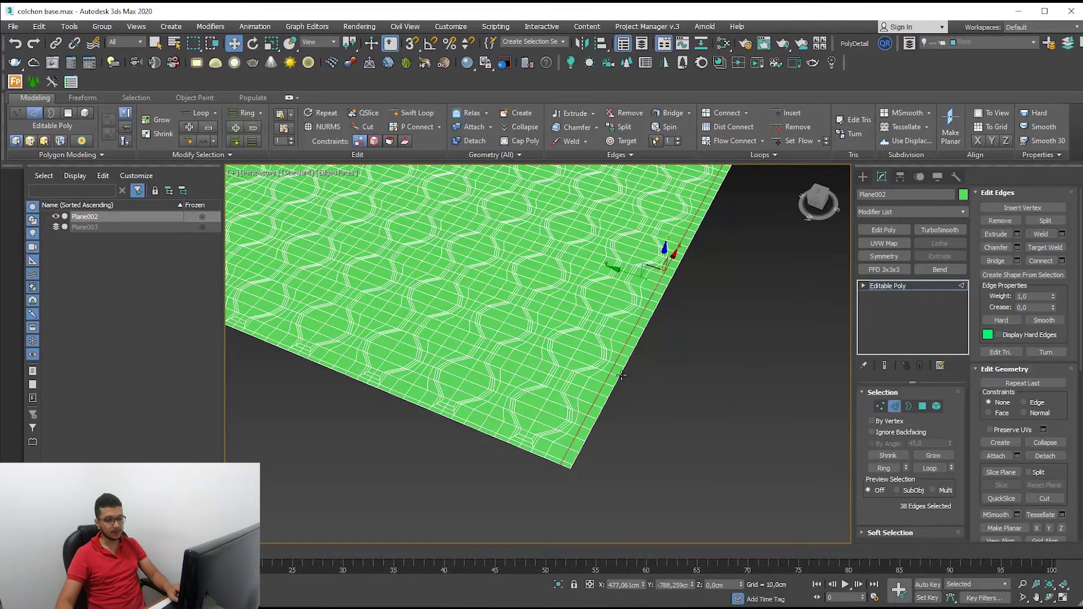
scroll(609, 369, "up", 3)
left_click_drag(540, 313, 553, 402)
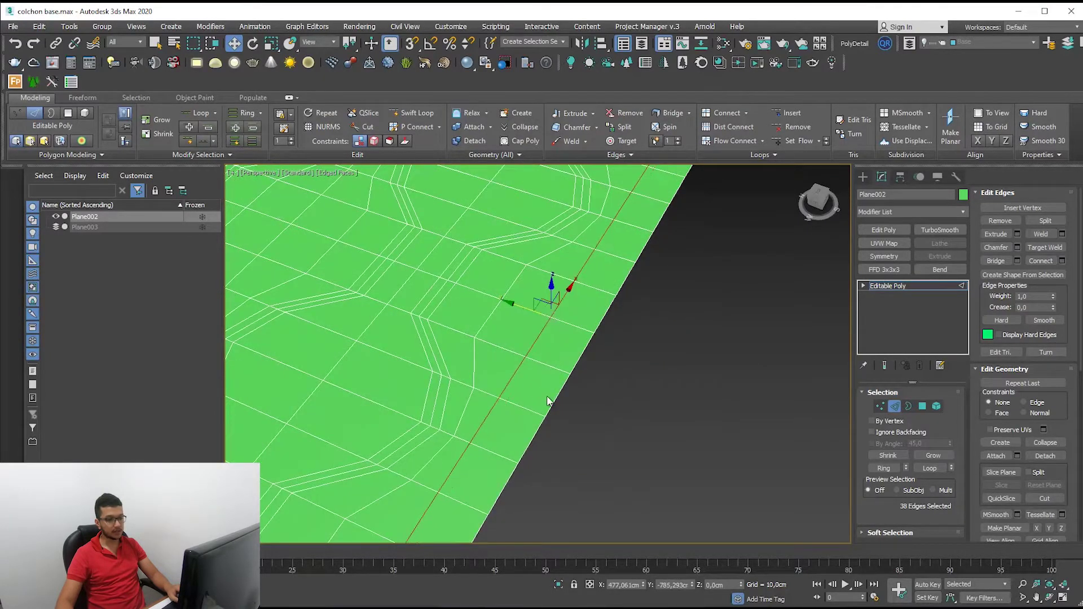
left_click_drag(566, 325, 556, 321)
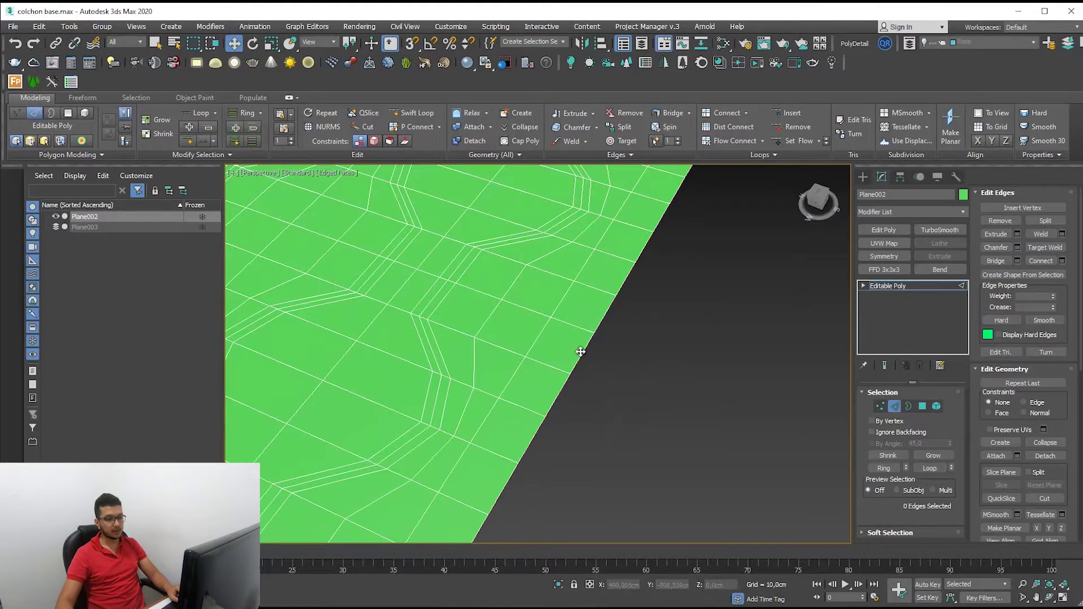
- Select the left border edge loop and shift it slightly outward with the Move gizmo
scroll(550, 319, "down", 5)
scroll(496, 458, "up", 3)
scroll(502, 454, "up", 2)
scroll(515, 425, "down", 3)
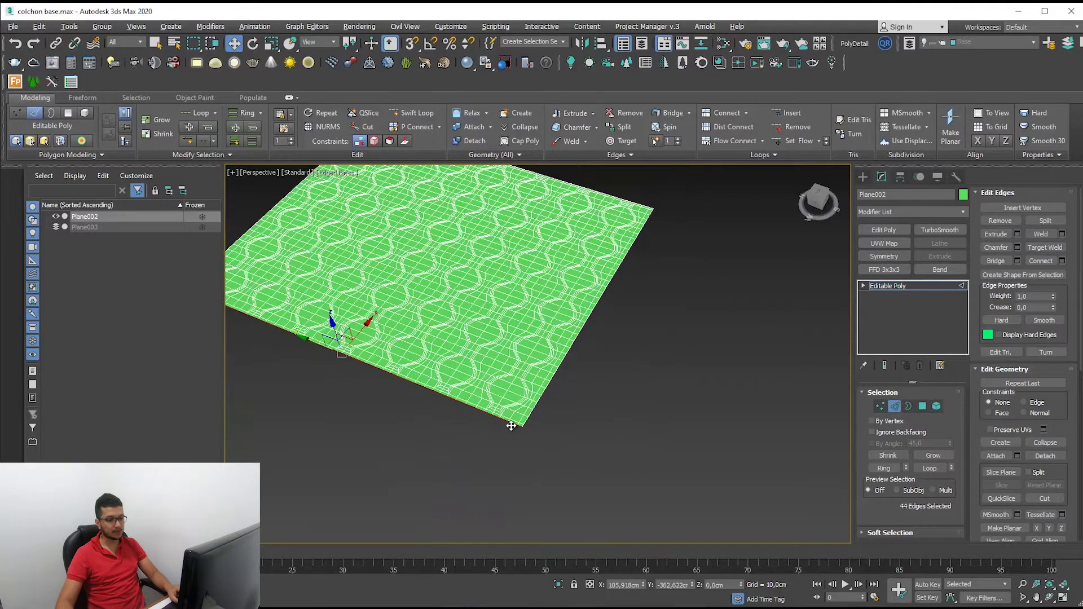
scroll(479, 358, "up", 2)
scroll(459, 363, "up", 2)
scroll(434, 349, "up", 1)
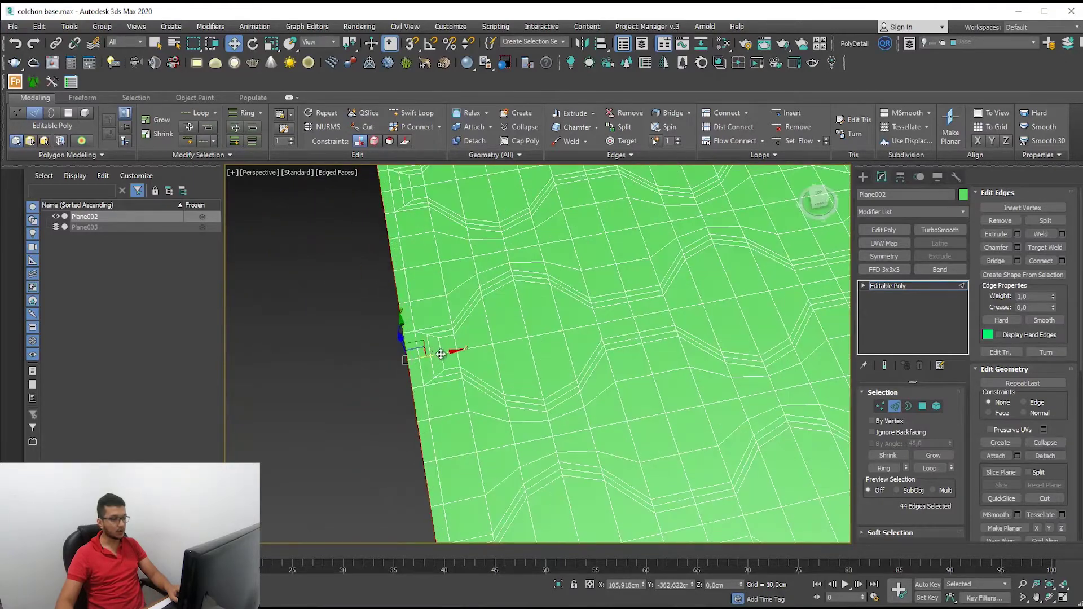
scroll(438, 356, "down", 3)
scroll(500, 448, "up", 1)
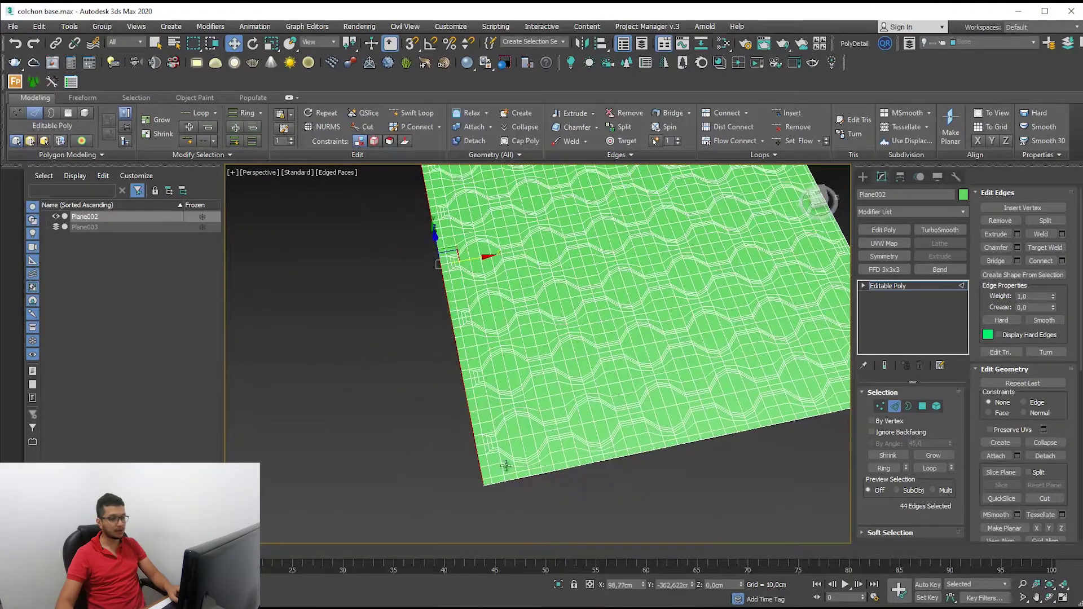
scroll(500, 448, "up", 2)
scroll(497, 457, "up", 2)
double_click(488, 474)
double_click(434, 415)
scroll(429, 343, "down", 2)
scroll(447, 443, "down", 1)
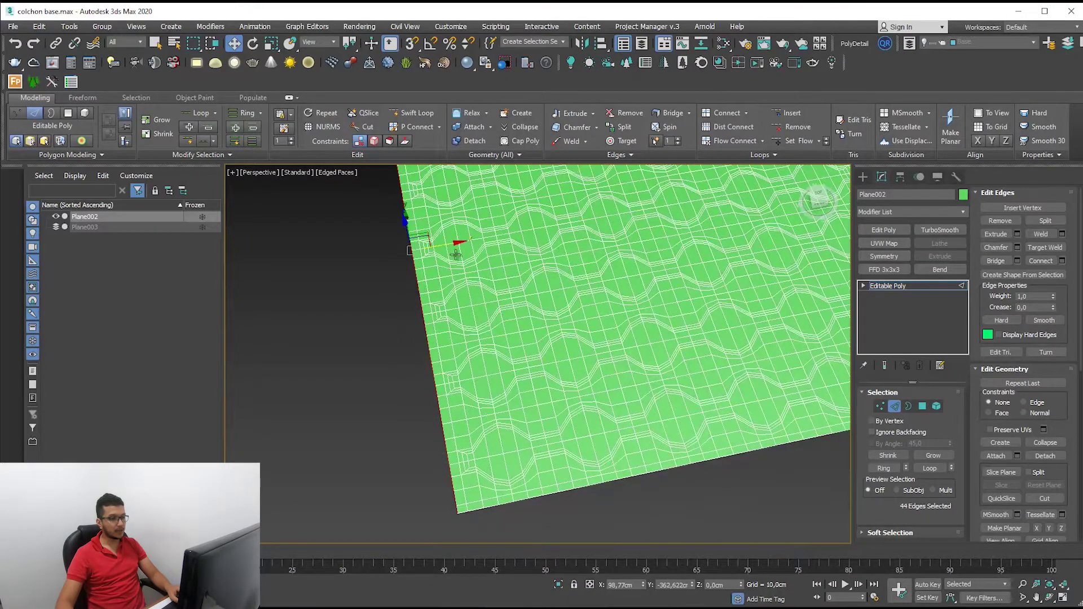
scroll(463, 440, "up", 2)
scroll(455, 392, "up", 1)
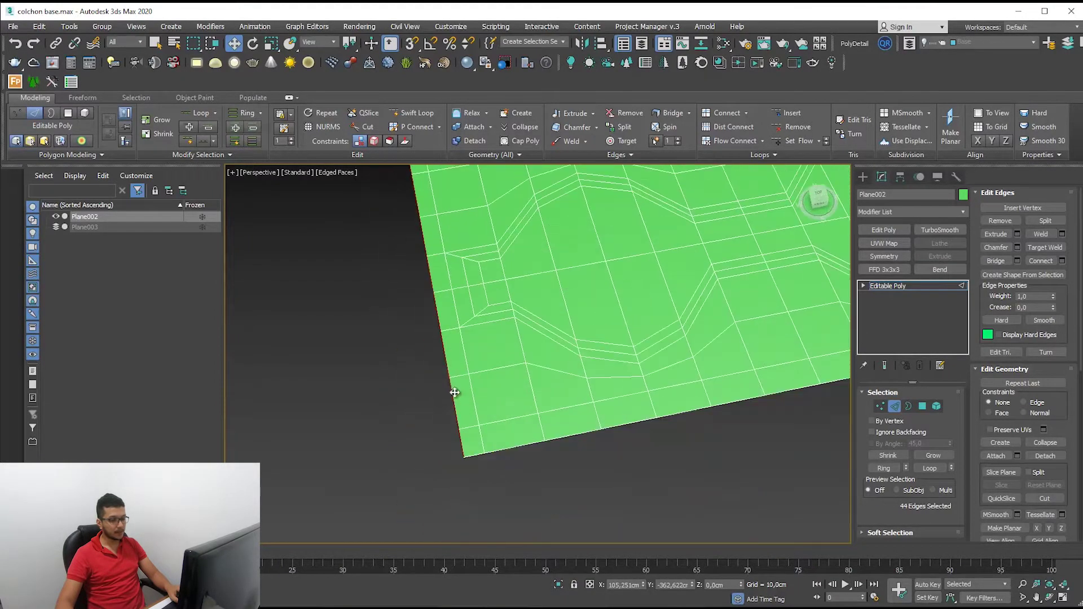
left_click_drag(457, 419, 449, 421)
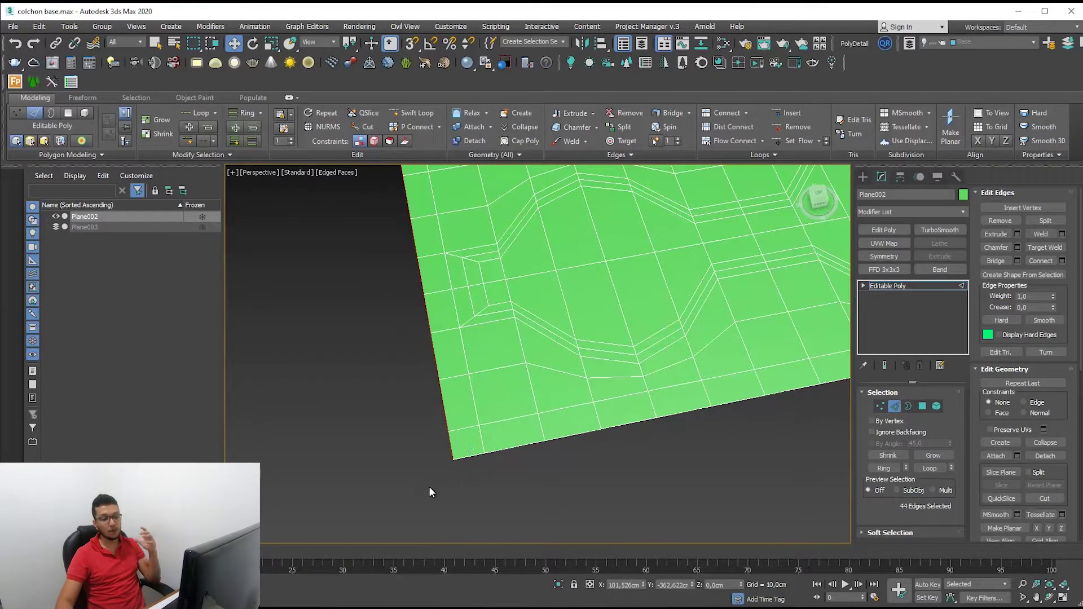
- Orbit down onto the plane, then switch to Top view and frame the whole plane
scroll(616, 364, "down", 2)
scroll(451, 418, "down", 2)
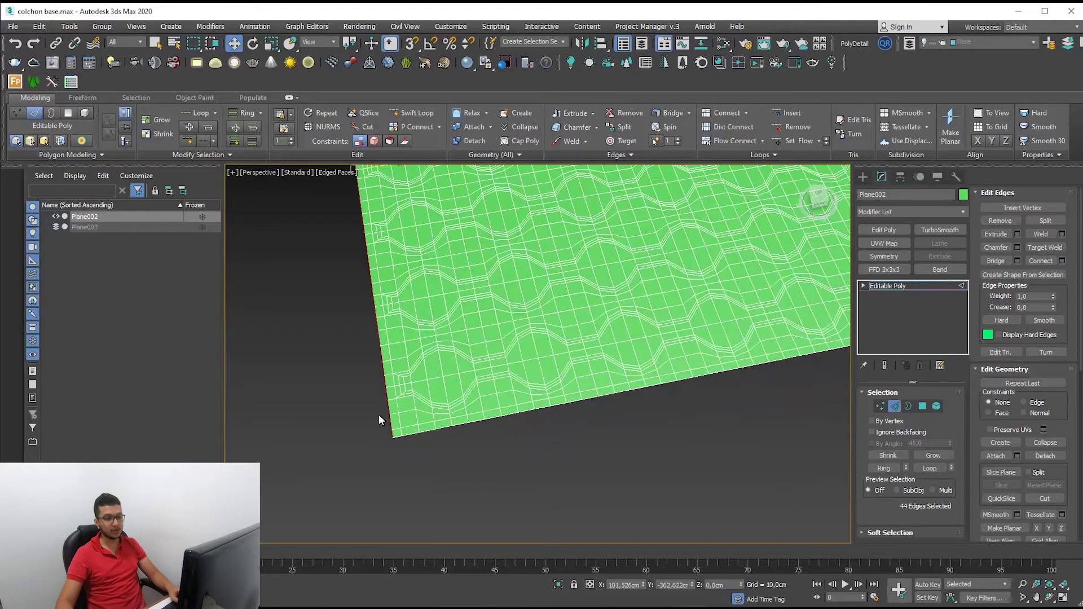
scroll(396, 415, "down", 2)
scroll(524, 427, "down", 1)
middle_click_drag(539, 399, 527, 421, "alt")
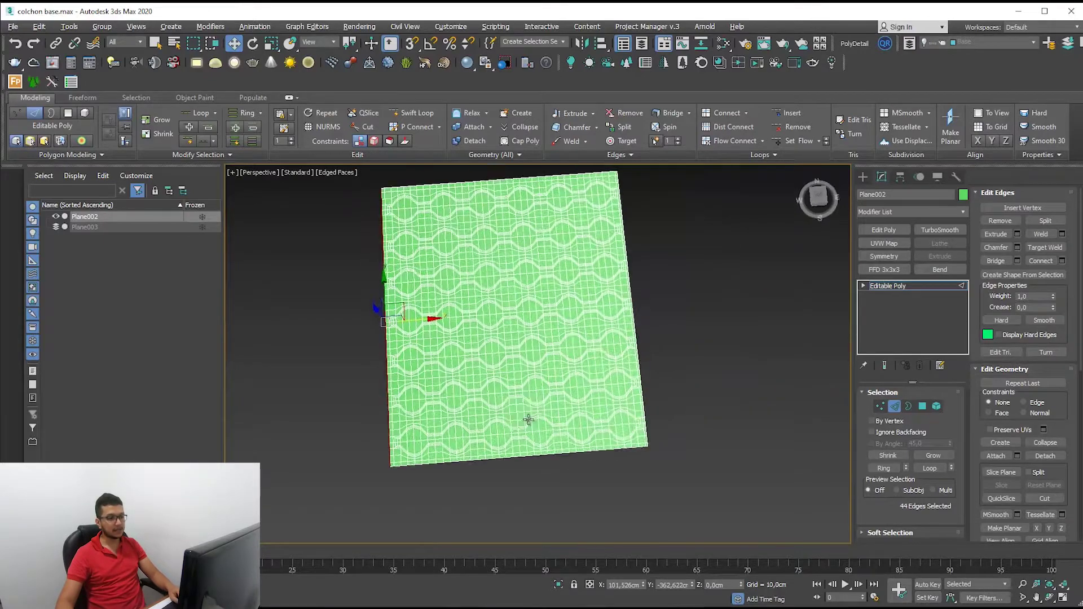
scroll(389, 203, "up", 3)
scroll(366, 244, "up", 2)
scroll(366, 244, "up", 2)
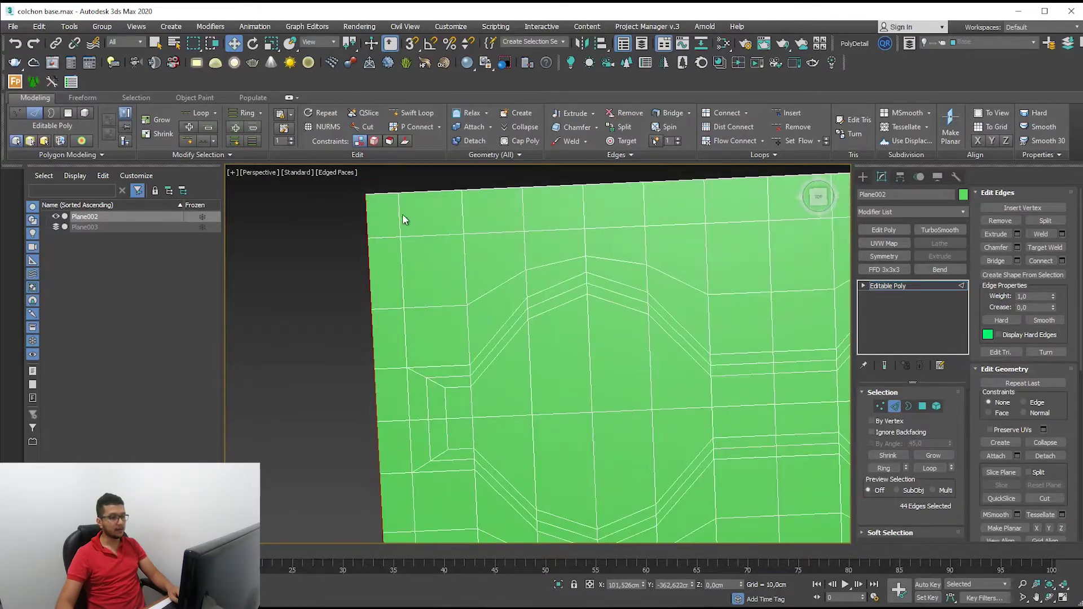
scroll(430, 222, "down", 3)
scroll(617, 249, "up", 2)
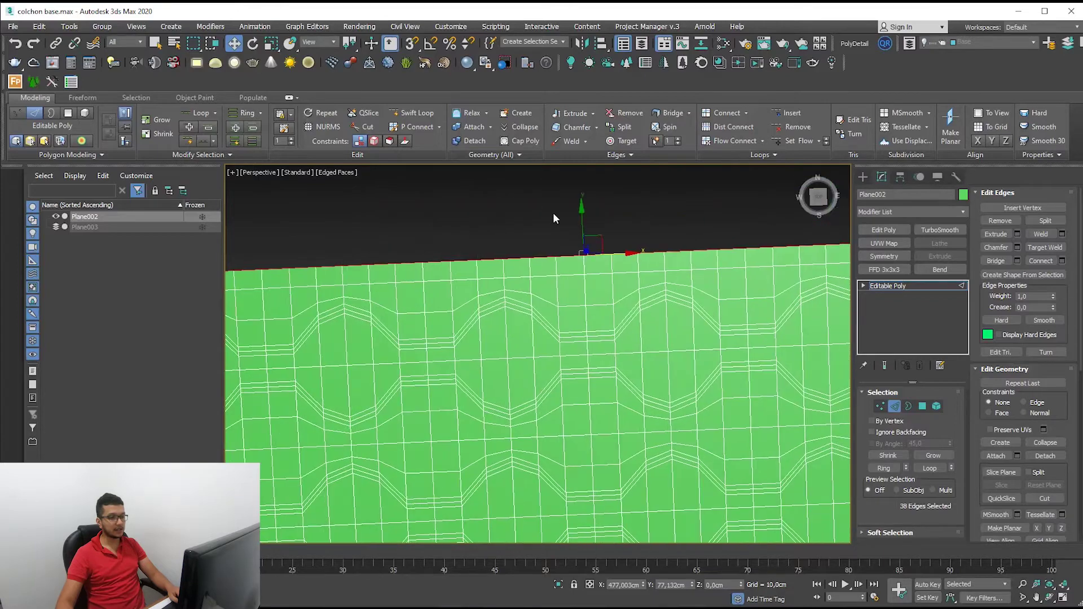
scroll(657, 215, "up", 1)
scroll(643, 226, "down", 1)
scroll(628, 234, "down", 1)
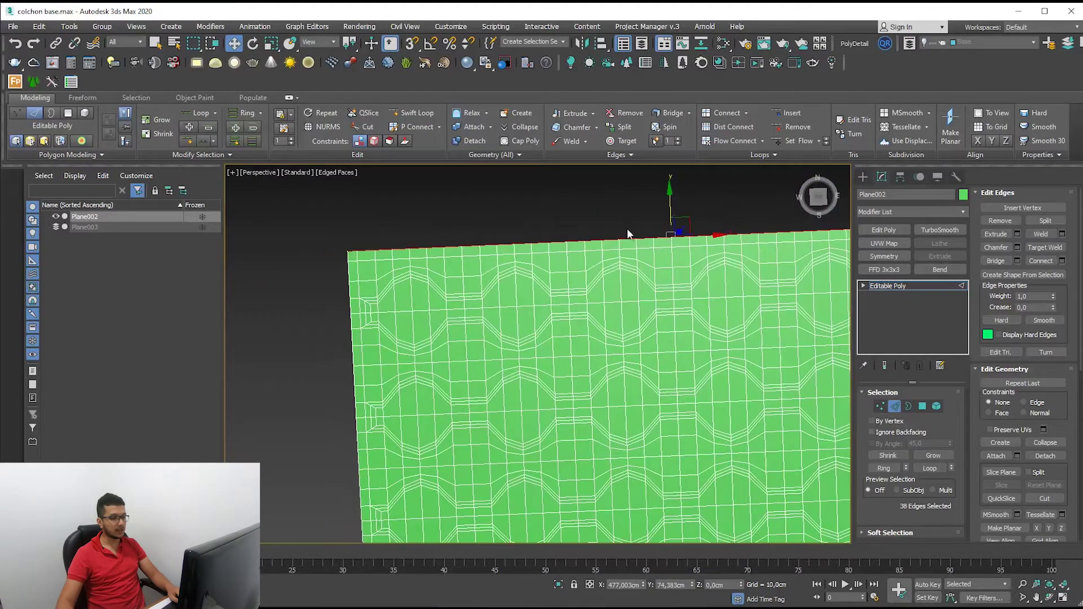
scroll(671, 206, "down", 1)
scroll(576, 254, "down", 2)
key("t")
scroll(645, 298, "up", 3)
key("z")
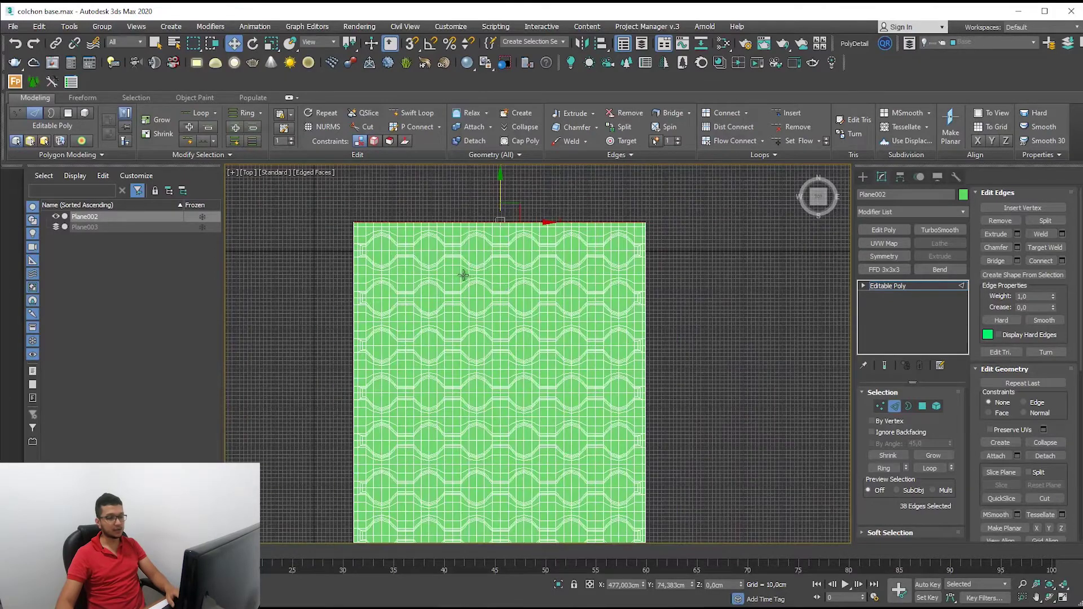
- Delete the plane's right half and select edges along the cut side
left_click_drag(534, 506, 507, 517)
key("Delete")
left_click(505, 356)
key("z")
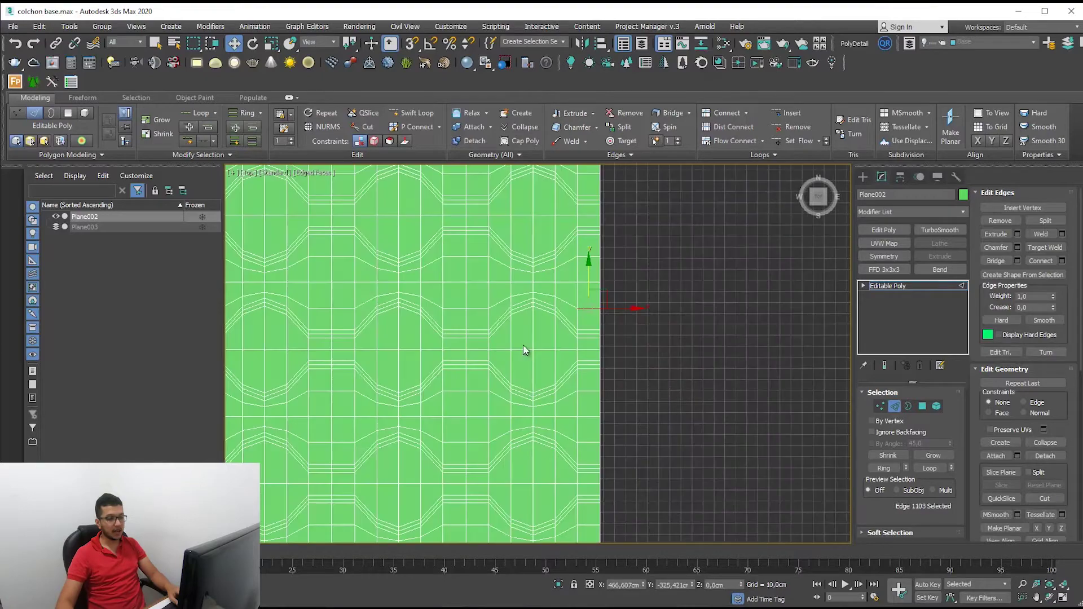
left_click(600, 316)
- Add a Symmetry modifier with Flip enabled and check the mirrored plane
left_click(901, 257)
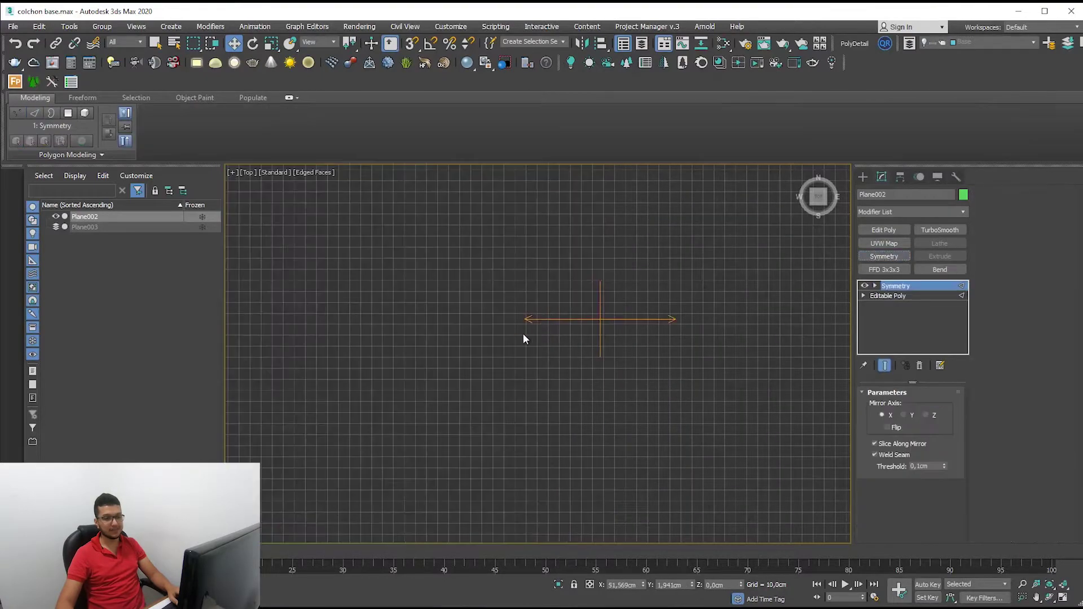
left_click(892, 427)
key("z")
mouse_move(586, 407)
middle_mouse_down("alt")
mouse_move(612, 389)
mouse_move(590, 384)
mouse_move(597, 314)
mouse_move(561, 368)
mouse_move(655, 345)
middle_mouse_up("alt")
key("t")
key("p")
scroll(583, 315, "up", 2)
- Collapse the Symmetry into the Editable Poly, then add a new flipped Symmetry modifier
right_click(891, 285)
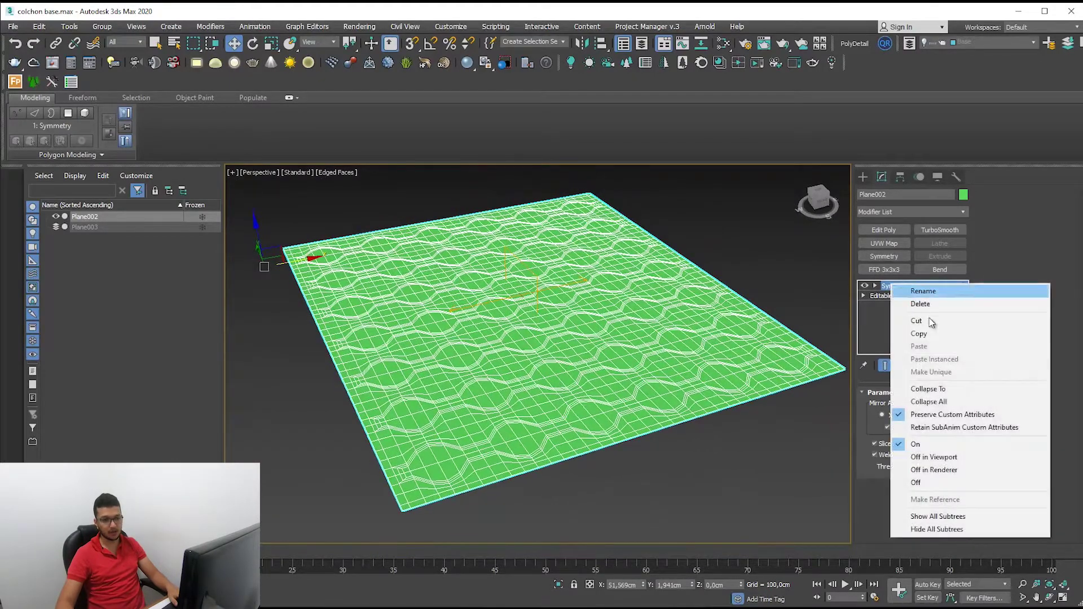
left_click(902, 384)
left_click(596, 360)
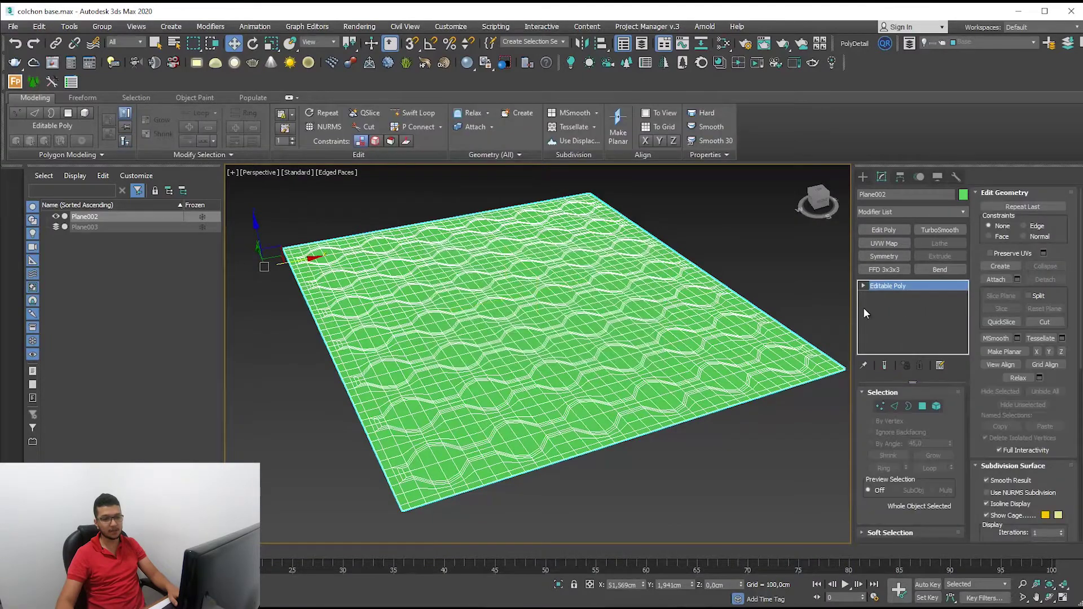
scroll(520, 395, "up", 2)
scroll(556, 392, "up", 1)
scroll(676, 407, "up", 2)
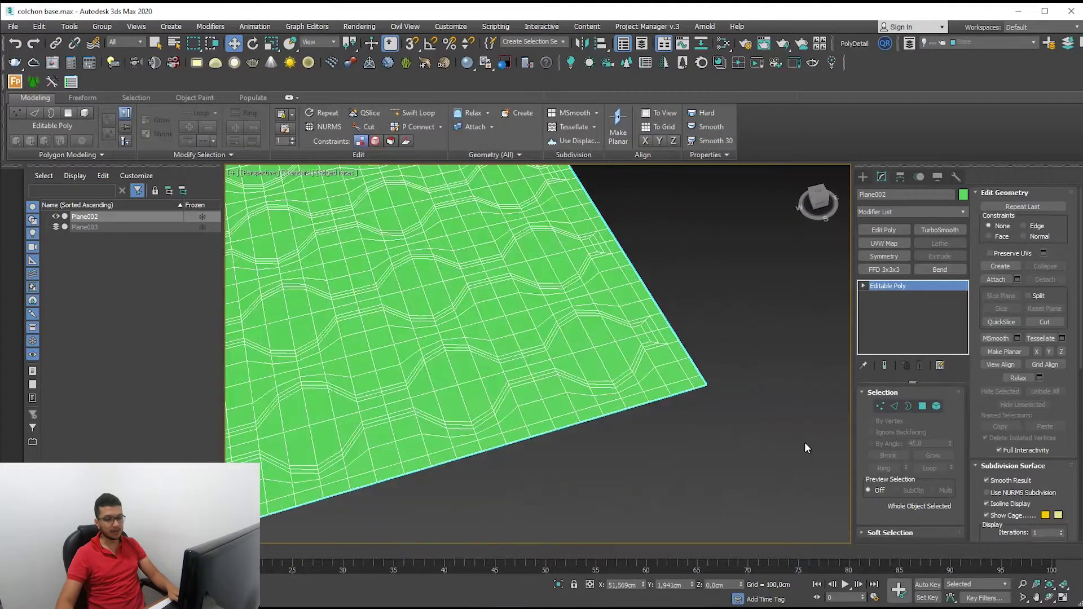
scroll(677, 383, "down", 4)
left_click(884, 256)
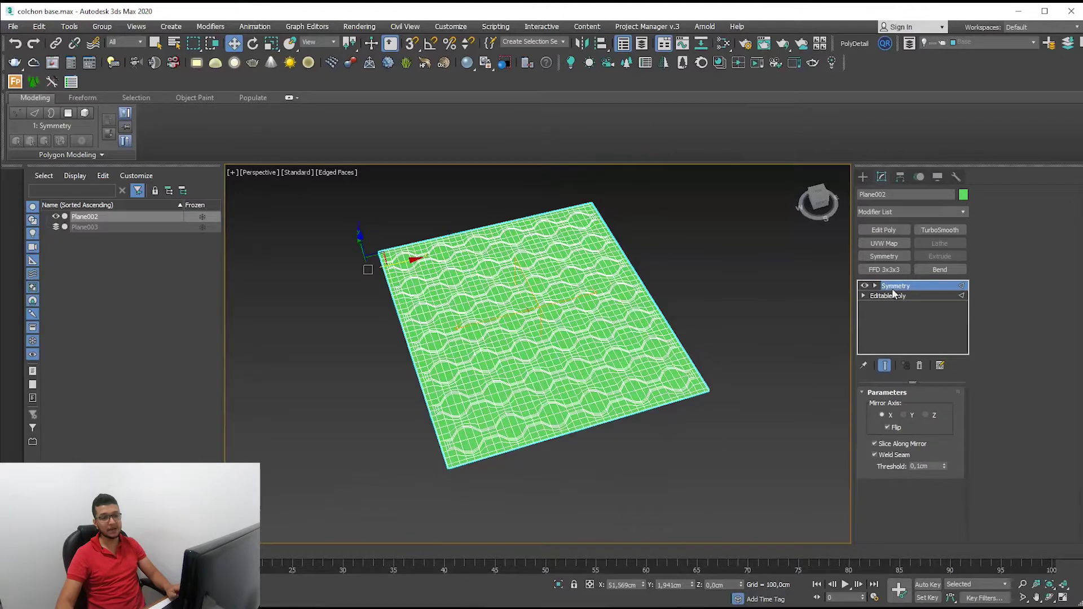
left_click(906, 296)
- Turn on Show End Result and inspect the mirrored plane in Vertex mode
key("2")
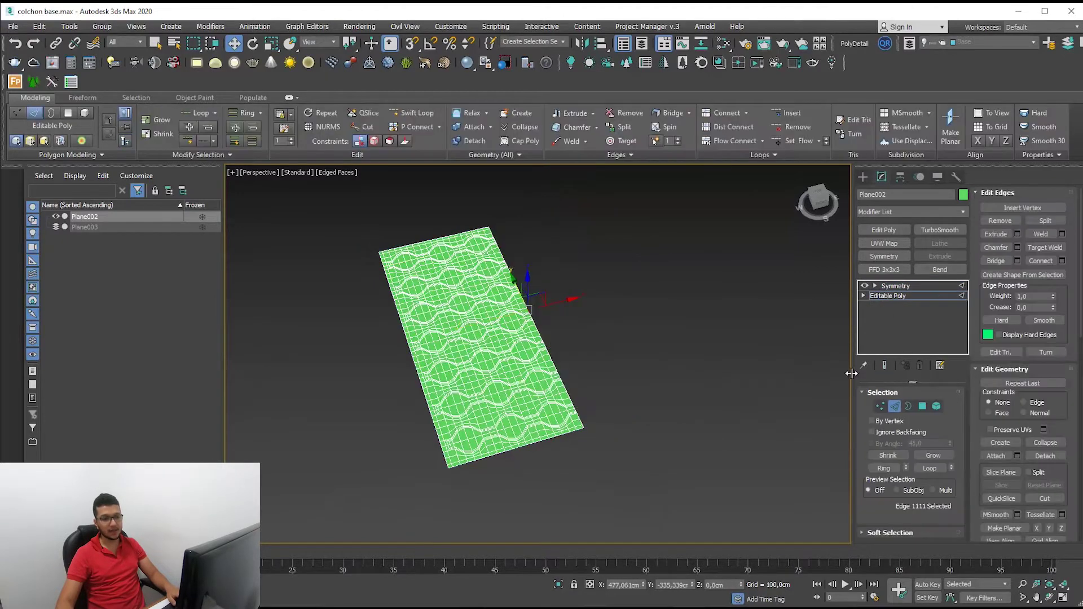
left_click(885, 366)
key("1")
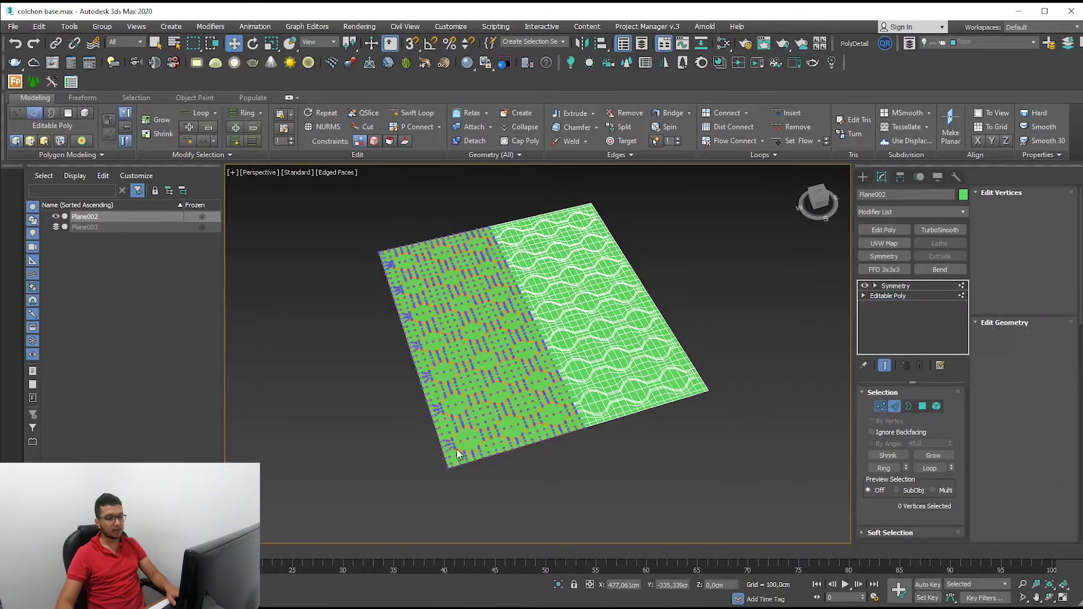
scroll(455, 449, "up", 5)
scroll(440, 485, "up", 3)
scroll(478, 432, "down", 2)
scroll(484, 409, "down", 2)
scroll(636, 457, "down", 4)
scroll(636, 457, "up", 2)
scroll(594, 271, "up", 5)
scroll(615, 320, "down", 1)
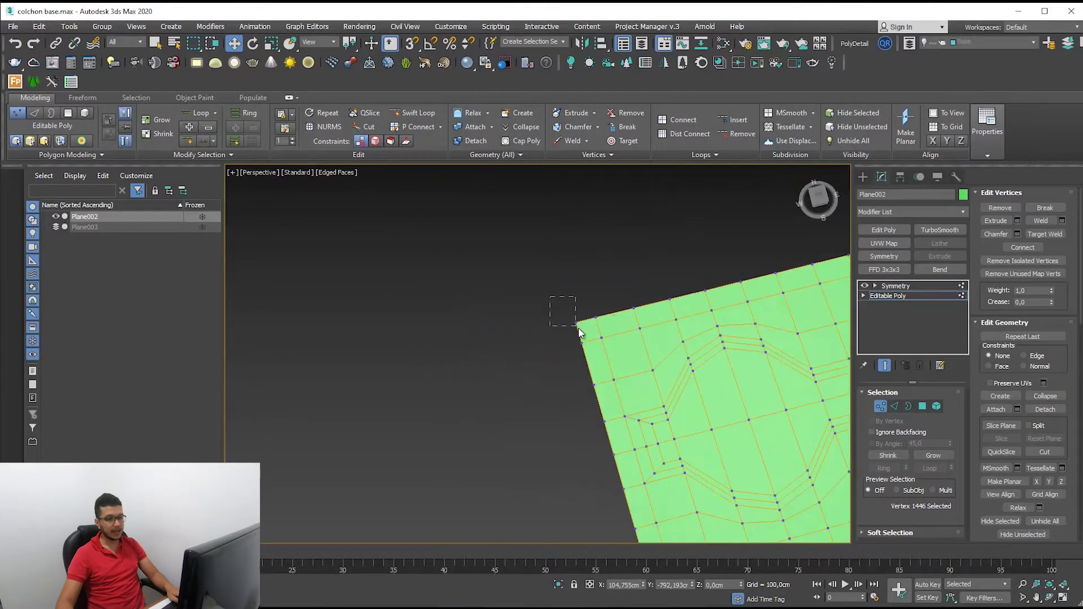
- Nudge the plane's corner vertex outward, then add Edit Poly above Symmetry
left_click_drag(579, 332, 561, 322)
scroll(572, 300, "up", 2)
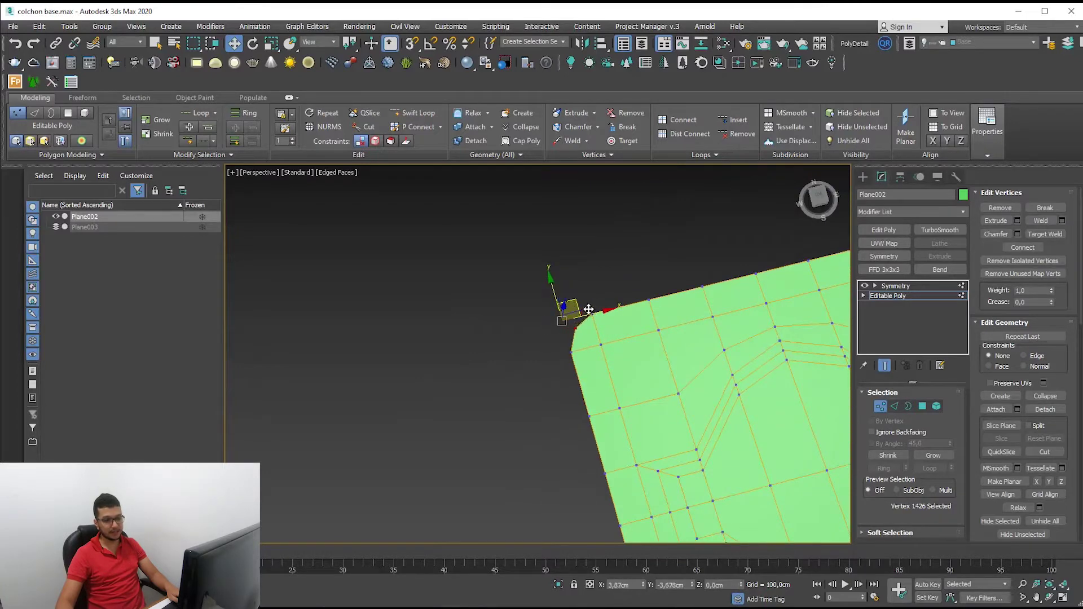
scroll(589, 328, "down", 2)
scroll(590, 338, "down", 3)
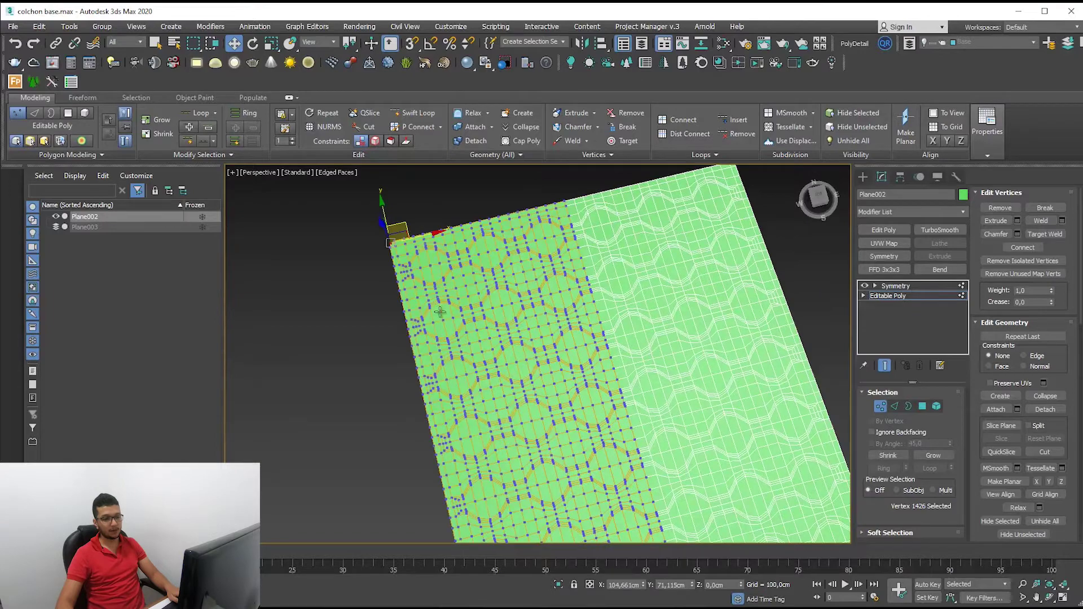
scroll(591, 352, "down", 3)
left_click(896, 286)
left_click(889, 229)
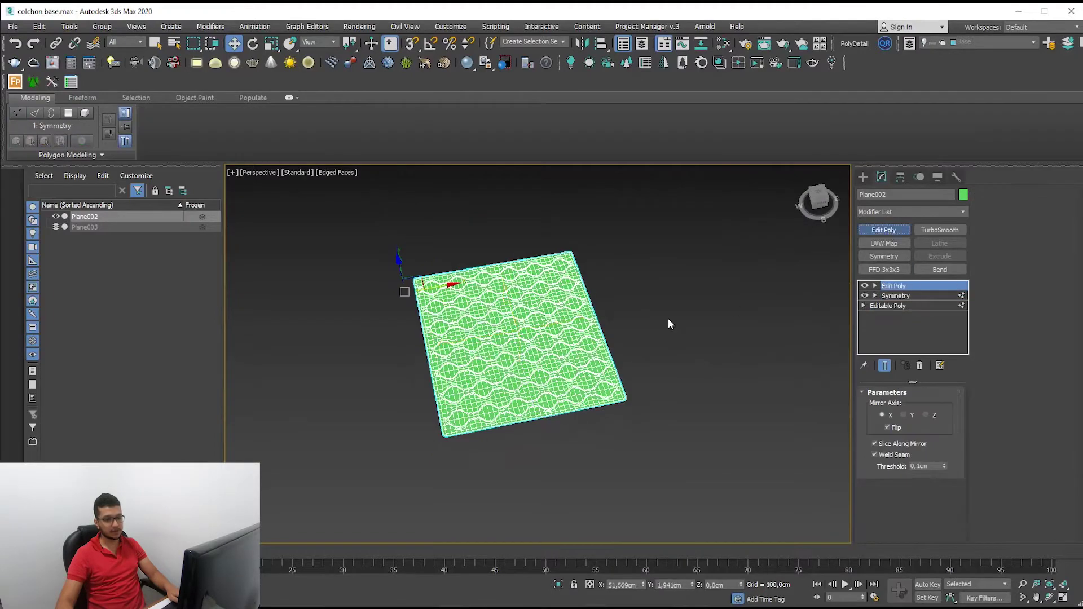
- Select the plane's outer border and extrude it down on Z into deep mattress sides
middle_click_drag(517, 366, 542, 327)
scroll(543, 326, "up", 2)
left_click(1021, 206)
key("ctrl+a")
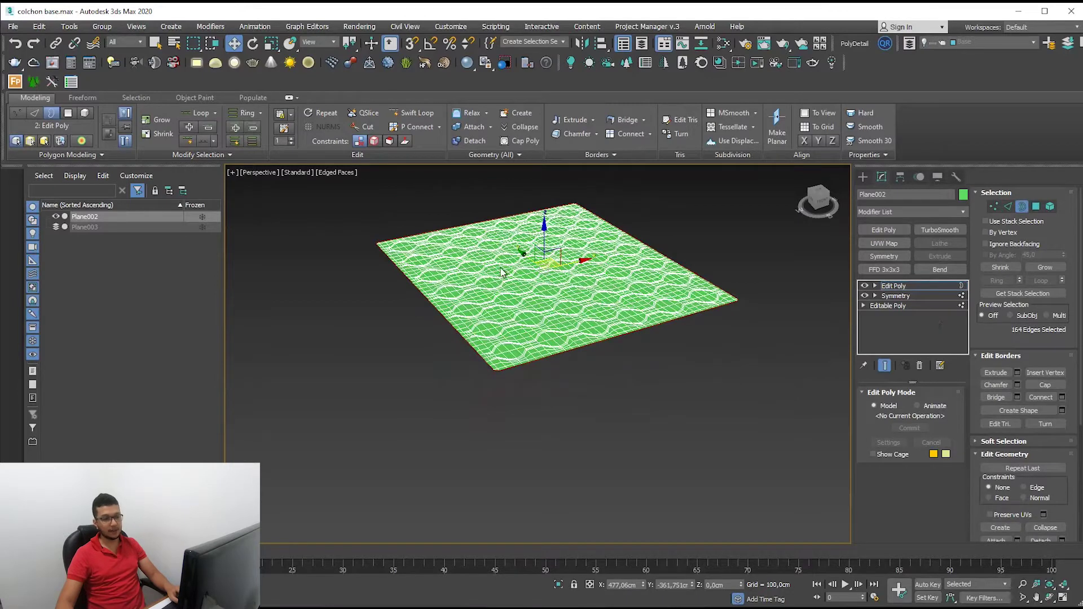
scroll(502, 278, "up", 2)
left_click_drag(546, 240, 546, 252, "shift")
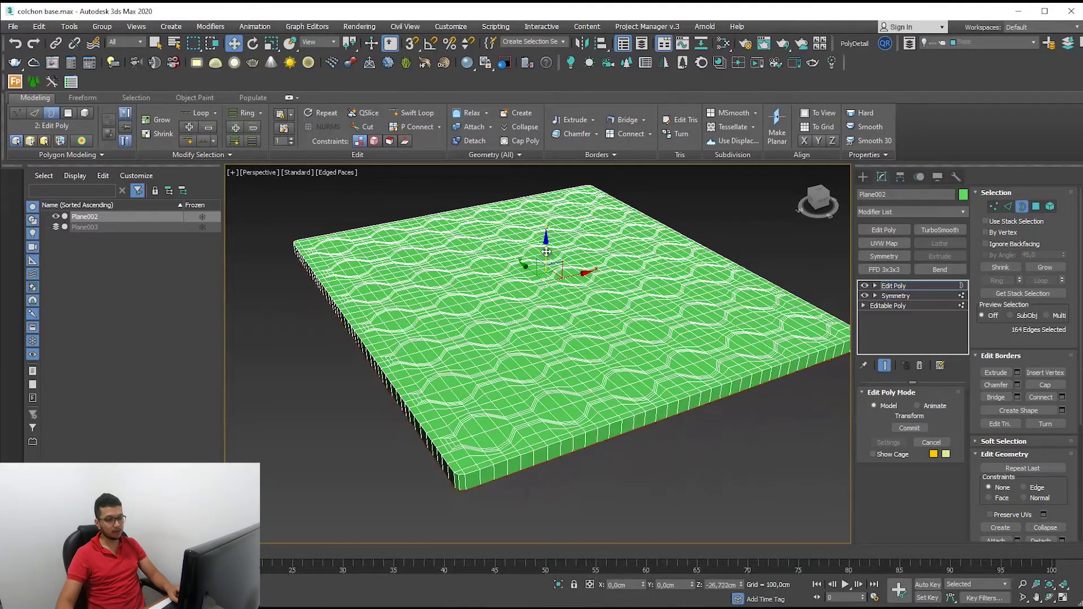
left_click_drag(547, 252, 546, 281, "shift")
left_click(883, 305)
left_click(592, 340)
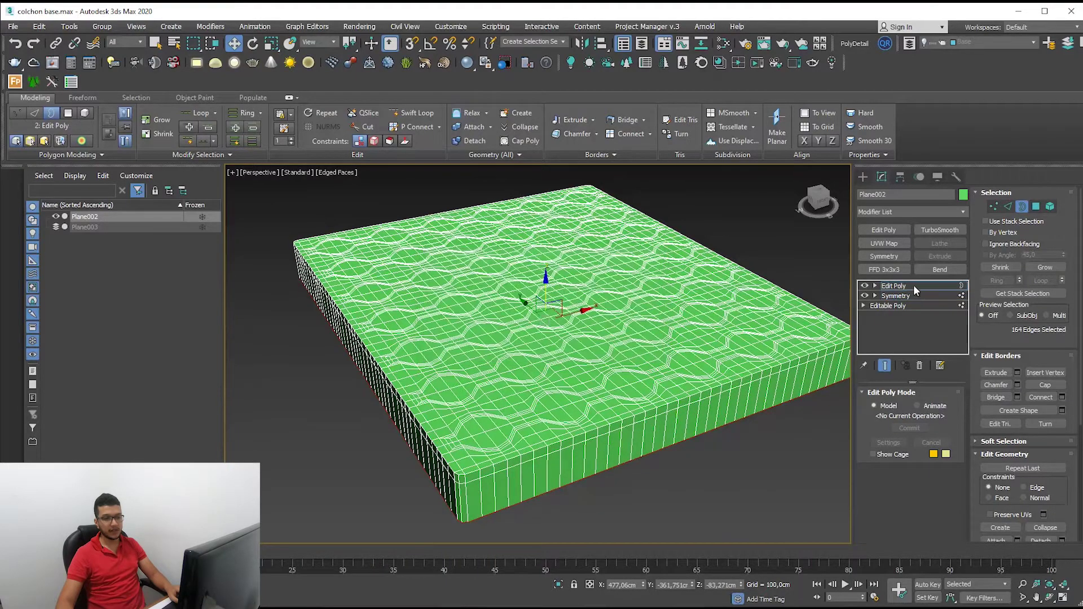
- Smooth the mattress block with a TurboSmooth modifier and deselect it
left_click(913, 285)
left_click(940, 230)
middle_click_drag(511, 373, 517, 413, "alt")
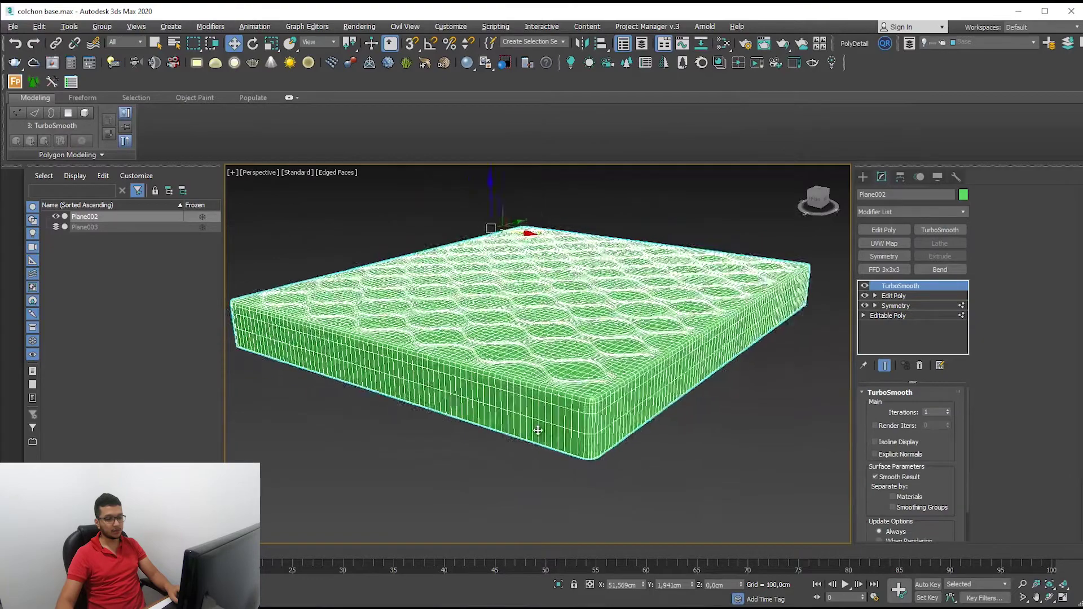
left_click(343, 218)
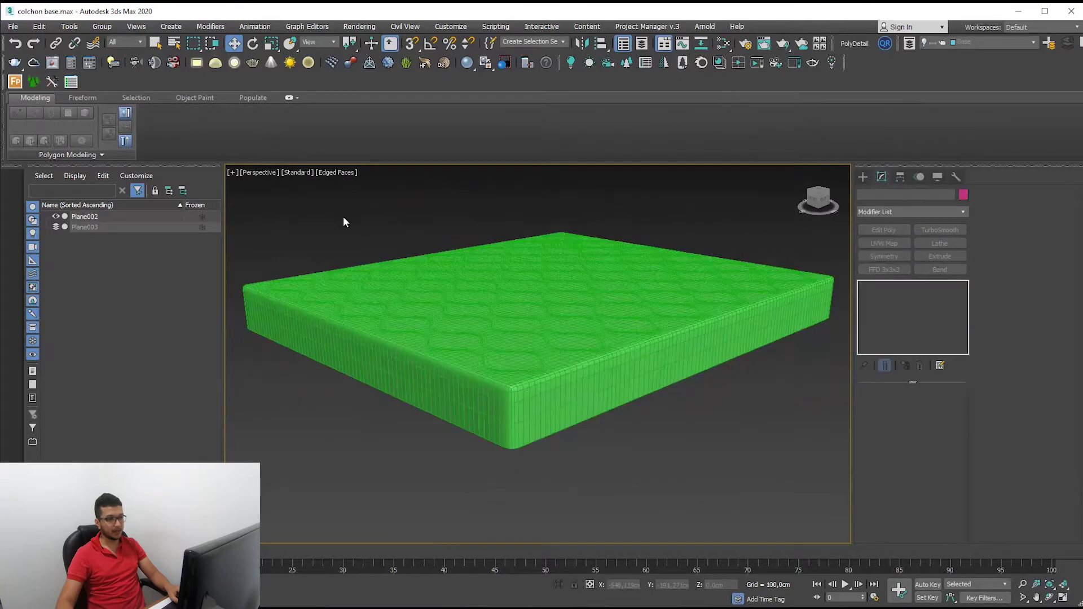
- Turn off Edged Faces so the mattress shows plain shaded surfaces
left_click(340, 173)
left_click(364, 305)
mouse_move(544, 466)
middle_mouse_down("alt")
mouse_move(578, 479)
mouse_move(641, 479)
middle_mouse_up("alt")
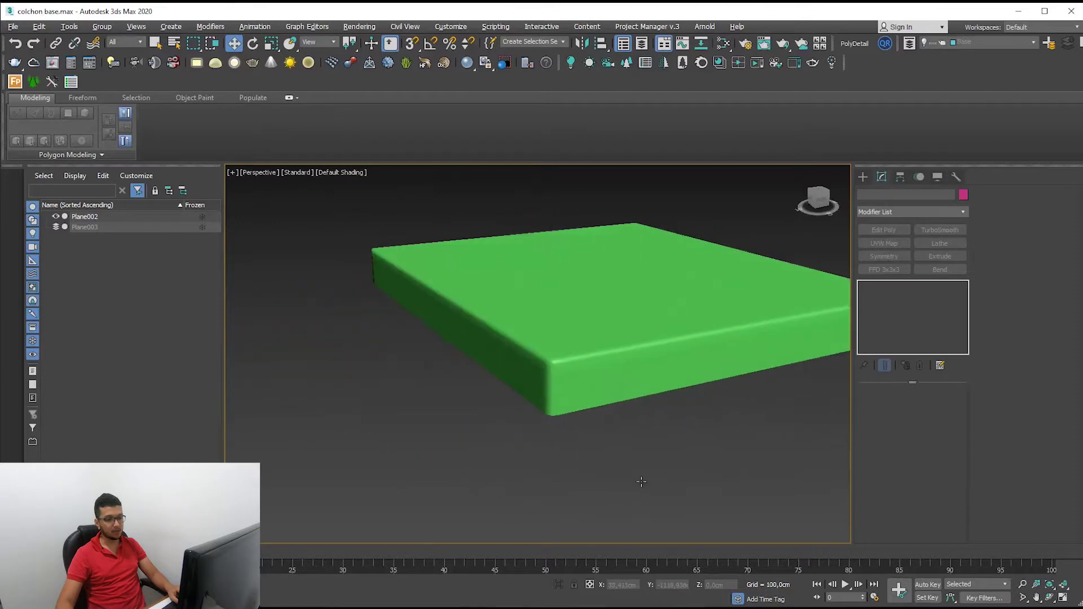
- Compare the mattress against the reference photo, then reselect the mattress
key("alt+Tab")
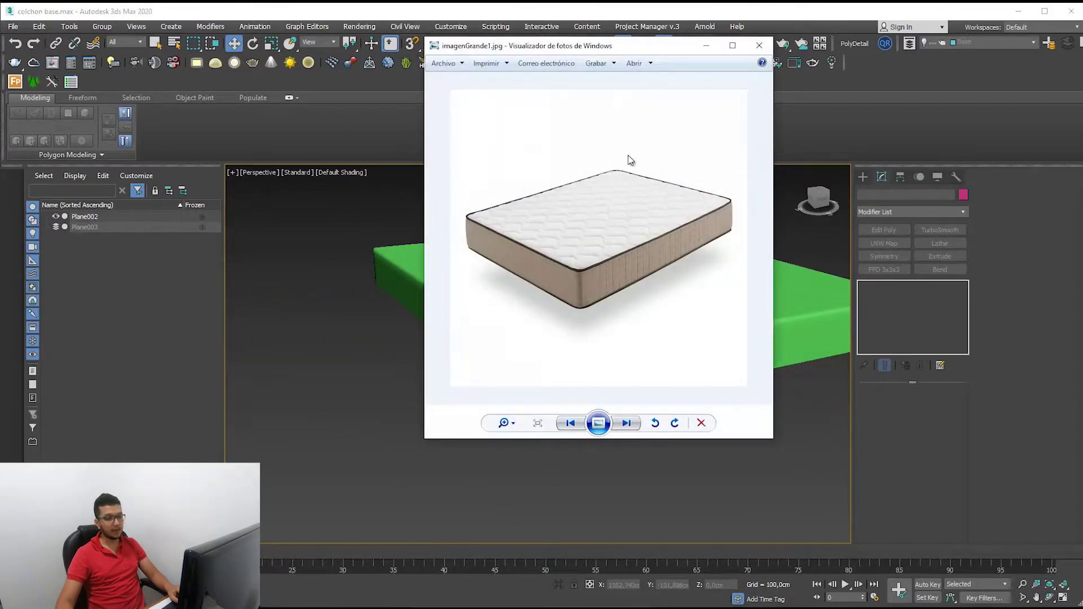
left_click_drag(652, 51, 314, 122)
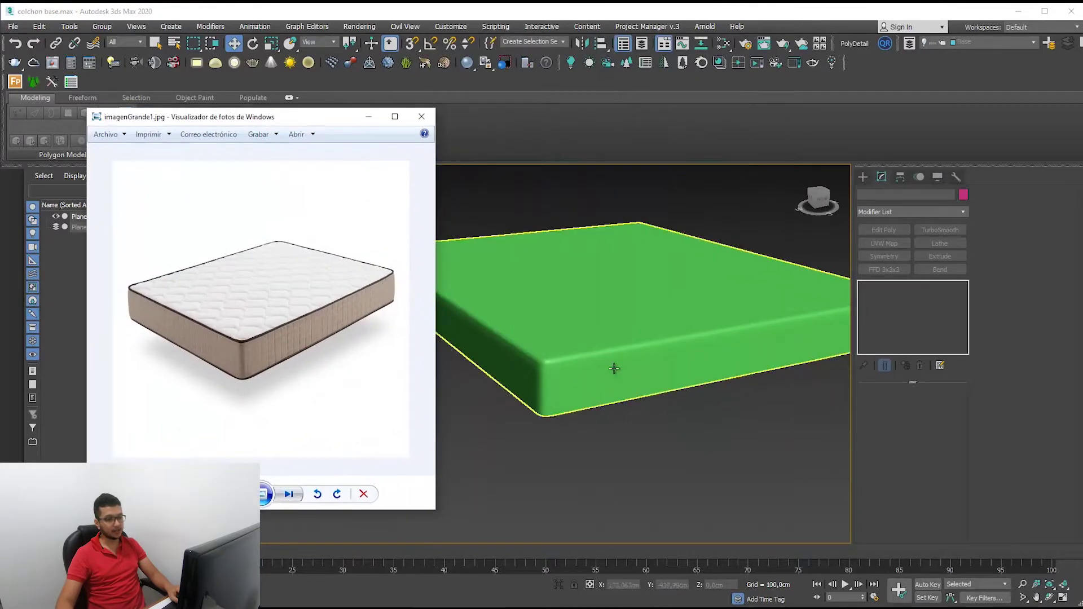
mouse_move(557, 387)
middle_mouse_down("alt")
mouse_move(494, 395)
mouse_move(539, 451)
mouse_move(639, 401)
mouse_move(621, 423)
mouse_move(608, 407)
middle_mouse_up("alt")
left_click(663, 391)
- Disable TurboSmooth, show Edged Faces, and view the mattress from Top view
left_click(864, 285)
left_click(341, 173)
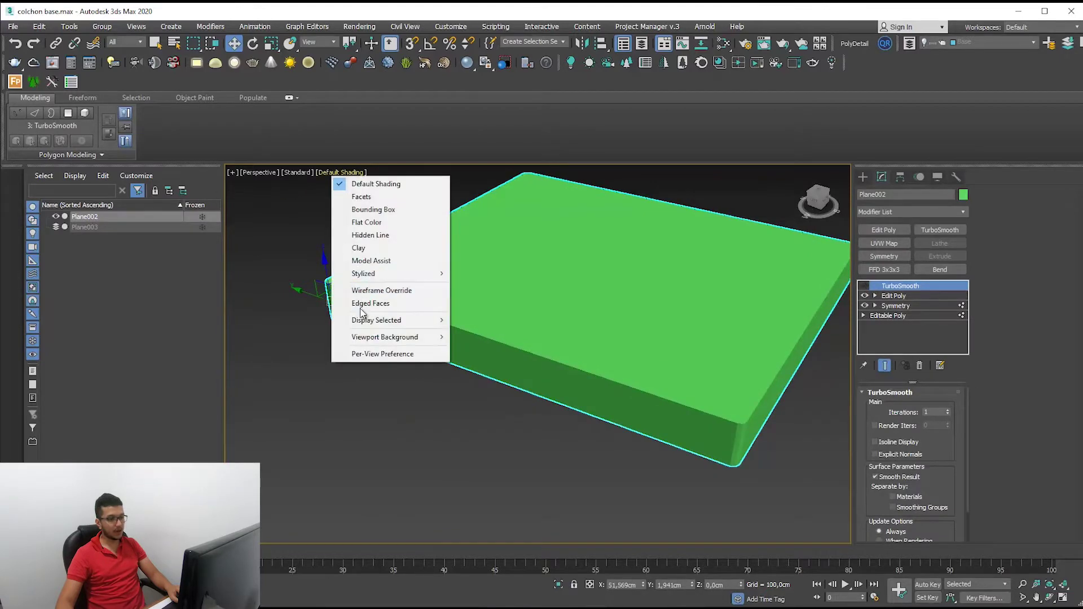
left_click(364, 368)
scroll(689, 367, "up", 5)
scroll(652, 379, "up", 2)
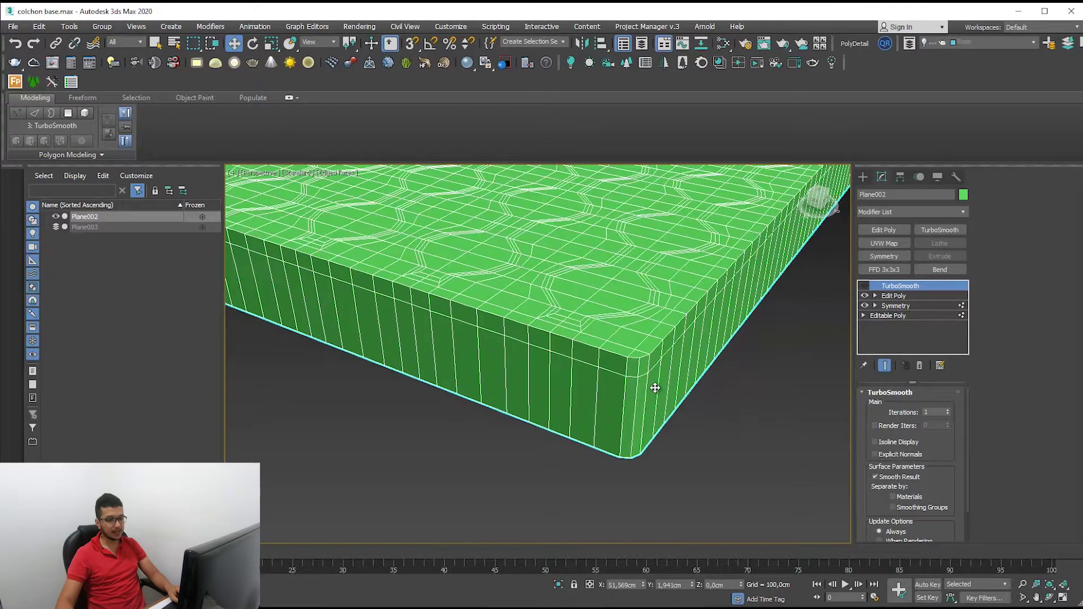
key("t")
middle_click_drag(522, 418, 700, 372)
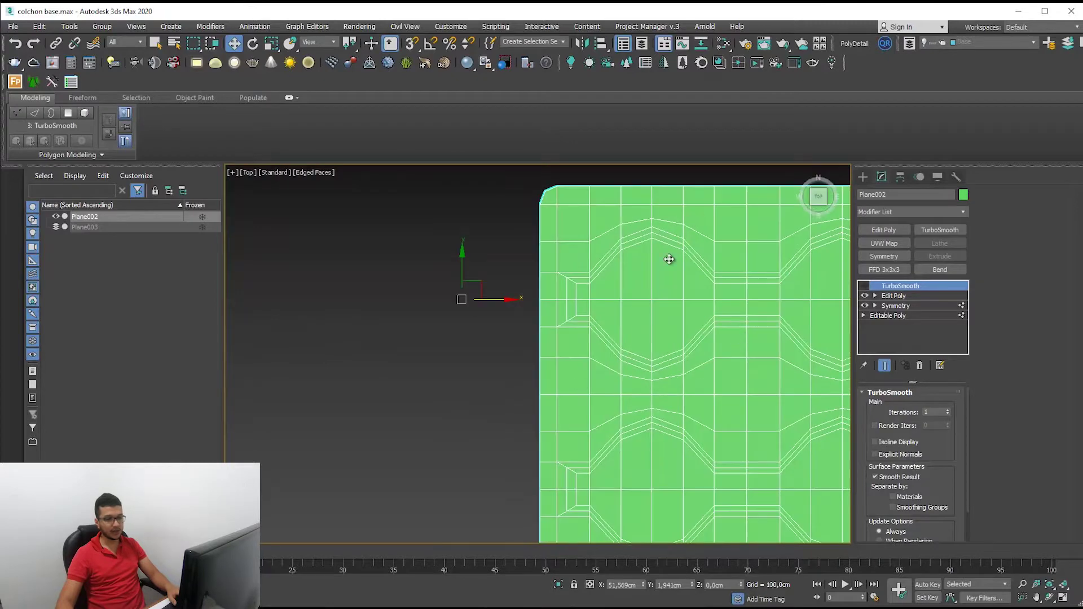
middle_click_drag(671, 250, 628, 306)
- Delete the Edit Poly modifier from the stack
left_click(894, 295)
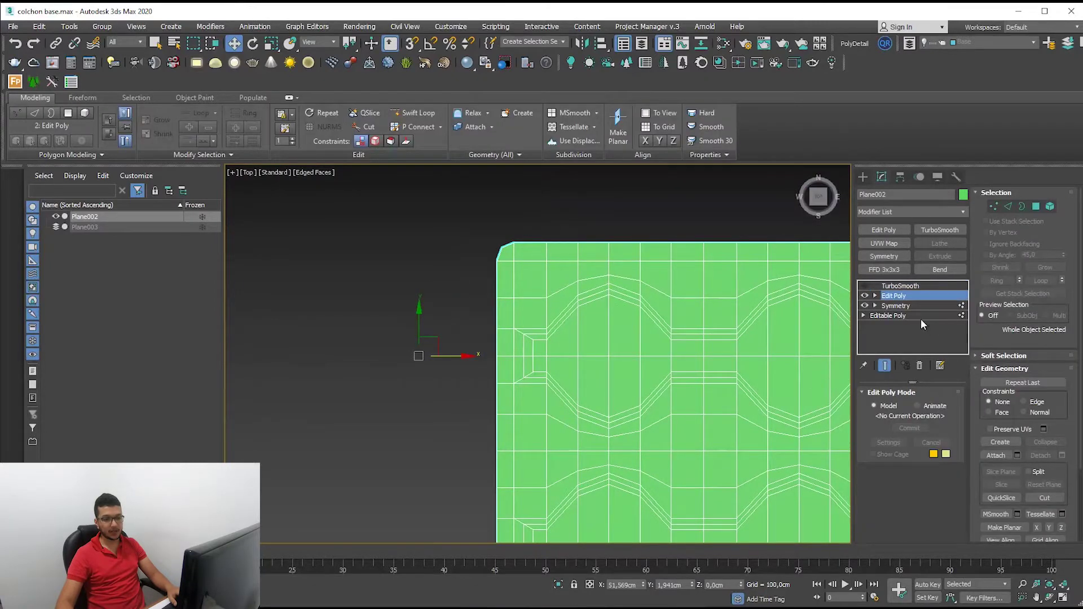
left_click(994, 206)
scroll(538, 259, "down", 3)
scroll(505, 314, "down", 2)
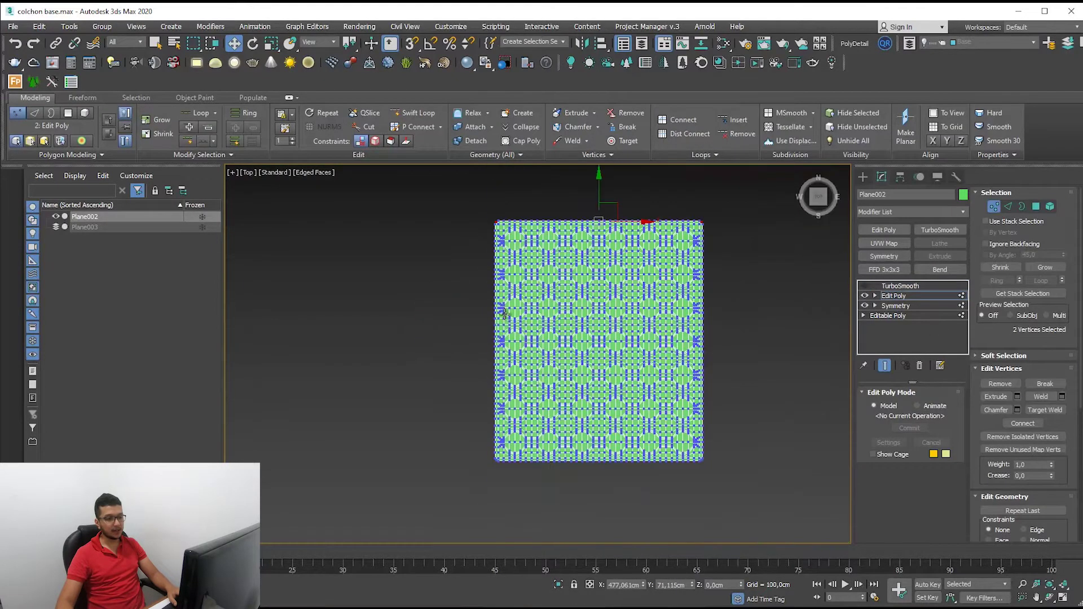
middle_click_drag(575, 361, 520, 387)
left_click(920, 366)
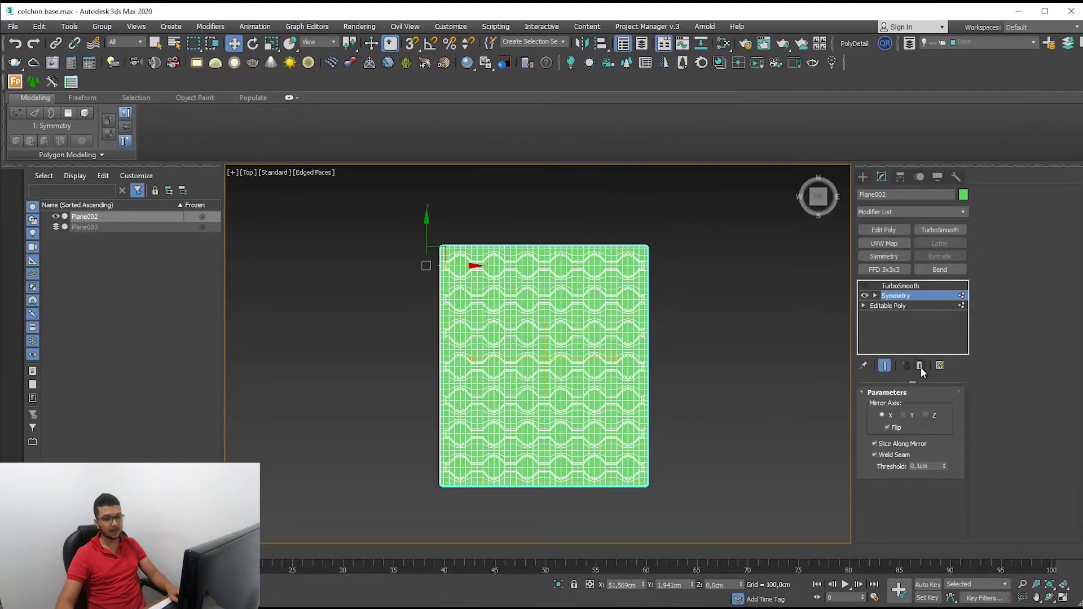
- Delete the top-half vertices of the Editable Poly and select top border edges
left_click(888, 305)
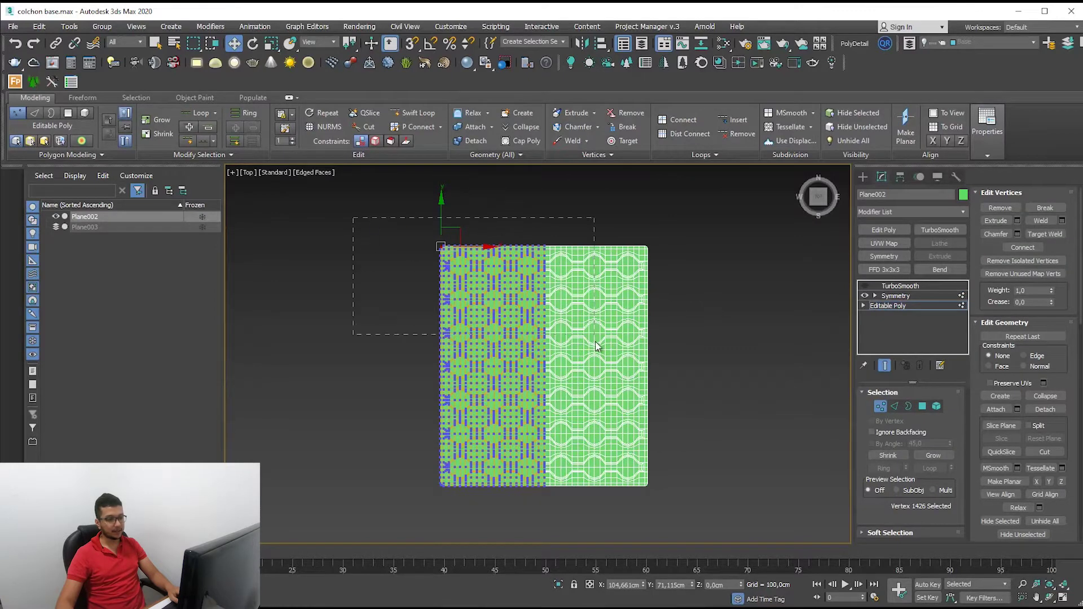
left_click_drag(593, 368, 592, 368)
key("Delete")
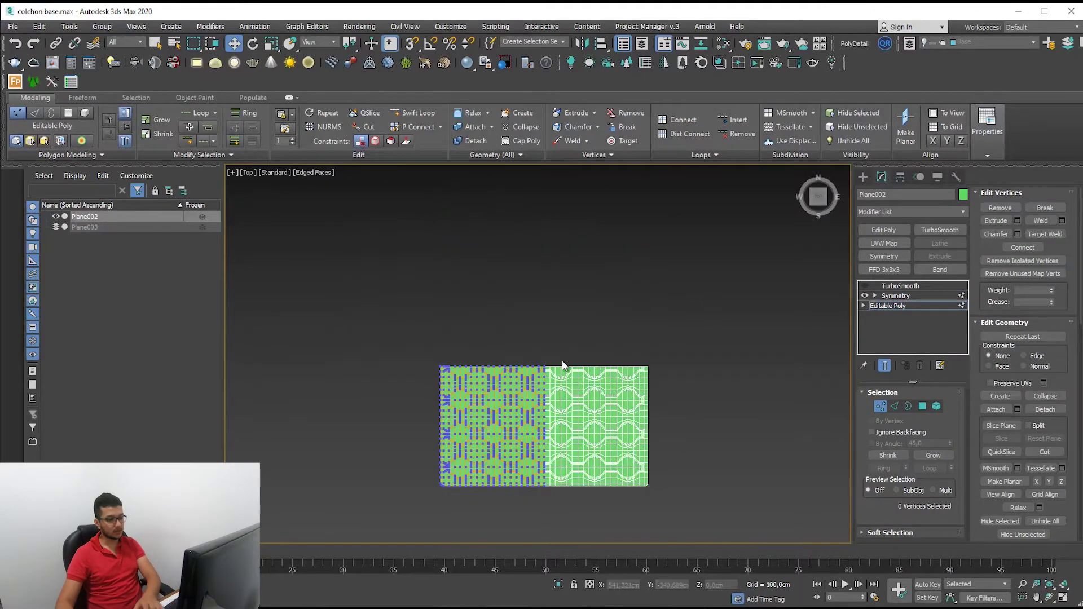
scroll(544, 369, "up", 2)
left_click(895, 406)
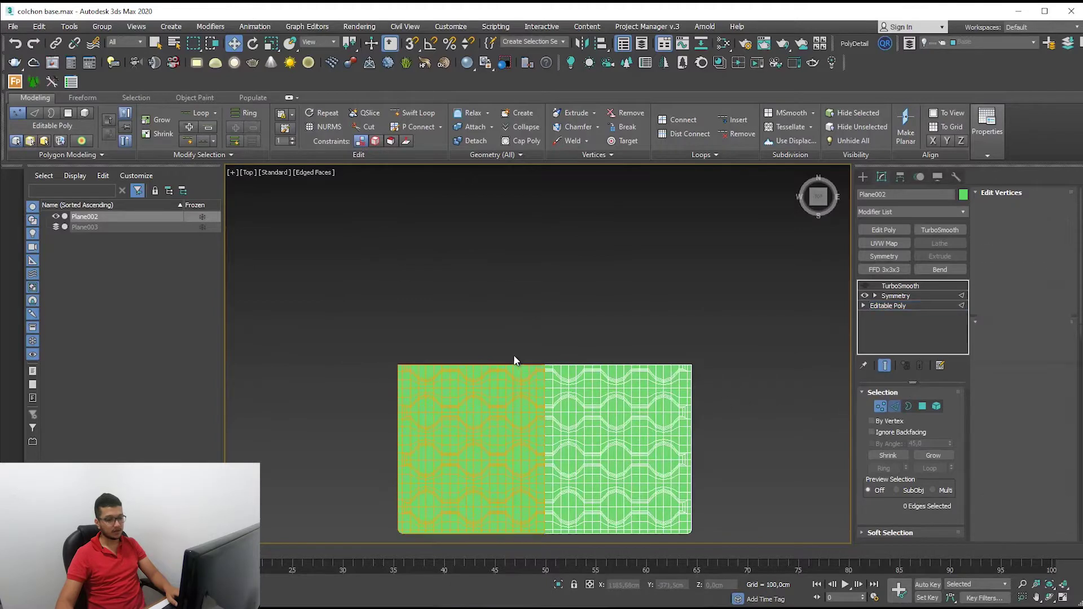
left_click(520, 364)
scroll(529, 367, "up", 4)
left_click(577, 359)
- Add a second Symmetry on the Y axis with Flip, then enter Editable Poly vertex mode
left_click(894, 257)
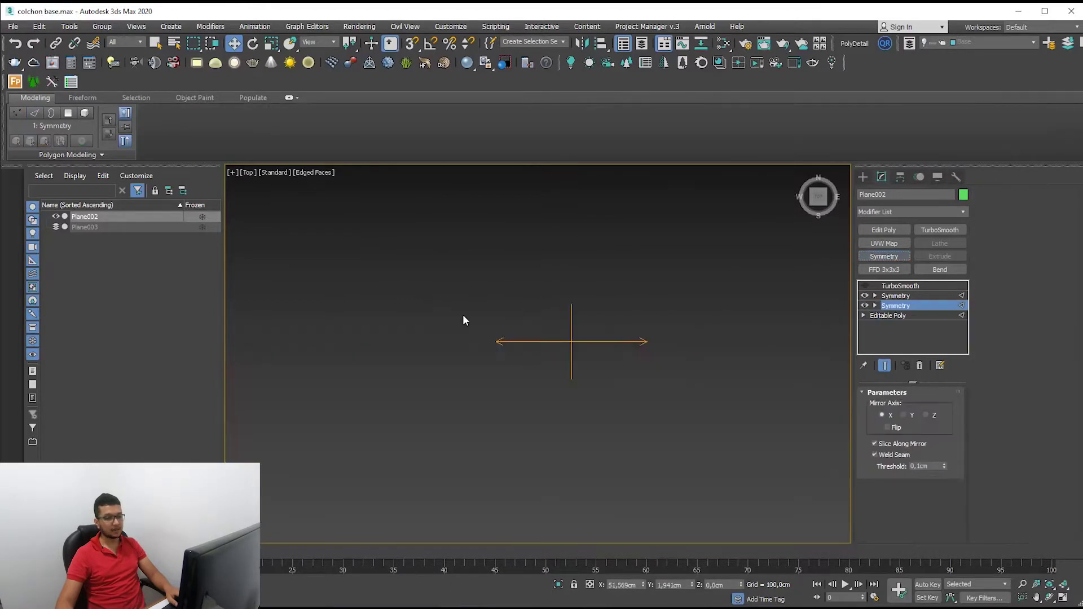
left_click(904, 416)
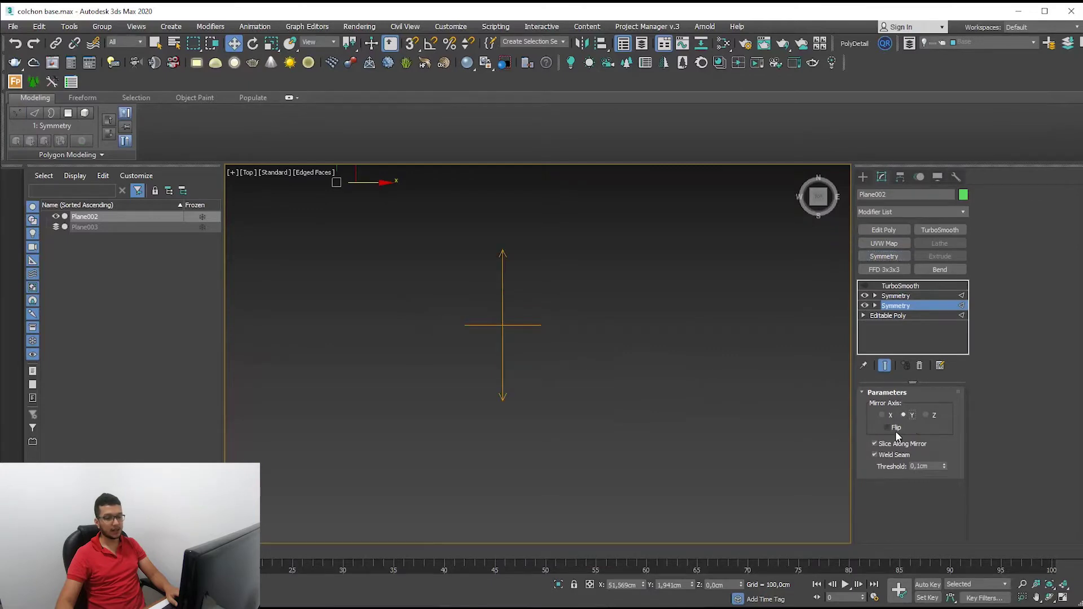
left_click(895, 428)
scroll(474, 423, "up", 5)
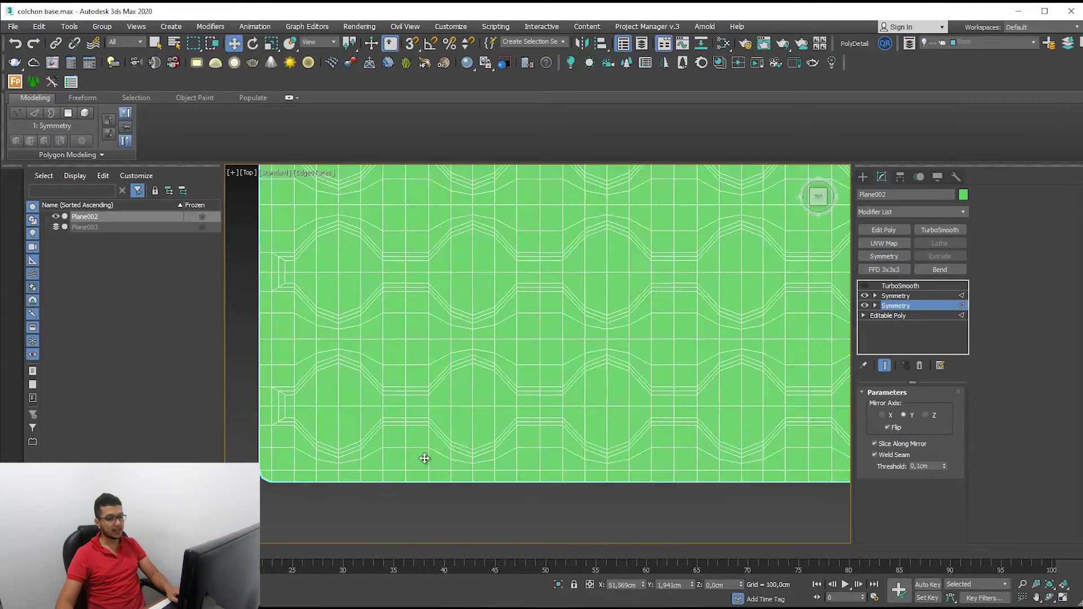
scroll(405, 438, "down", 3)
scroll(417, 394, "down", 2)
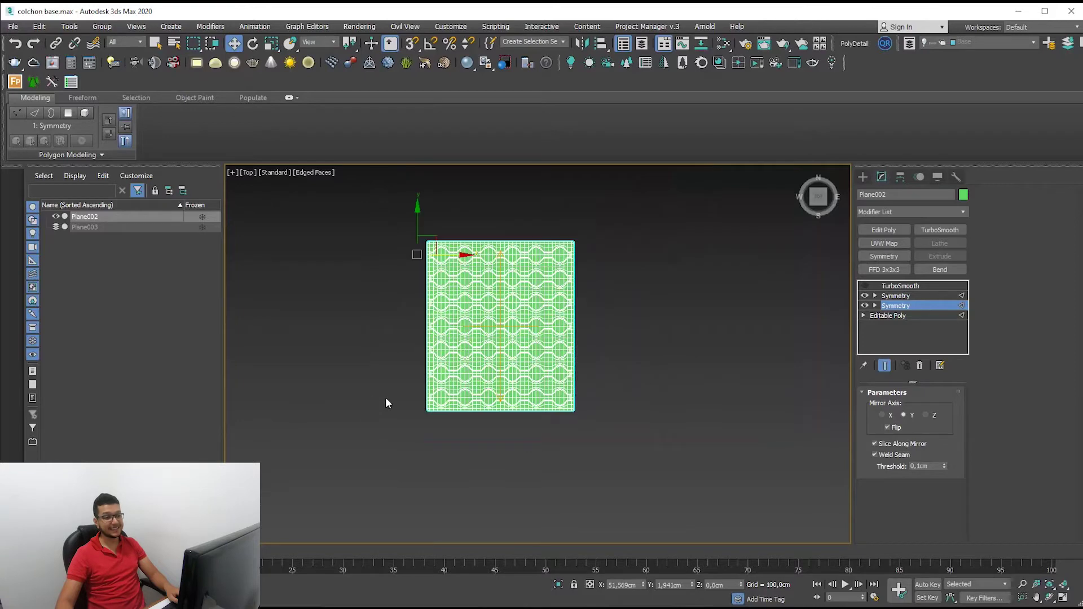
scroll(451, 367, "up", 3)
scroll(617, 358, "up", 2)
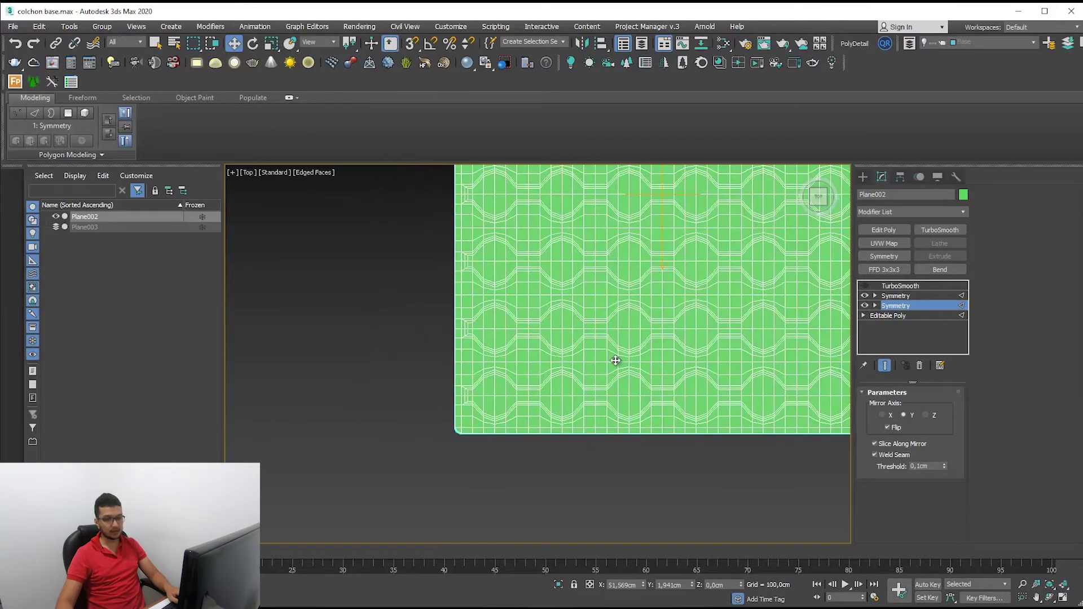
scroll(649, 350, "down", 3)
left_click(888, 315)
left_click(881, 406)
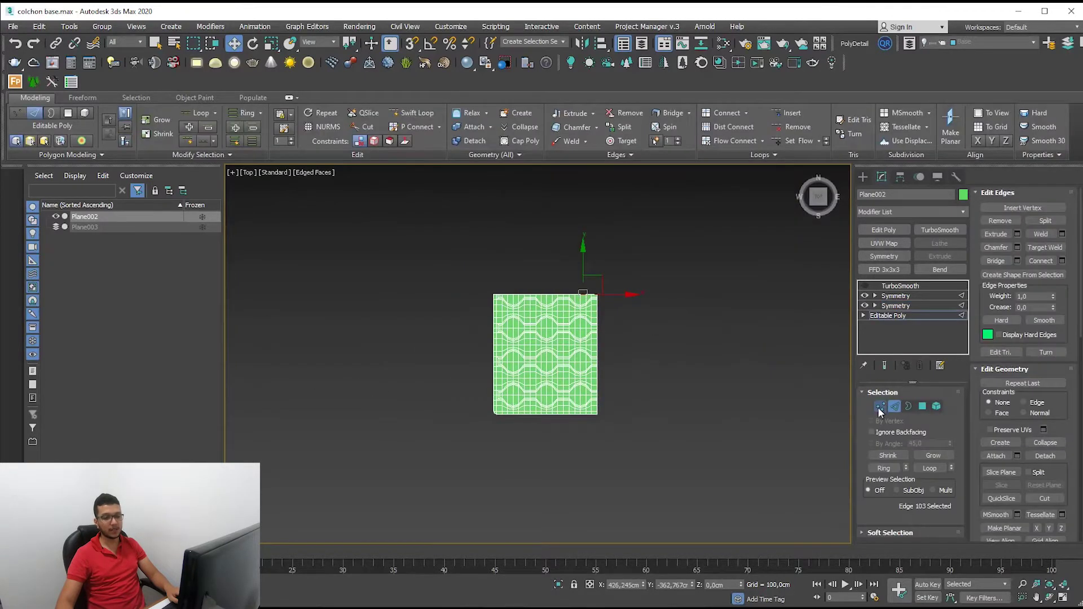
- With Show End Result on, pull the plane's corner vertex outward
left_click(885, 366)
scroll(489, 426, "up", 2)
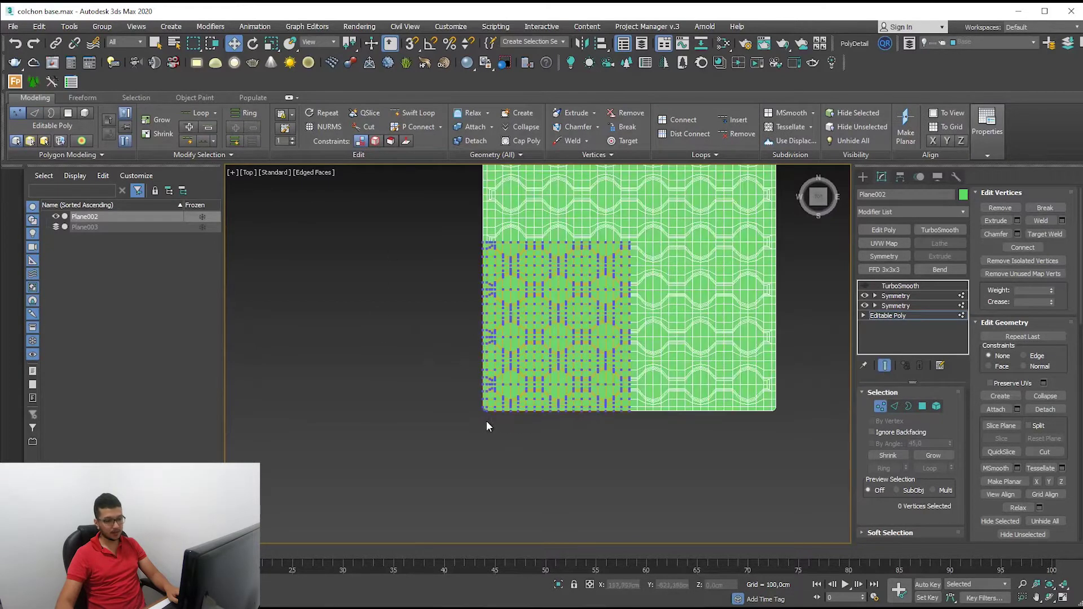
scroll(484, 413, "down", 2)
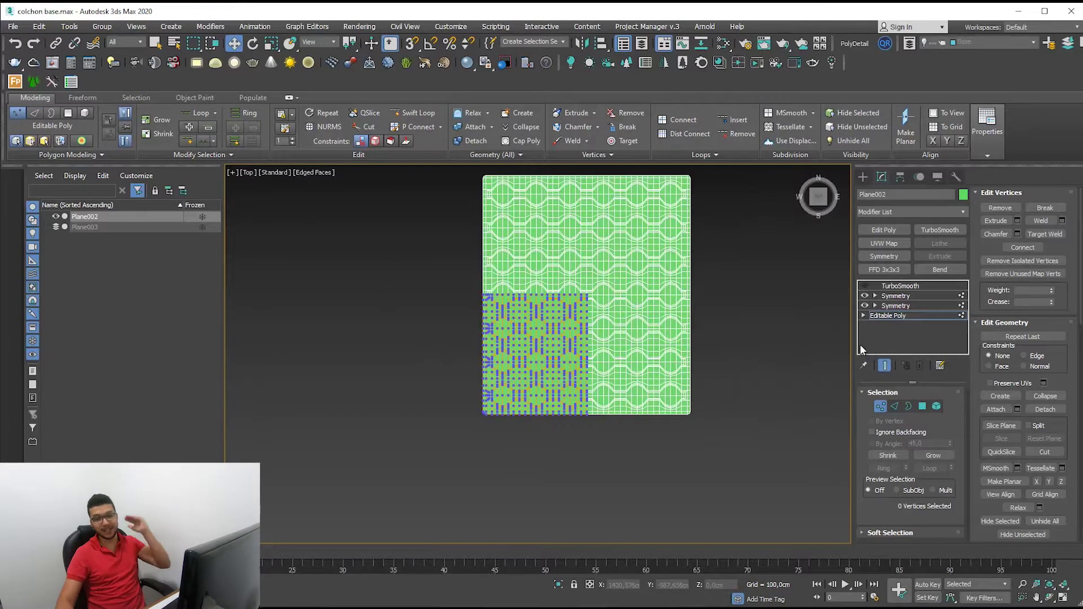
scroll(489, 416, "up", 2)
left_click(477, 406)
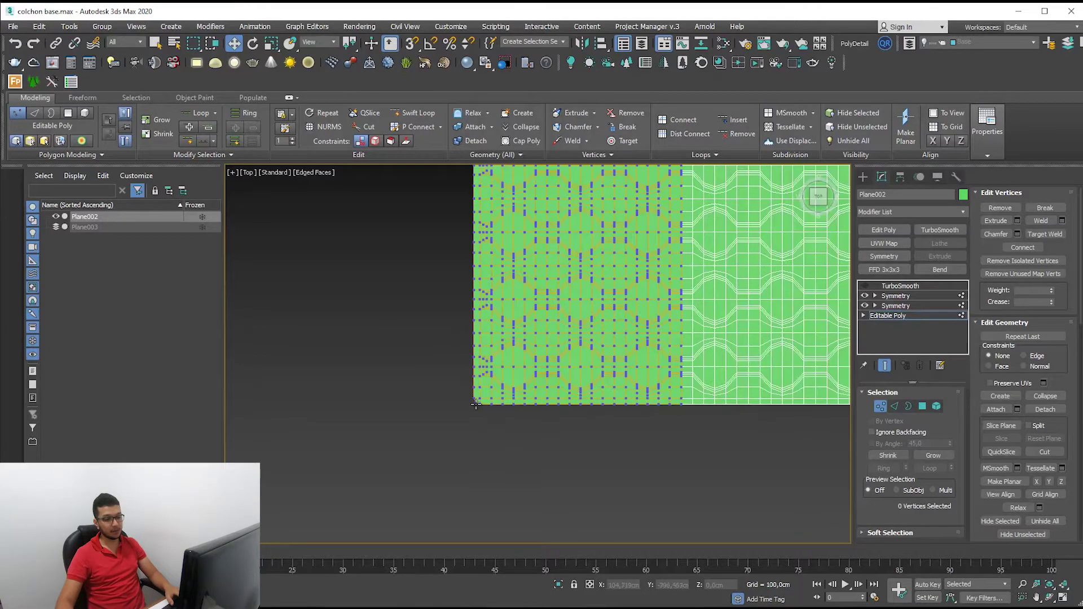
scroll(497, 418, "down", 2)
mouse_move(499, 420)
left_mouse_down()
mouse_move(477, 488)
mouse_move(474, 414)
left_mouse_up()
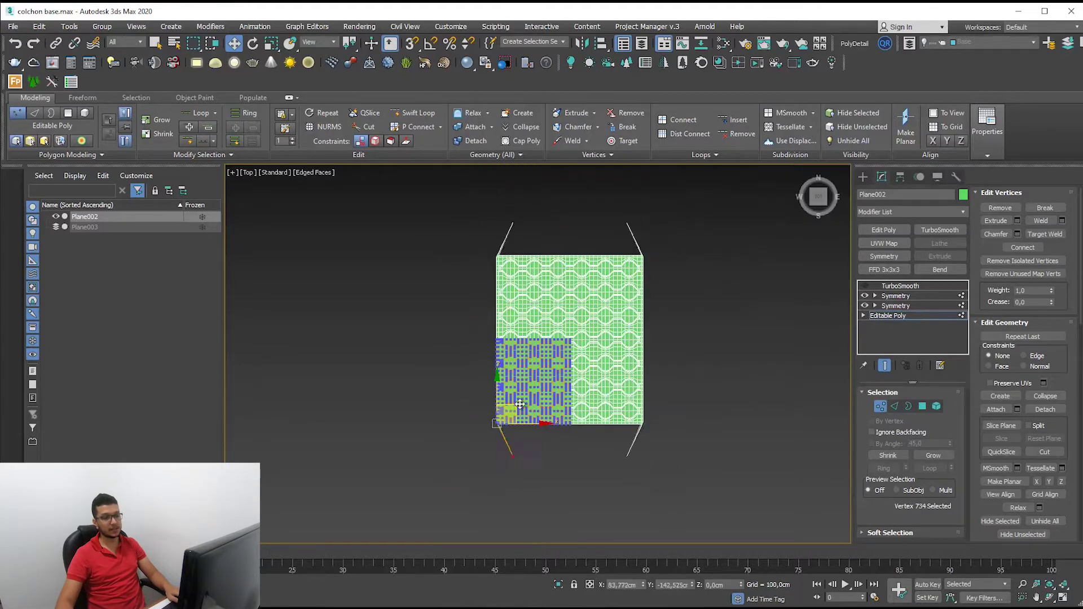
scroll(475, 415, "up", 3)
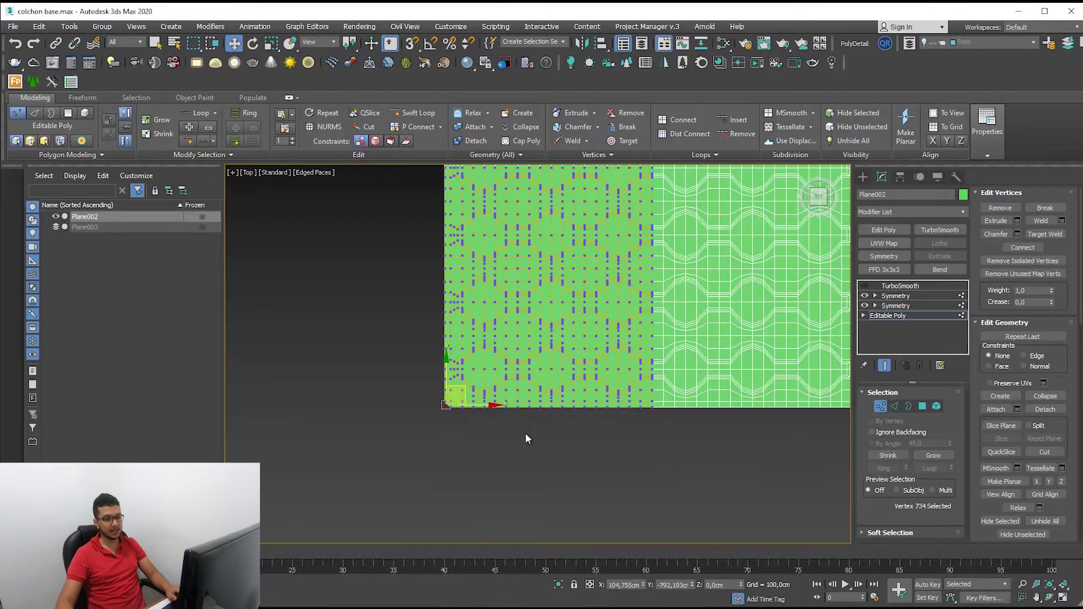
scroll(526, 432, "up", 2)
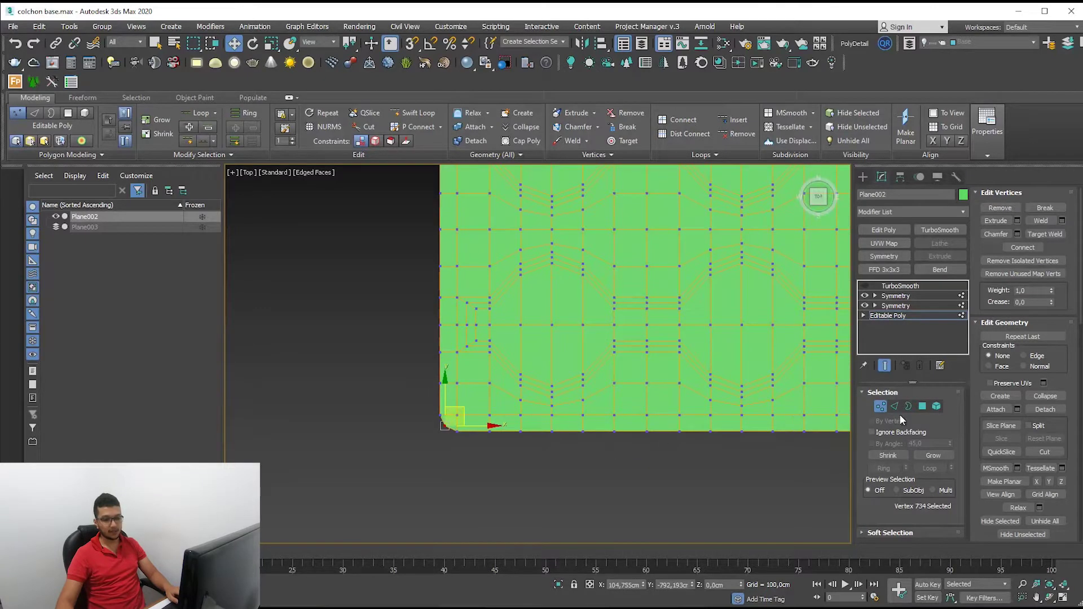
- Move the bottom border loop lower and the left border loop right, then re-enable TurboSmooth
key("2")
double_click(674, 413)
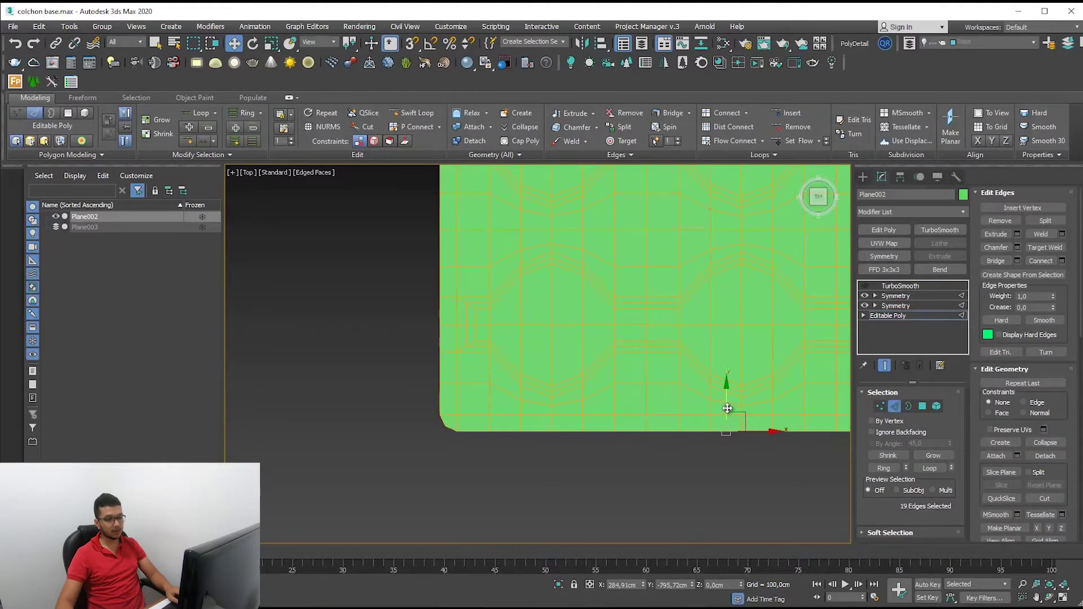
left_click_drag(727, 408, 728, 416)
left_click(439, 399)
double_click(439, 399)
scroll(487, 429, "down", 2)
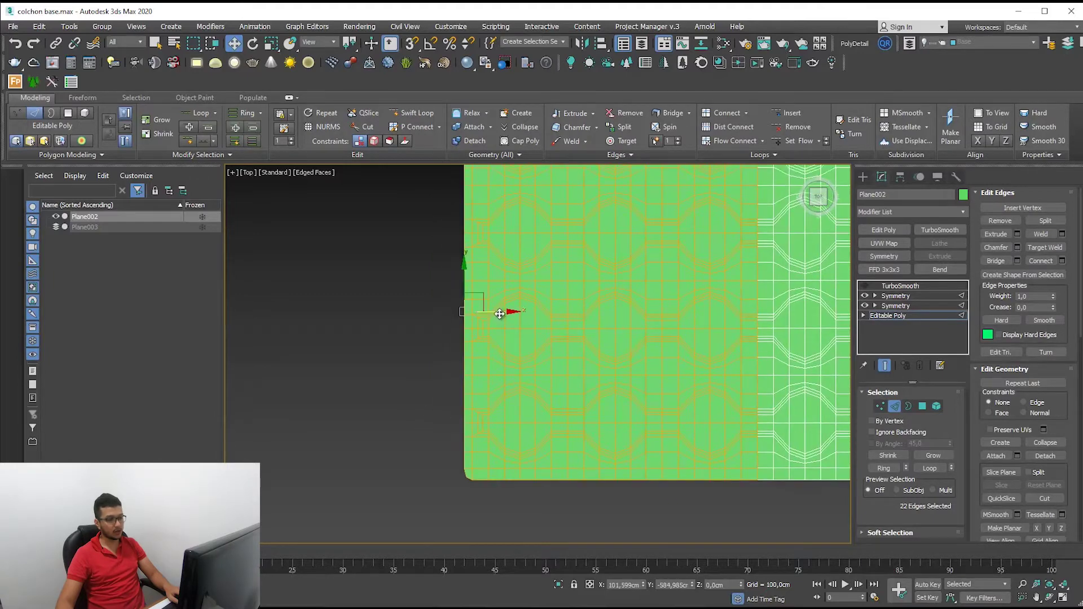
left_click_drag(499, 311, 506, 309)
scroll(494, 404, "up", 2)
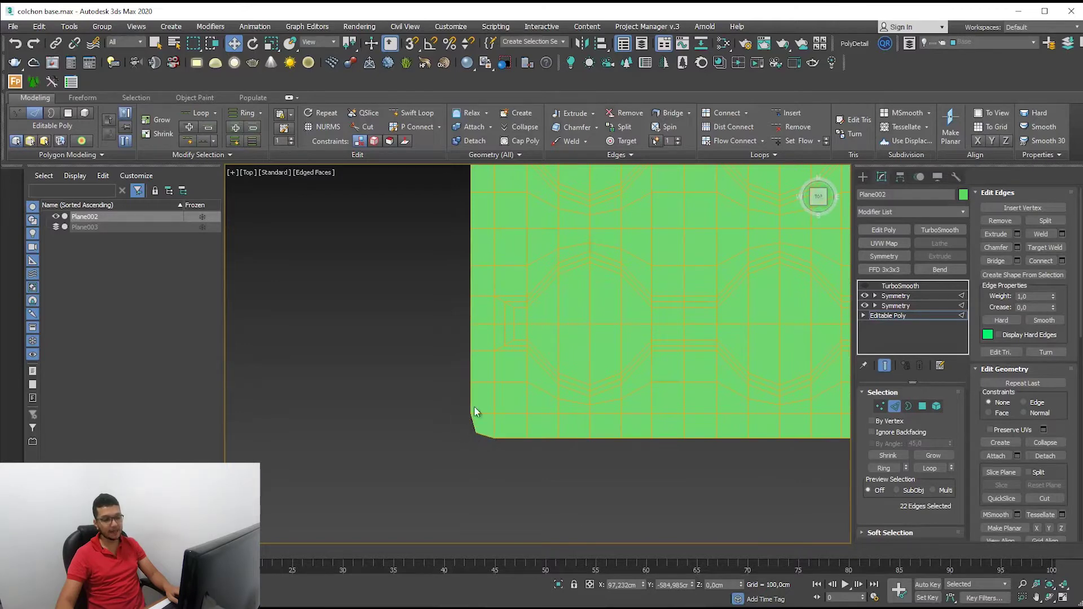
left_click(889, 306)
left_click(865, 286)
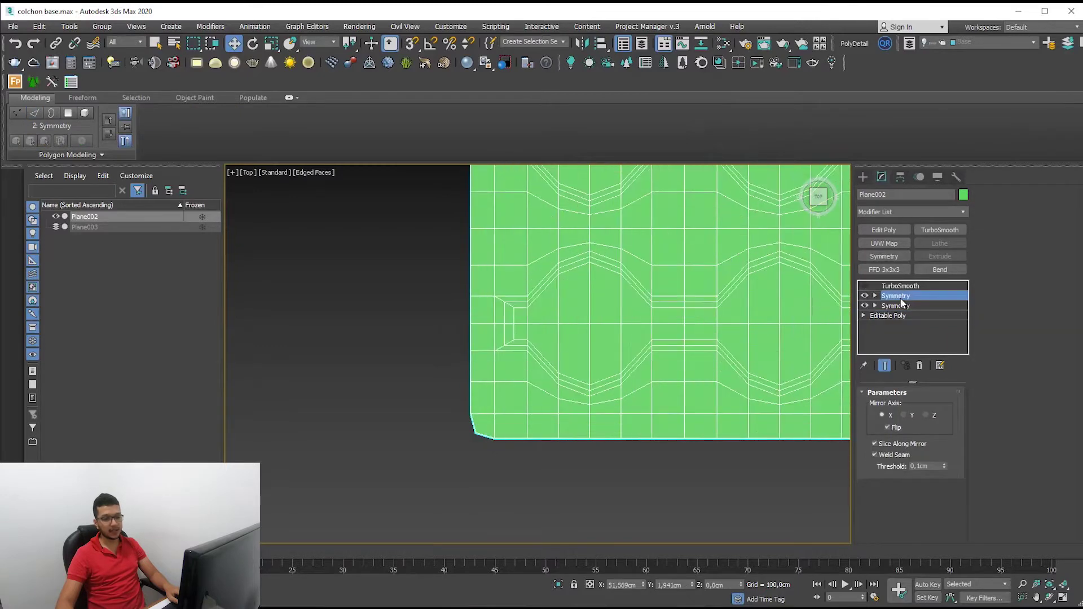
- Add Edit Poly above the Symmetry modifiers and extrude the outer border down for thickness
middle_click_drag(629, 428, 728, 418, "alt")
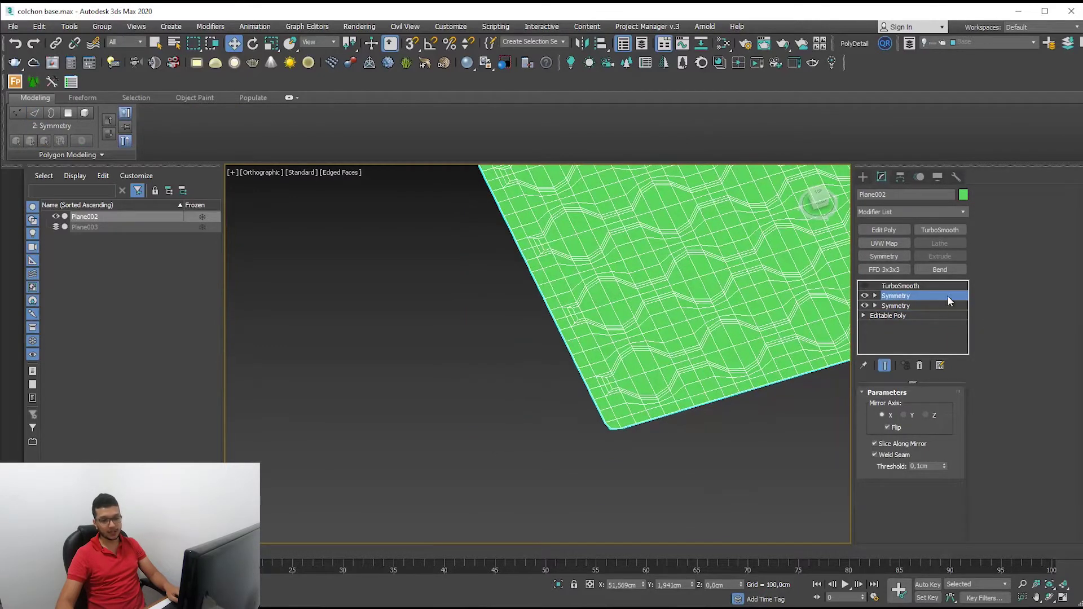
left_click(884, 230)
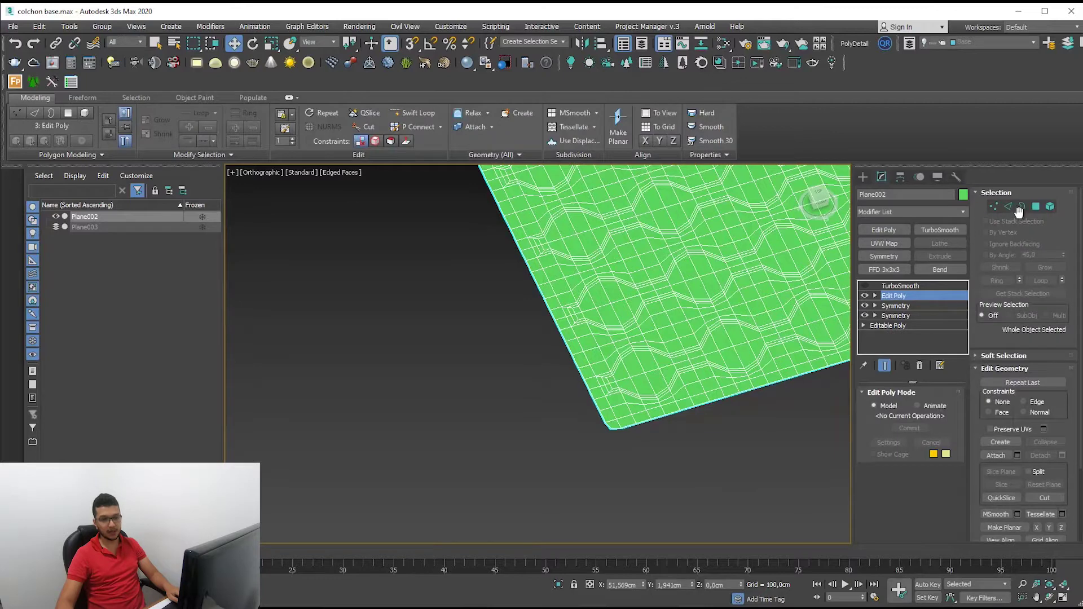
left_click(1020, 208)
left_click(780, 381)
scroll(780, 395, "down", 2)
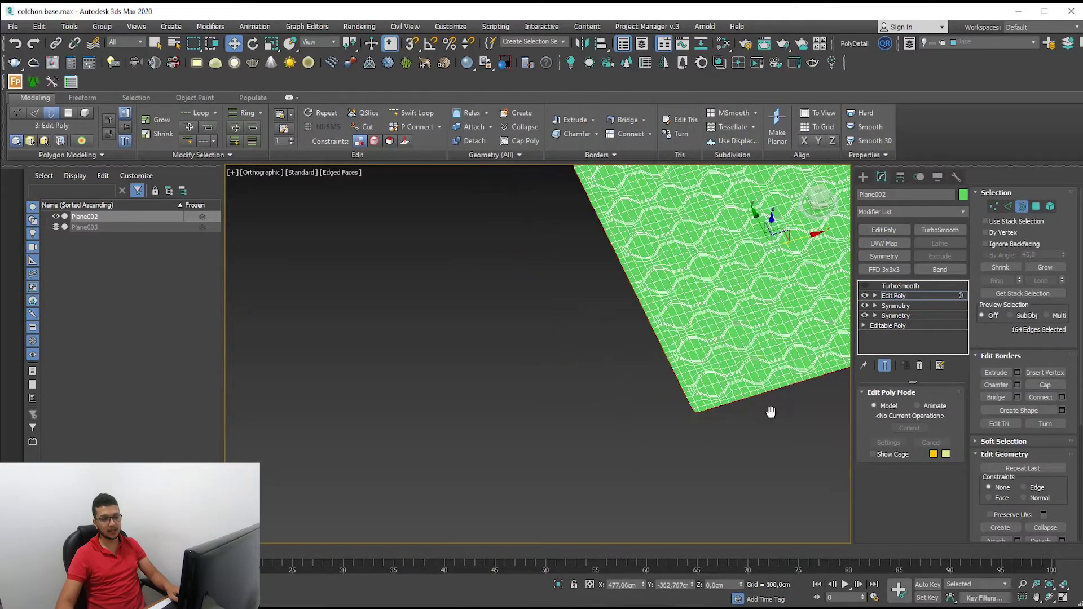
key("z")
left_click_drag(575, 259, 580, 304, "shift")
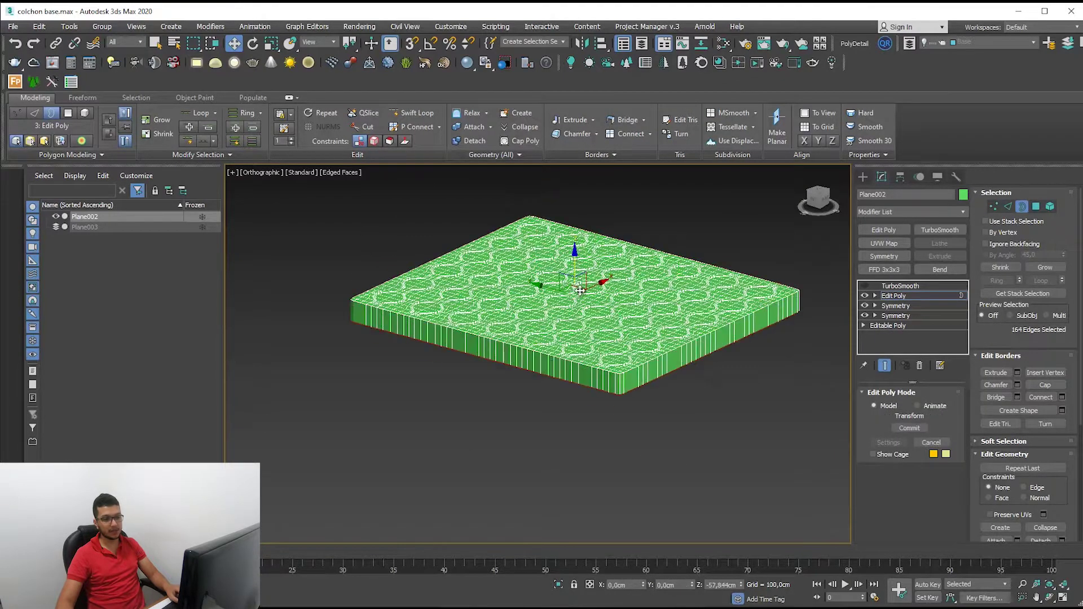
key("p")
middle_click_drag(645, 359, 607, 402, "alt")
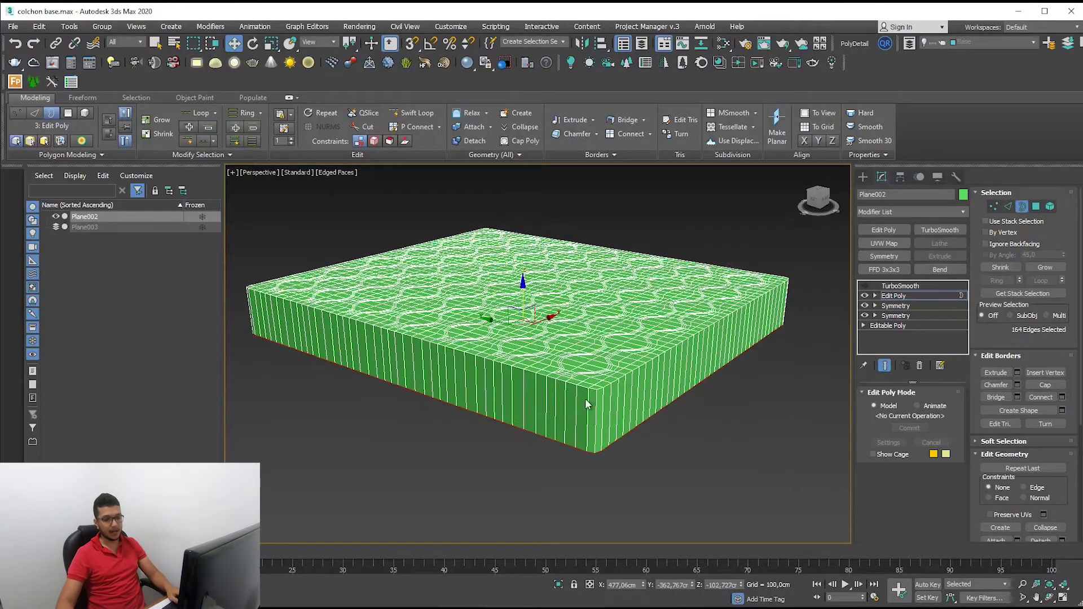
- Test the bottom faces' depth, keep the mattress thick, and add a TurboSmooth modifier
left_click(865, 286)
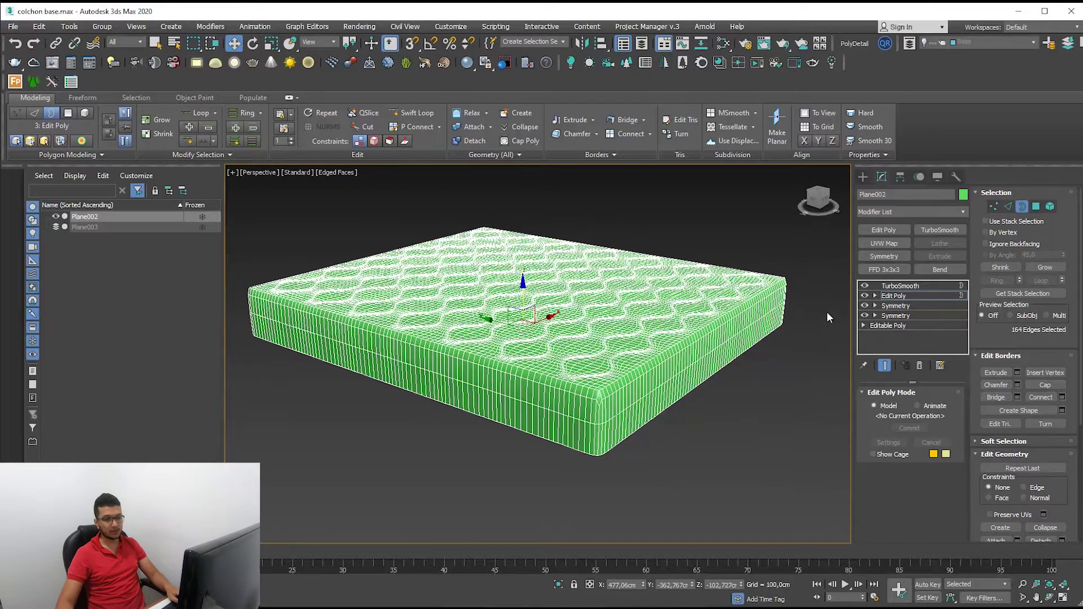
left_click(865, 287)
mouse_move(523, 293)
left_mouse_down()
mouse_move(523, 258)
mouse_move(522, 293)
left_mouse_up()
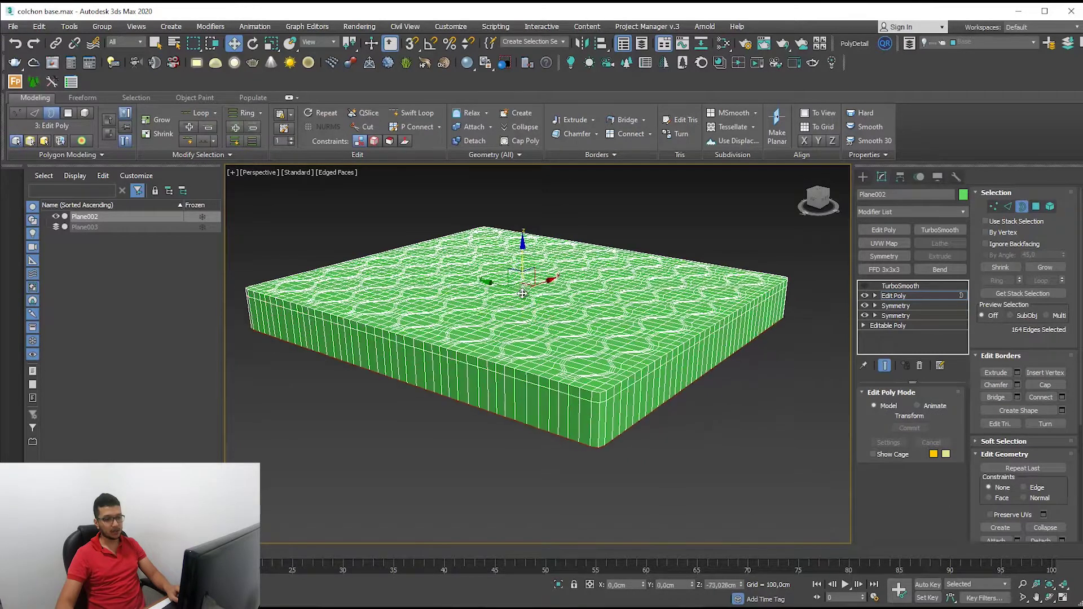
key("ctrl+z")
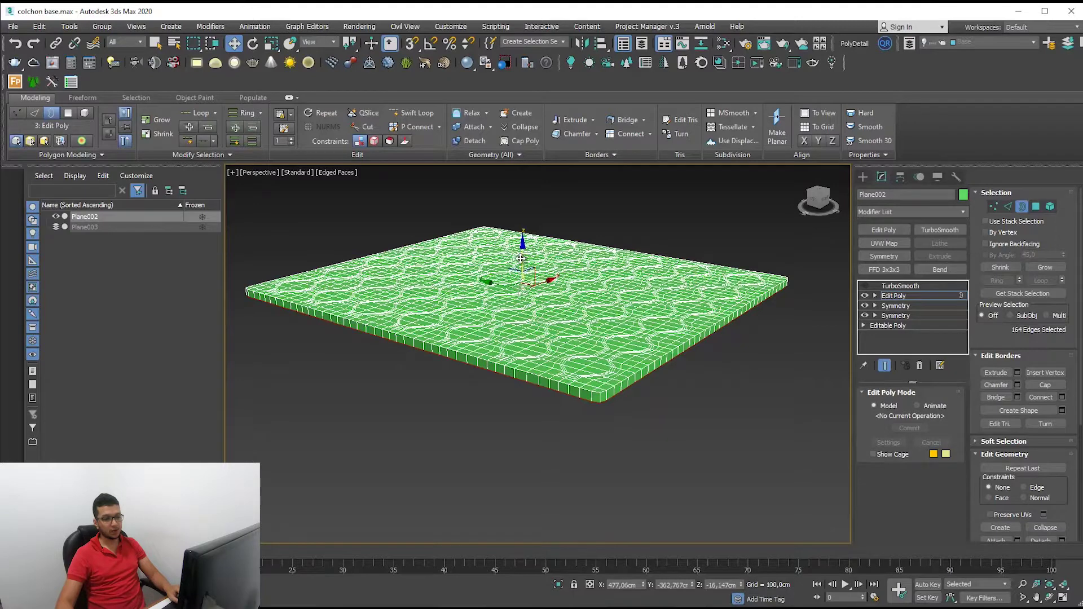
left_click_drag(521, 258, 522, 291)
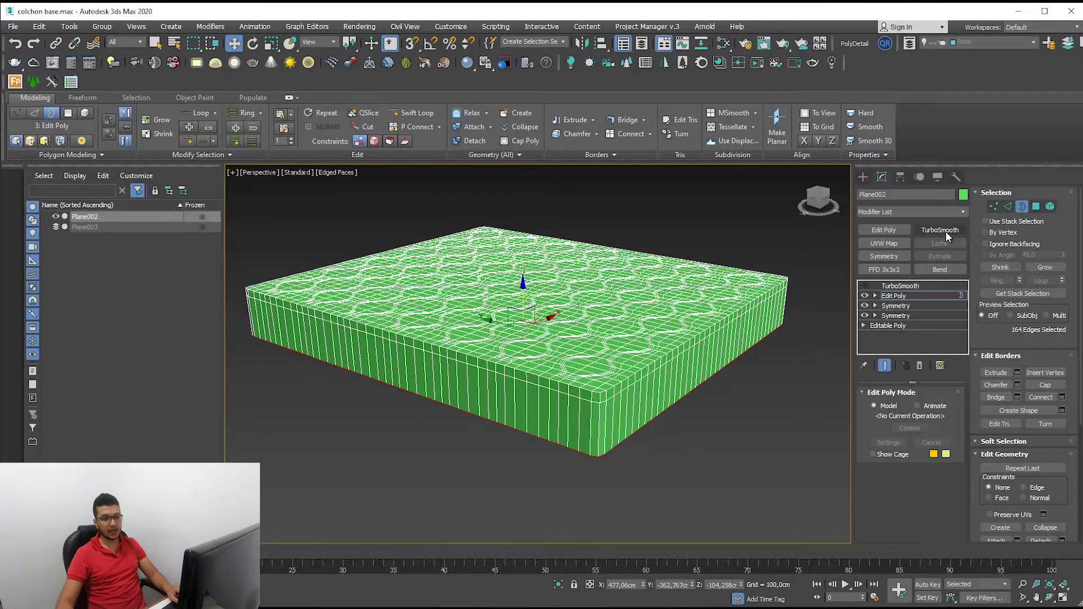
left_click(946, 231)
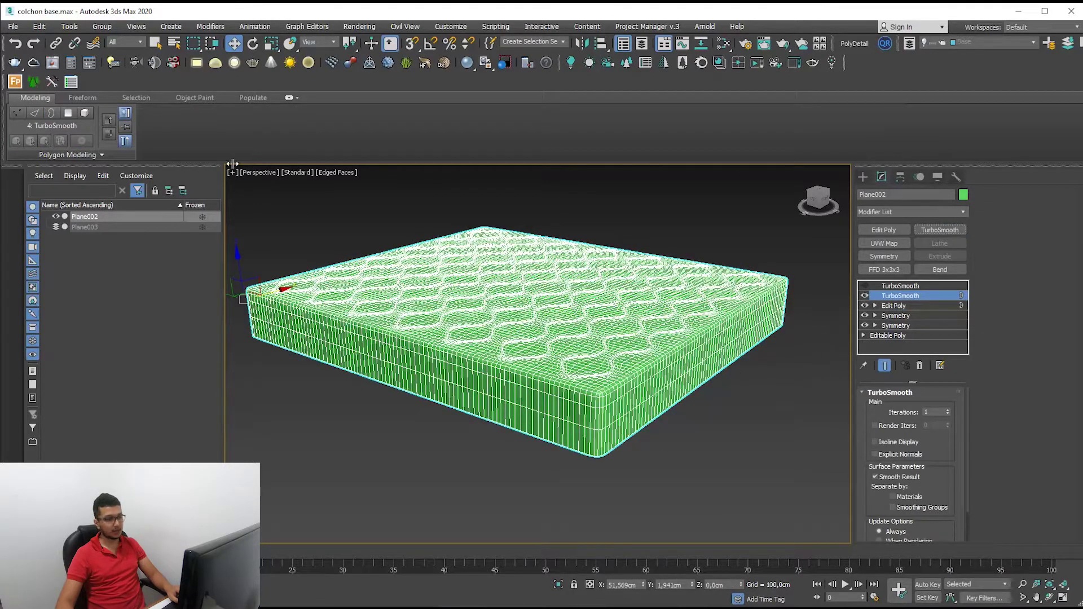
- Switch to Default Shading without wire edges and compare with the reference photo
left_click(354, 214)
left_click(334, 172)
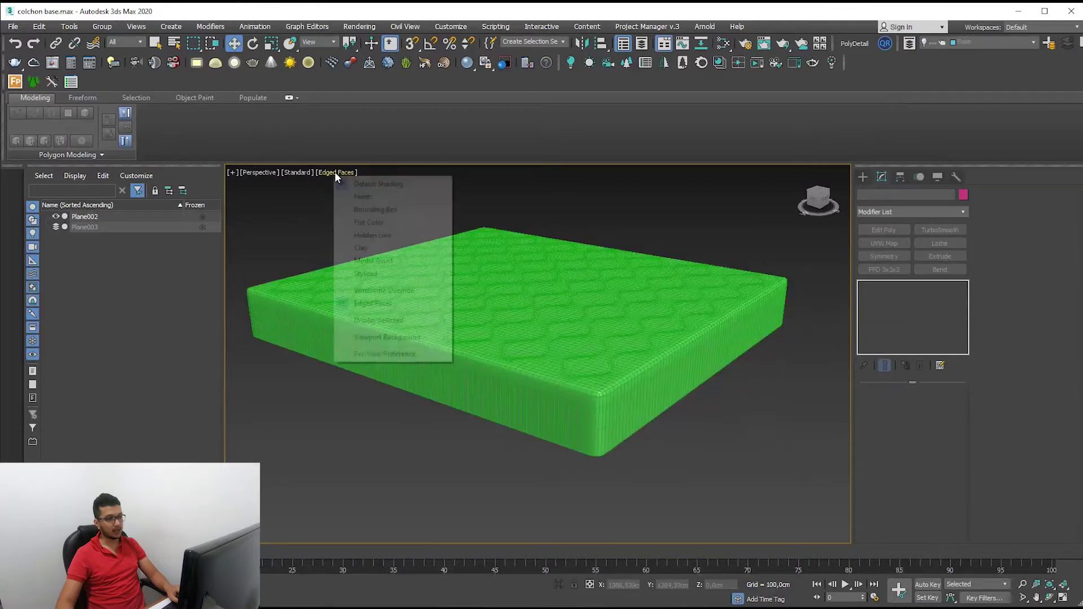
left_click(369, 303)
mouse_move(566, 428)
middle_mouse_down("alt")
mouse_move(654, 439)
mouse_move(700, 484)
middle_mouse_up("alt")
middle_click_drag(640, 437, 620, 299, "alt")
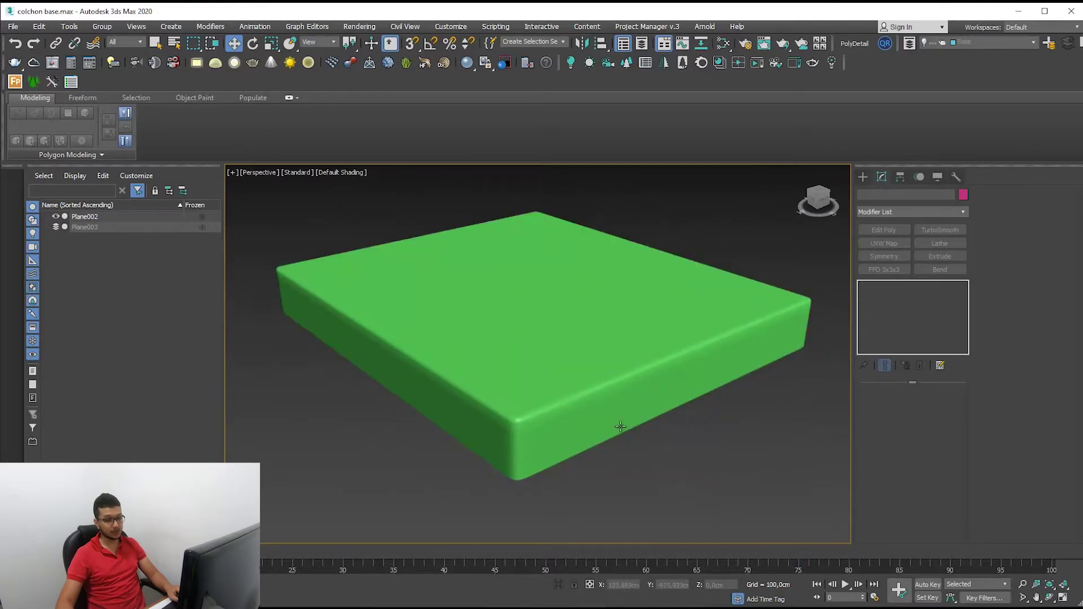
key("alt+Tab")
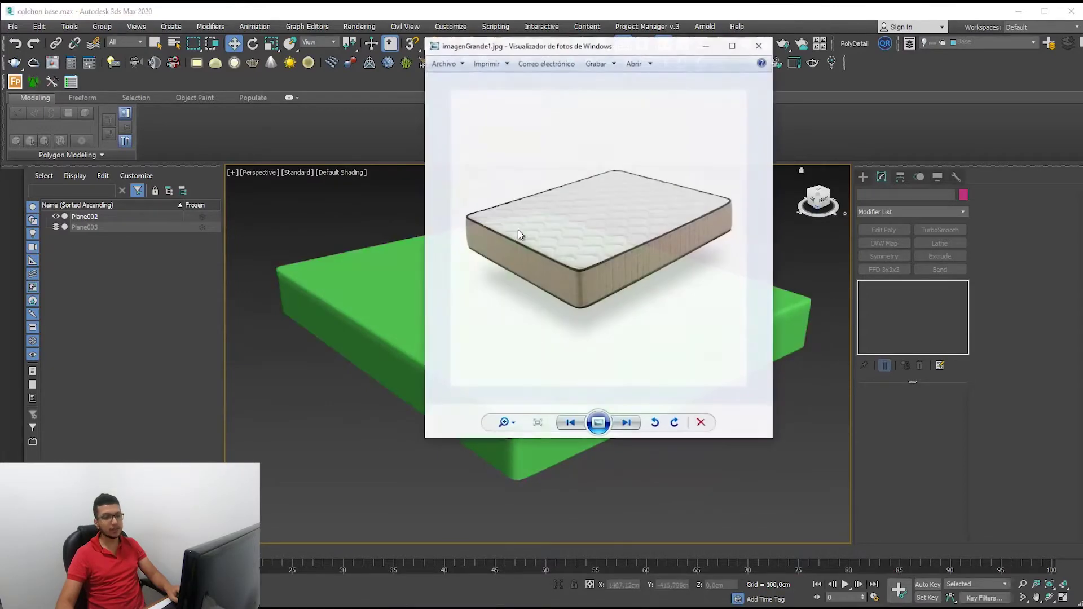
left_click(706, 45)
mouse_move(561, 363)
middle_mouse_down("alt")
mouse_move(589, 335)
mouse_move(605, 355)
middle_mouse_up("alt")
- Delete both TurboSmooth modifiers from the mattress and clear the edge selection
left_click(590, 335)
left_click(919, 366)
left_click(919, 366)
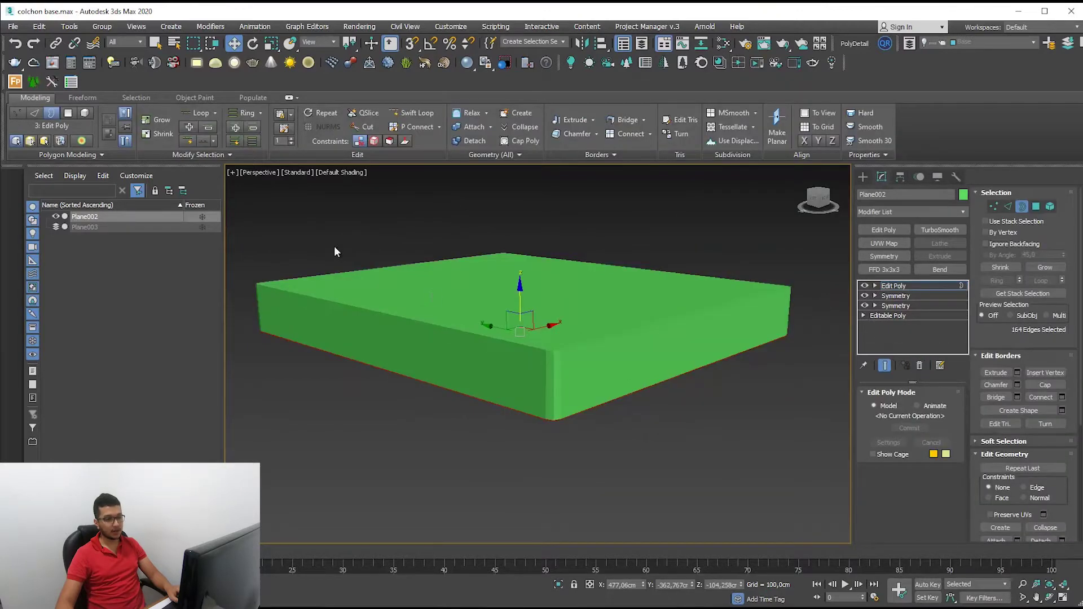
left_click(354, 215)
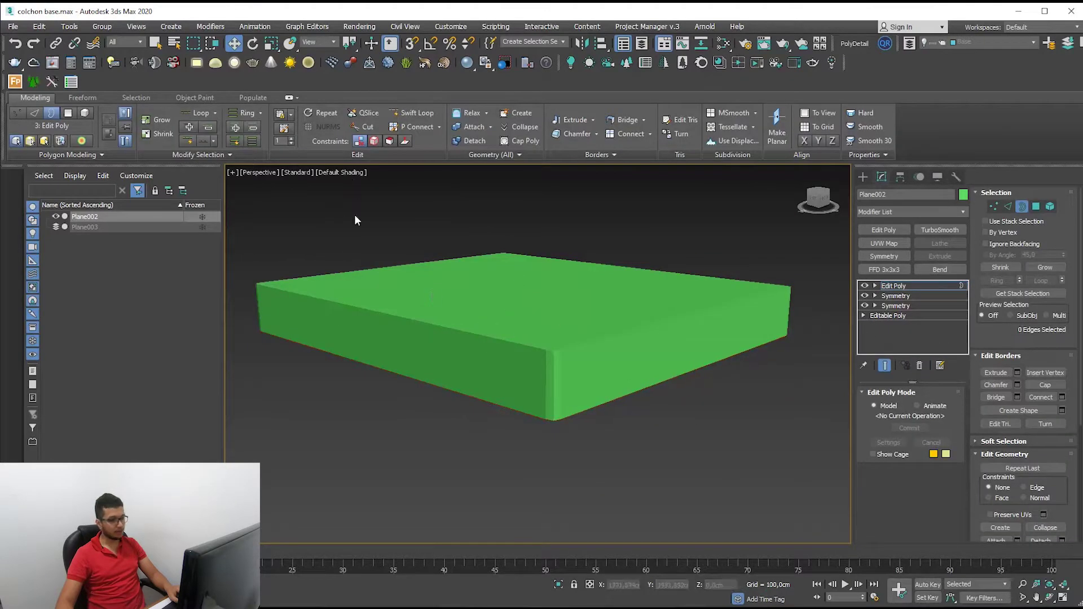
- Show Edged Faces, pick a bottom-corner edge, and add a Symmetry modifier mirrored on Z
left_click(345, 171)
left_click(379, 306)
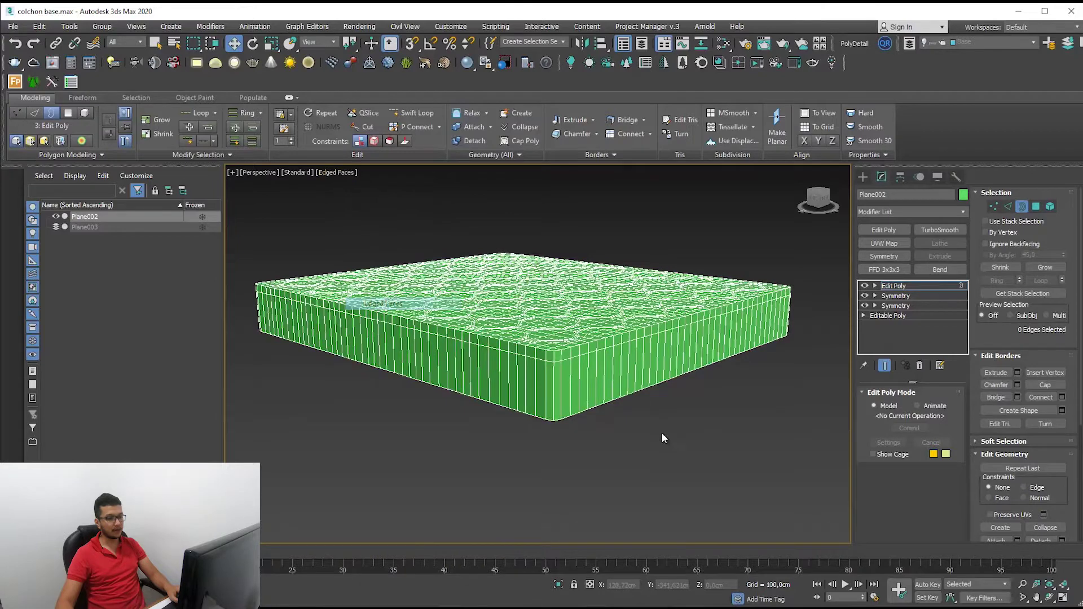
left_click(1007, 207)
left_click(567, 420)
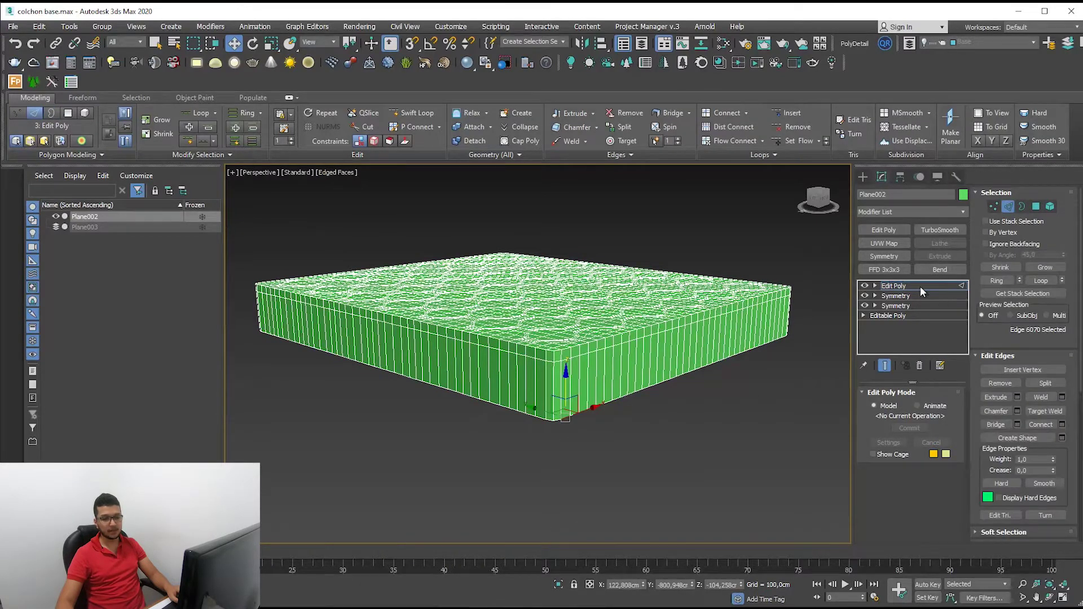
left_click(889, 256)
left_click(926, 415)
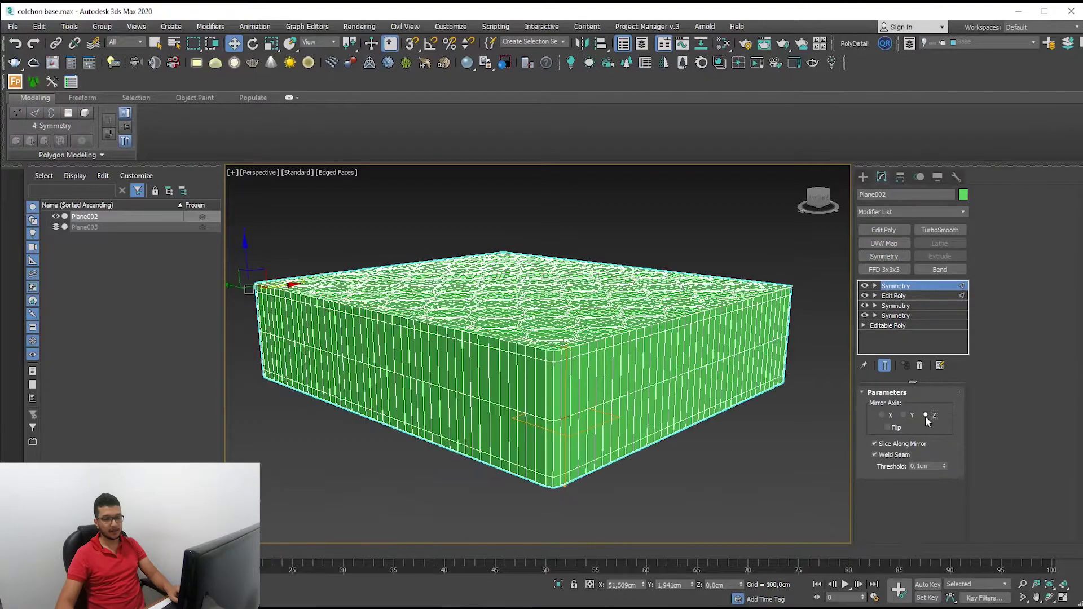
- Return to the Edit Poly level and box-select the mattress's top vertices
mouse_move(638, 448)
middle_mouse_down("alt")
mouse_move(625, 423)
mouse_move(1010, 311)
middle_mouse_up("alt")
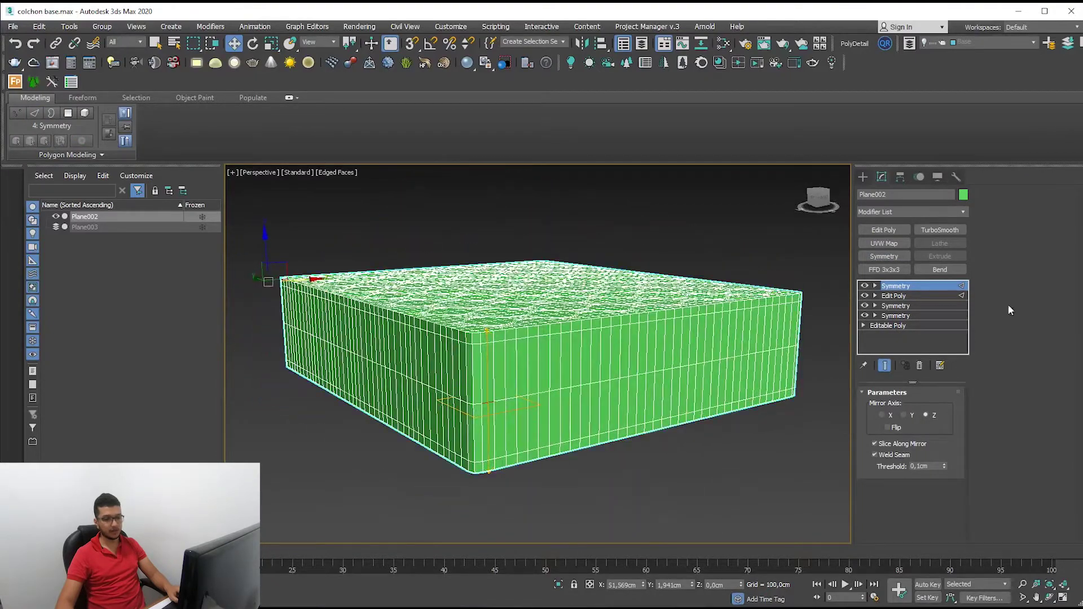
left_click(896, 297)
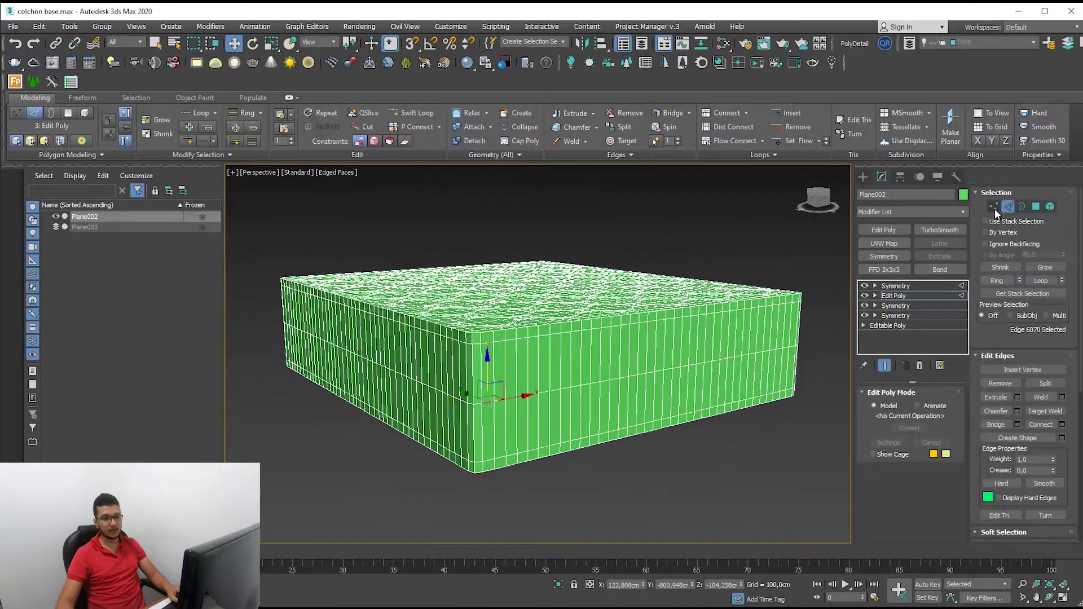
left_click(994, 207)
scroll(577, 343, "down", 2)
middle_click_drag(577, 344, 529, 326, "alt")
left_click_drag(723, 322, 722, 322)
- Move the top vertices about 33 cm down in Z, then exit vertex mode
mouse_move(590, 337)
middle_mouse_down("alt")
mouse_move(489, 335)
mouse_move(534, 279)
middle_mouse_up("alt")
scroll(535, 278, "up", 2)
left_click_drag(535, 270, 535, 294)
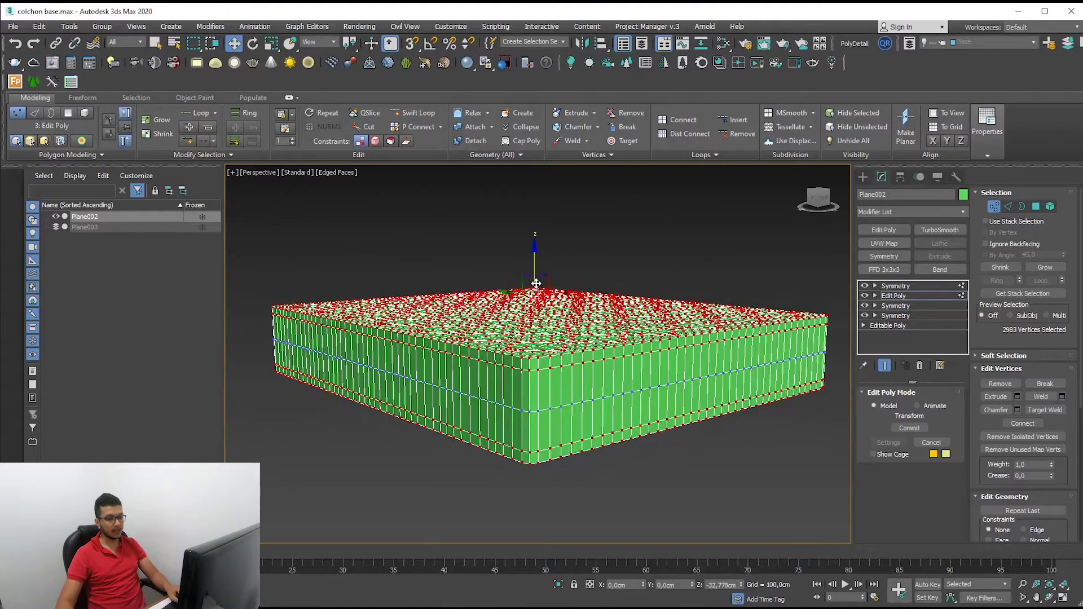
mouse_move(536, 297)
middle_mouse_down("alt")
mouse_move(540, 402)
mouse_move(547, 389)
mouse_move(516, 452)
mouse_move(450, 452)
mouse_move(456, 386)
middle_mouse_up("alt")
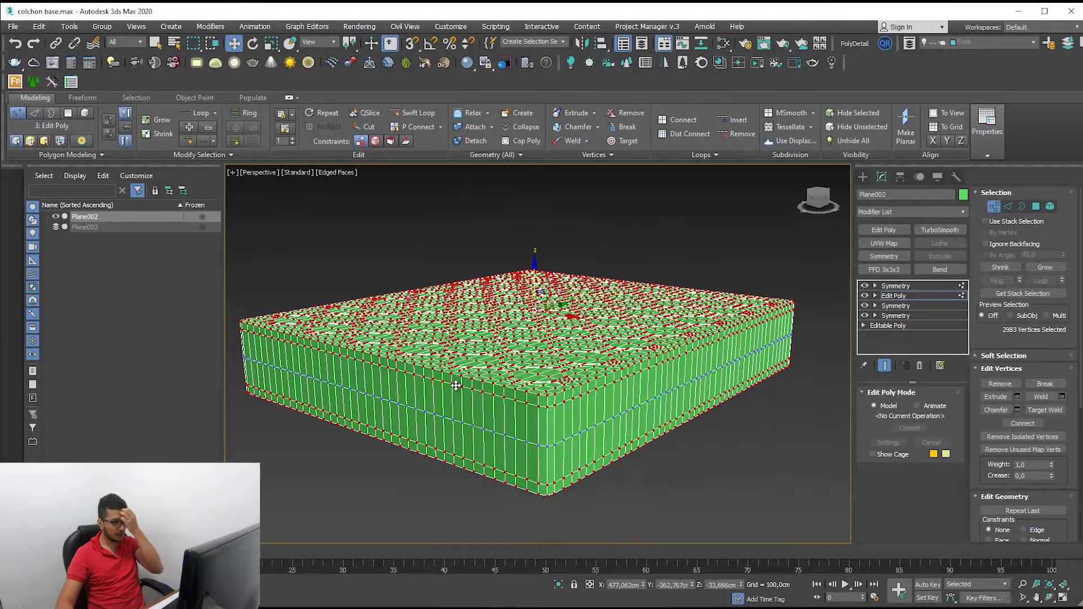
mouse_move(442, 417)
middle_mouse_down("alt")
mouse_move(508, 452)
mouse_move(608, 428)
mouse_move(621, 406)
middle_mouse_up("alt")
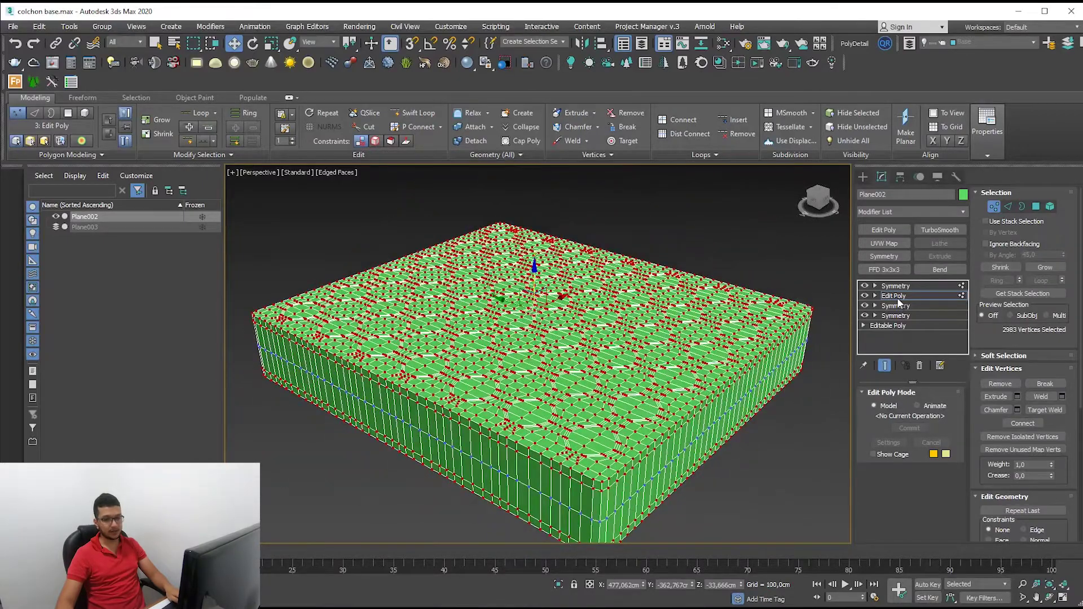
left_click(898, 297)
mouse_move(569, 430)
middle_mouse_down("alt")
mouse_move(571, 407)
mouse_move(596, 410)
mouse_move(572, 433)
middle_mouse_up("alt")
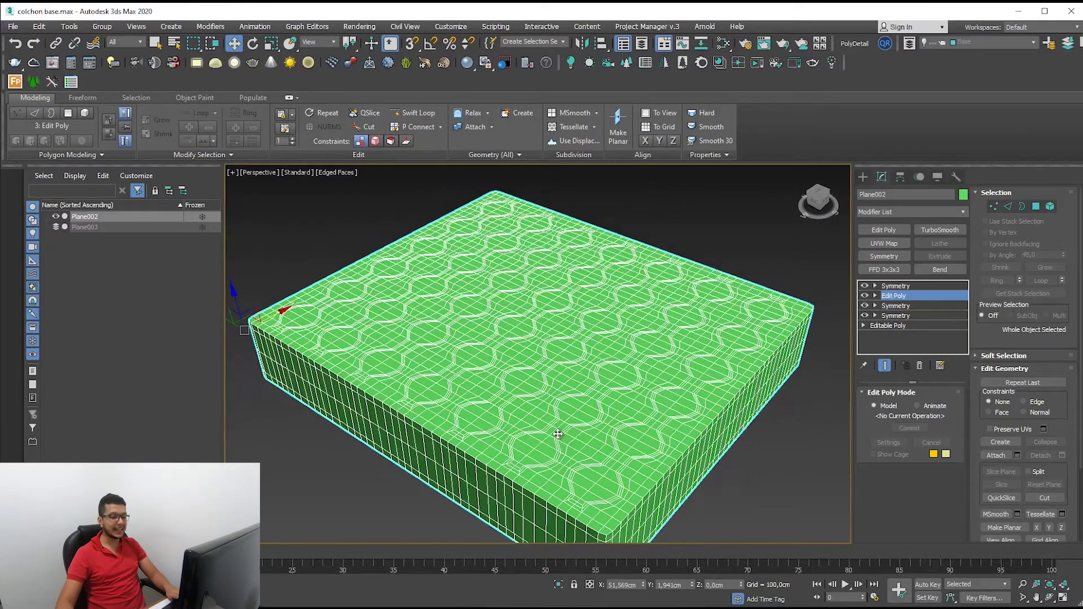
- Add a TurboSmooth modifier above the topmost Symmetry modifier
scroll(563, 434, "up", 1)
scroll(503, 458, "up", 1)
scroll(447, 445, "up", 2)
scroll(451, 442, "up", 2)
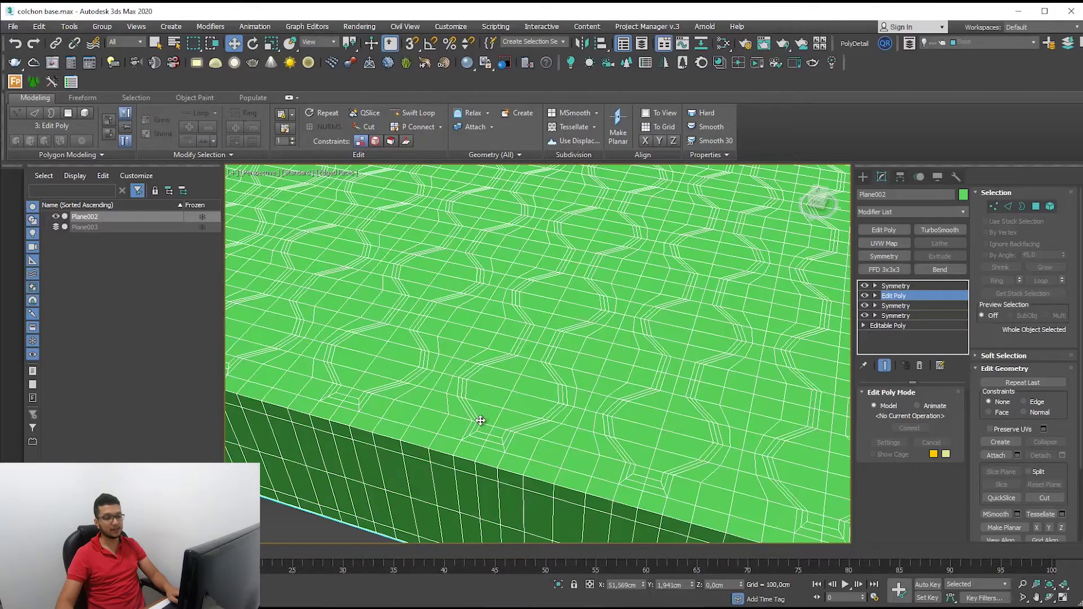
scroll(482, 405, "down", 2)
scroll(491, 412, "down", 3)
scroll(491, 411, "down", 1)
scroll(540, 423, "down", 1)
scroll(543, 414, "up", 1)
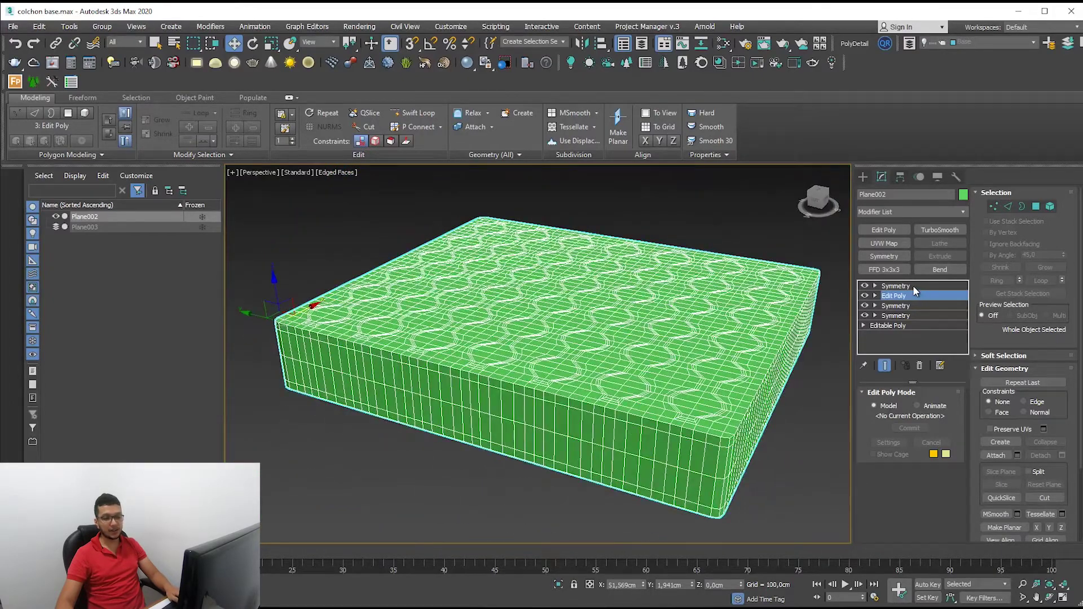
left_click(913, 286)
left_click(940, 230)
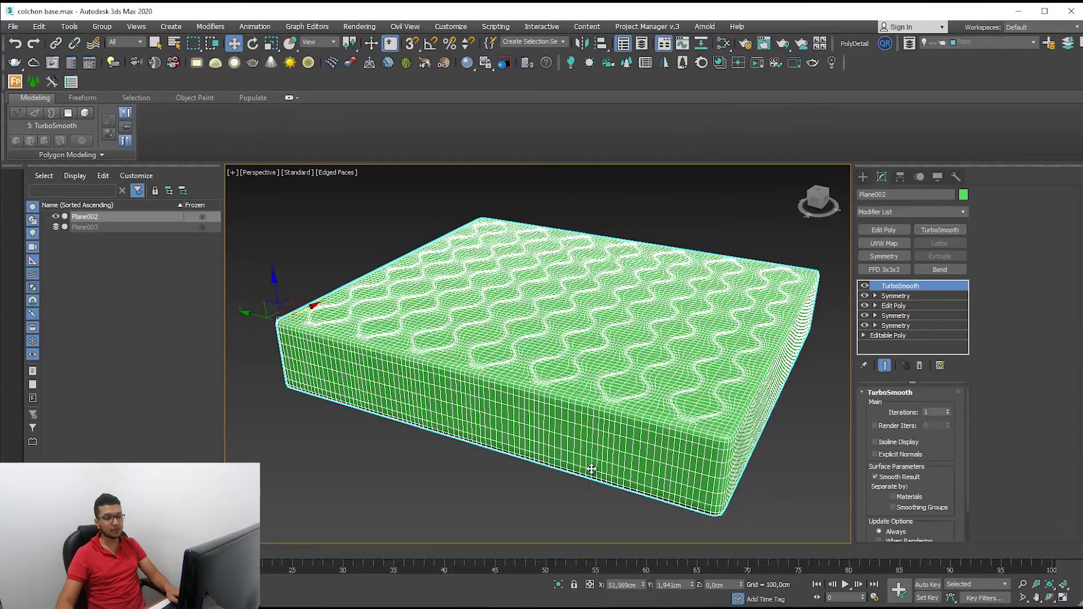
- Set TurboSmooth iterations to 2
middle_click_drag(591, 469, 613, 373, "alt")
mouse_move(523, 389)
middle_mouse_down("alt")
mouse_move(483, 445)
mouse_move(454, 444)
mouse_move(477, 460)
middle_mouse_up("alt")
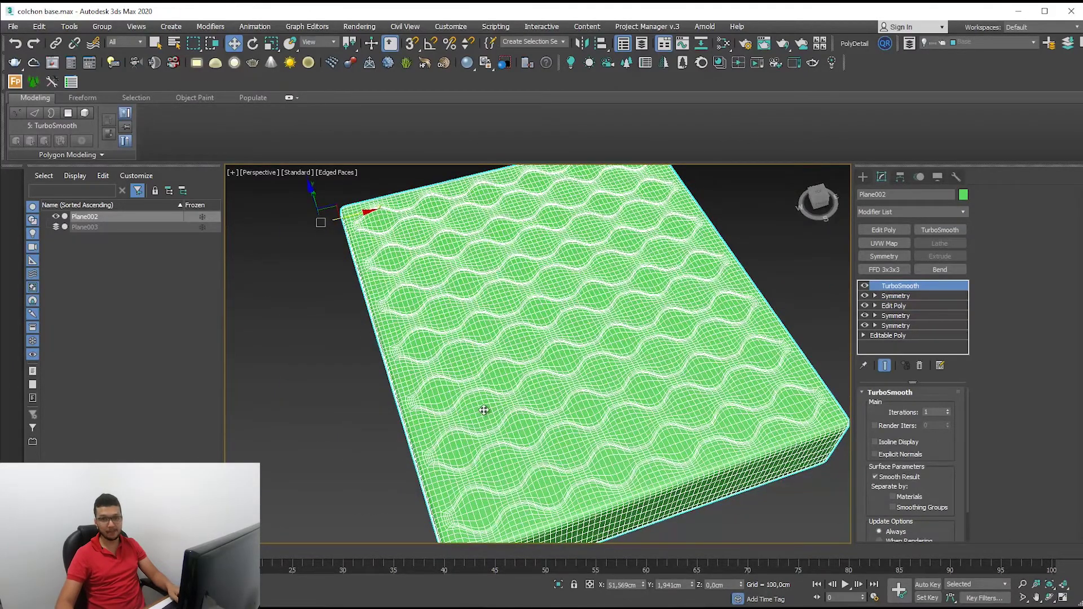
middle_click_drag(484, 413, 527, 416, "alt")
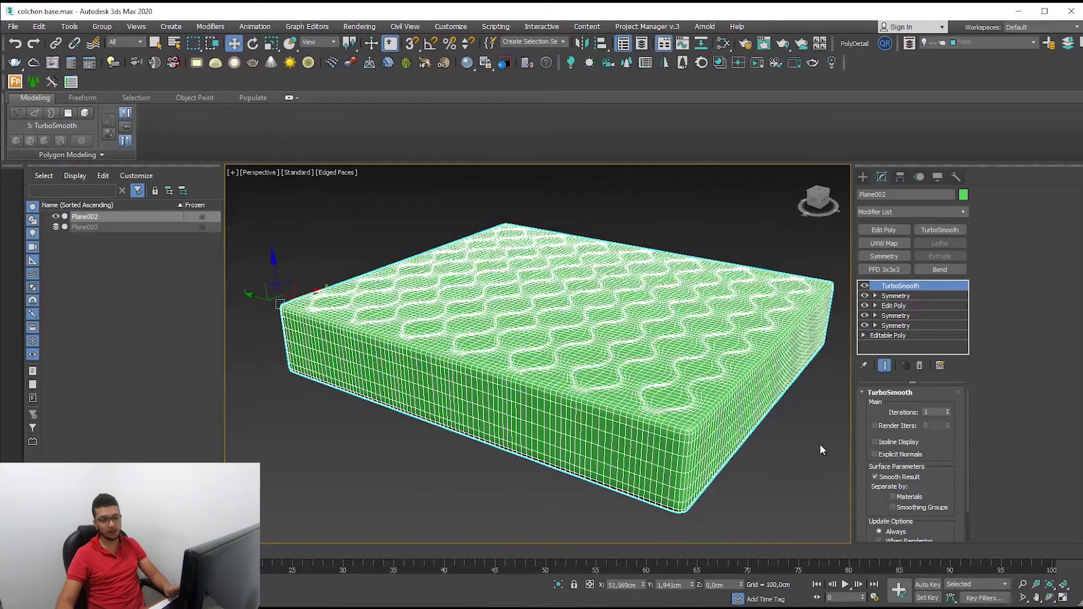
scroll(562, 392, "up", 2)
scroll(561, 395, "up", 3)
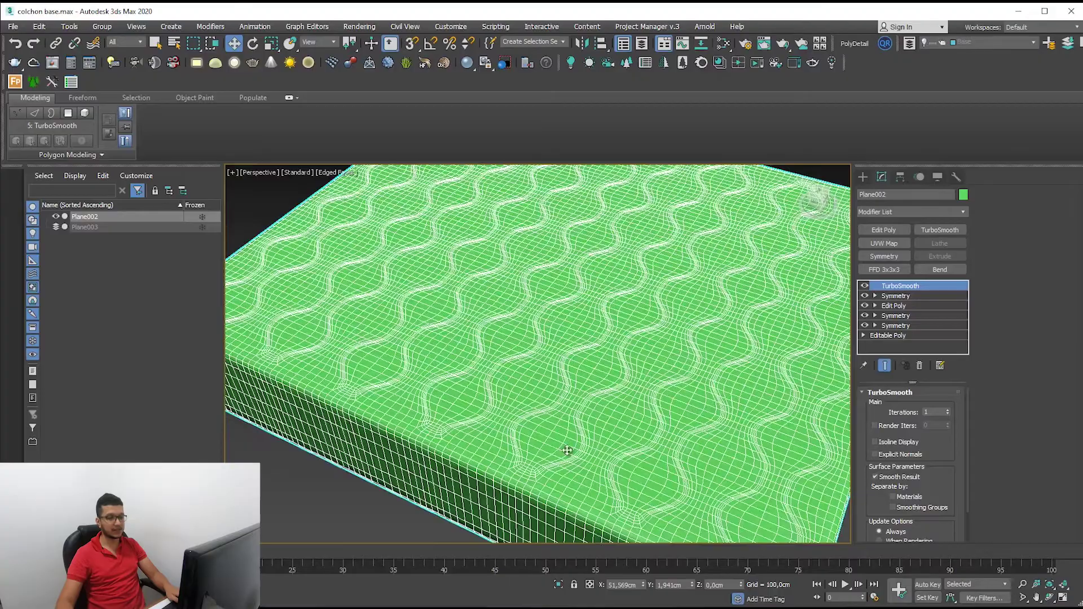
scroll(620, 432, "down", 3)
scroll(620, 432, "down", 2)
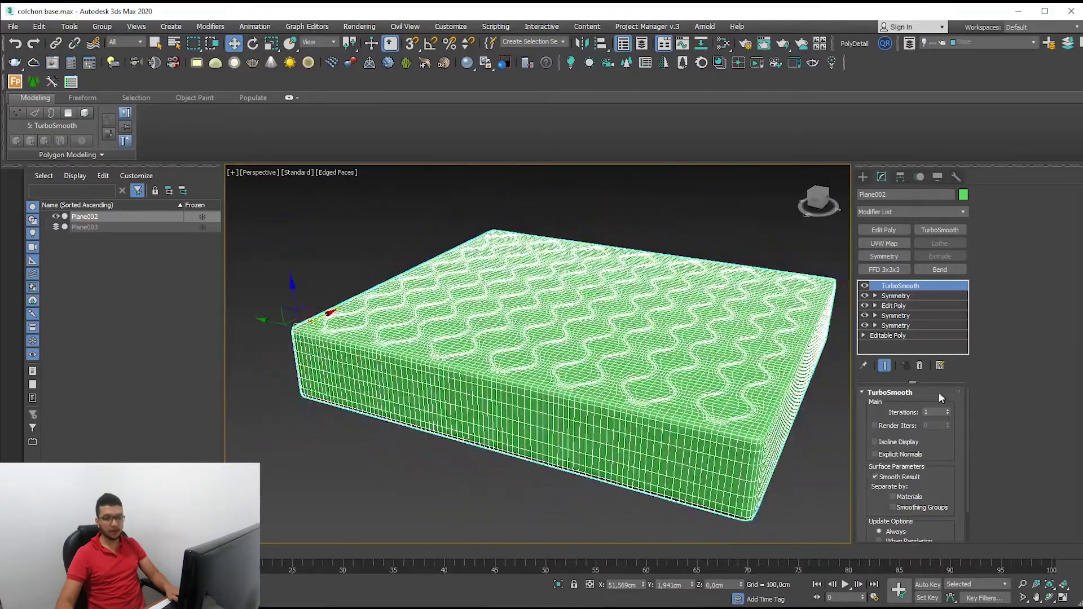
left_click(948, 410)
- Orbit around the smoothed mattress to inspect the quilting from above and the side
mouse_move(777, 426)
middle_mouse_down("alt")
mouse_move(689, 467)
mouse_move(624, 468)
mouse_move(641, 447)
middle_mouse_up("alt")
scroll(648, 414, "up", 5)
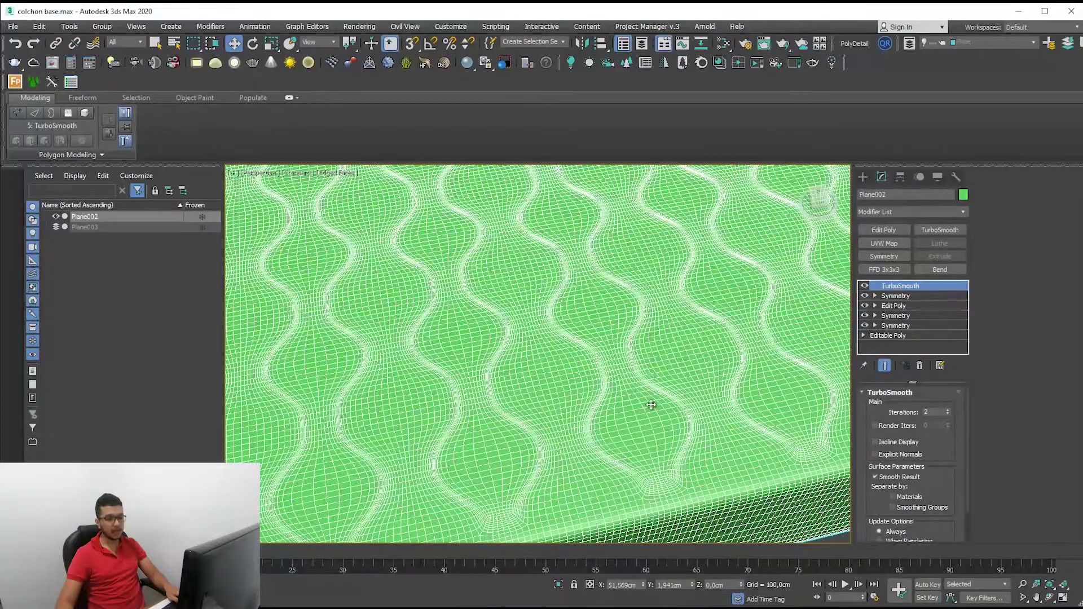
scroll(675, 412, "down", 4)
mouse_move(545, 477)
middle_mouse_down("alt")
mouse_move(605, 412)
mouse_move(639, 407)
middle_mouse_up("alt")
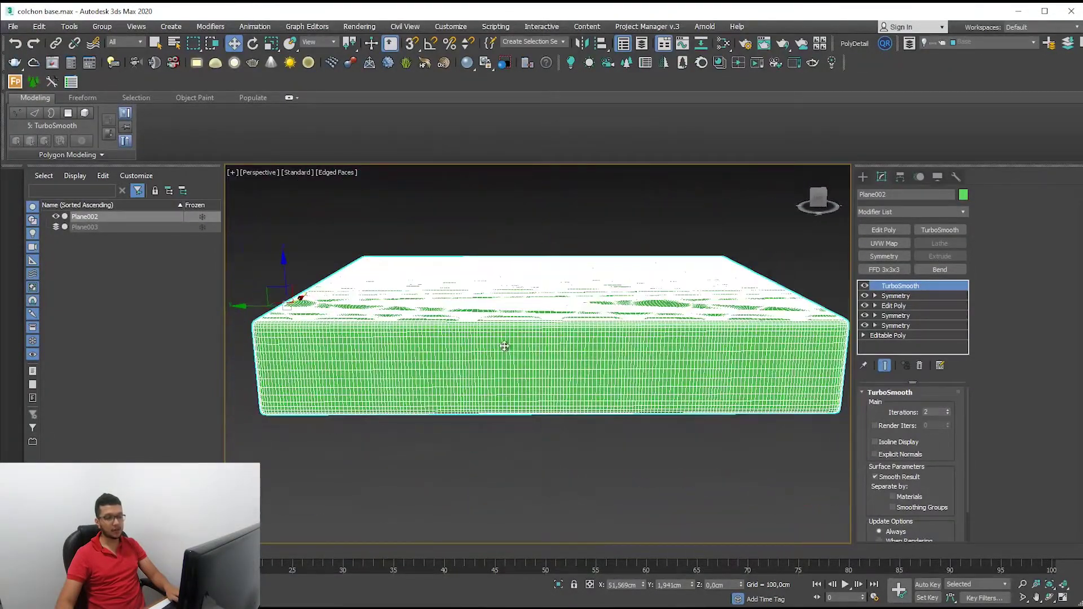
mouse_move(369, 384)
middle_mouse_down("alt")
mouse_move(737, 411)
mouse_move(564, 447)
middle_mouse_up("alt")
scroll(480, 421, "up", 4)
scroll(481, 421, "down", 4)
mouse_move(479, 419)
middle_mouse_down("alt")
mouse_move(501, 423)
mouse_move(521, 376)
mouse_move(479, 393)
mouse_move(661, 369)
middle_mouse_up("alt")
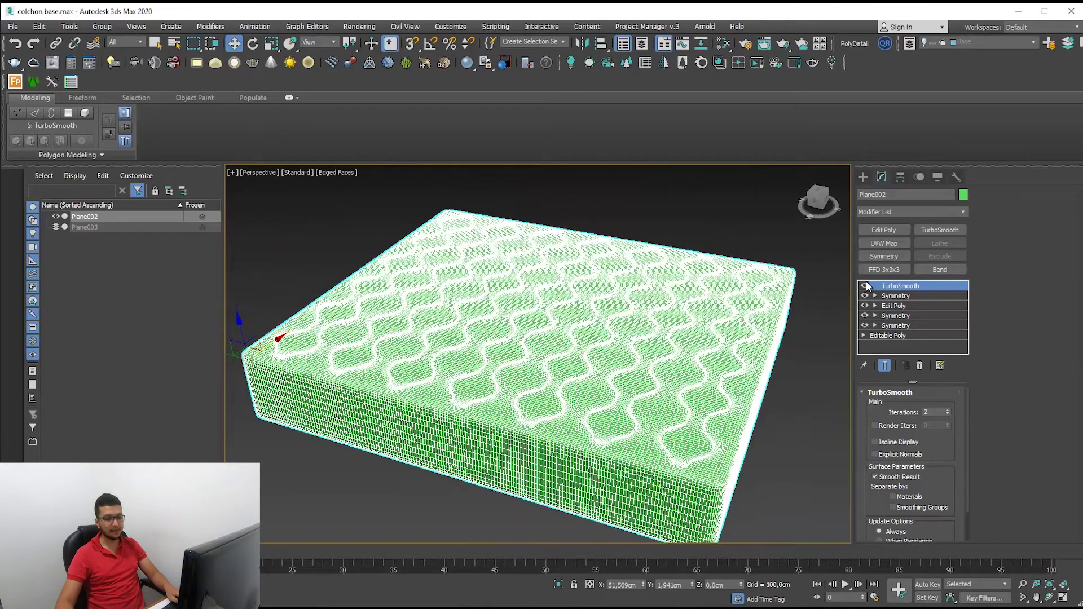
- Toggle TurboSmooth off and on to compare with the base mesh, then add Edit Poly
left_click(866, 286)
scroll(477, 415, "up", 3)
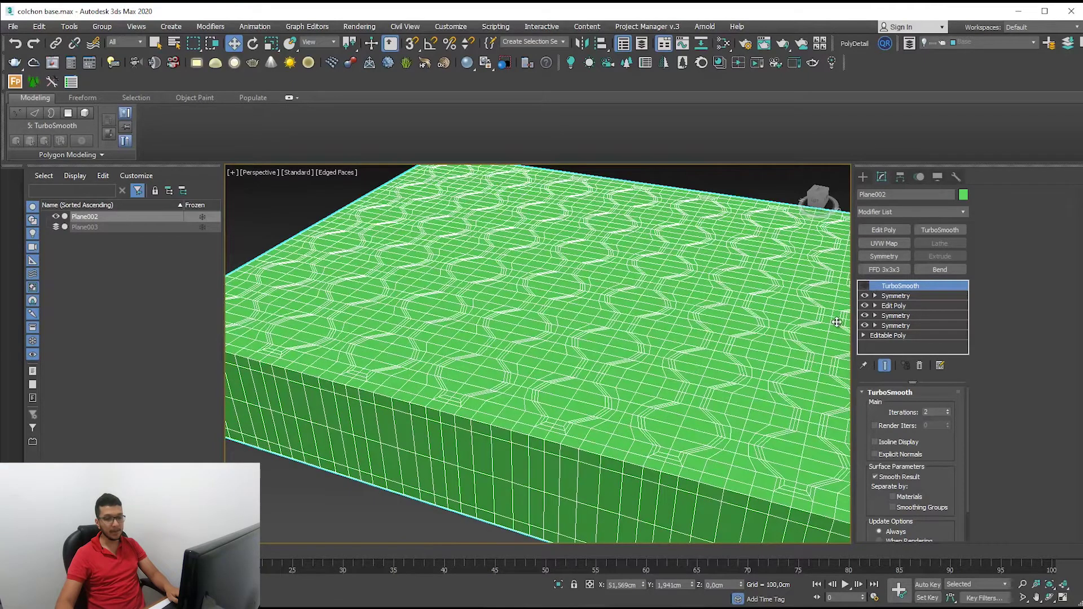
left_click(864, 286)
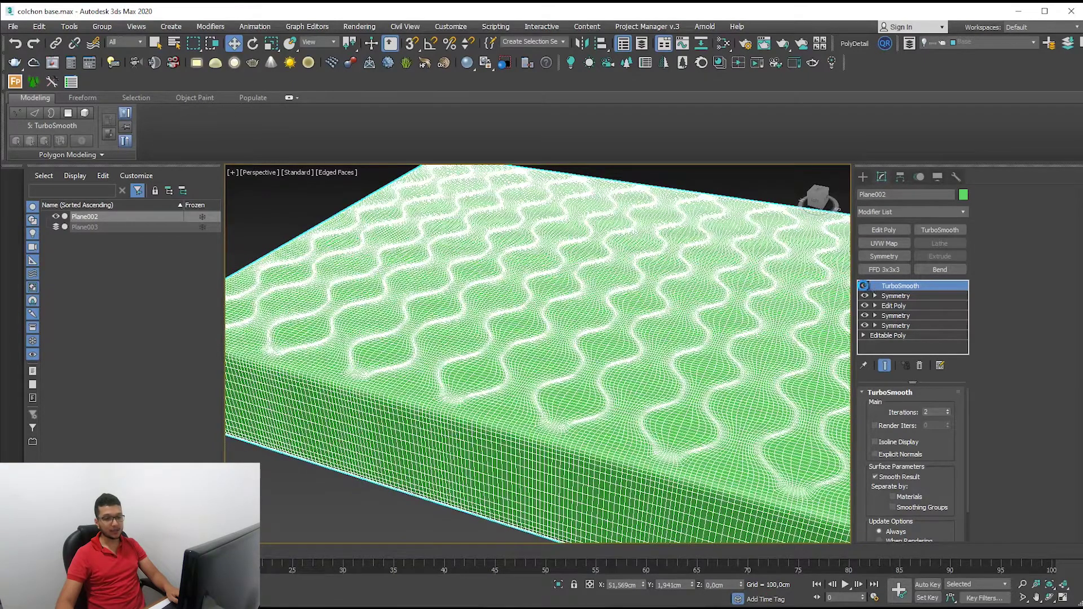
left_click(891, 230)
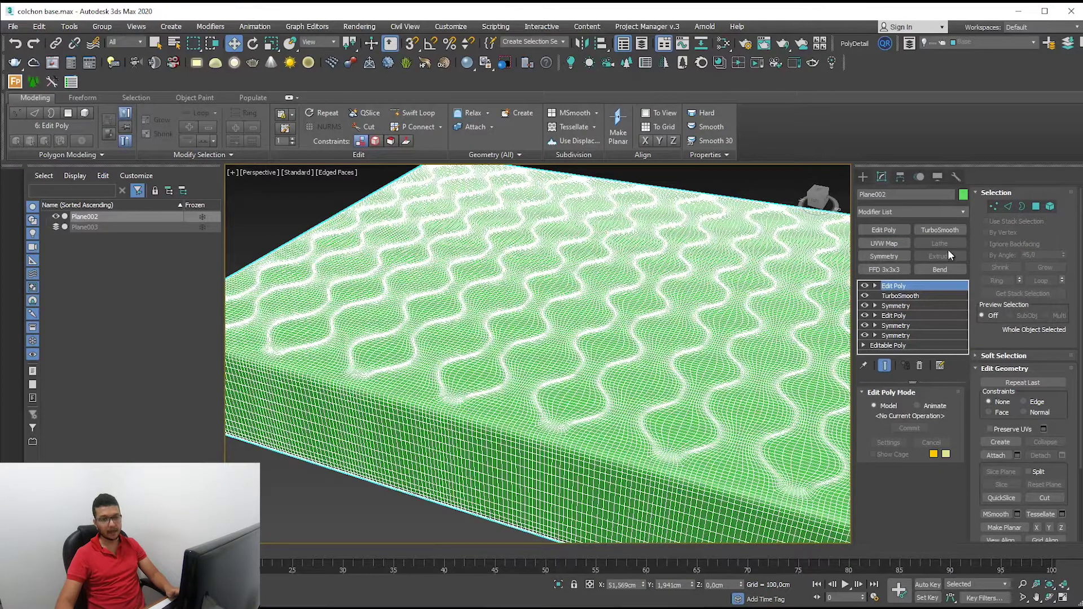
- In Edge mode, select the edge loop along the mattress's top border
left_click(1008, 206)
middle_click_drag(564, 344, 603, 395, "alt")
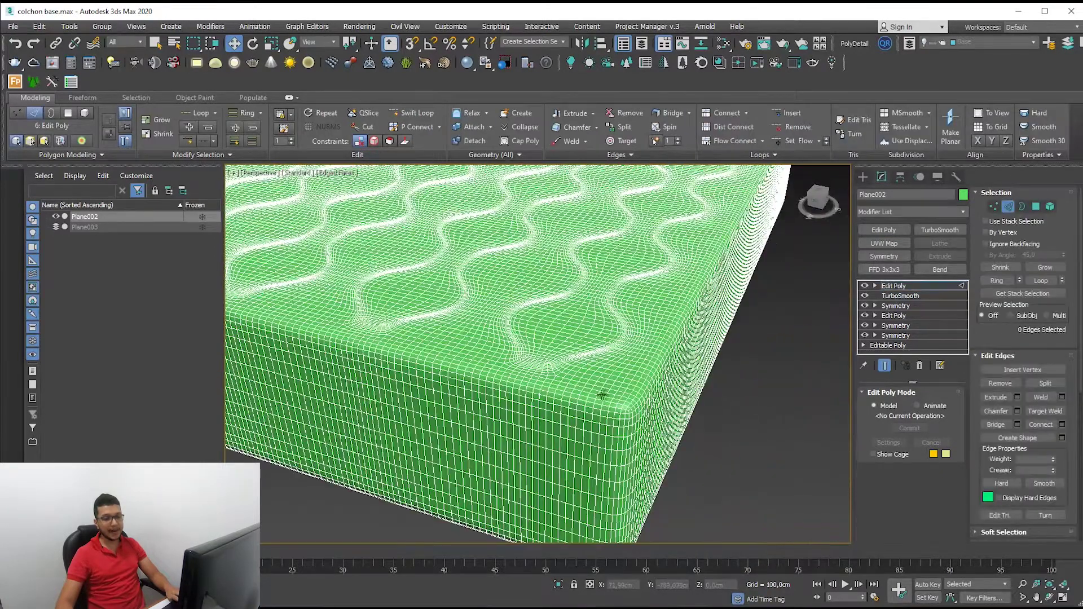
scroll(603, 395, "up", 3)
scroll(628, 400, "up", 2)
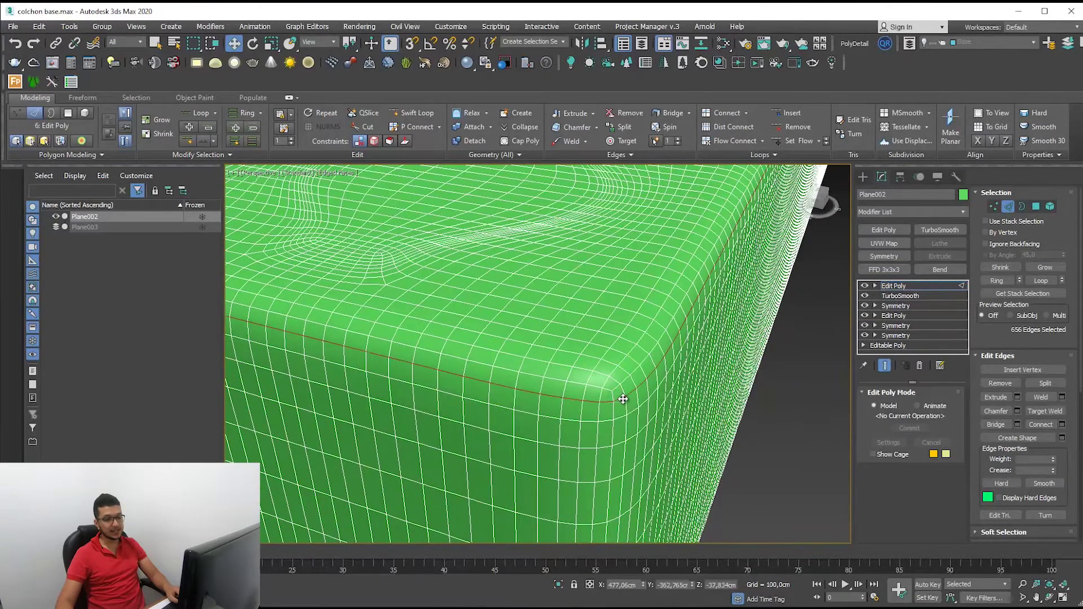
left_click(623, 399)
double_click(614, 399)
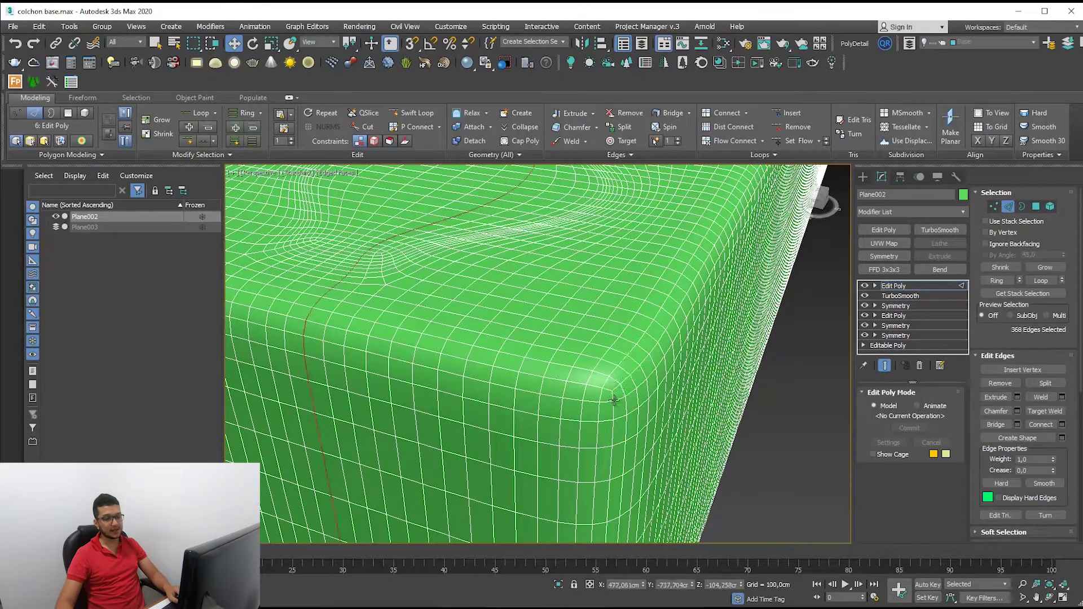
double_click(618, 400)
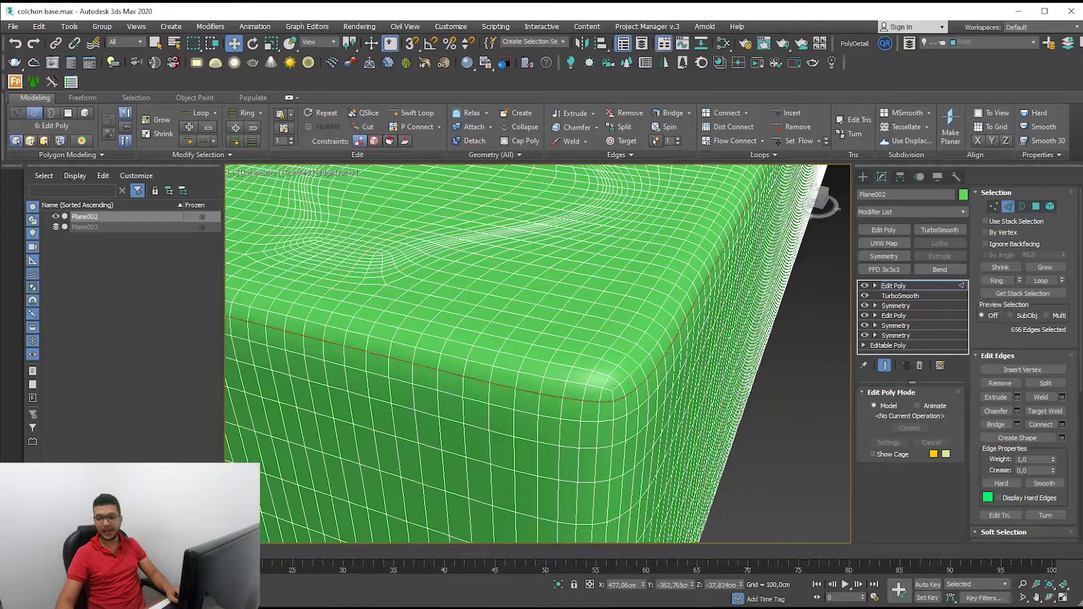
- Check the reference mattress photo, then remove the just-added Edit Poly modifier
key("alt+Tab")
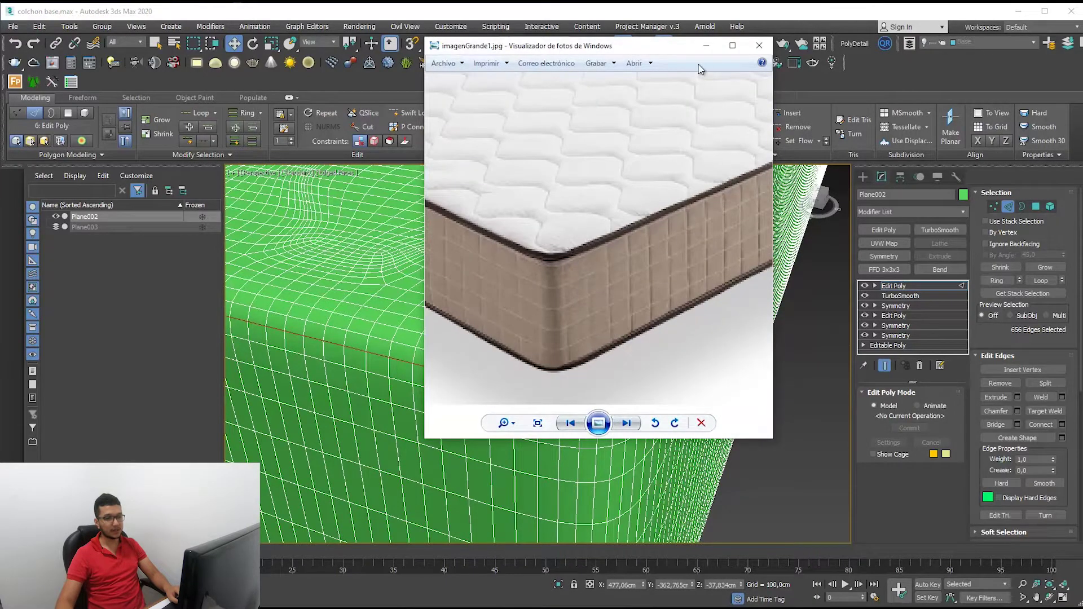
left_click(707, 48)
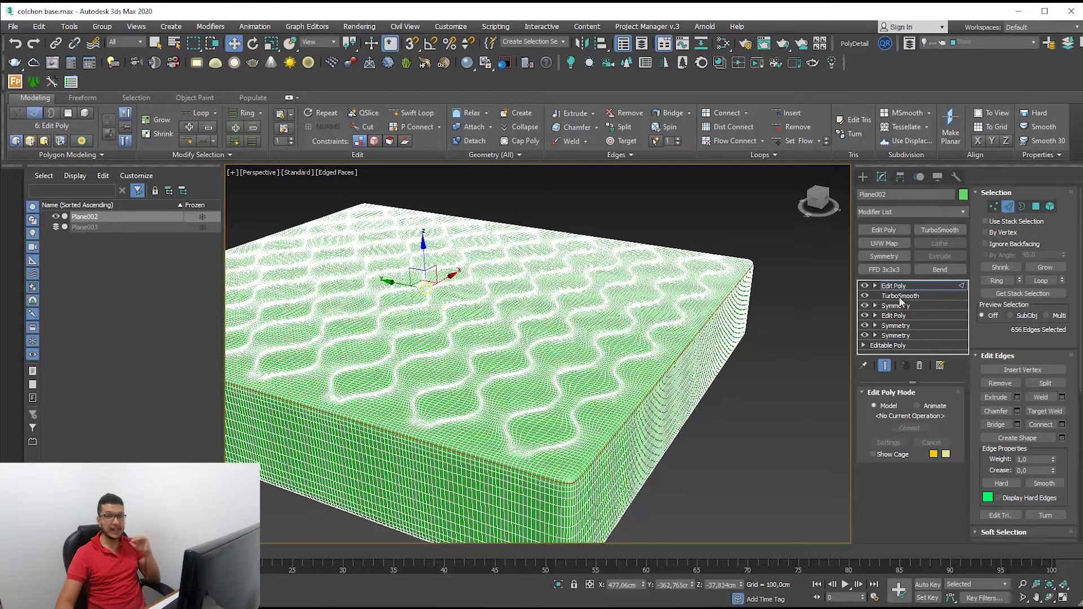
scroll(656, 377, "up", 2)
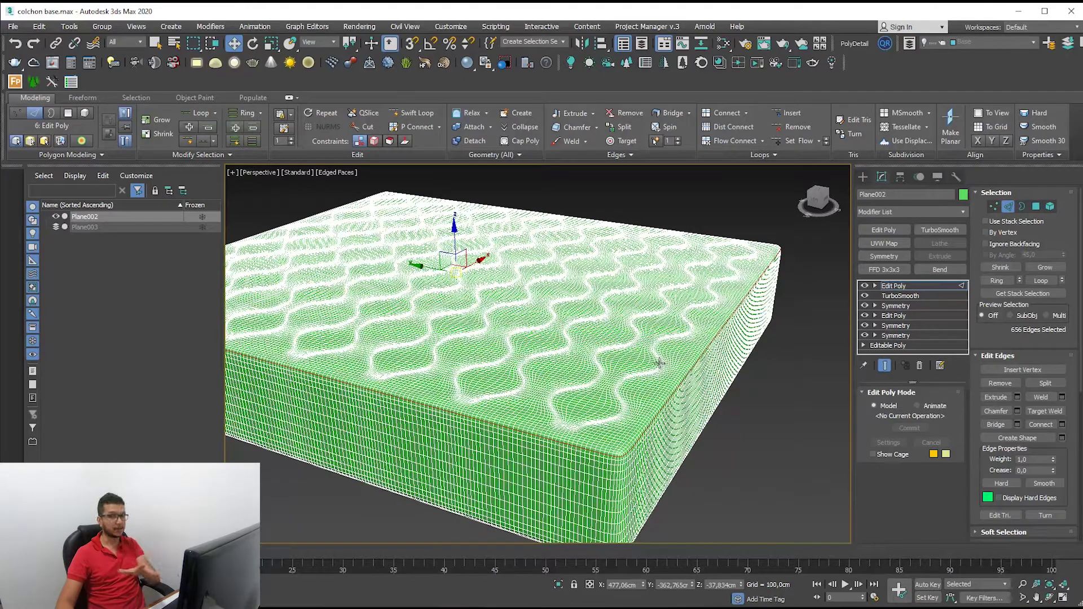
scroll(647, 413, "up", 1)
scroll(626, 417, "up", 1)
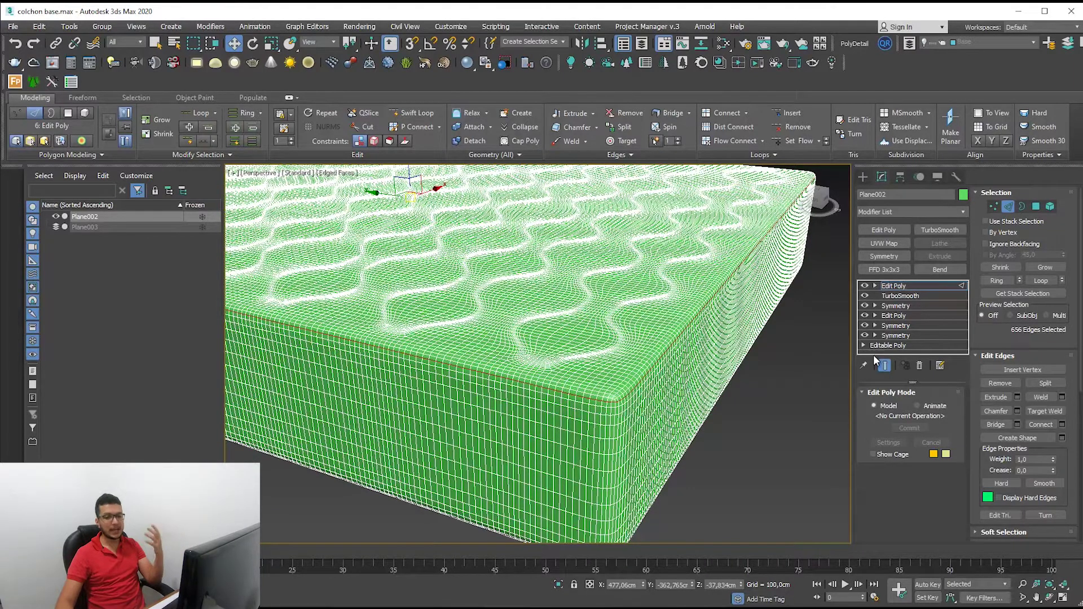
left_click(920, 366)
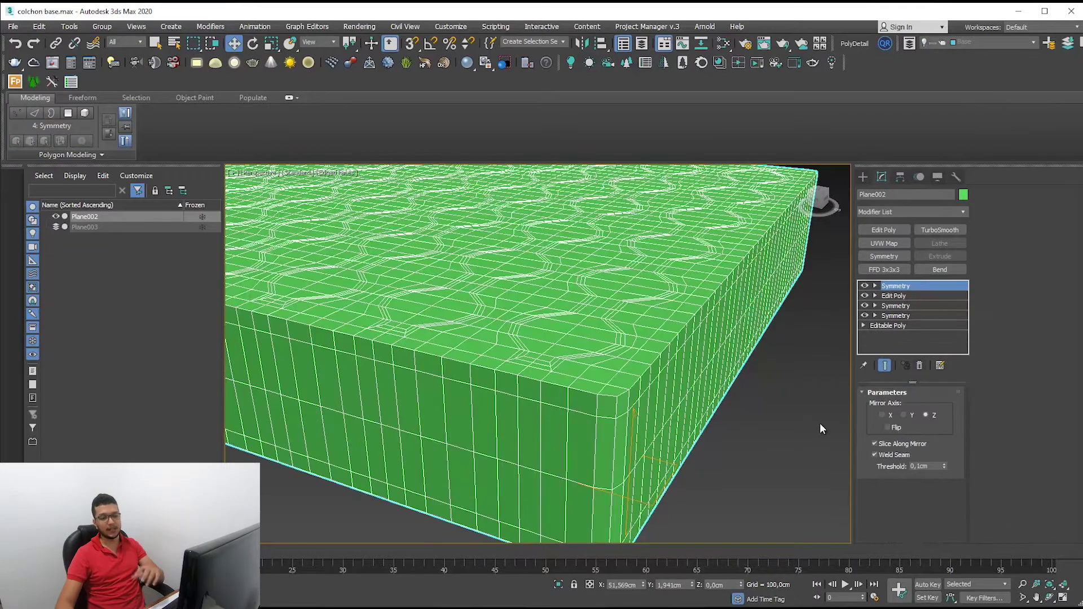
- Delete TurboSmooth and add a new Edit Poly above the top Symmetry modifier
left_click(907, 296)
left_click(907, 286)
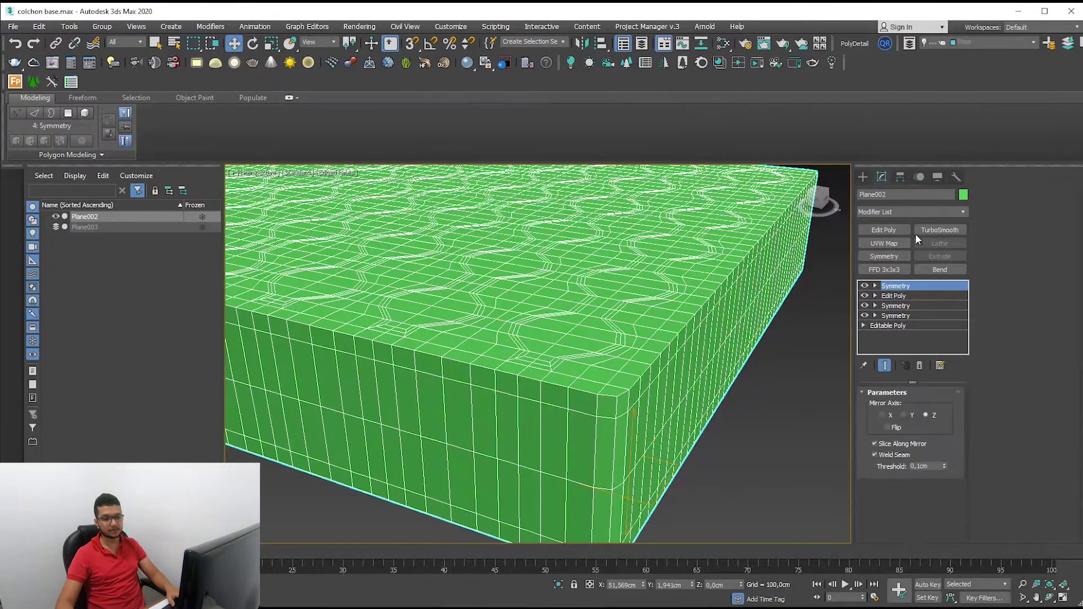
left_click(903, 231)
- Select the mattress's top border edge loops in Edge mode
left_click(1009, 206)
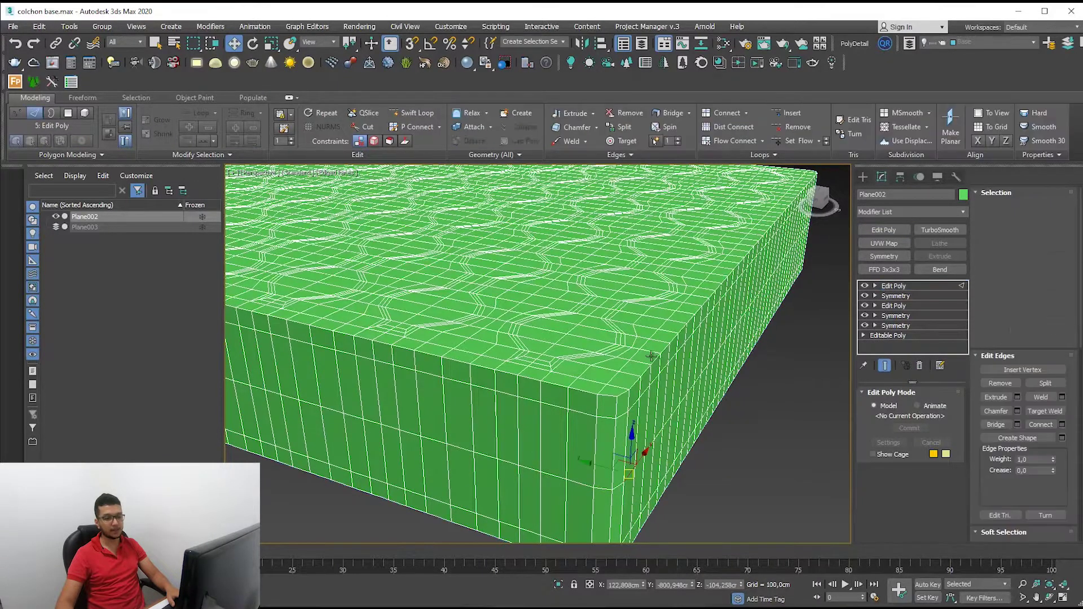
left_click(623, 399)
double_click(623, 396)
double_click(607, 397, "ctrl")
scroll(734, 398, "down", 3)
middle_click_drag(734, 397, 508, 451, "alt")
scroll(445, 484, "up", 4)
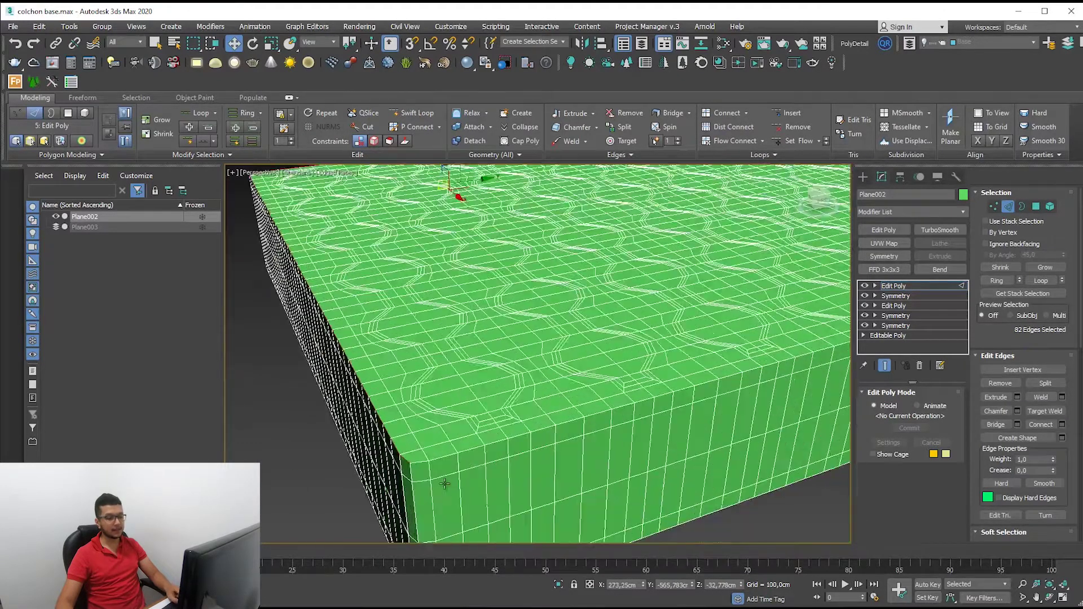
scroll(445, 484, "up", 2)
left_click(436, 447, "ctrl")
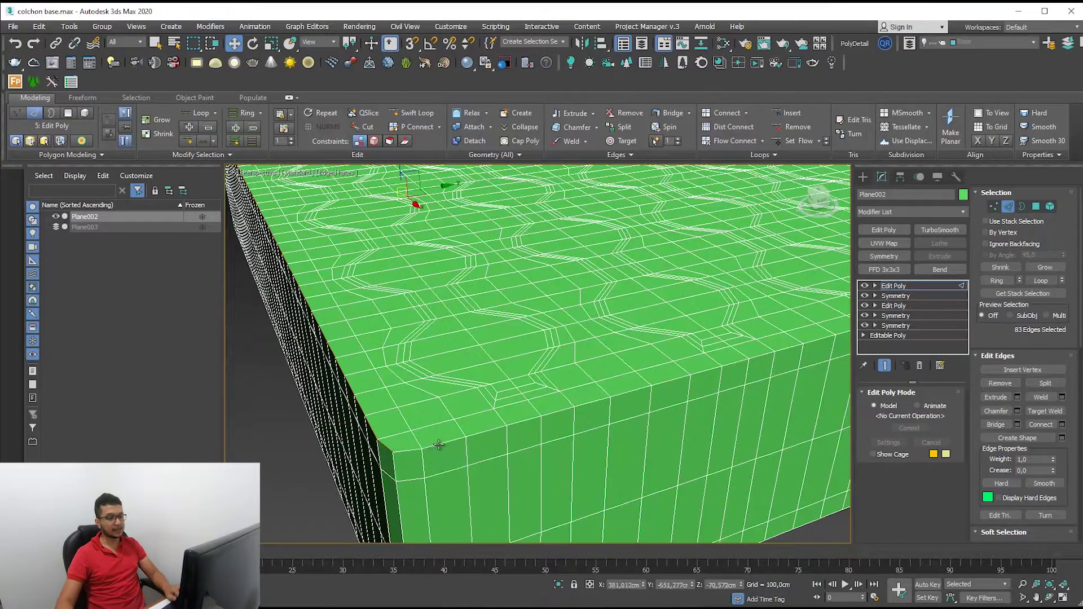
double_click(439, 446, "ctrl")
- Add the corner loop to the border edge selection
scroll(439, 445, "down", 2)
scroll(278, 446, "down", 3)
mouse_move(279, 446)
middle_mouse_down("alt")
mouse_move(528, 419)
mouse_move(347, 471)
middle_mouse_up("alt")
scroll(347, 471, "up", 2)
scroll(367, 446, "up", 2)
scroll(386, 420, "up", 2)
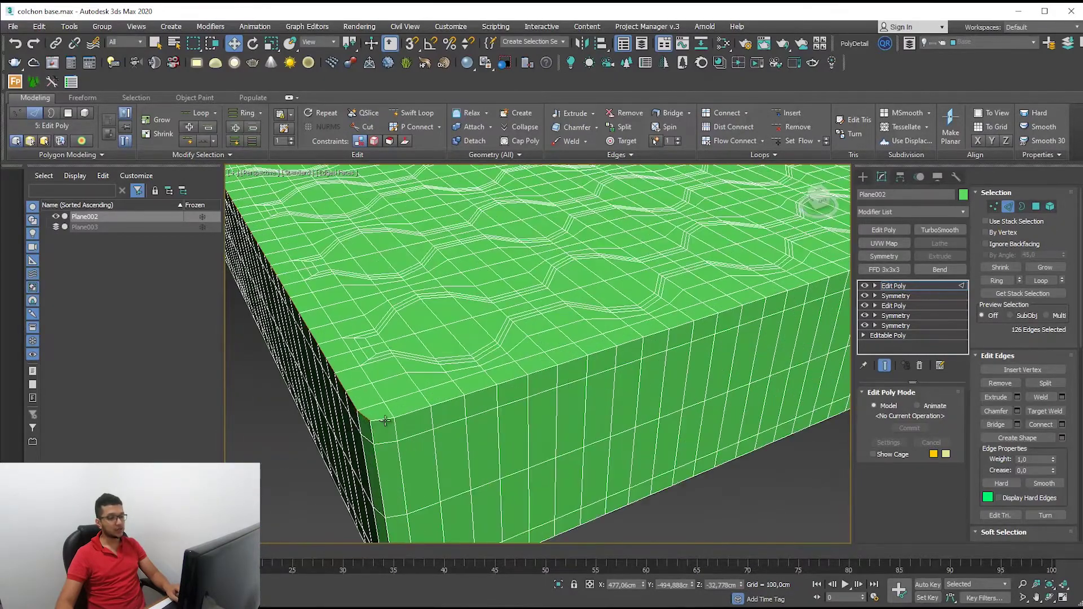
double_click(386, 419, "ctrl")
scroll(386, 420, "down", 2)
scroll(367, 420, "down", 2)
scroll(339, 420, "down", 2)
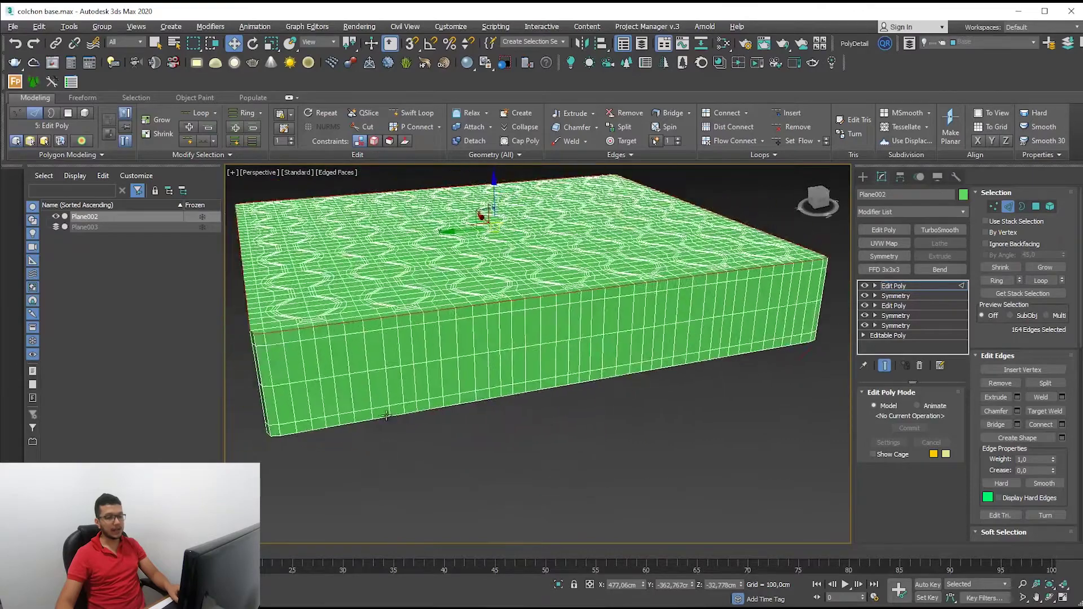
scroll(318, 421, "down", 1)
middle_click_drag(623, 408, 621, 403, "alt")
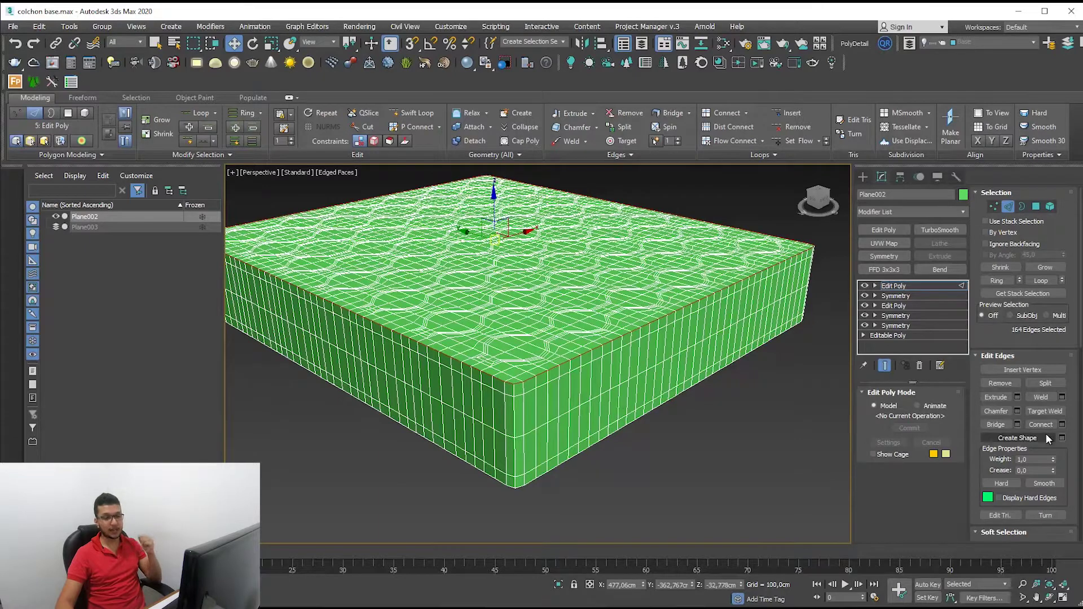
- Create a spline shape from the 164 selected border edges
left_click(1046, 434)
left_click(898, 286)
scroll(515, 393, "up", 3)
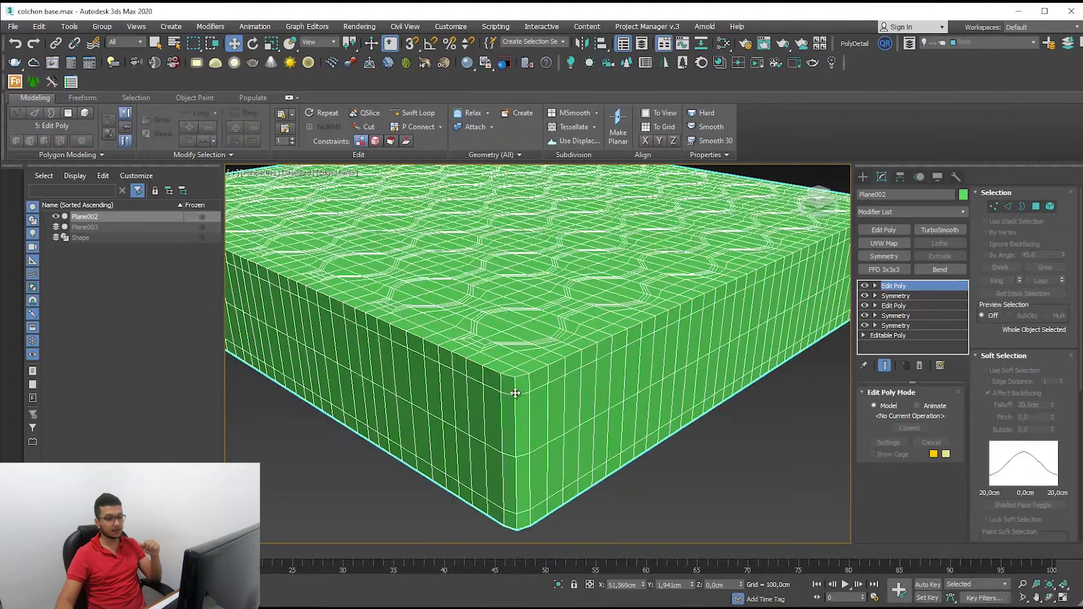
key("z")
left_click_drag(398, 424, 692, 404)
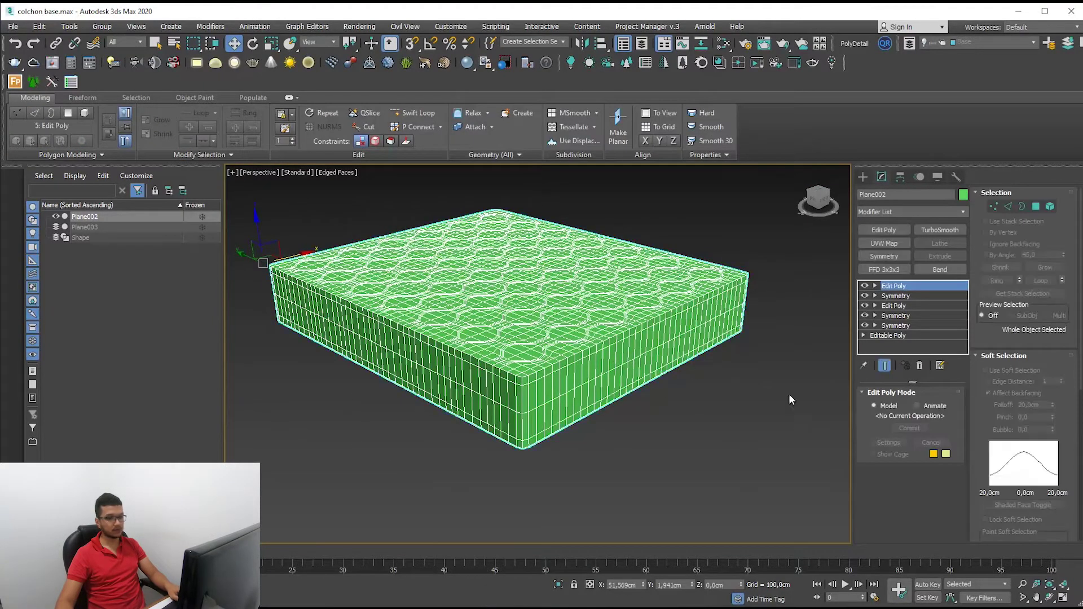
left_click(766, 389)
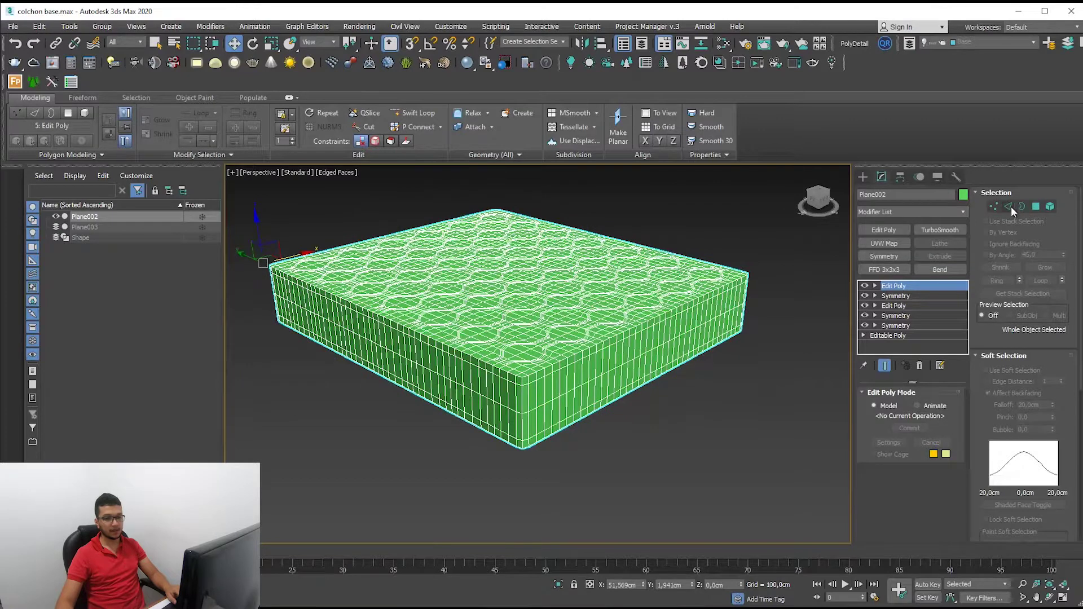
- Return to the selected border edges and create another spline shape from them
left_click(1011, 206)
scroll(558, 383, "up", 2)
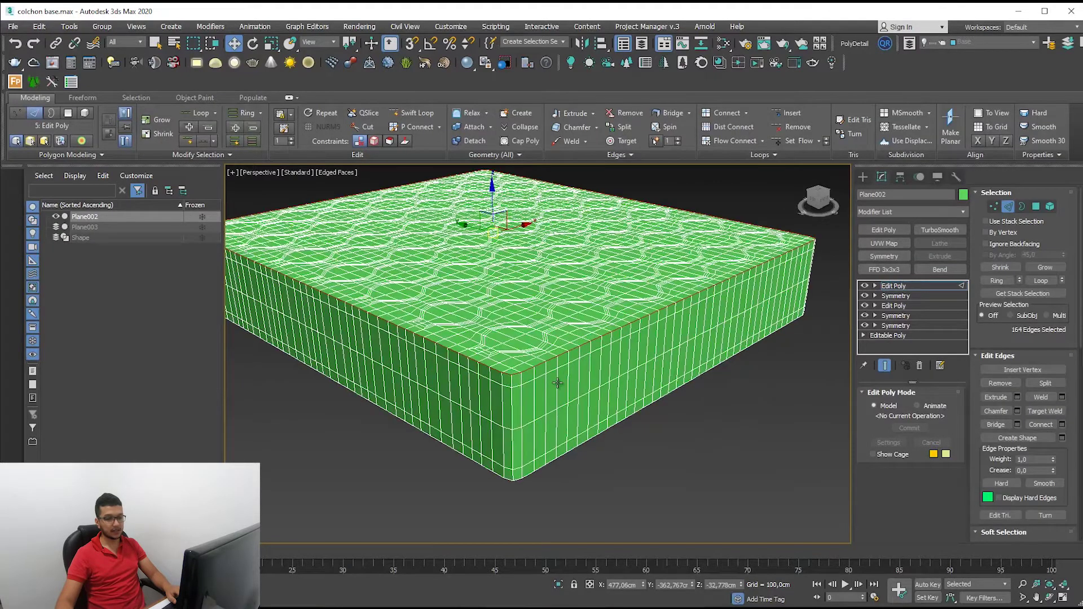
left_click(1012, 439)
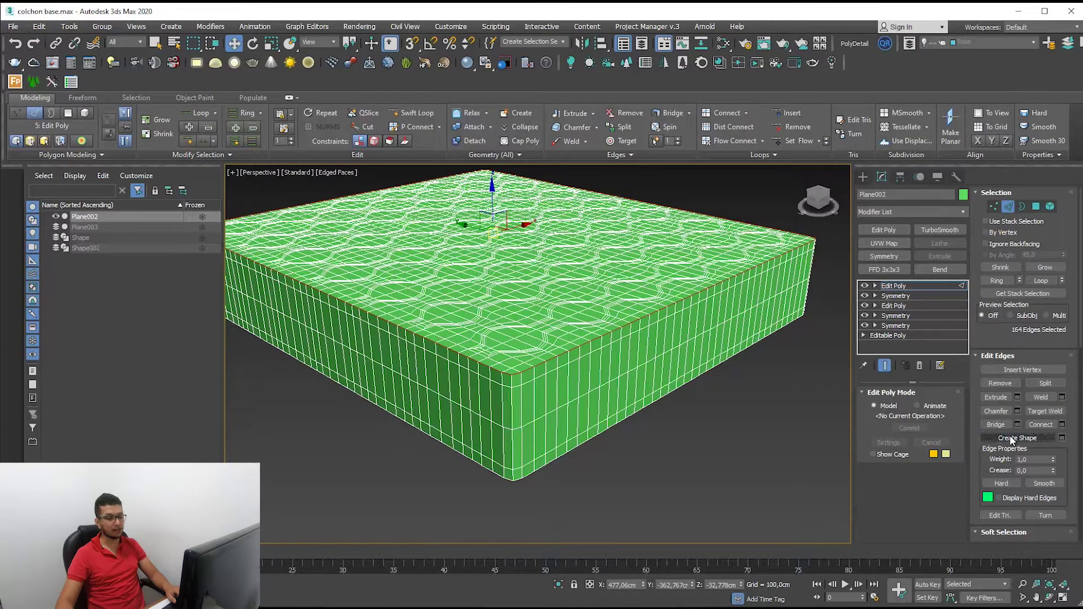
- Make 0 (default) the active layer and unhide the Shape spline
left_click(82, 248)
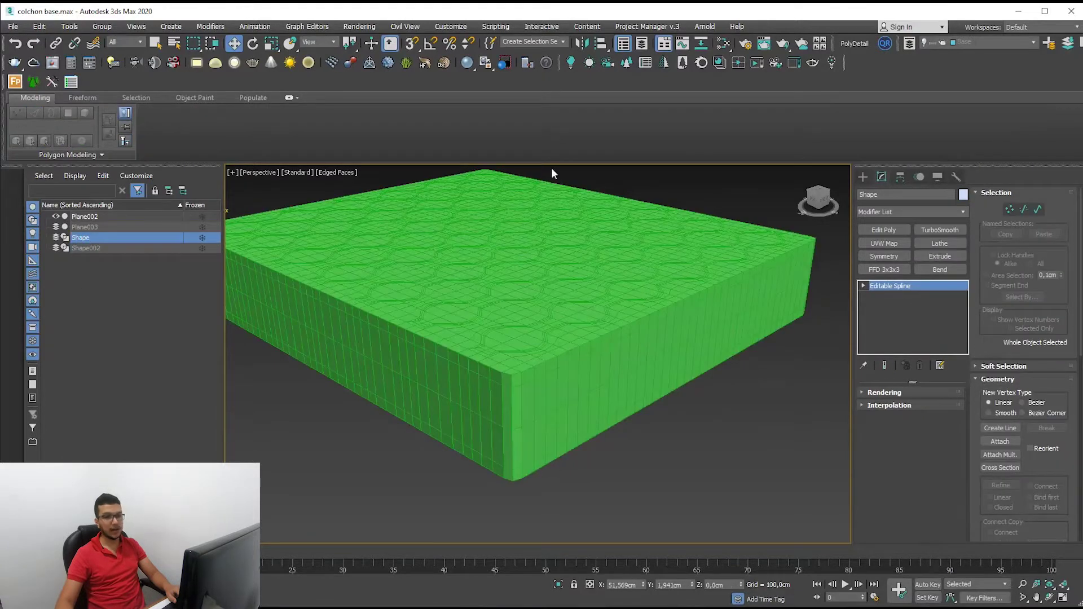
left_click(964, 39)
left_click(982, 54)
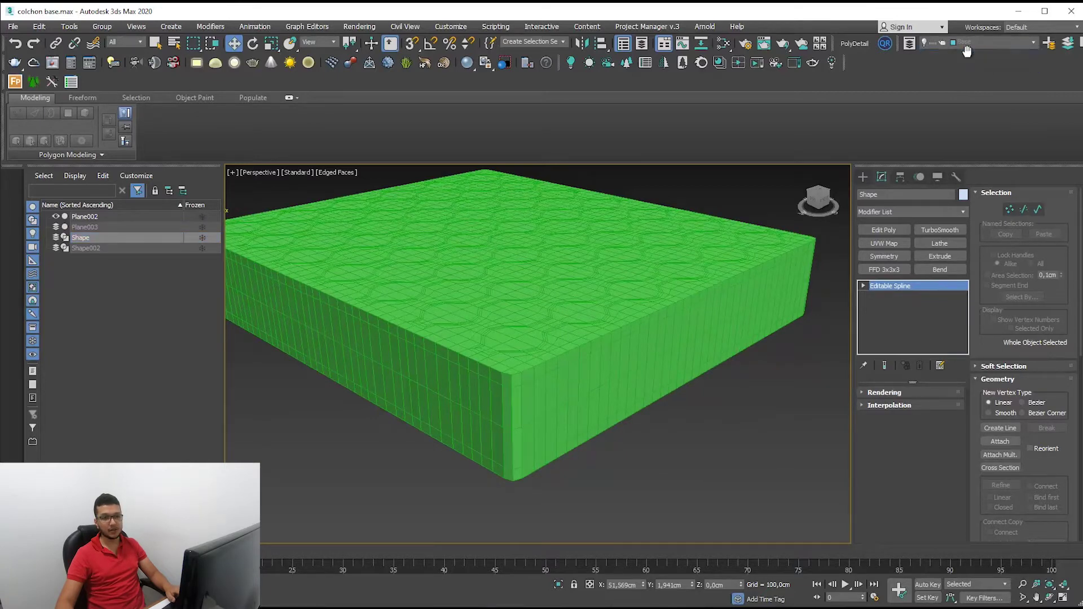
left_click(1069, 43)
- Zoom in and select the Shape spline in the viewport
scroll(624, 392, "up", 2)
scroll(622, 419, "up", 3)
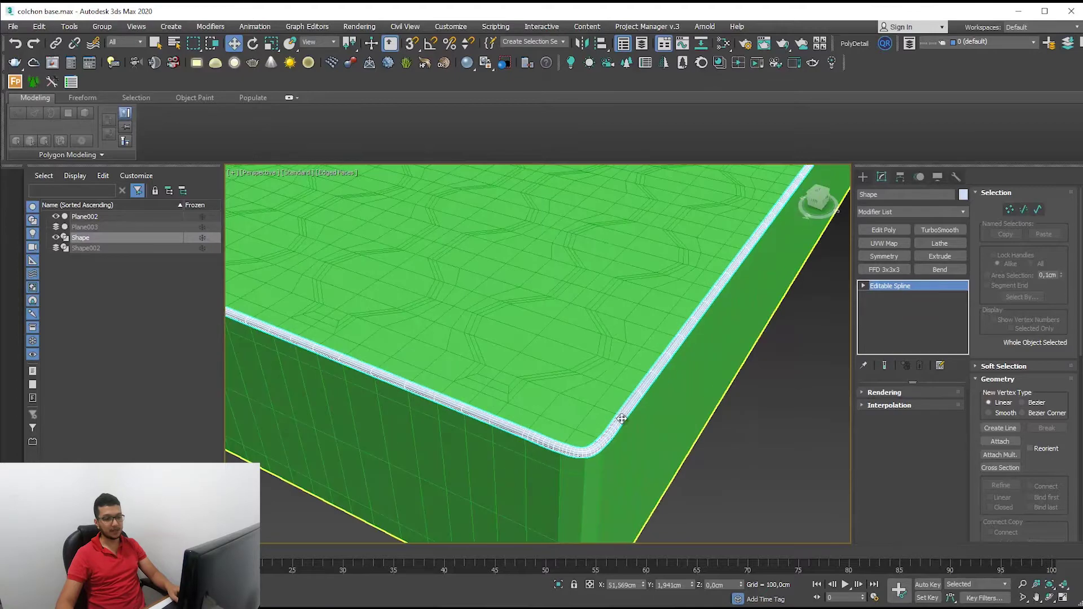
scroll(622, 418, "down", 5)
scroll(647, 373, "up", 1)
scroll(574, 451, "up", 5)
scroll(539, 484, "up", 1)
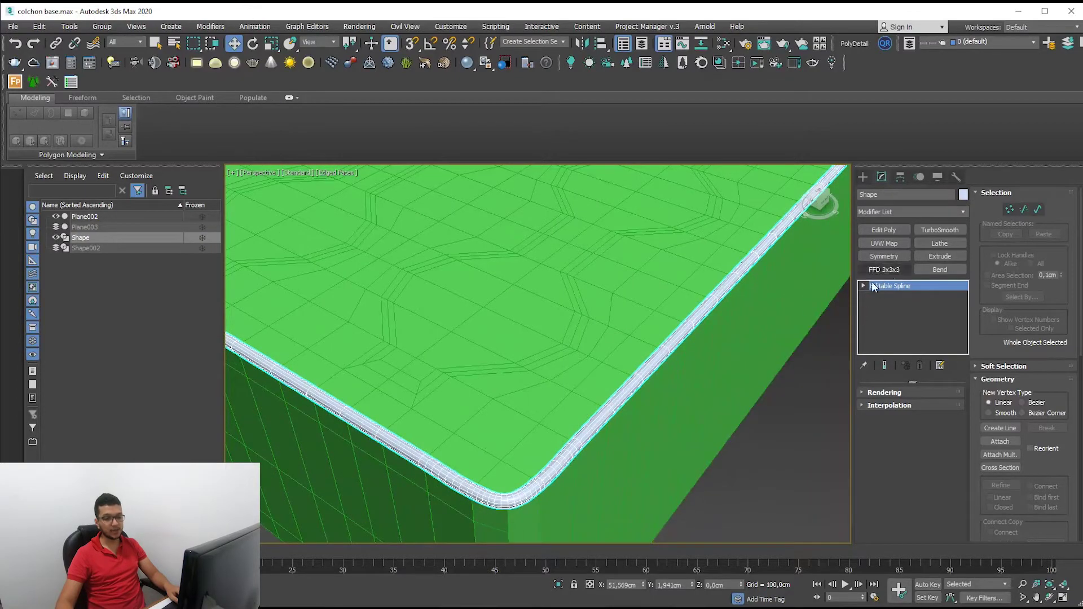
left_click(821, 381)
left_click(674, 346)
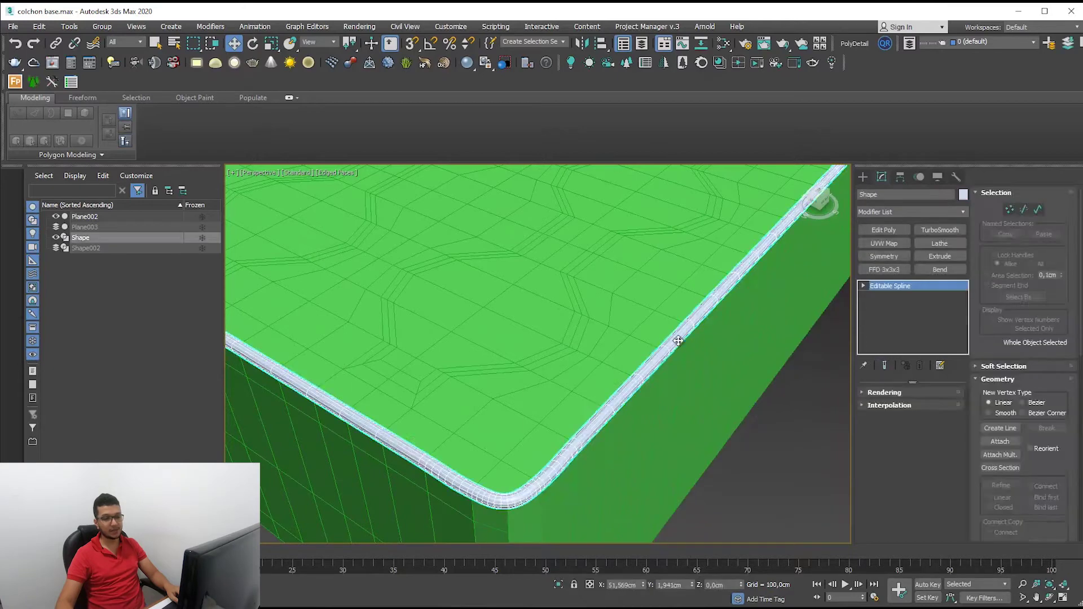
- Tick Enable In Viewport in the Shape's Rendering rollout so it shows as a tube
left_click(883, 393)
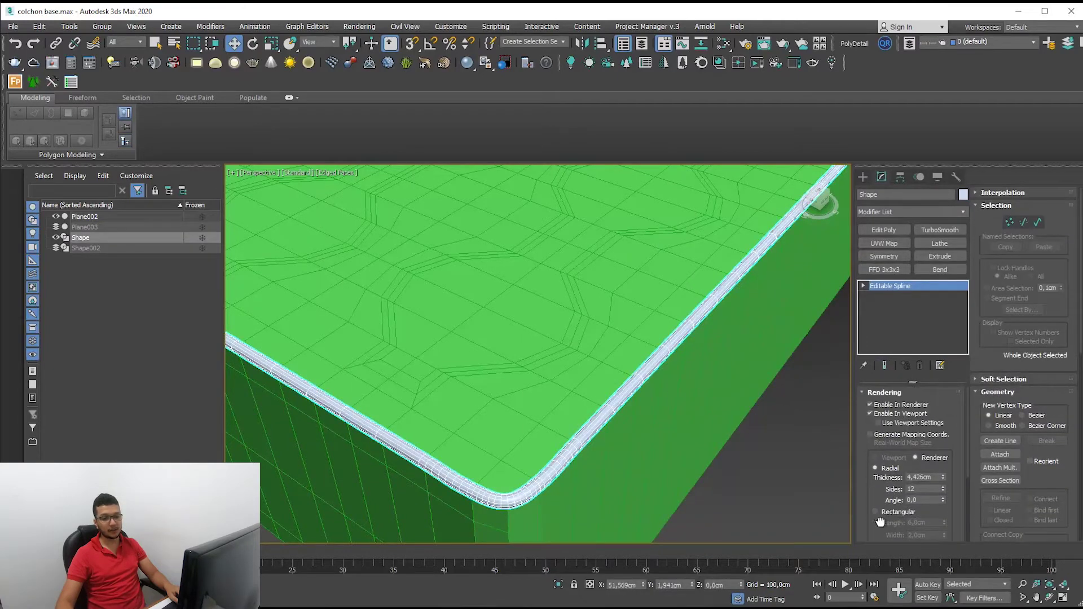
left_click(871, 414)
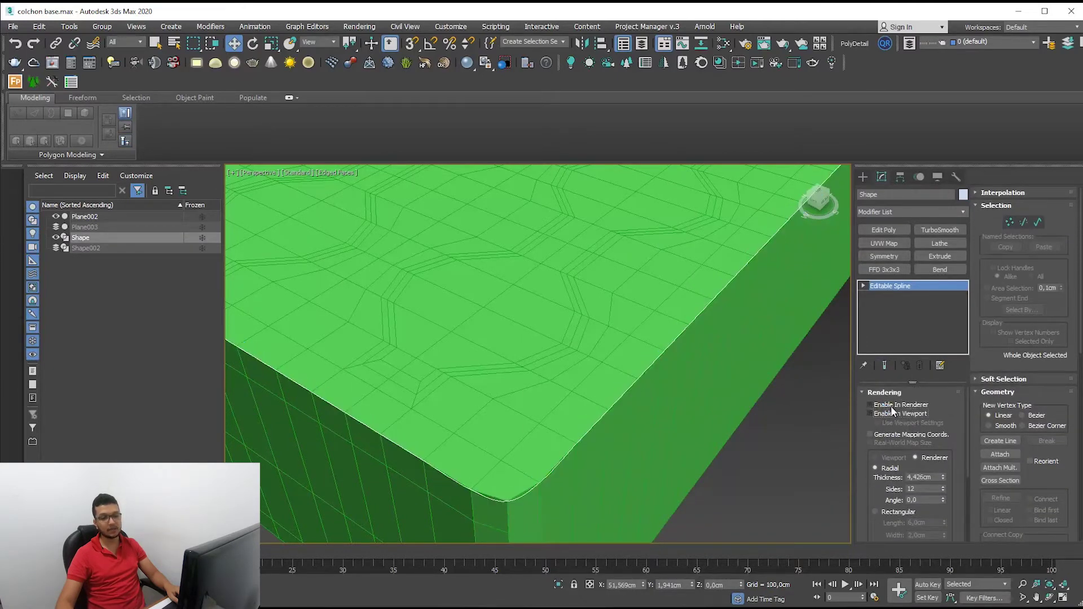
mouse_move(542, 412)
middle_mouse_down("alt")
mouse_move(587, 431)
mouse_move(574, 496)
mouse_move(609, 405)
mouse_move(597, 341)
mouse_move(518, 460)
mouse_move(576, 425)
mouse_move(658, 280)
mouse_move(617, 346)
mouse_move(589, 361)
middle_mouse_up("alt")
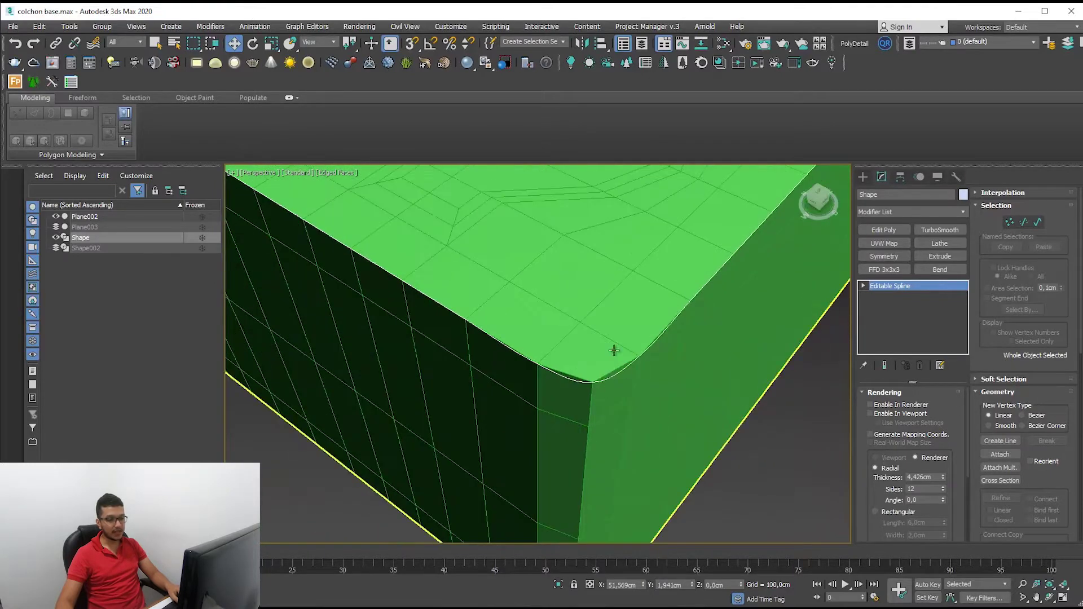
left_click(889, 414)
- Zoom out and select the mattress Plane002 again
scroll(556, 382, "down", 5)
middle_click_drag(556, 339, 556, 382, "alt")
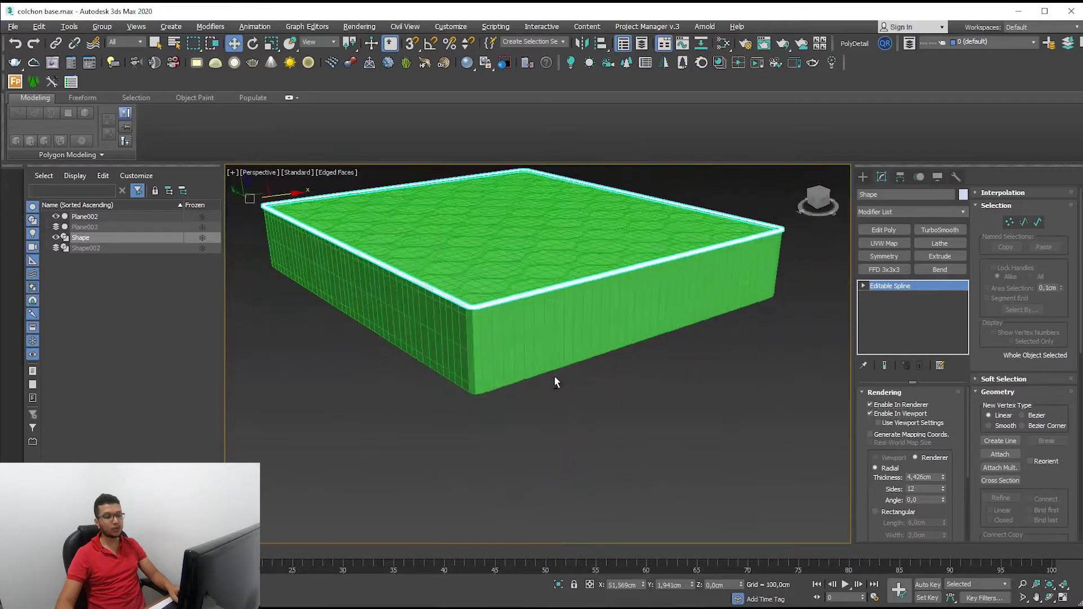
left_click(484, 314)
scroll(552, 321, "up", 3)
- Add two TurboSmooth modifiers to the mattress
key("2")
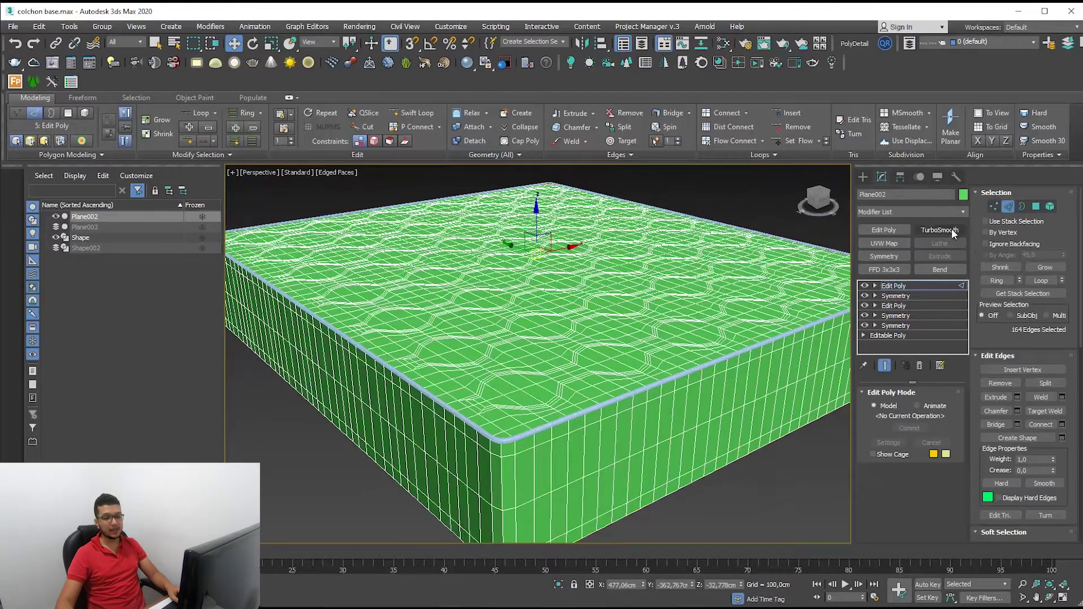
left_click(940, 231)
left_click(950, 227)
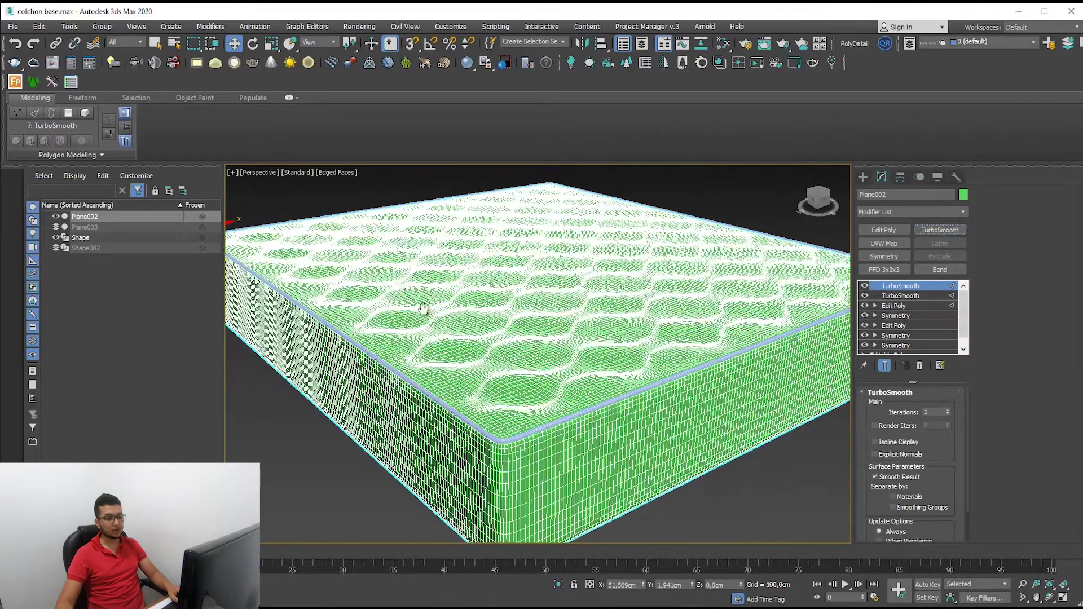
scroll(330, 261, "up", 3)
- Switch the viewport to Default Shading and inspect the border tube along the mattress side
left_click(334, 173)
left_click(361, 302)
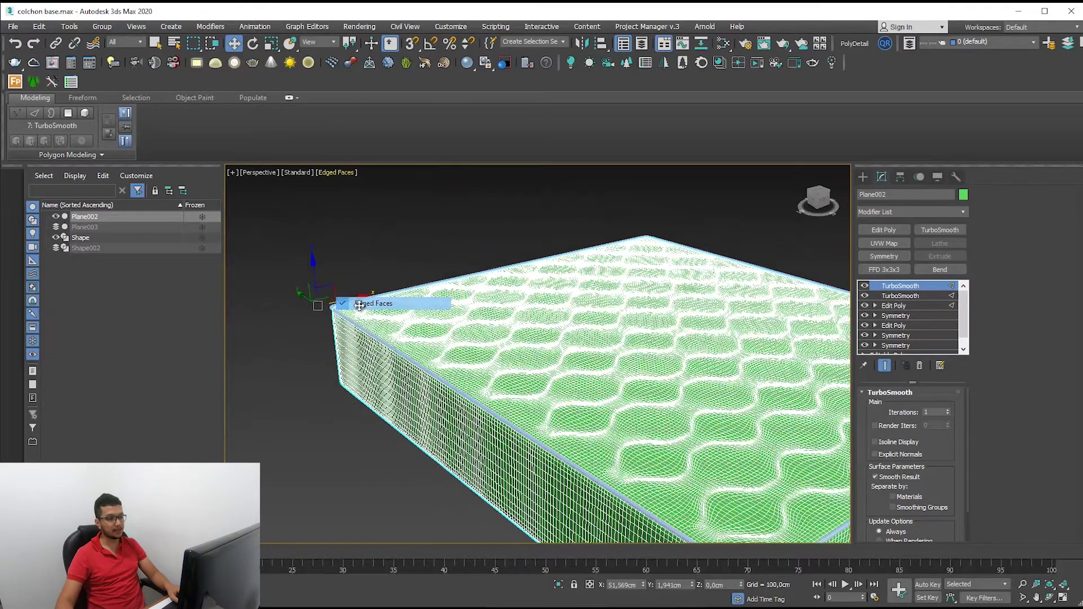
scroll(338, 302, "up", 3)
scroll(238, 292, "up", 3)
scroll(238, 293, "down", 2)
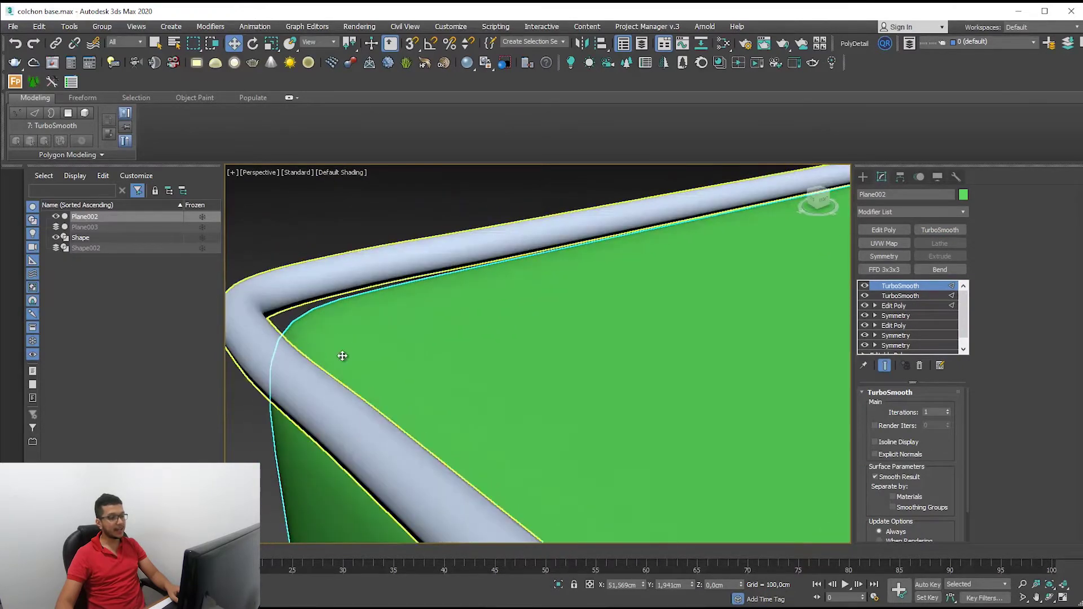
mouse_move(338, 387)
middle_mouse_down("alt")
mouse_move(325, 393)
mouse_move(382, 394)
mouse_move(471, 290)
mouse_move(359, 428)
middle_mouse_up("alt")
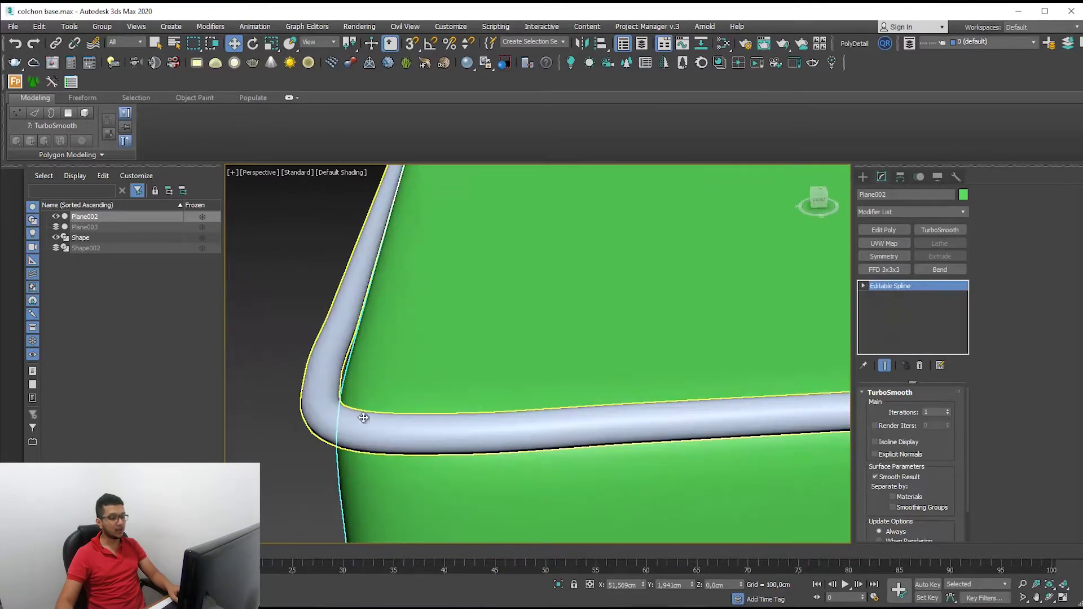
scroll(395, 394, "up", 3)
middle_click_drag(363, 401, 534, 434)
scroll(534, 433, "down", 2)
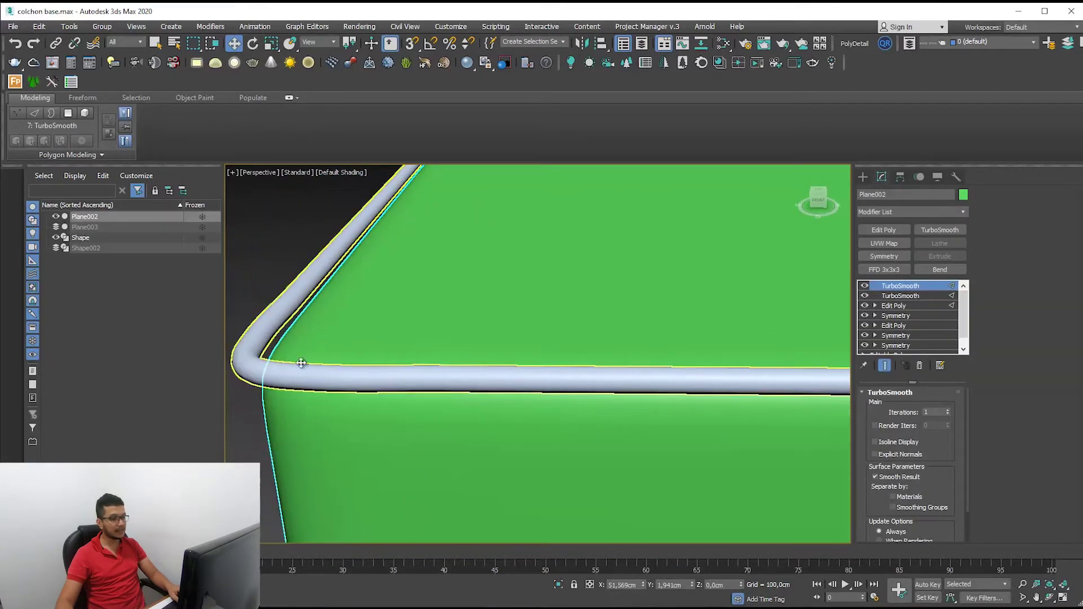
scroll(508, 429, "down", 3)
scroll(452, 423, "down", 5)
scroll(401, 418, "up", 2)
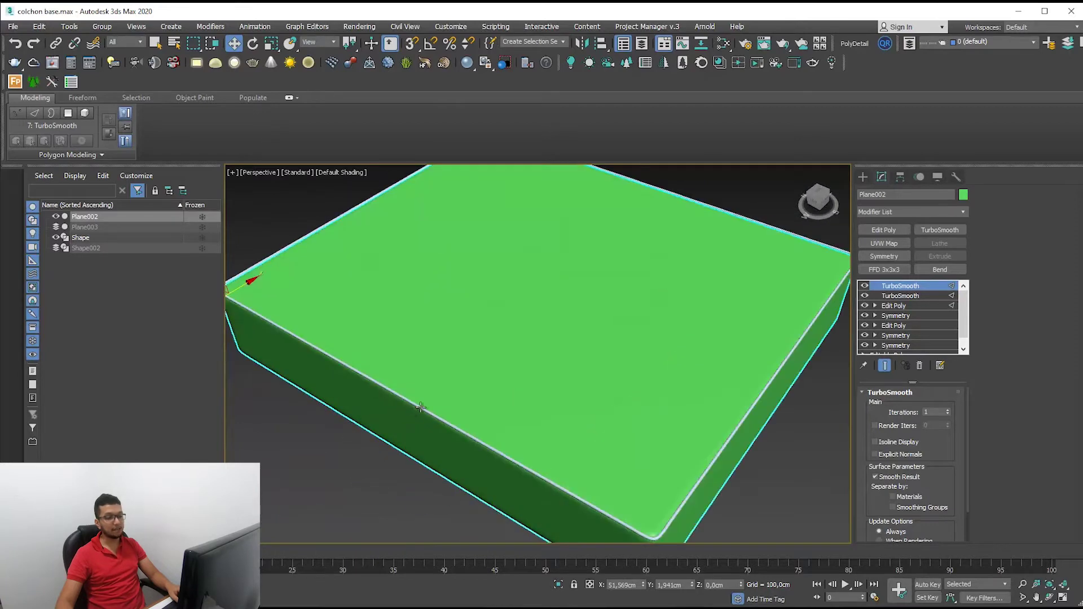
- Delete the Shape border spline and remove the mattress's smoothing modifiers
left_click(418, 408)
key("Delete")
left_click(679, 389)
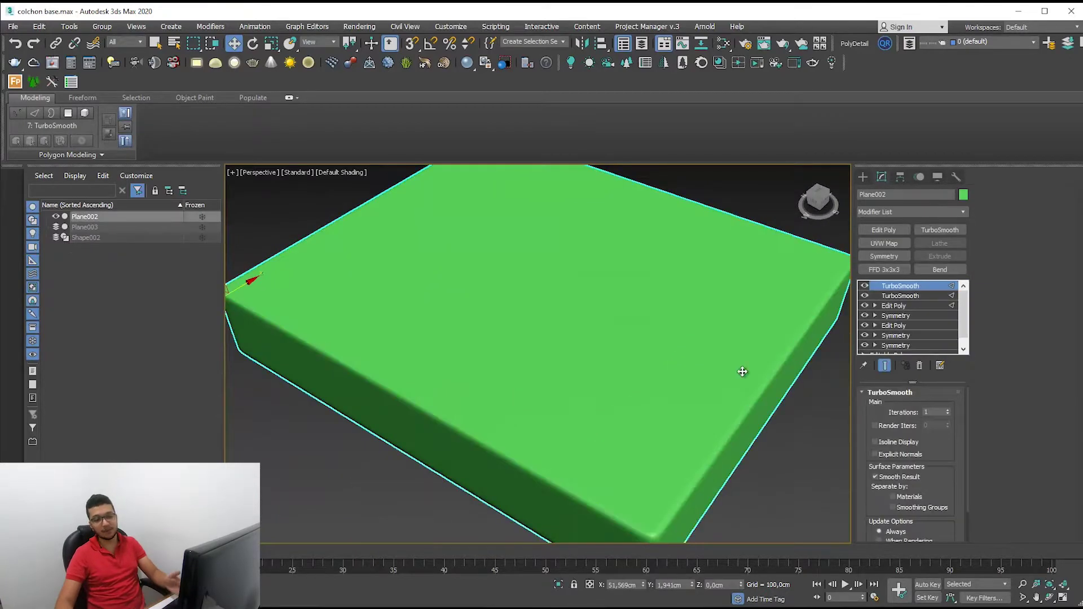
left_click(920, 366)
- Replace the old modifiers with TurboSmooth plus Edit Poly, showing Edged Faces in the viewport
left_click(920, 366)
left_click(920, 366)
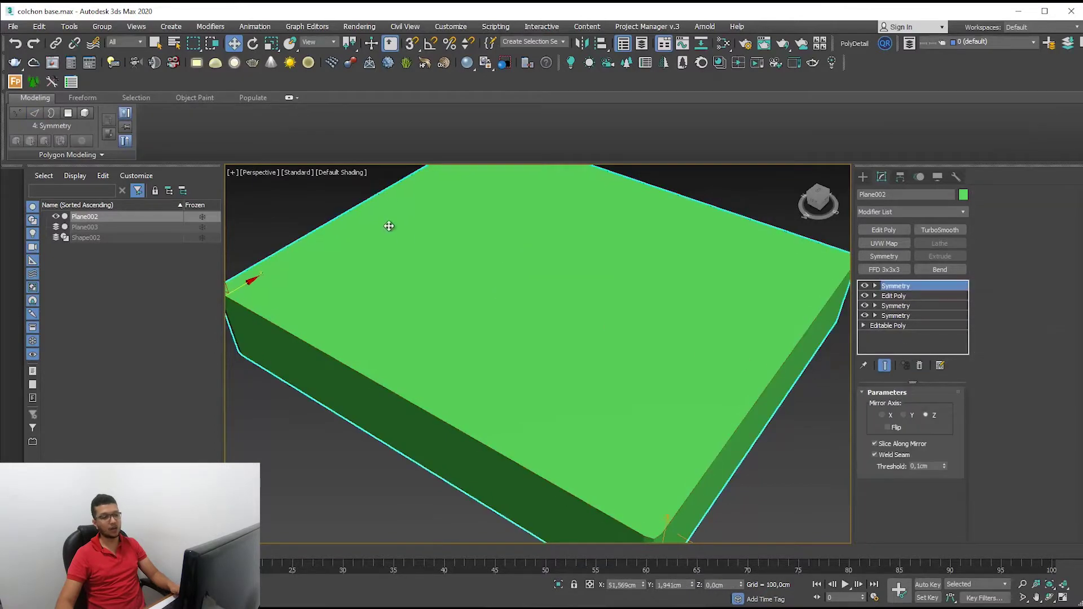
left_click(344, 173)
left_click(392, 303)
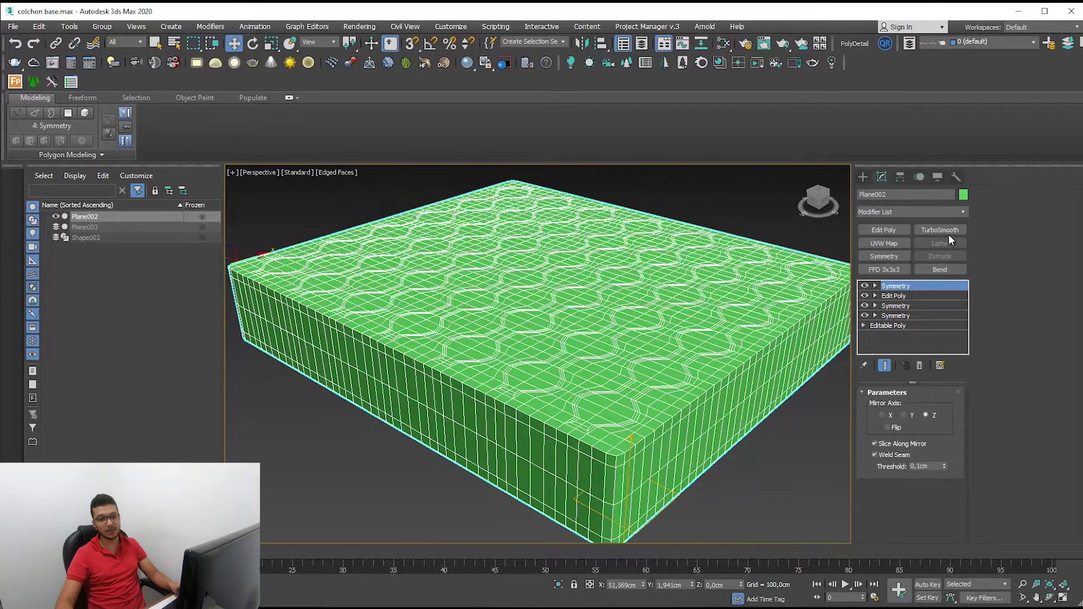
left_click(941, 230)
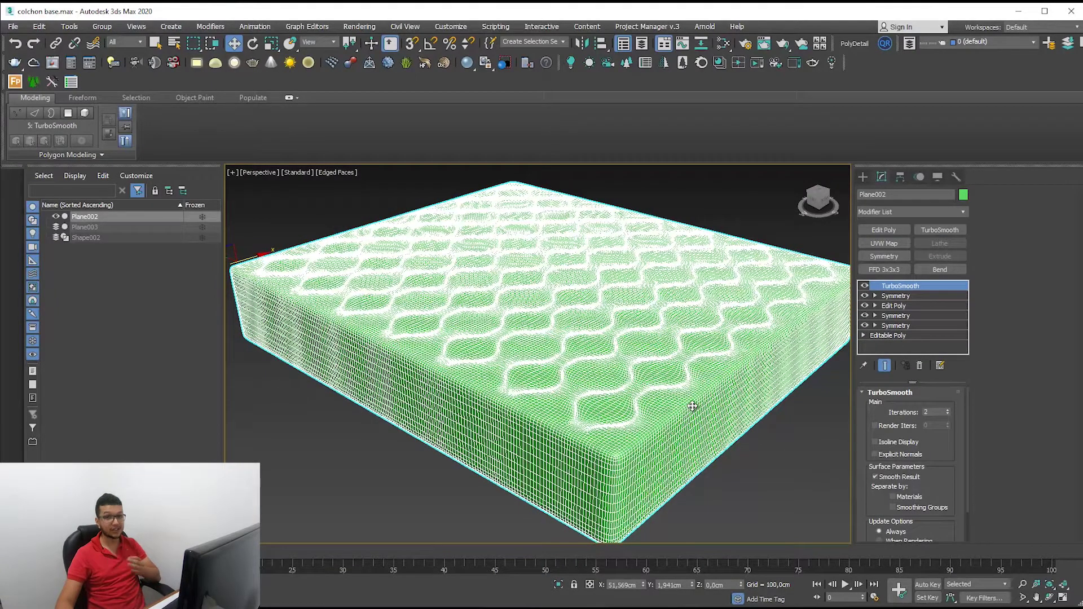
left_click(907, 226)
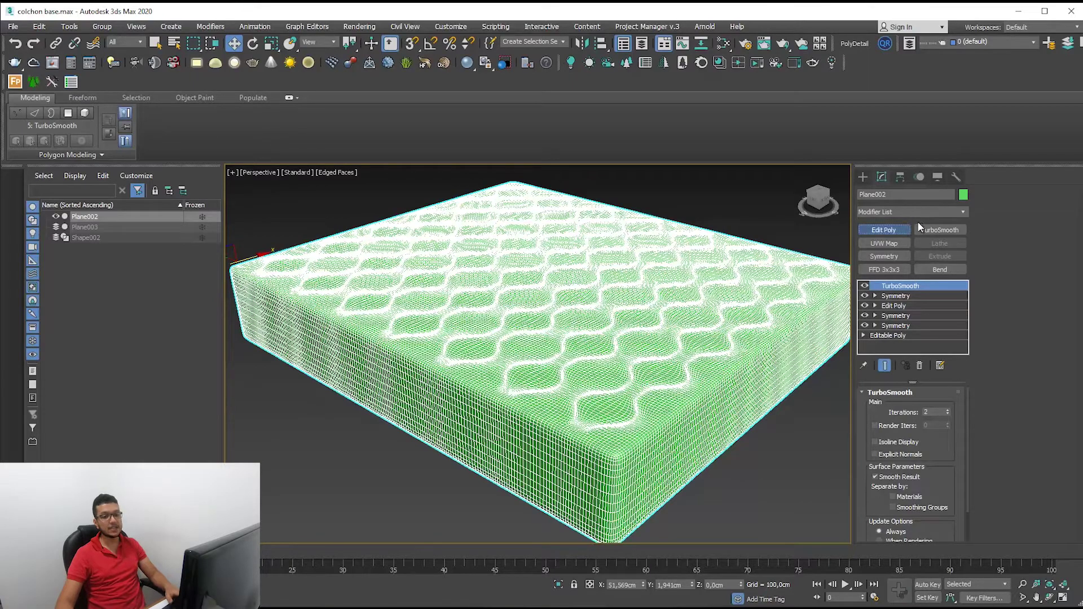
- In Edge mode, select the mattress's top and bottom border edge loops
left_click(1009, 206)
scroll(671, 399, "up", 3)
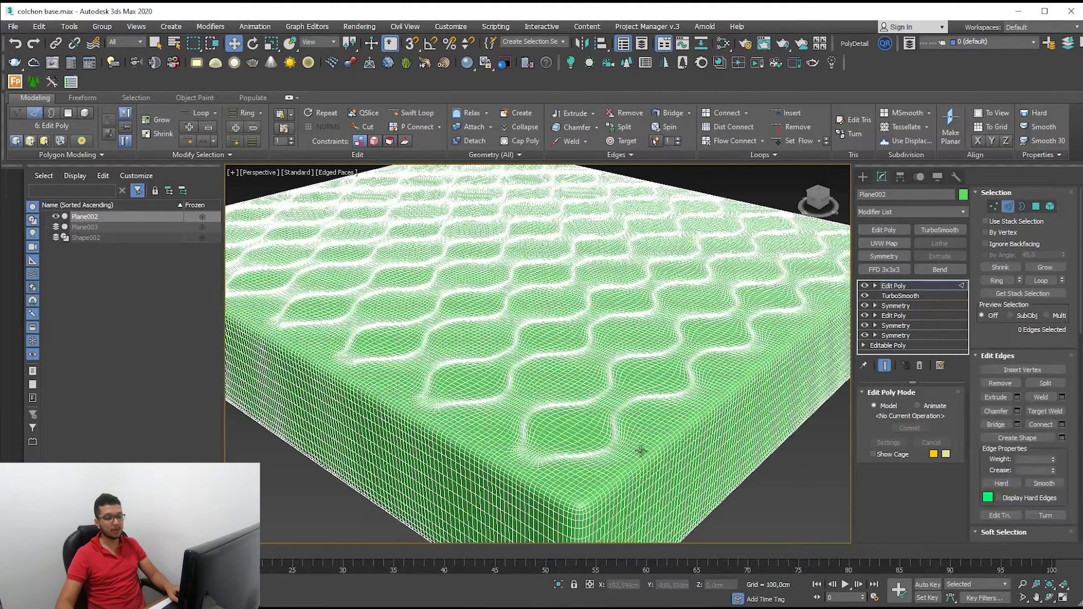
scroll(620, 395, "up", 4)
scroll(561, 400, "up", 2)
scroll(560, 399, "down", 2)
double_click(558, 388)
scroll(580, 334, "down", 2)
mouse_move(579, 334)
middle_mouse_down("alt")
mouse_move(573, 358)
mouse_move(541, 305)
mouse_move(507, 344)
mouse_move(510, 322)
middle_mouse_up("alt")
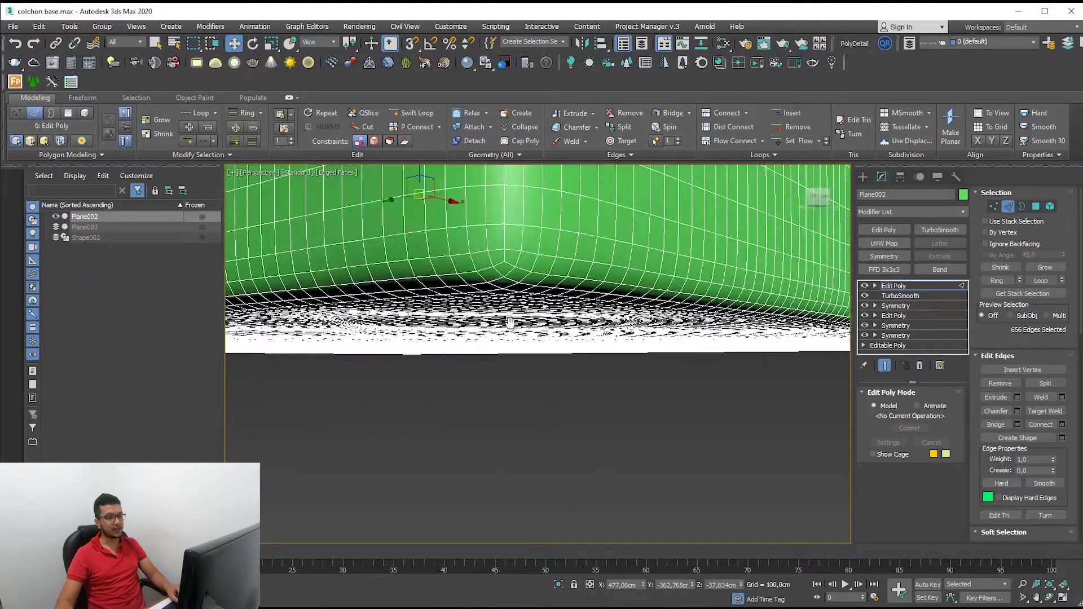
double_click(514, 251, "ctrl")
- Create a new Shape spline from the selected 1312 border edges
key("z")
middle_click_drag(550, 344, 593, 355, "alt")
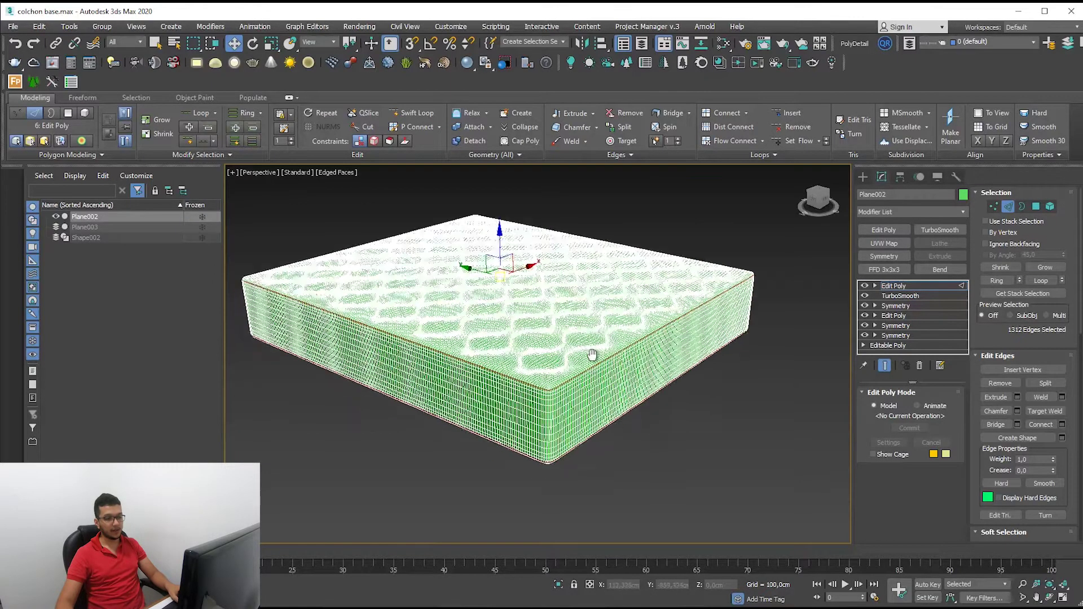
scroll(593, 354, "up", 5)
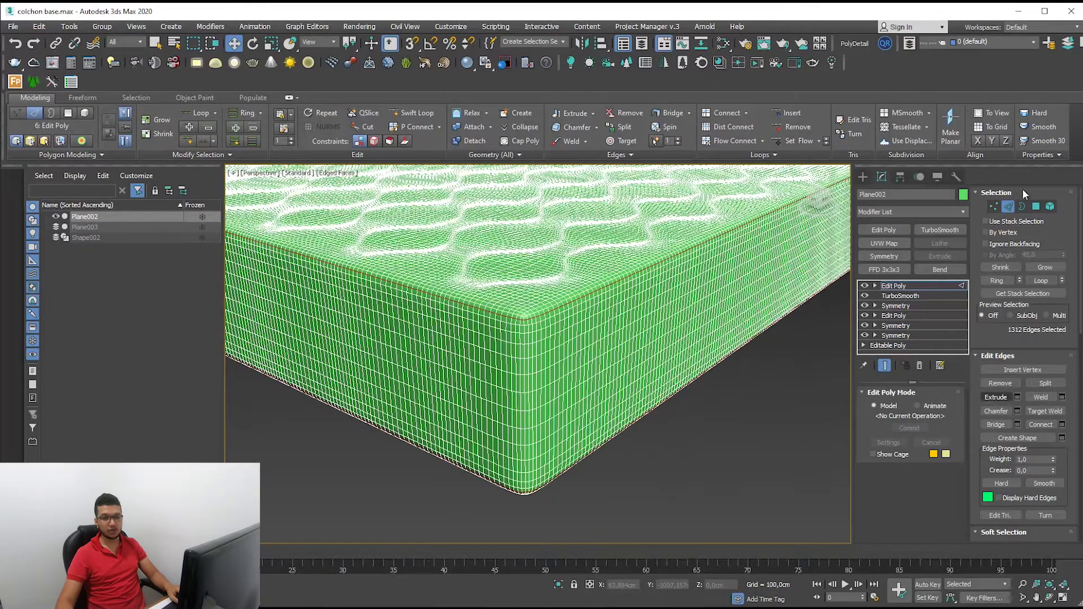
left_click(1015, 437)
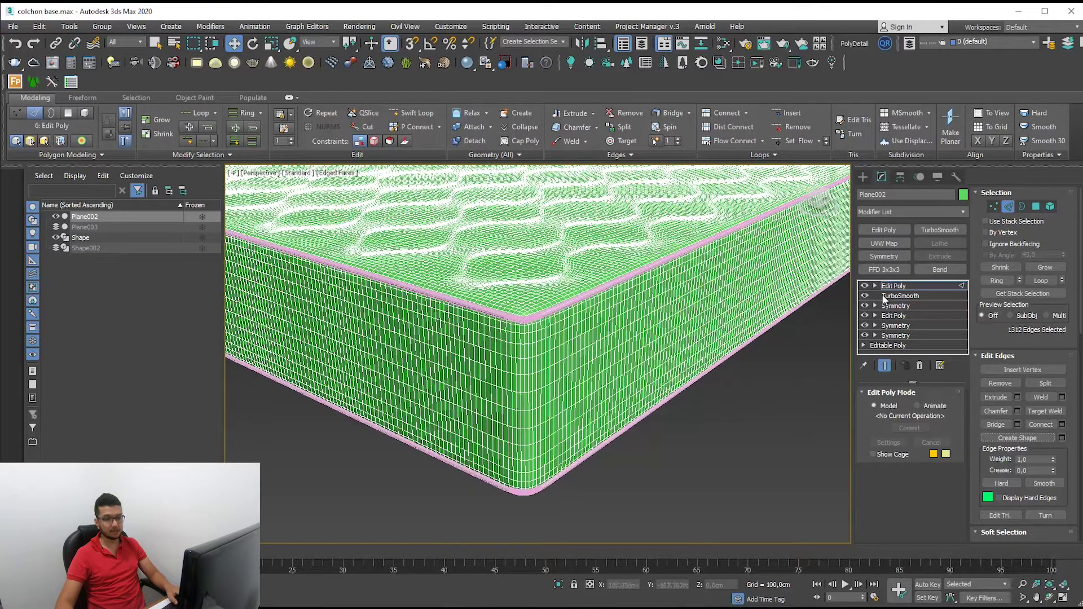
left_click(909, 284)
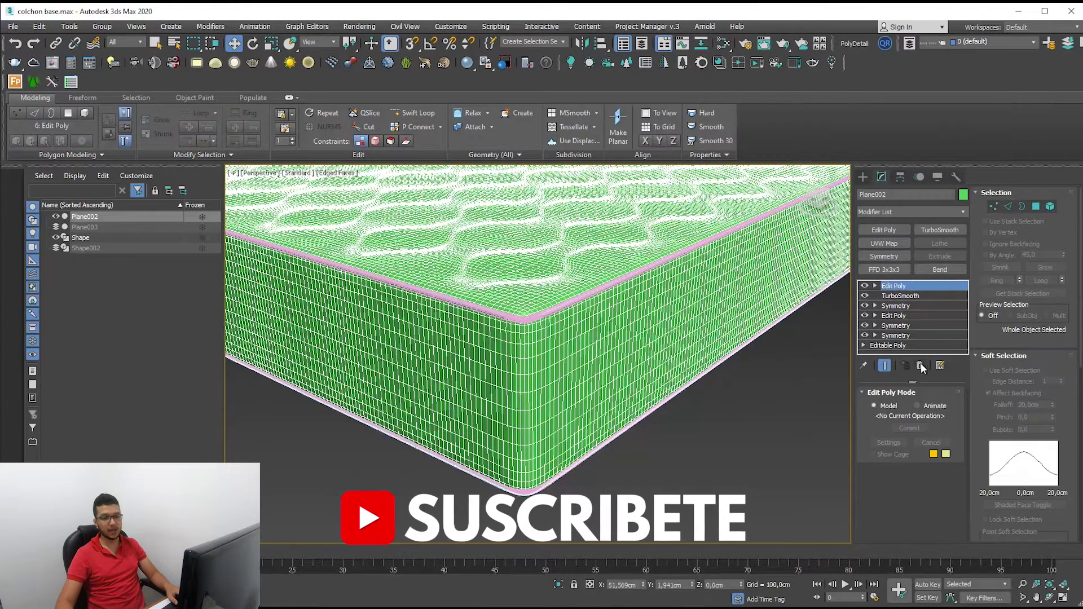
- Delete the top Edit Poly and TurboSmooth modifiers from the mattress stack
left_click(919, 365)
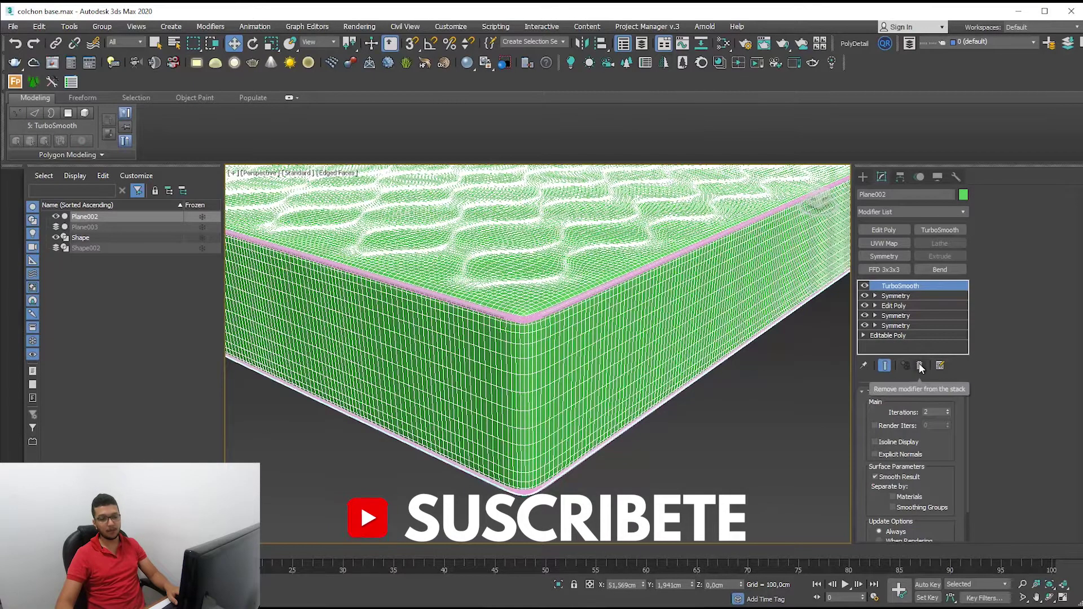
left_click(920, 365)
scroll(598, 371, "up", 3)
middle_click_drag(598, 371, 586, 378, "alt")
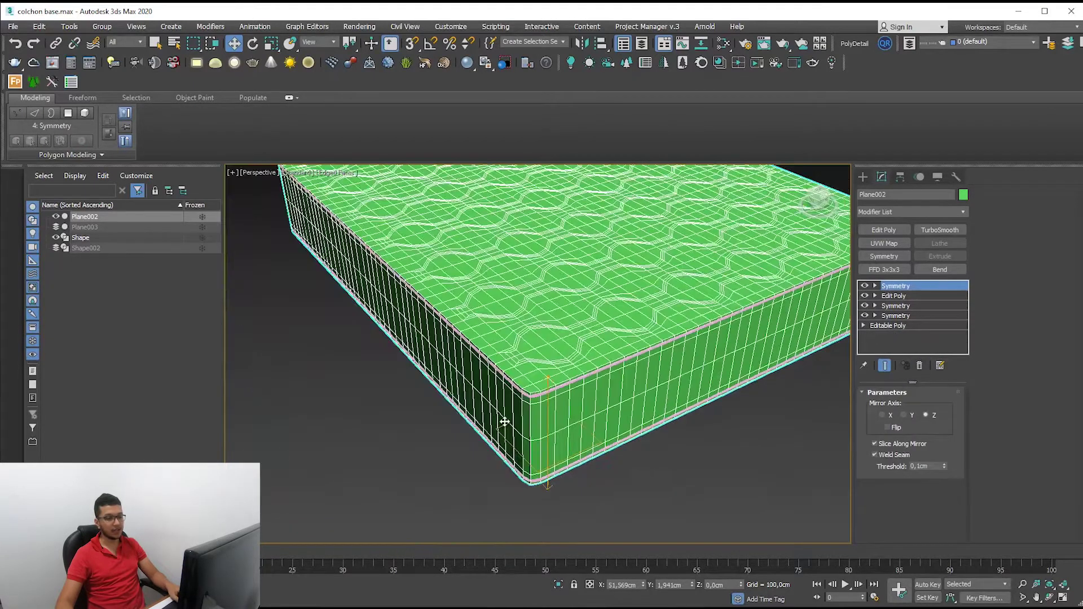
scroll(587, 378, "up", 2)
scroll(586, 379, "up", 1)
scroll(589, 382, "up", 1)
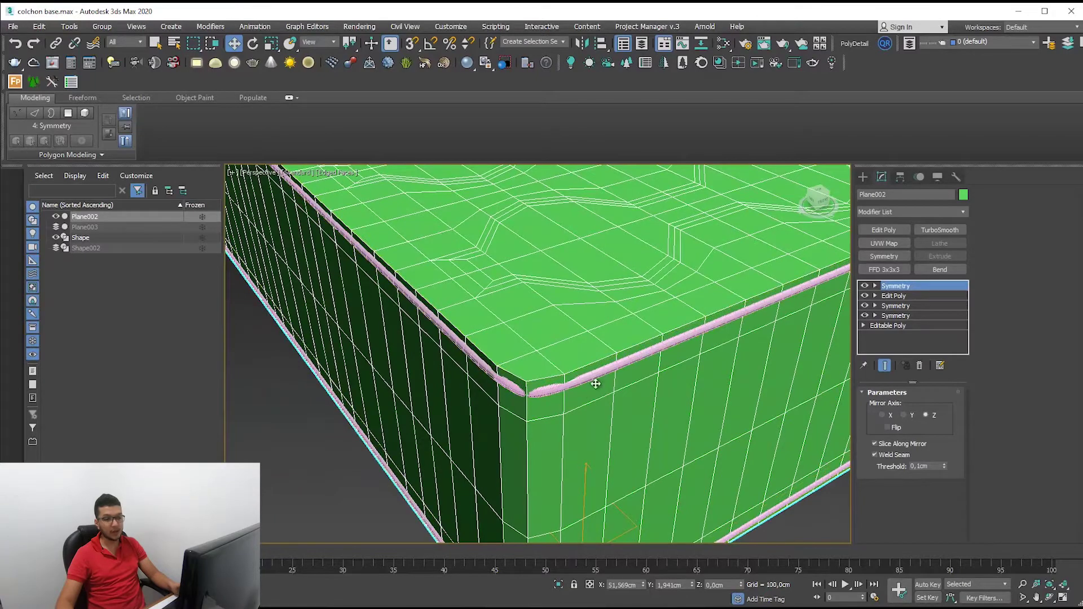
- Add a new TurboSmooth at 2 iterations, then select the mattress and its border shape
left_click(940, 229)
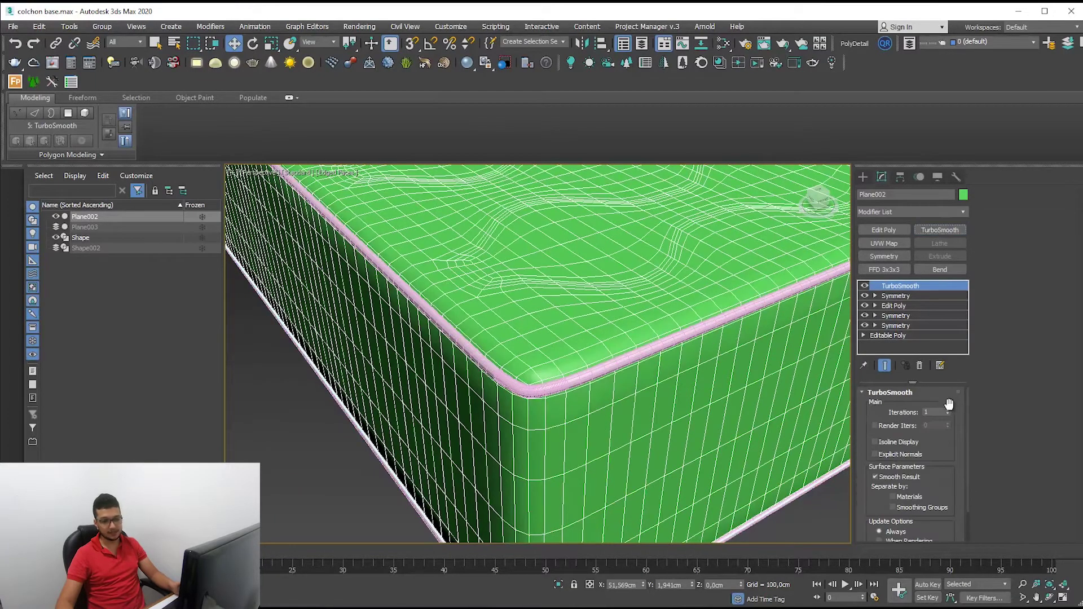
left_click(948, 410)
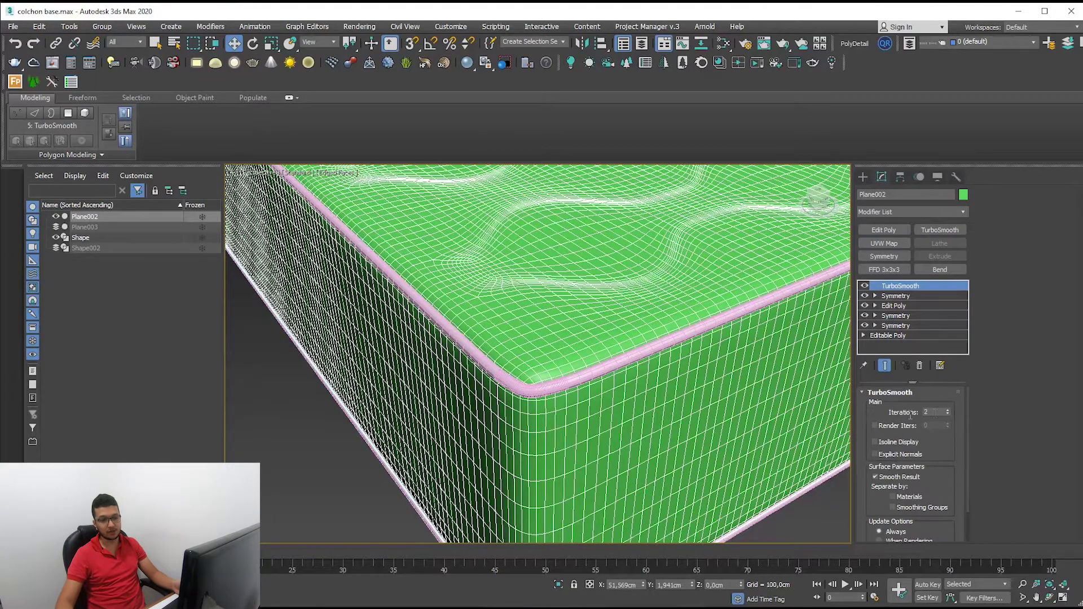
scroll(711, 395, "down", 2)
scroll(711, 395, "down", 1)
scroll(666, 385, "down", 1)
scroll(666, 386, "down", 1)
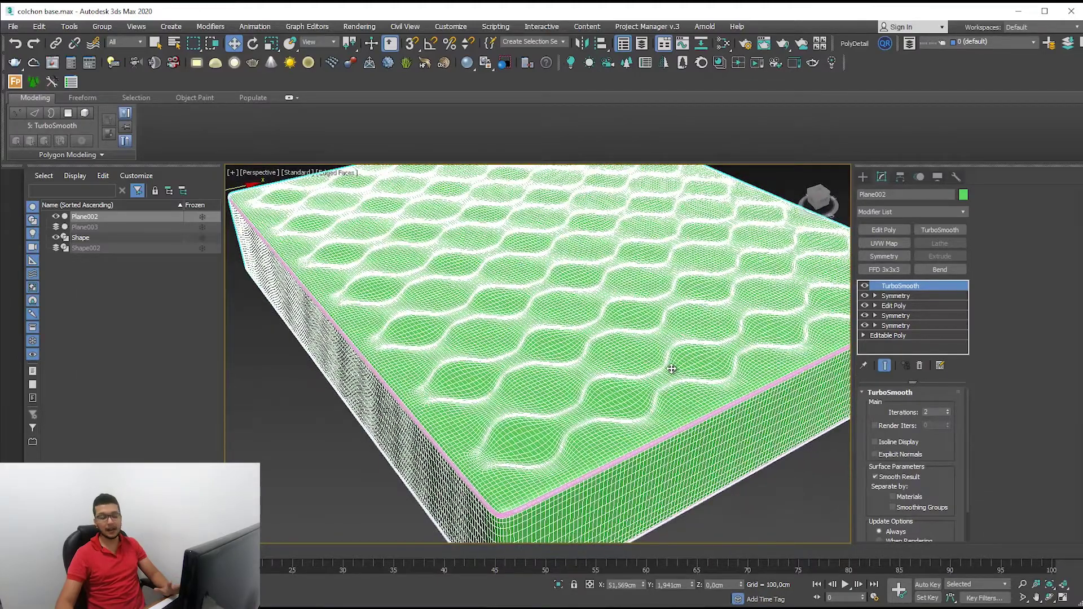
scroll(634, 378, "down", 2)
mouse_move(628, 391)
middle_mouse_down("alt")
mouse_move(597, 382)
mouse_move(685, 392)
mouse_move(644, 424)
mouse_move(636, 450)
middle_mouse_up("alt")
scroll(635, 429, "down", 2)
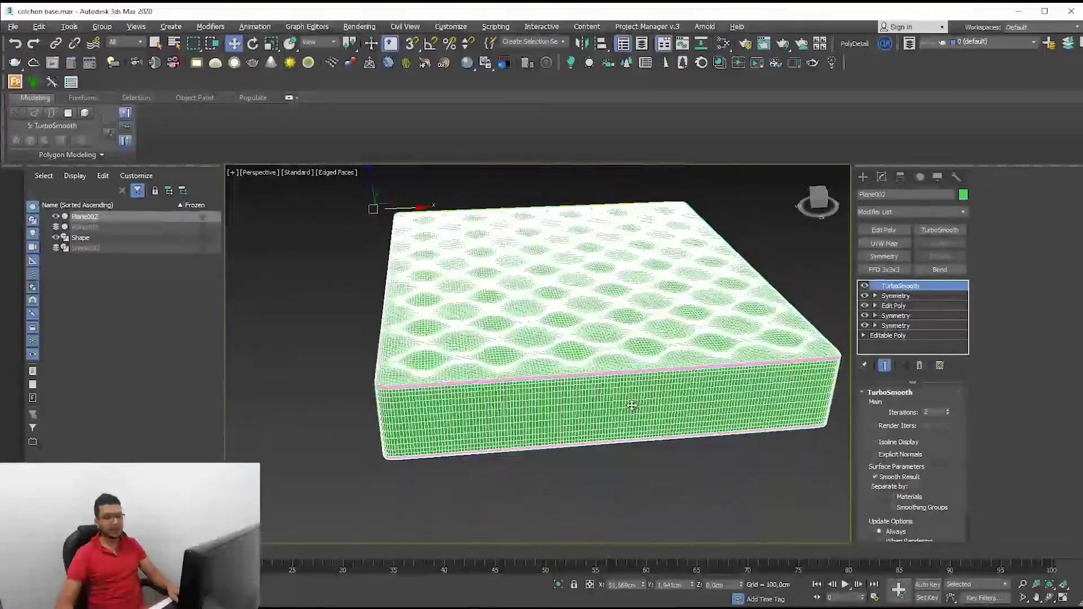
scroll(626, 417, "down", 2)
left_click_drag(736, 210, 333, 474)
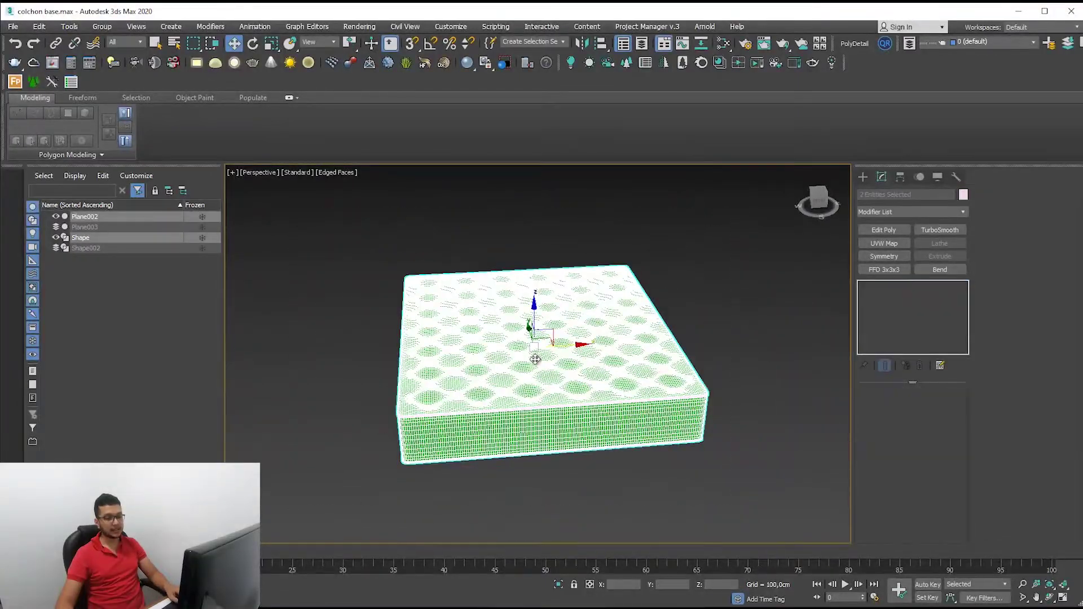
- Make an independent copy of the mattress and border shape to the right
left_click_drag(561, 351, 861, 318, "shift")
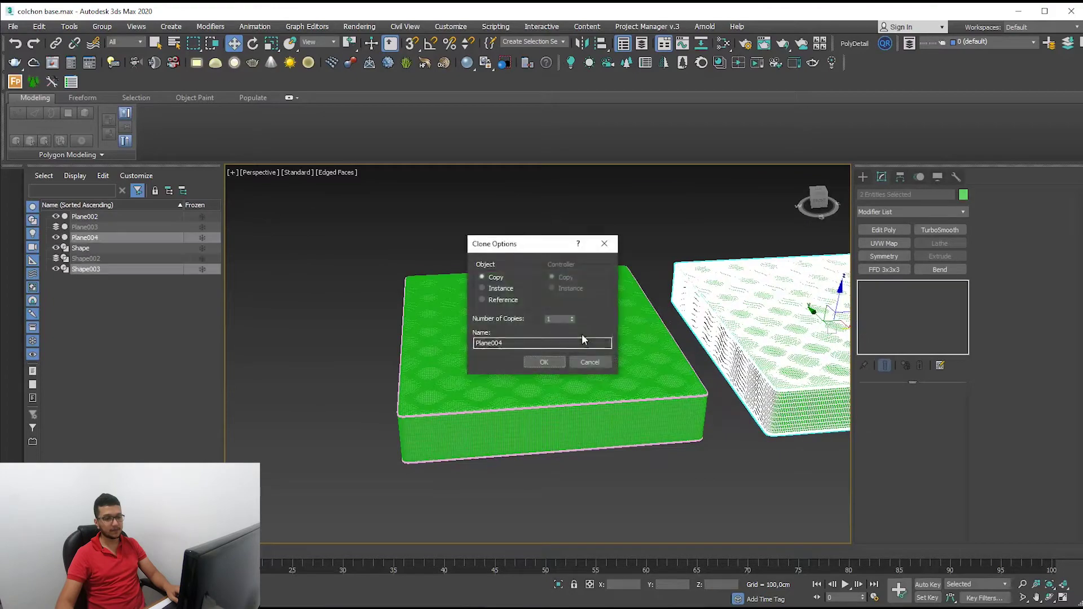
left_click(556, 363)
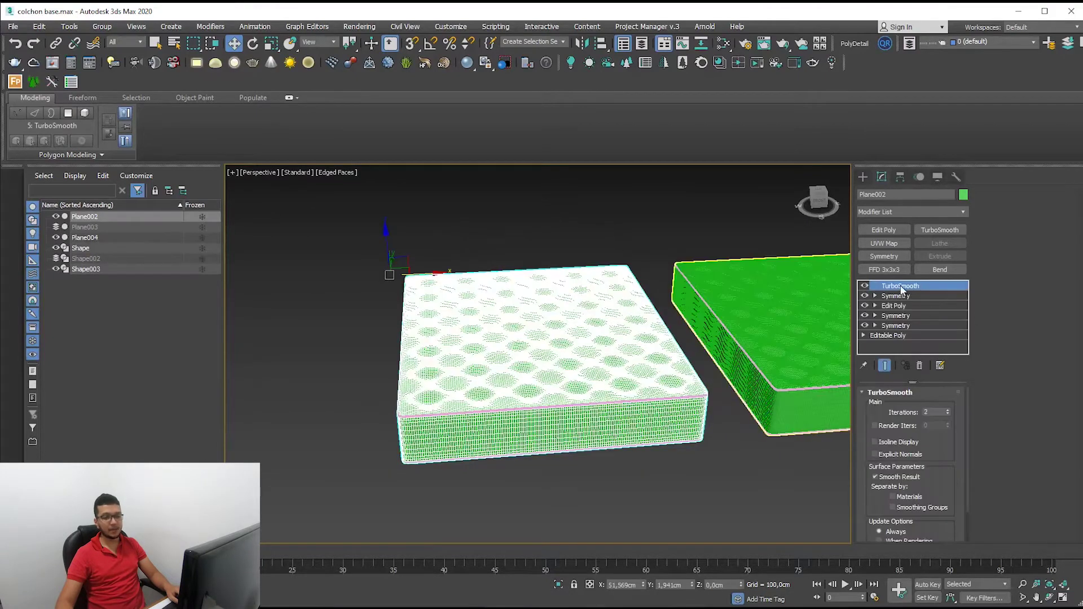
middle_click_drag(529, 405, 552, 410, "alt")
- Collapse the mattress's modifier stack, including TurboSmooth, into a single mesh
right_click(909, 293)
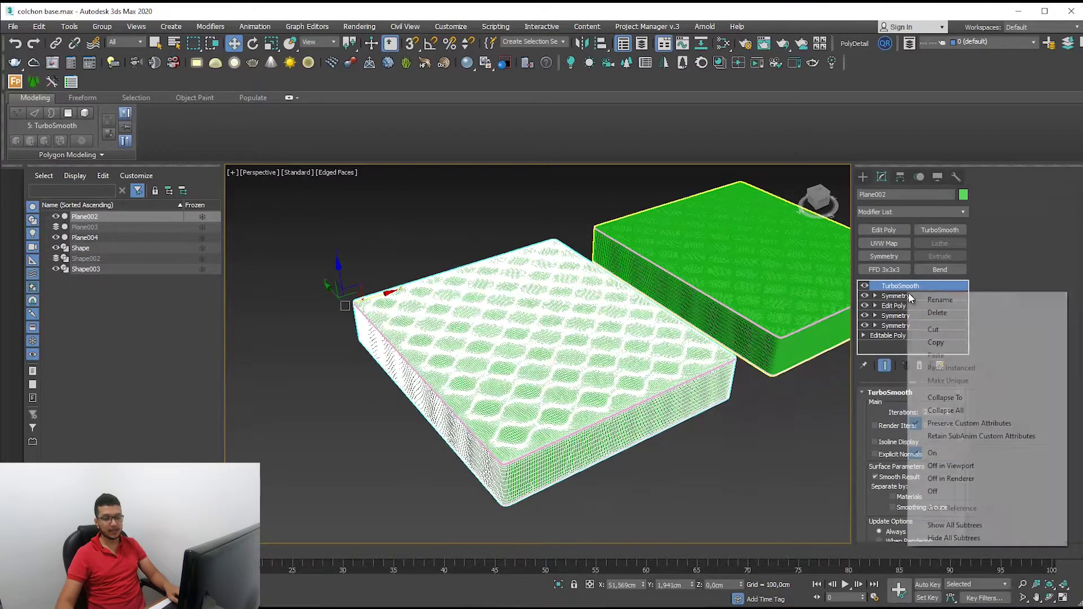
left_click(948, 398)
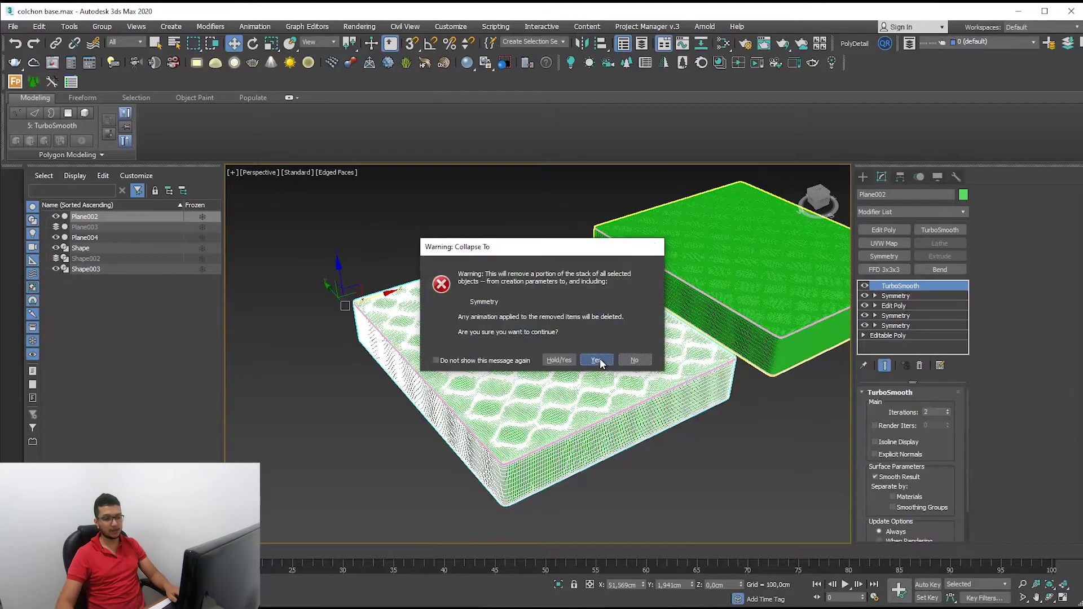
left_click(597, 360)
right_click(907, 286)
left_click(943, 391)
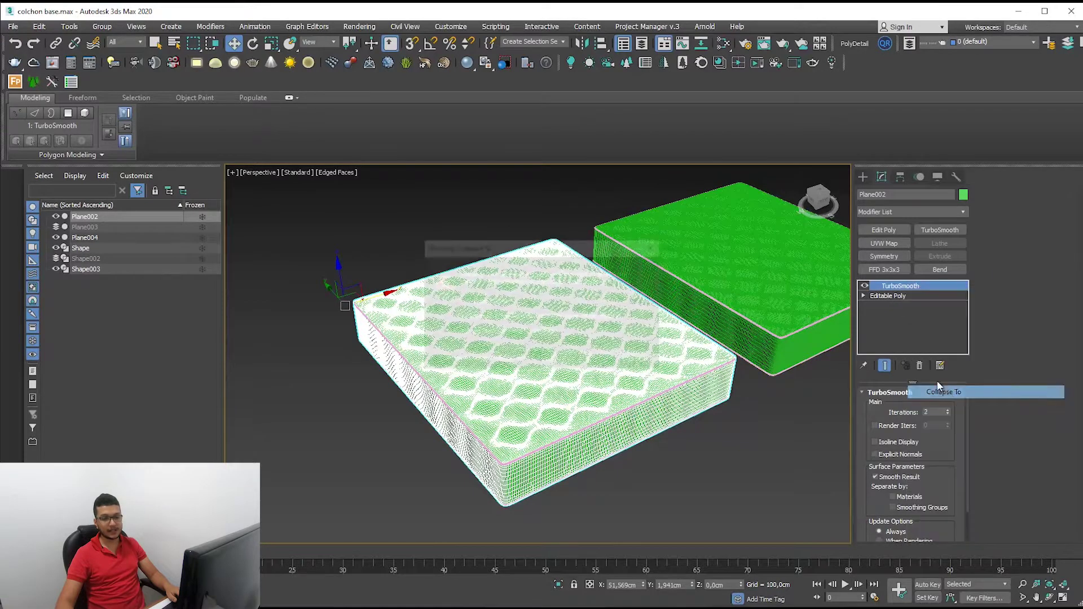
left_click(590, 355)
left_click(888, 284)
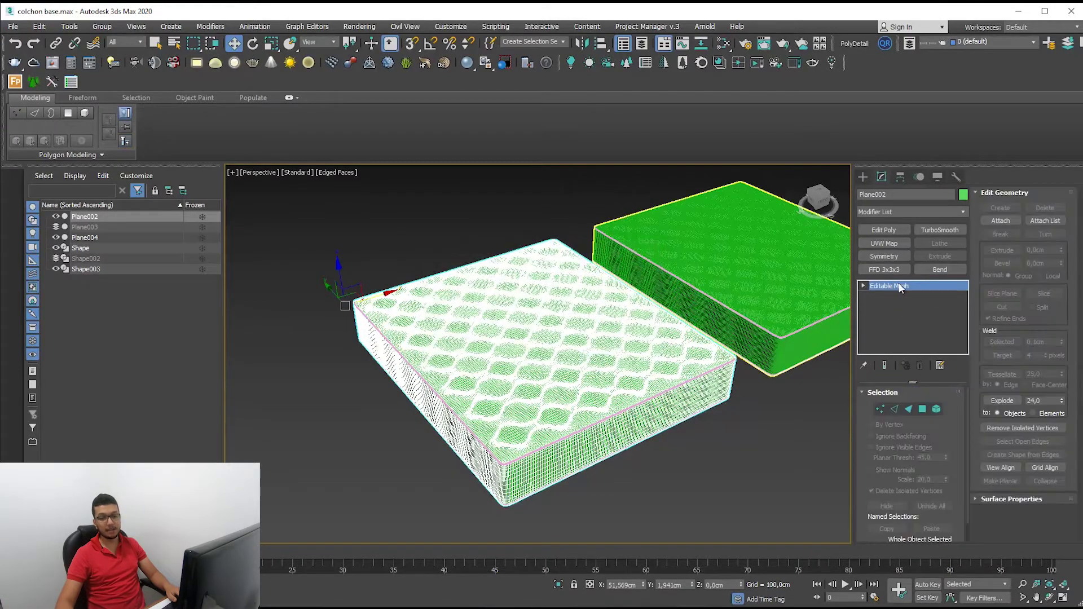
- Convert the collapsed mattress to Editable Poly
right_click(894, 286)
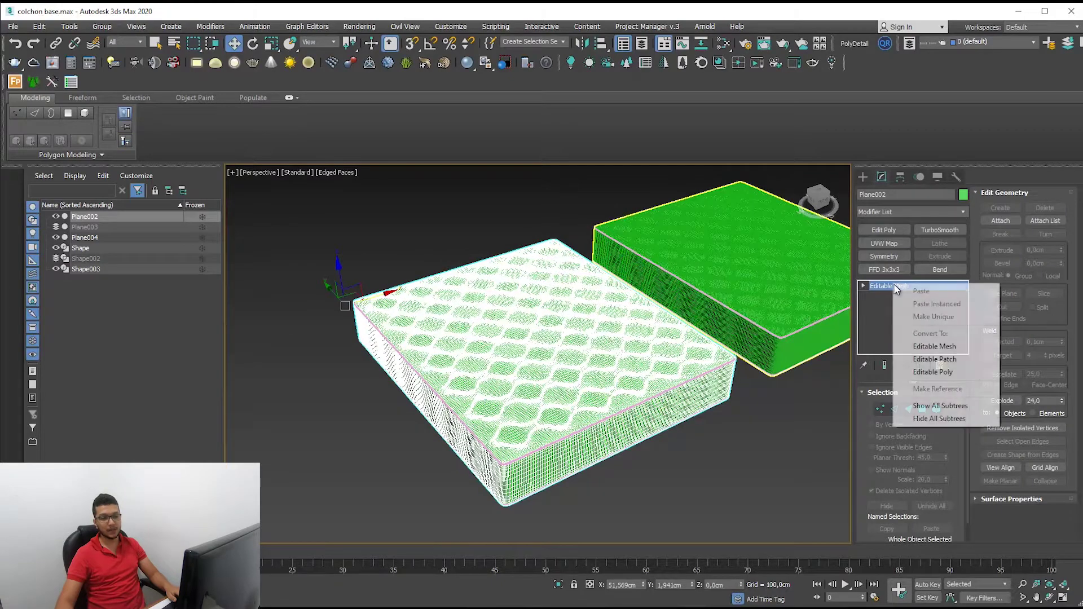
left_click(952, 371)
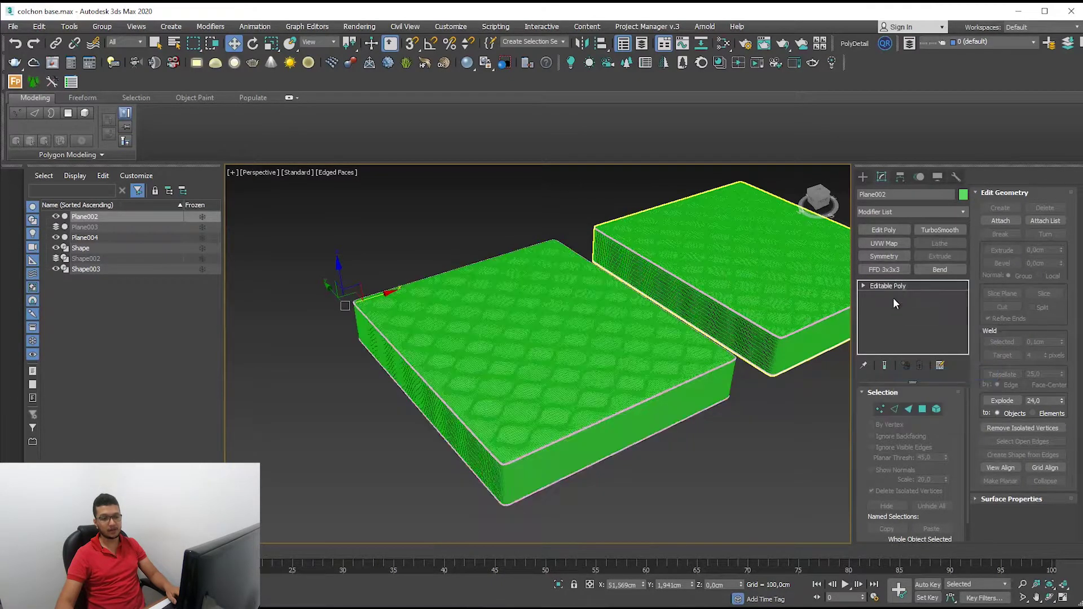
scroll(522, 399, "up", 3)
scroll(522, 399, "down", 3)
mouse_move(522, 399)
middle_mouse_down("alt")
mouse_move(309, 345)
mouse_move(500, 383)
middle_mouse_up("alt")
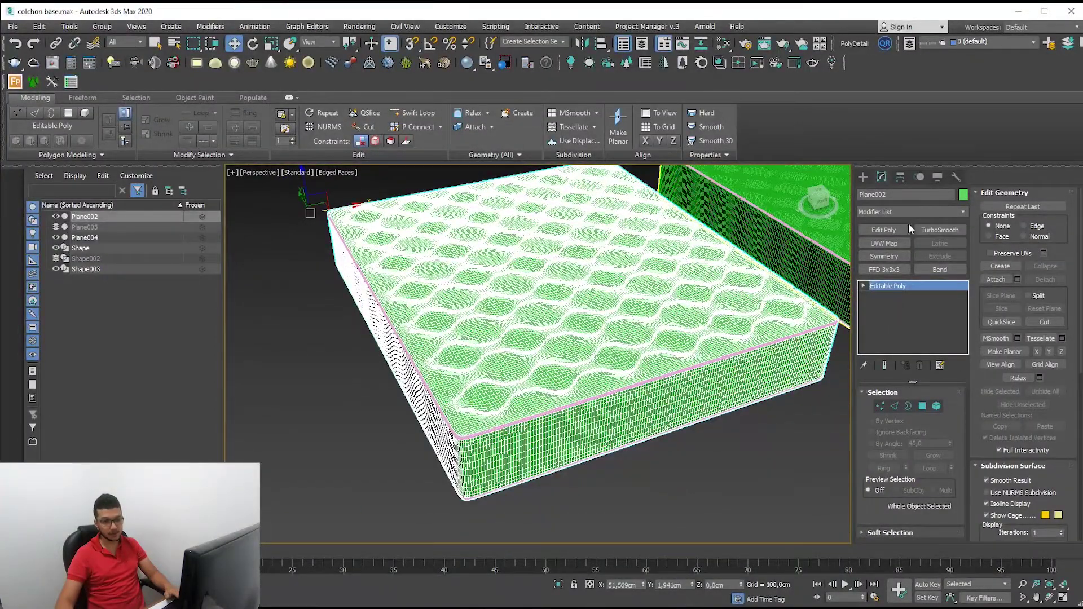
middle_click_drag(659, 332, 779, 310, "alt")
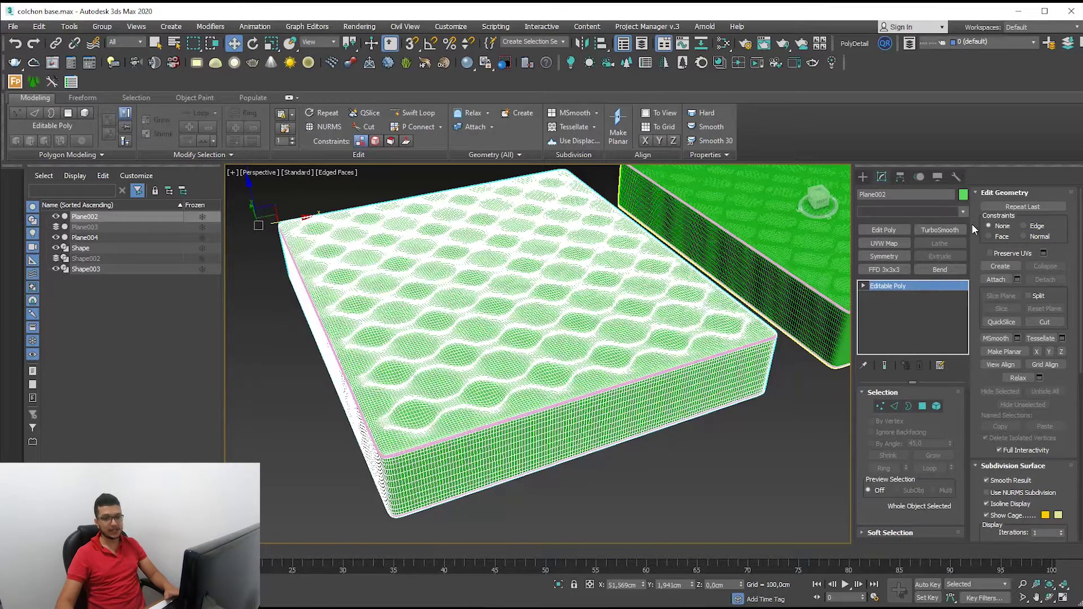
- Add a Cloth modifier to the mattress Plane002
left_click(942, 213)
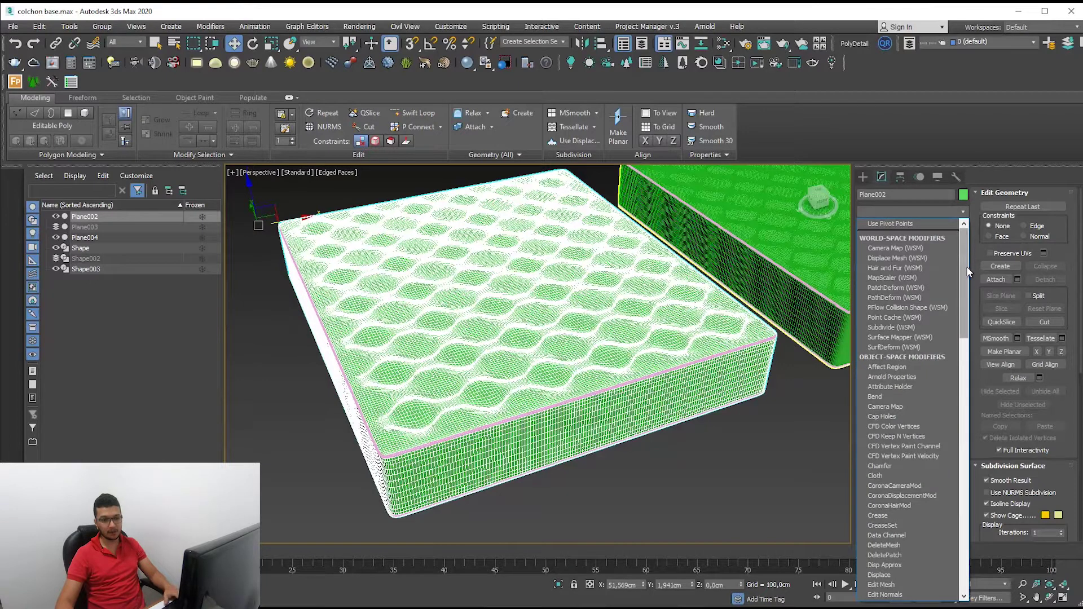
left_click_drag(966, 252, 968, 267)
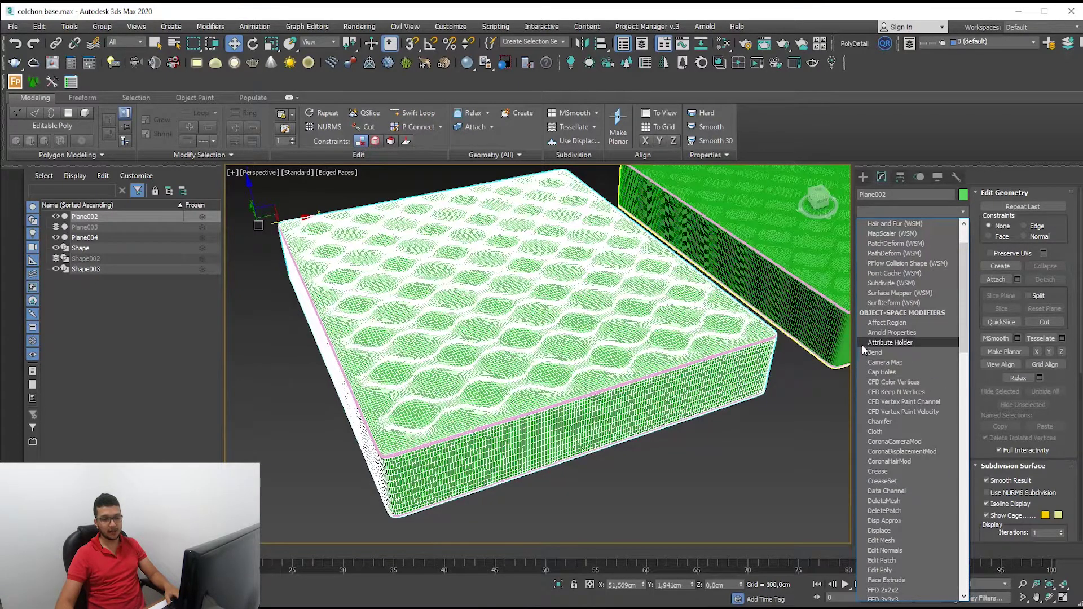
left_click(877, 430)
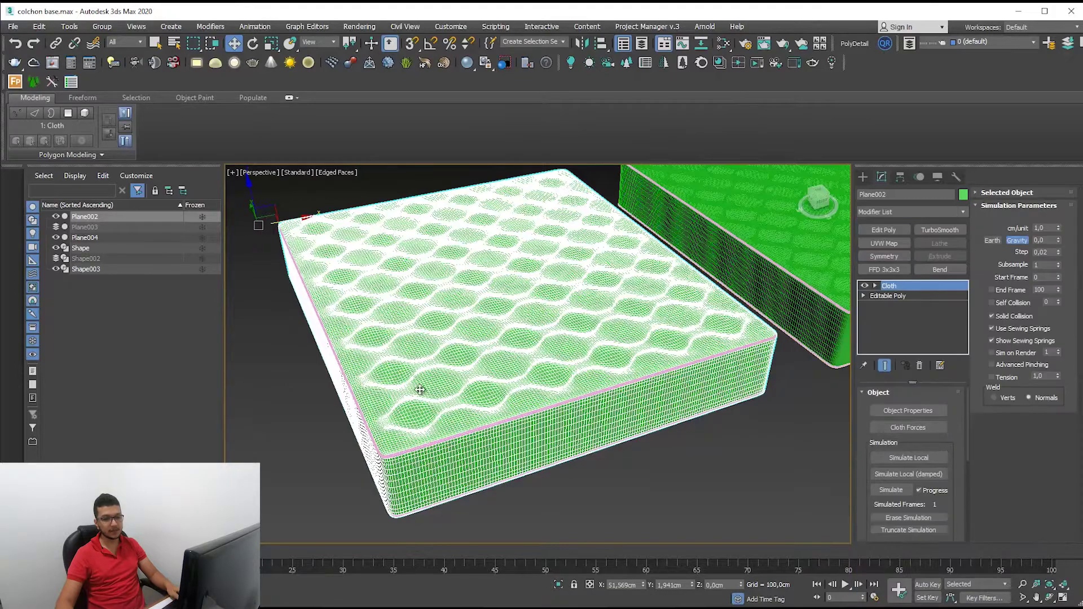
middle_click_drag(416, 387, 838, 411, "alt")
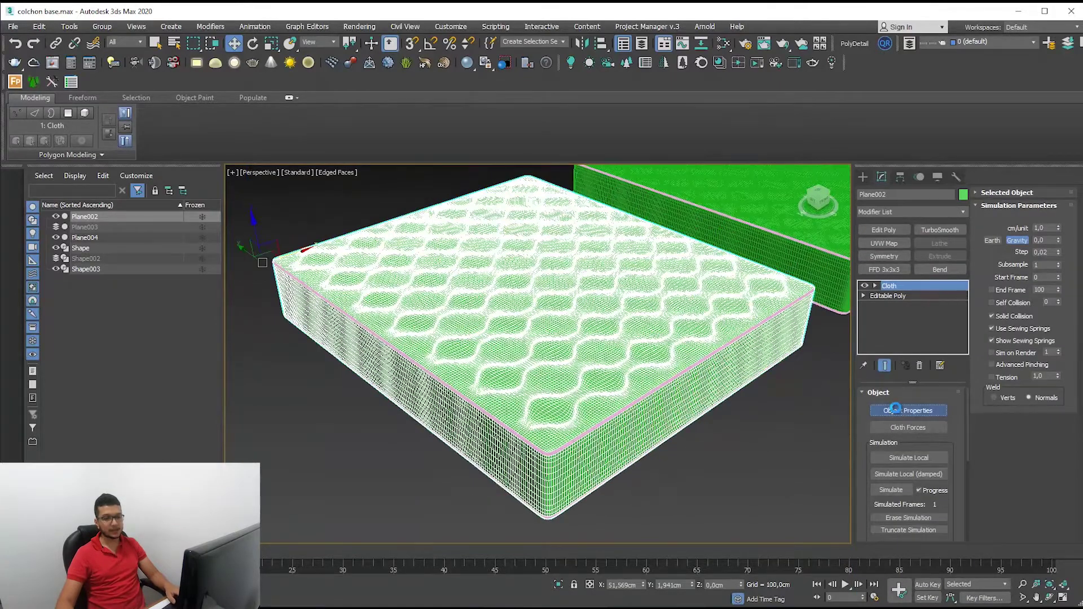
- In Cloth Object Properties, make Plane002 a Cloth object with Pressure 10
left_click(896, 409)
left_click(430, 150)
left_click(514, 139)
left_click(574, 407)
type("10")
left_click(447, 494)
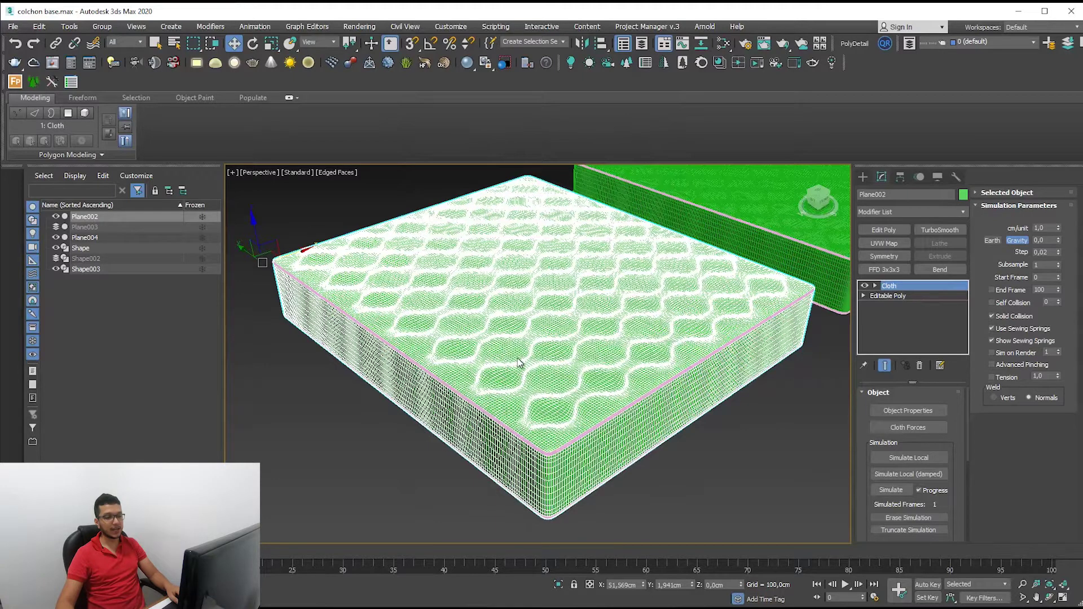
- Run Simulate Local so the quilting puffs up
scroll(520, 371, "up", 3)
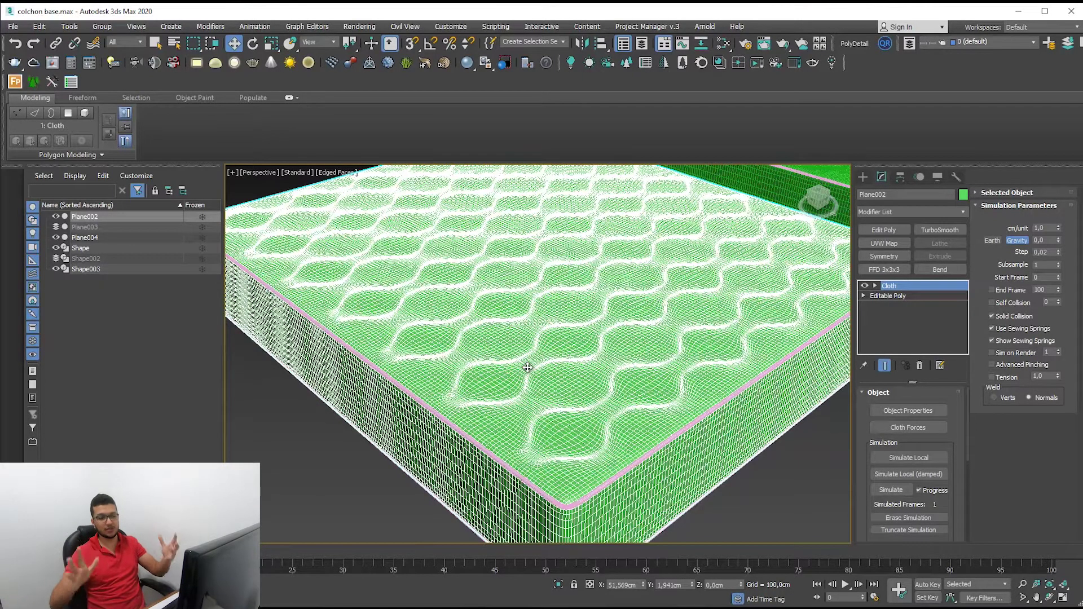
key("z")
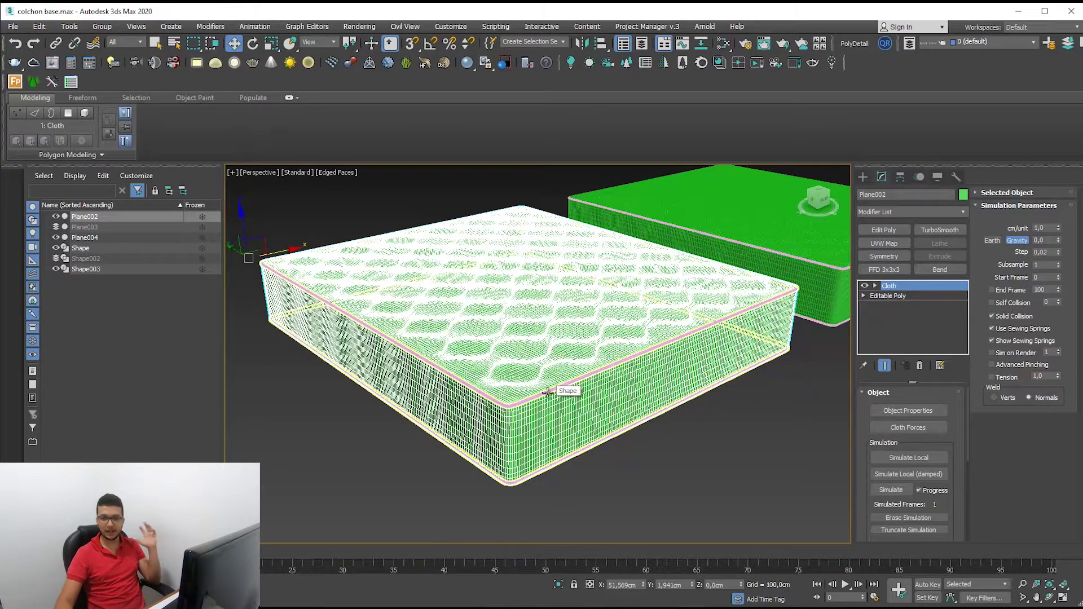
left_click(924, 459)
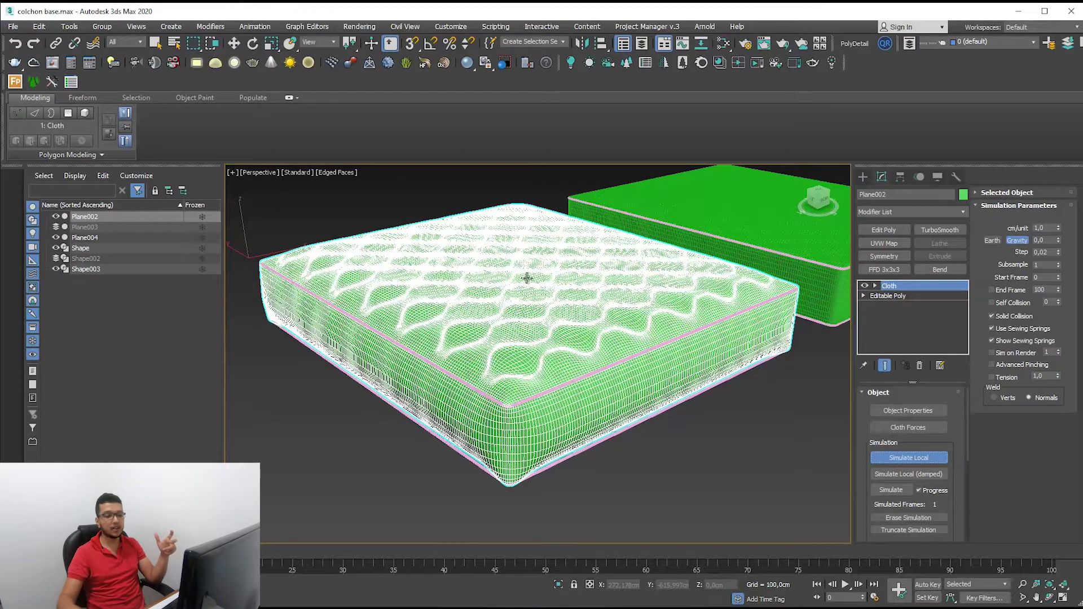
- Stop the local simulation and inspect the puffed mattress top
left_click(912, 457)
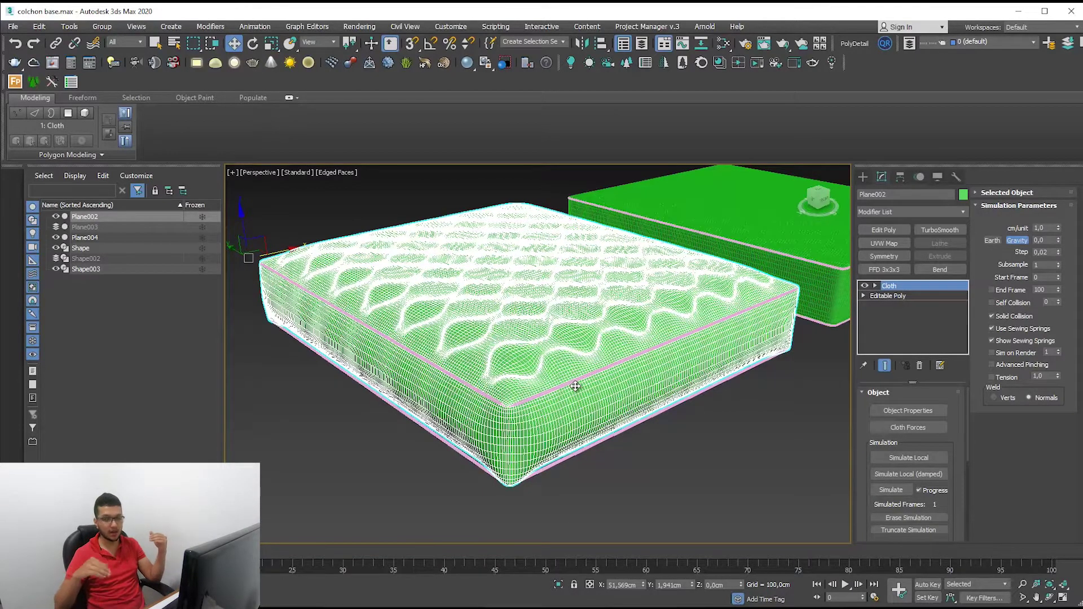
mouse_move(575, 386)
middle_mouse_down("alt")
mouse_move(655, 482)
mouse_move(682, 472)
middle_mouse_up("alt")
scroll(564, 384, "up", 3)
middle_click_drag(557, 373, 571, 399)
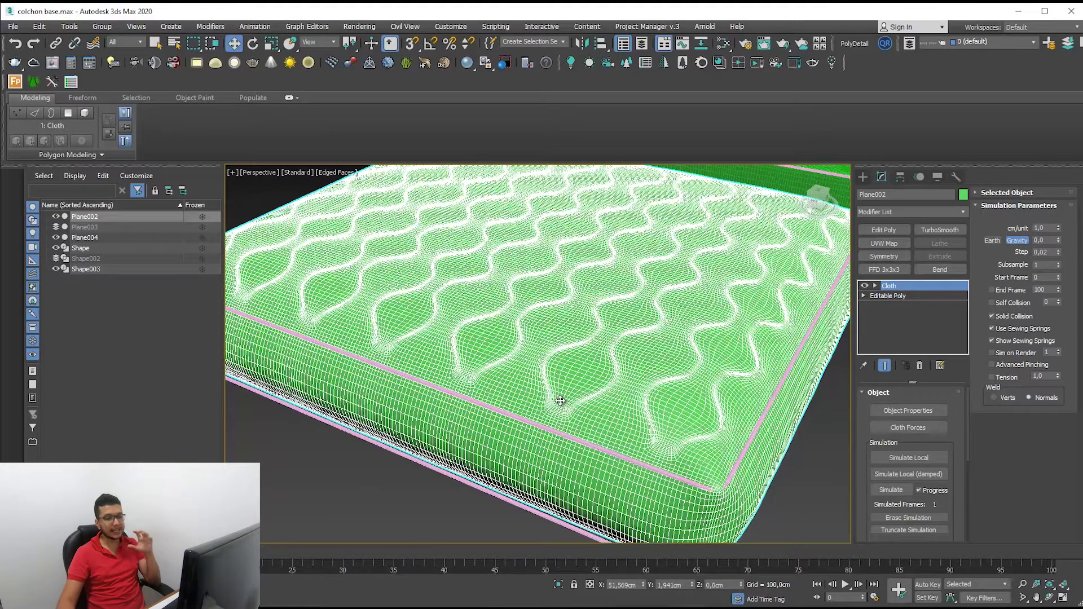
scroll(560, 401, "up", 2)
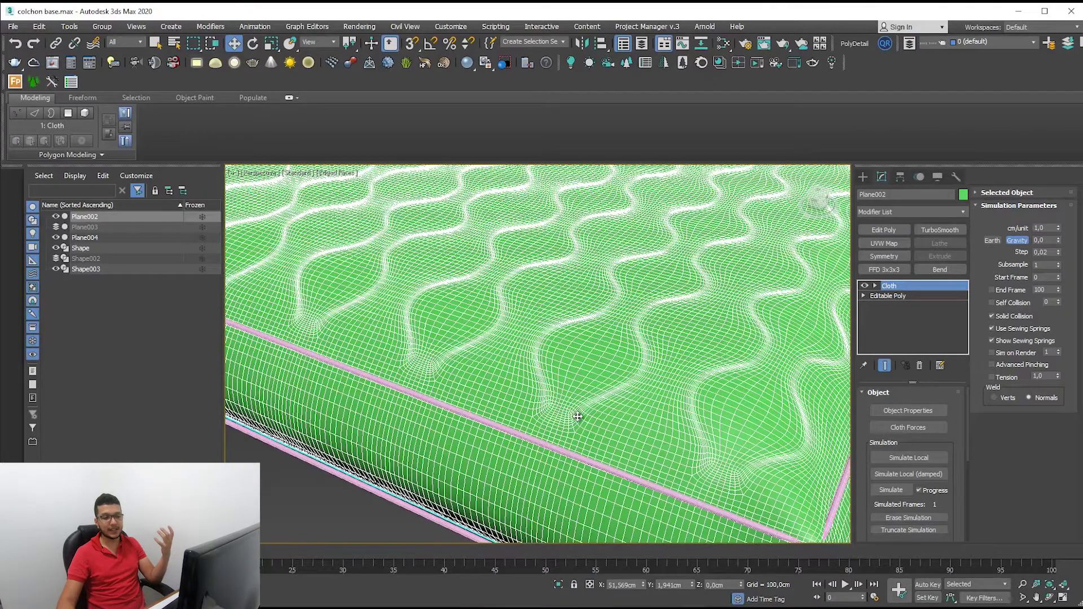
scroll(577, 417, "down", 2)
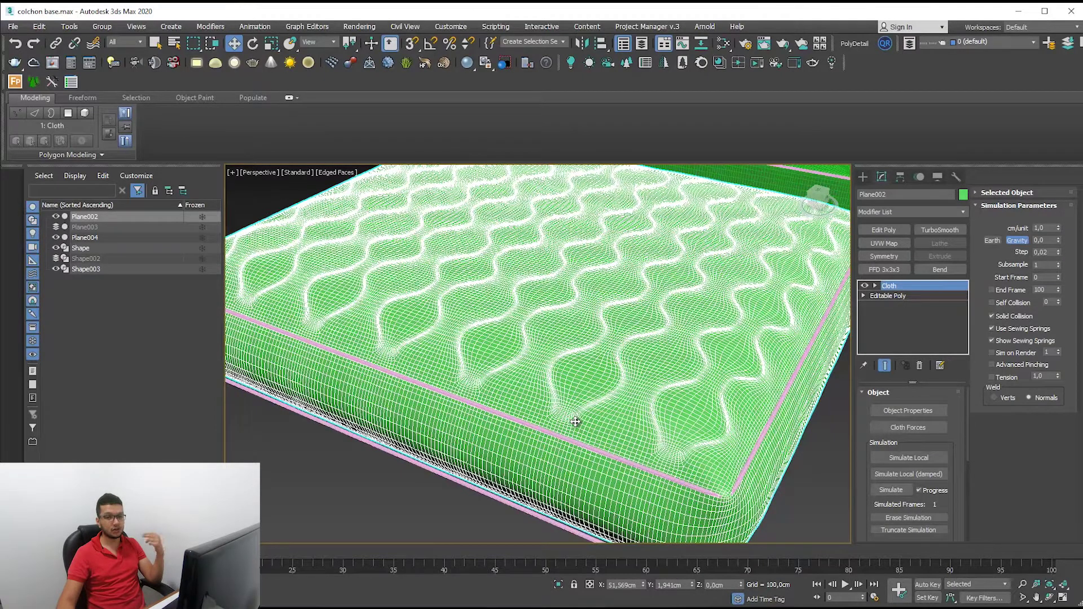
- Reset the cloth state and enter the Cloth modifier's Group sub-object level
left_click_drag(949, 511, 946, 390)
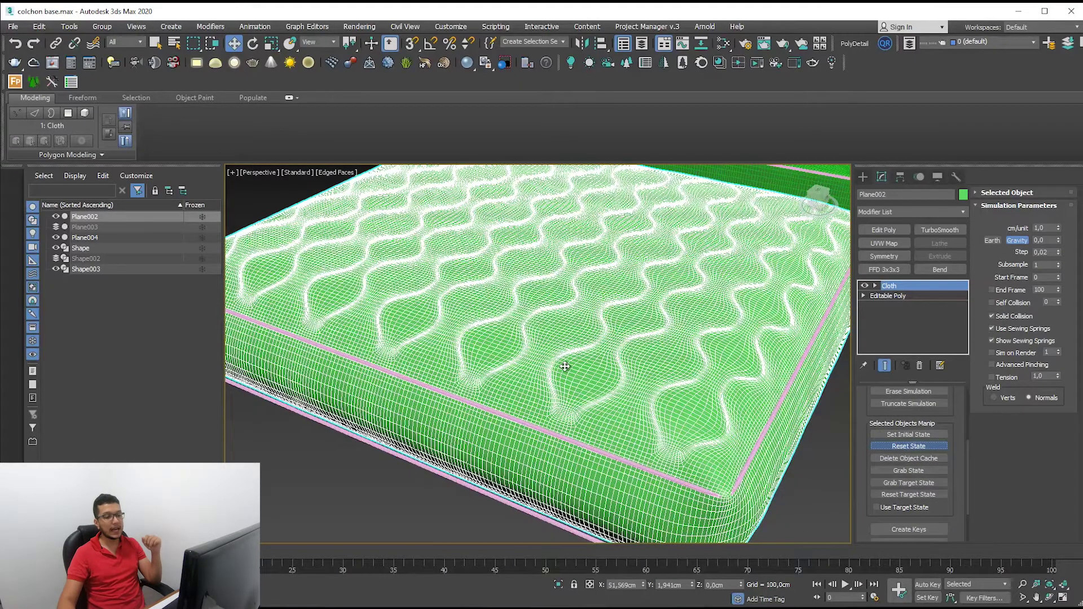
scroll(564, 367, "down", 2)
scroll(513, 391, "up", 2)
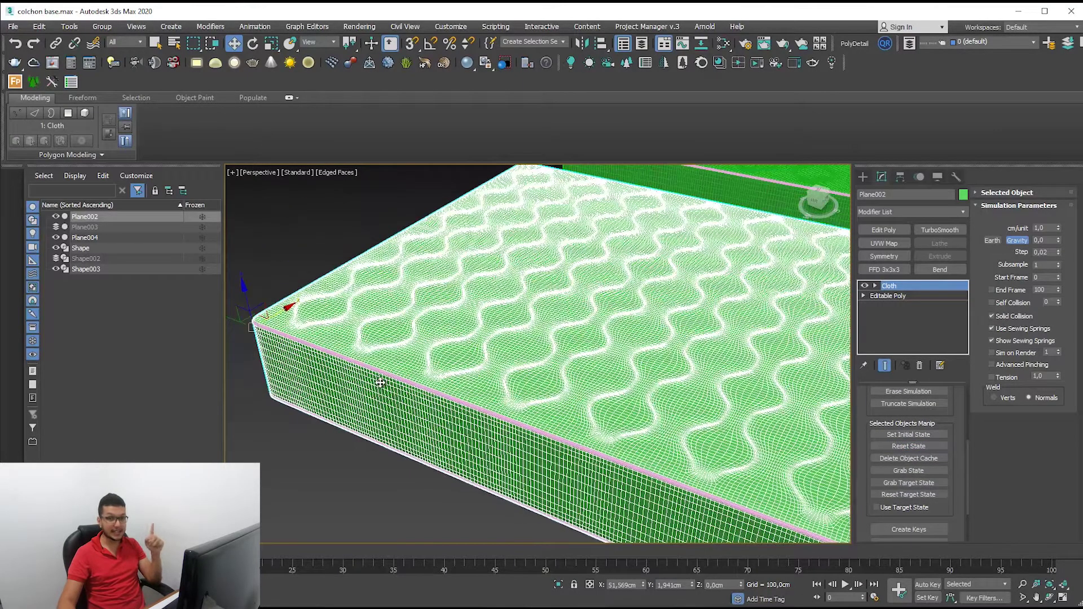
left_click(875, 287)
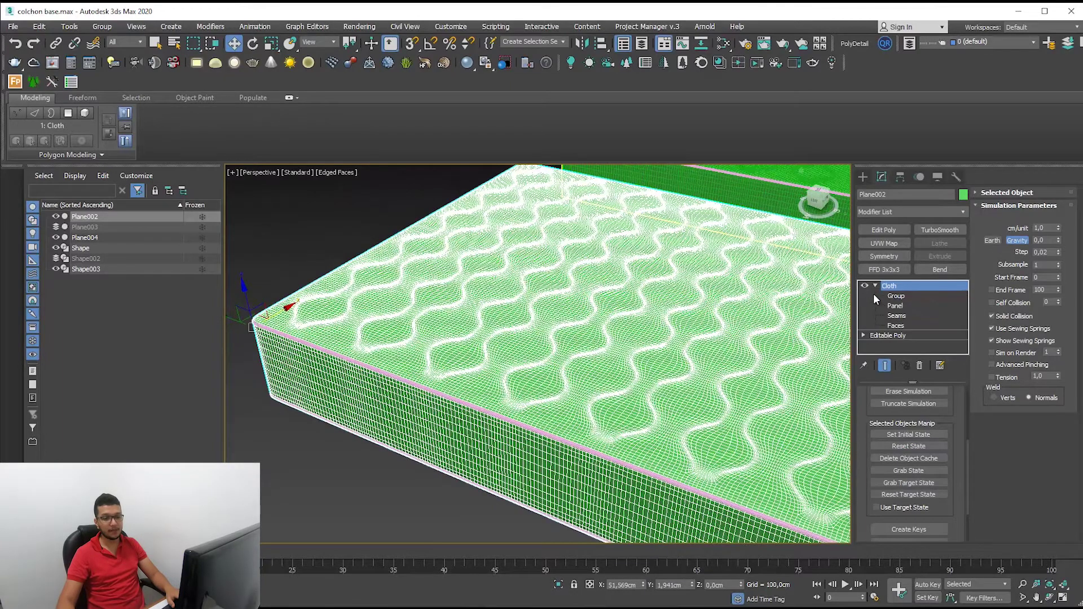
- Select a seam vertex on the mattress top and extend it to its full vertex loop
scroll(417, 332, "up", 1)
scroll(420, 362, "up", 2)
scroll(426, 406, "up", 2)
scroll(430, 432, "up", 1)
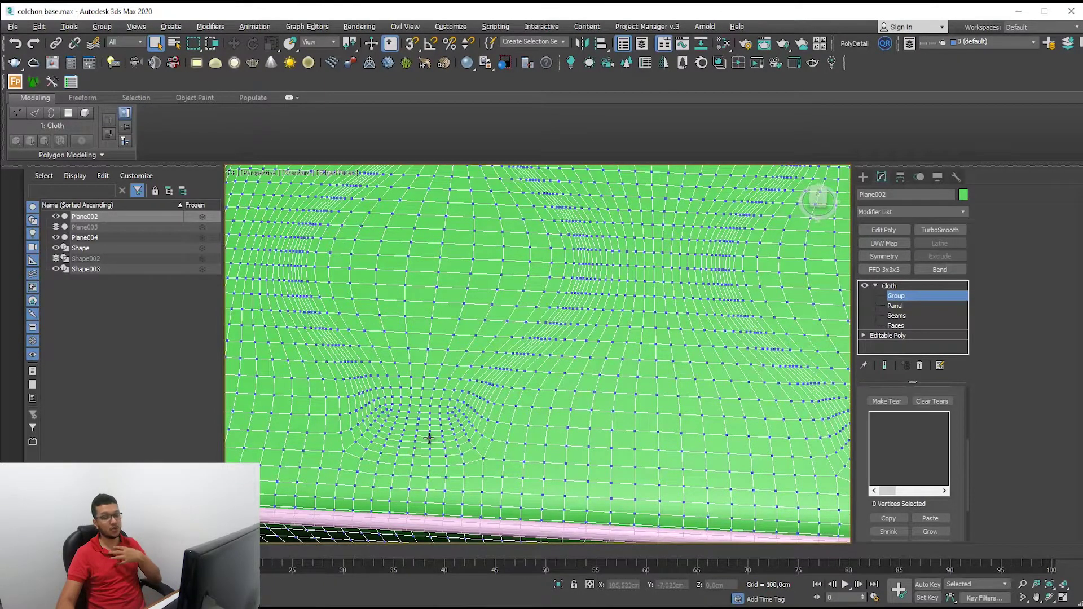
scroll(415, 448, "up", 2)
middle_click_drag(410, 481, 443, 485)
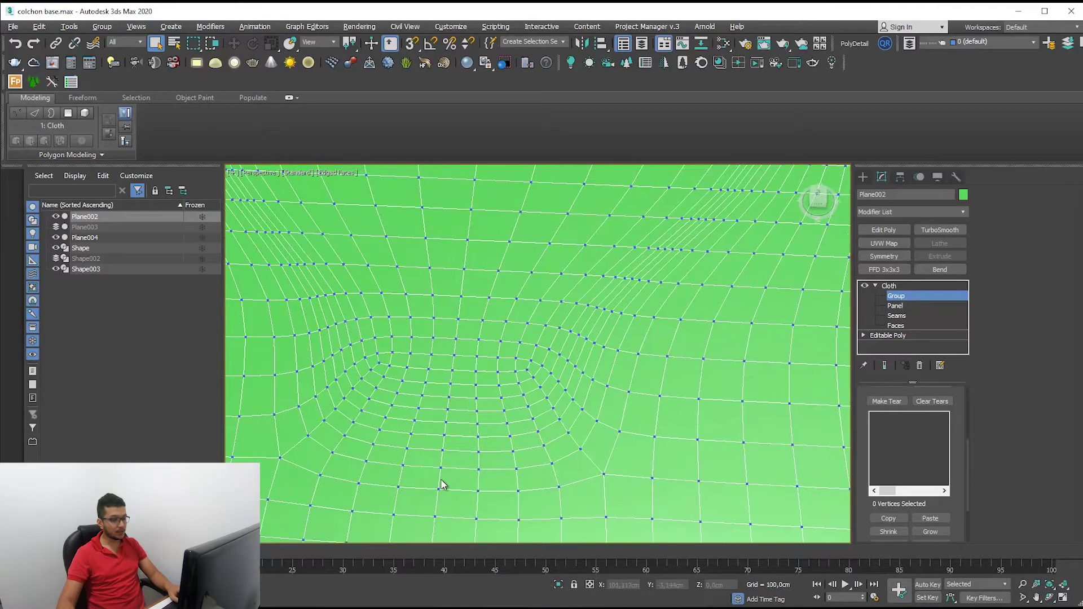
left_click(444, 435)
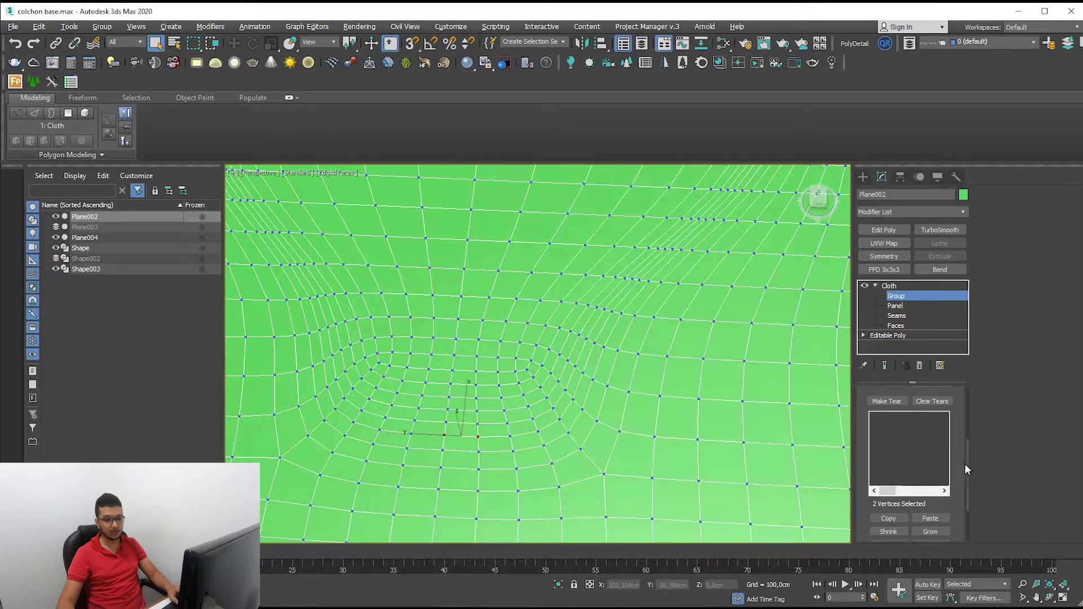
scroll(965, 470, "down", 3)
left_click(937, 505)
scroll(524, 448, "down", 5)
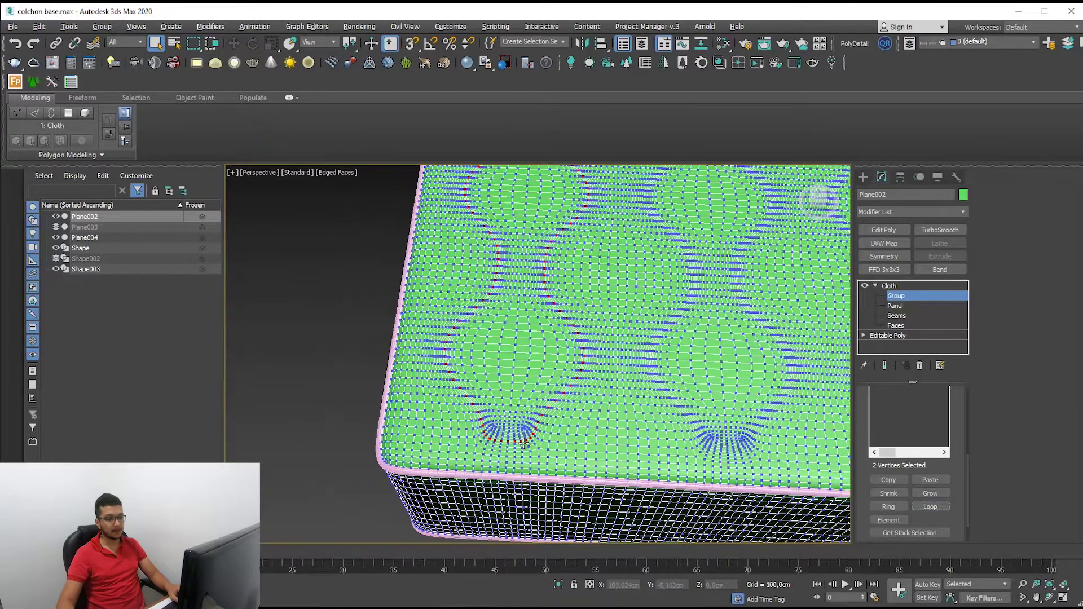
scroll(525, 448, "down", 2)
scroll(511, 447, "up", 8)
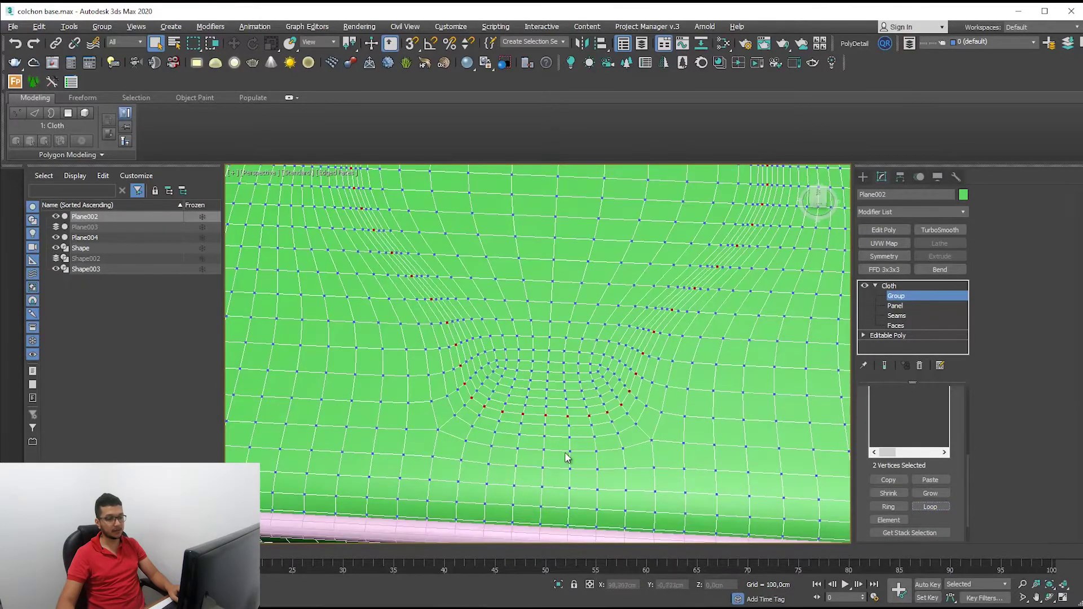
scroll(467, 416, "down", 2)
scroll(658, 438, "down", 4)
scroll(461, 427, "up", 5)
scroll(471, 429, "up", 2)
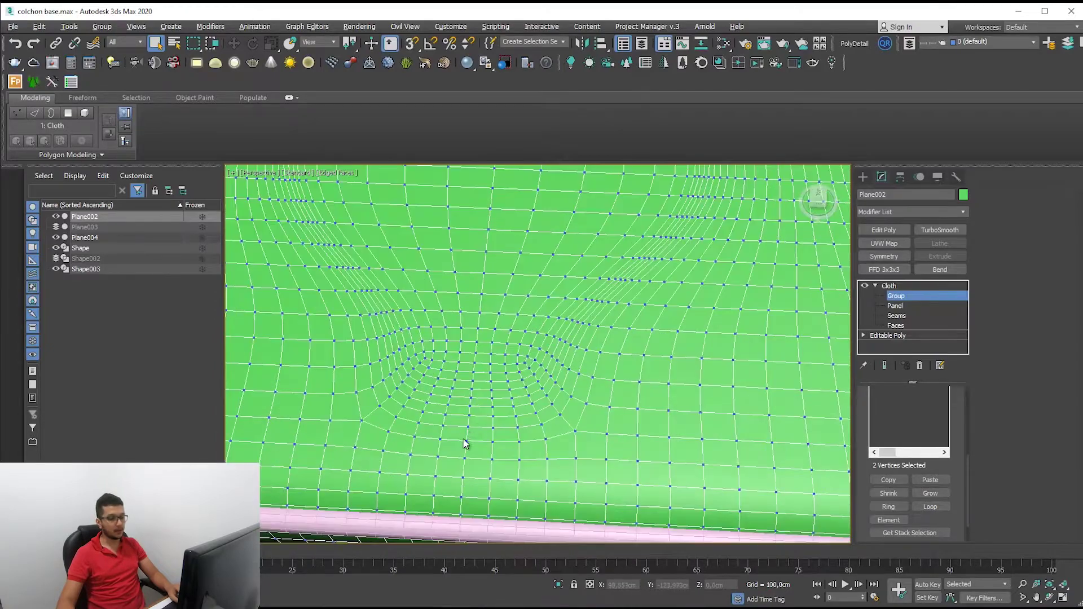
- Add another seam vertex and its loops, reaching 1538 vertices, checking from several views
left_click(471, 406)
left_click(940, 506)
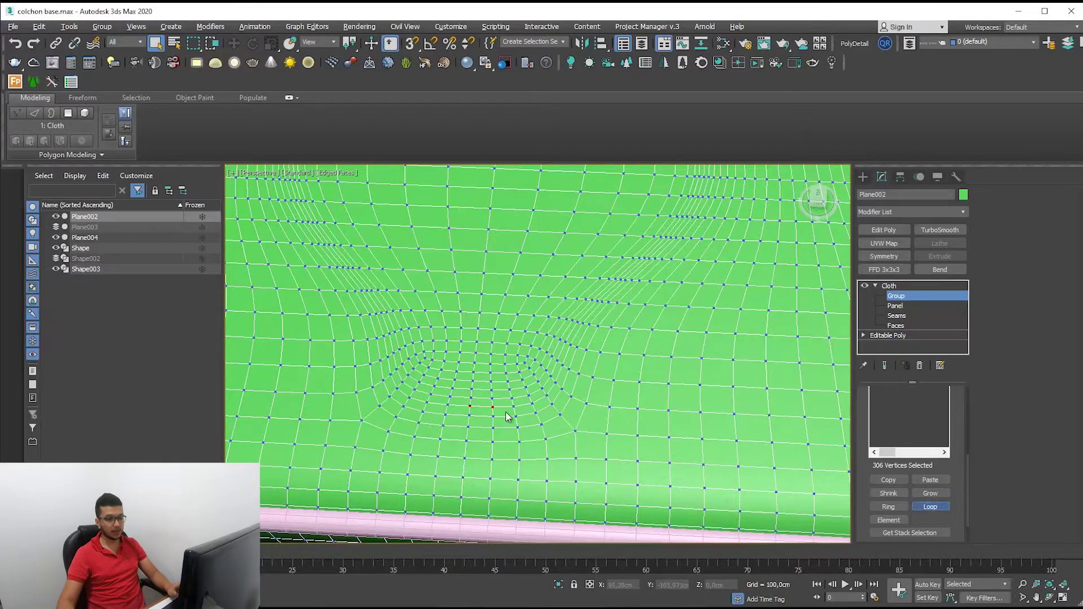
scroll(514, 428, "down", 3)
scroll(515, 431, "down", 4)
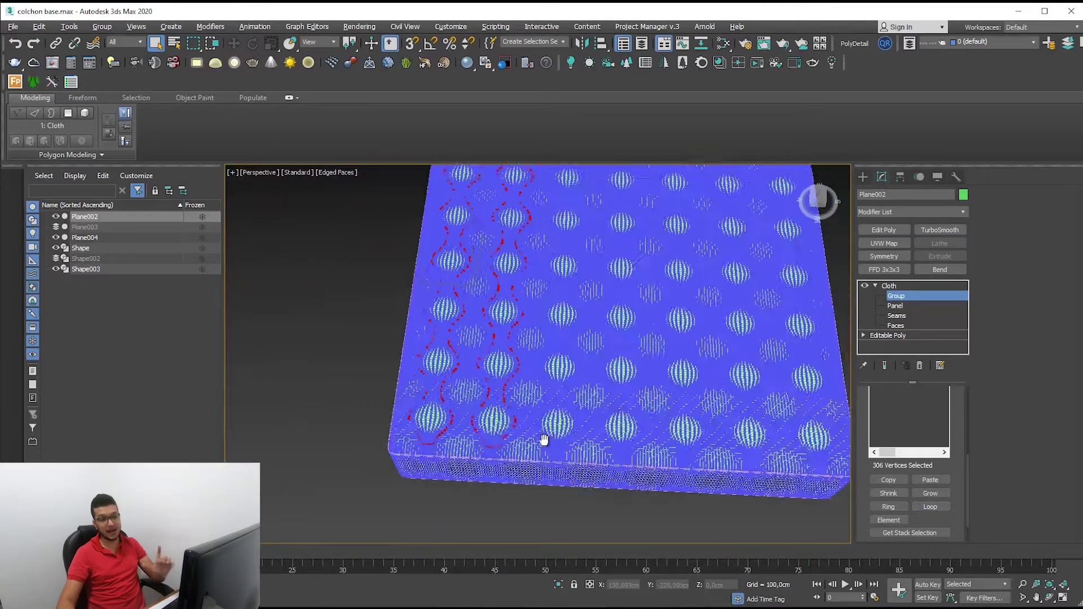
scroll(552, 428, "down", 1)
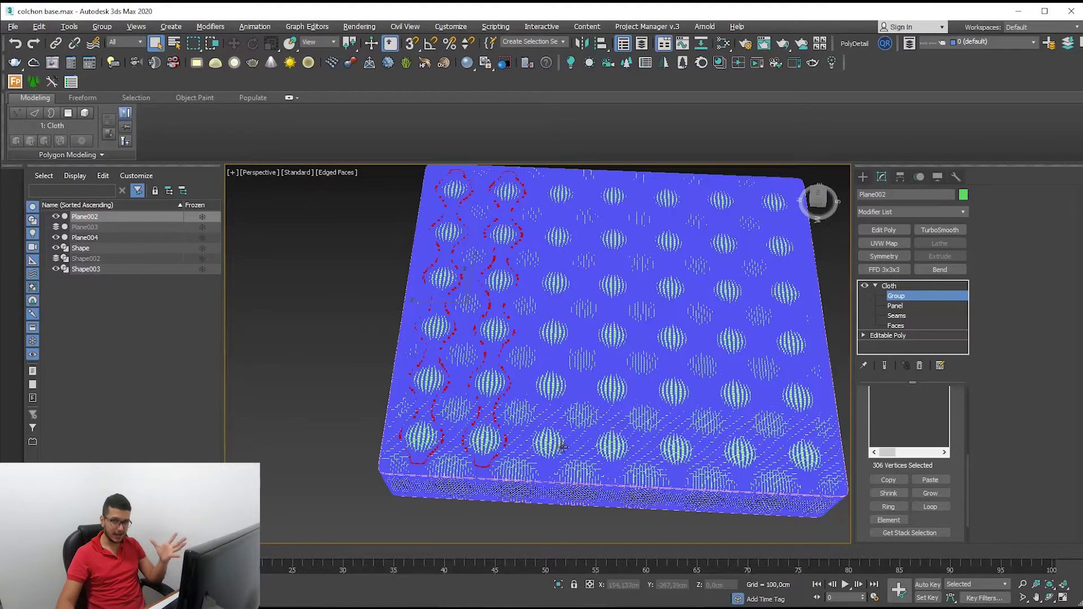
scroll(573, 422, "up", 2)
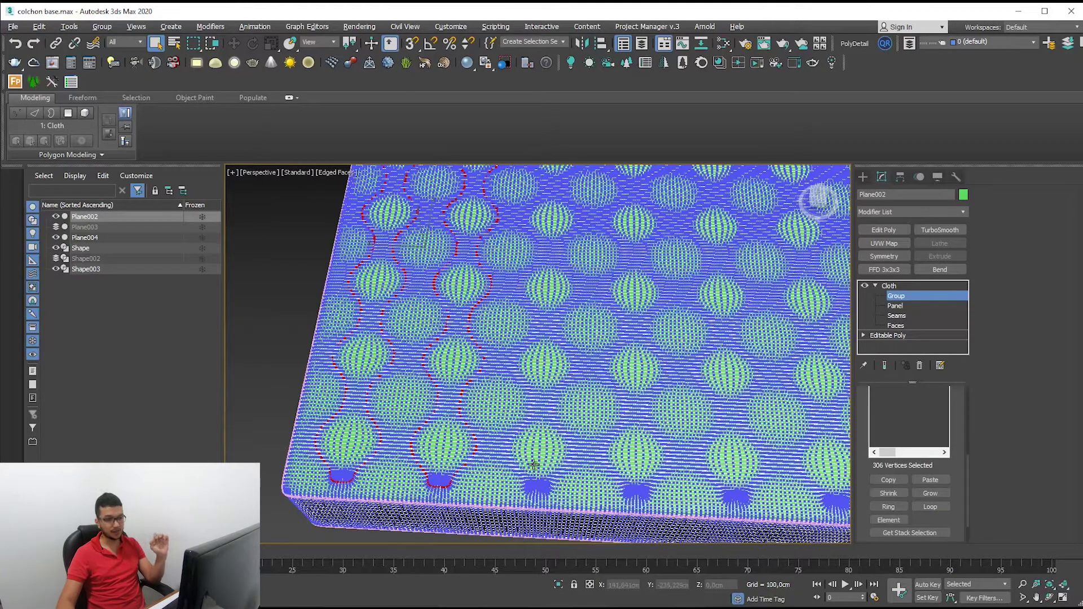
scroll(534, 421, "down", 1)
scroll(500, 418, "down", 2)
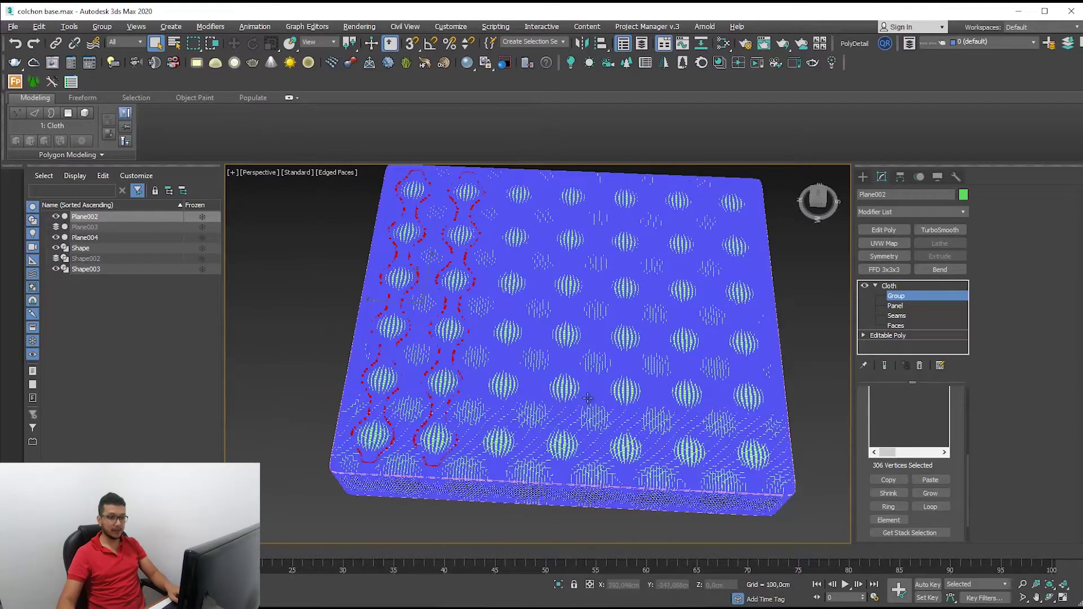
middle_click_drag(581, 442, 627, 446, "alt")
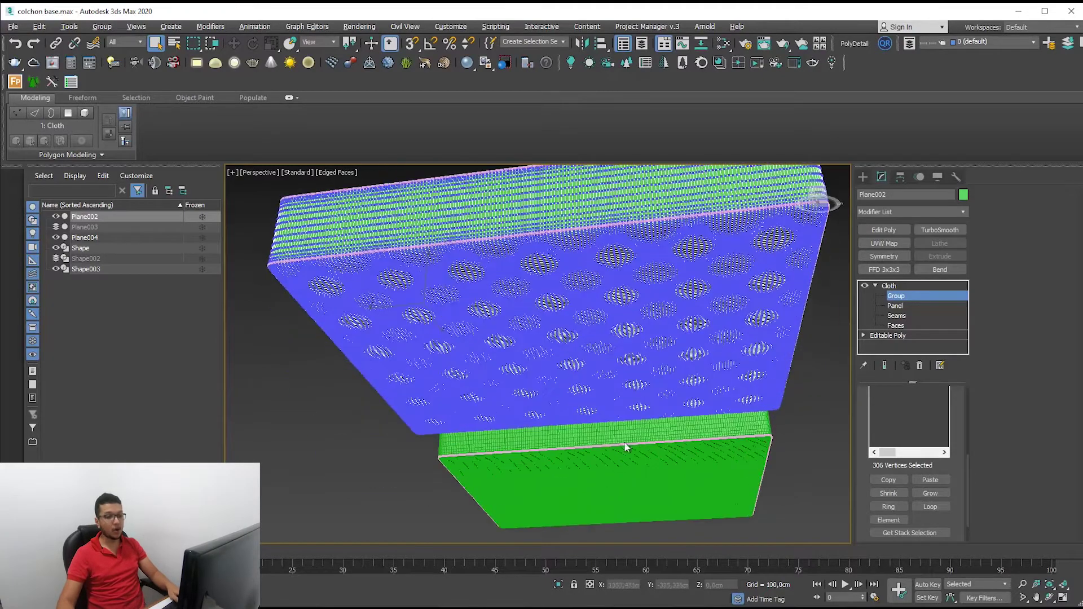
key("shift+z")
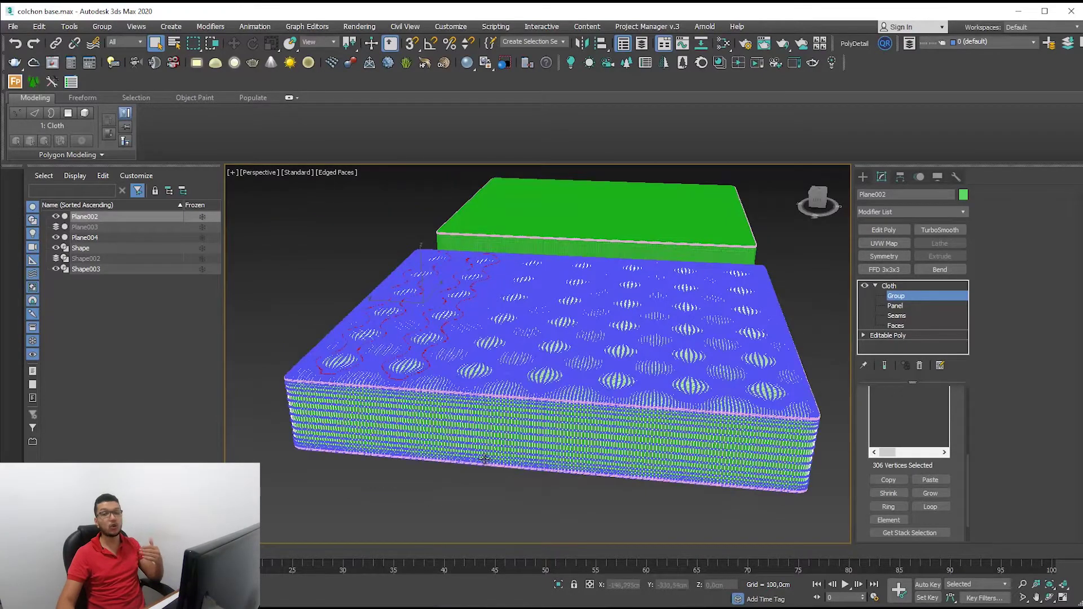
key("shift+z")
key("shift+z")
key("shift+z")
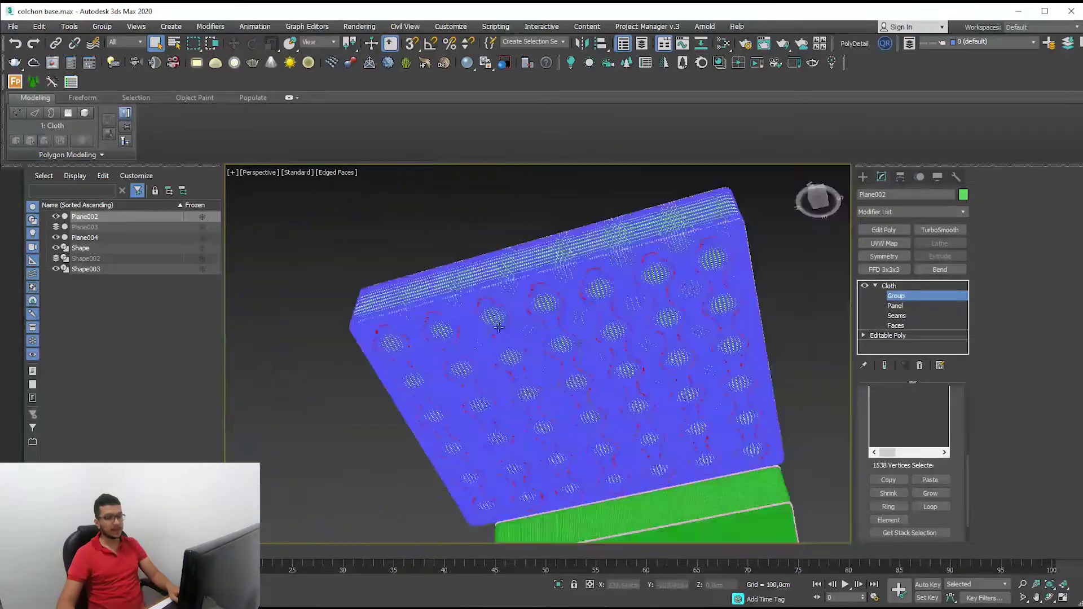
key("shift+z")
key("shift+z")
key("shift+z")
key("shift+z")
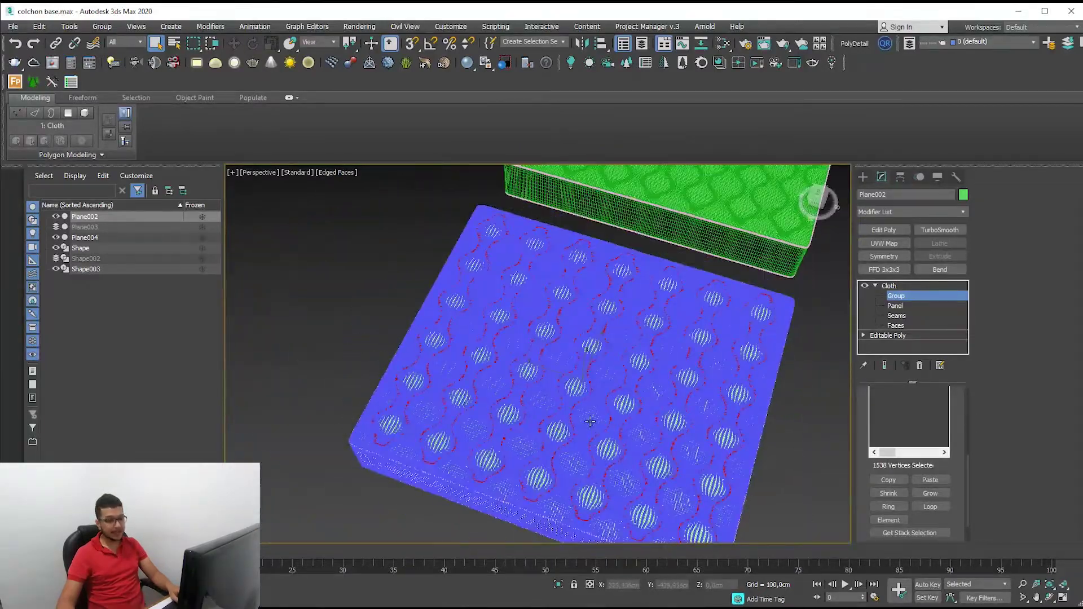
middle_click_drag(591, 421, 728, 257, "alt")
key("shift+z")
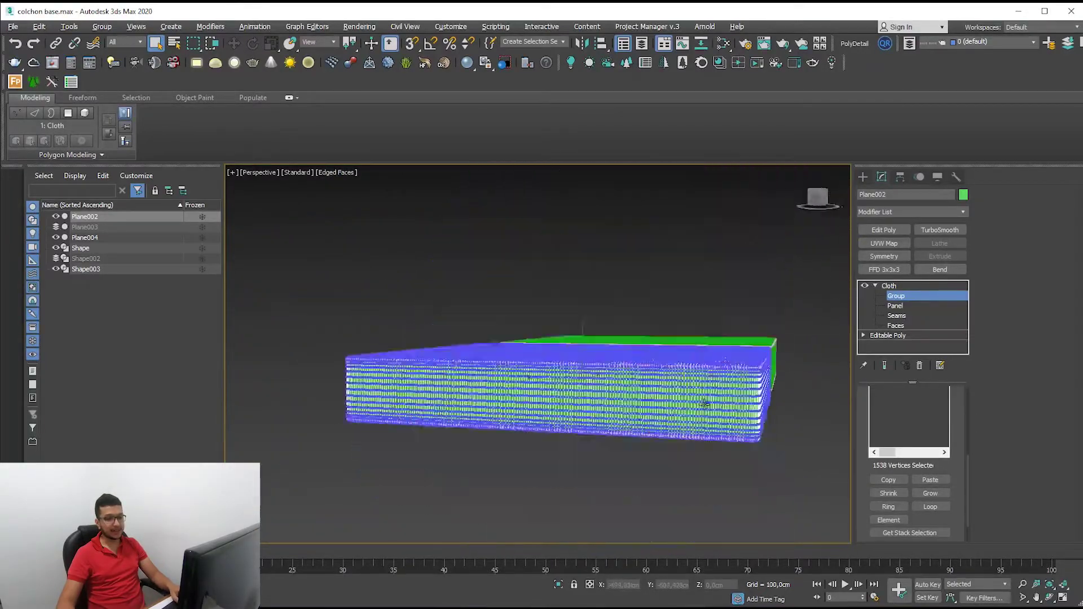
key("shift+z")
key("shift+z")
key("shift+z")
key("shift+z")
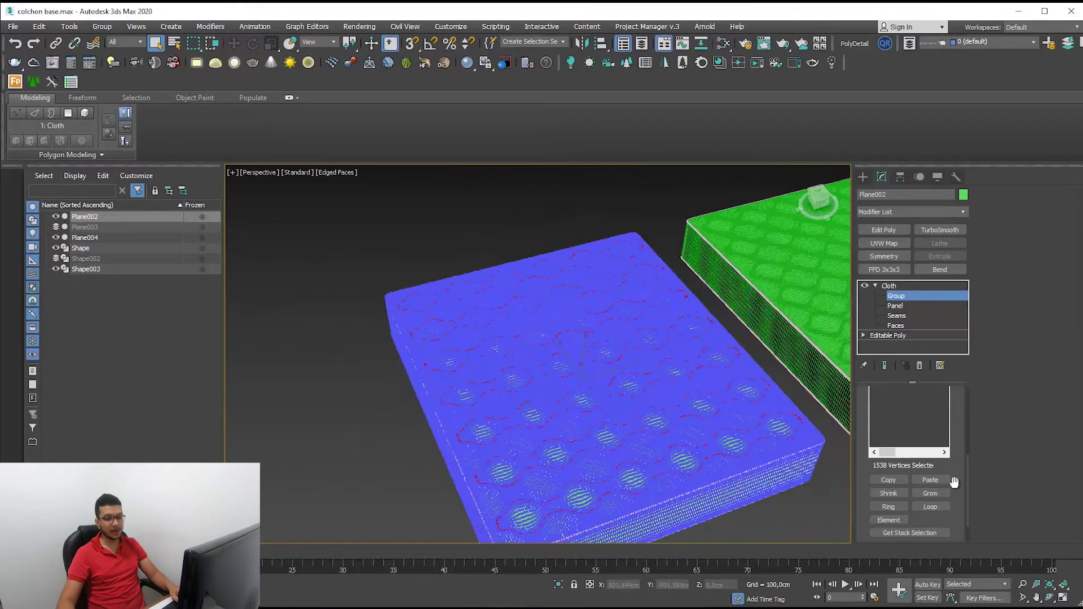
scroll(966, 449, "up", 3)
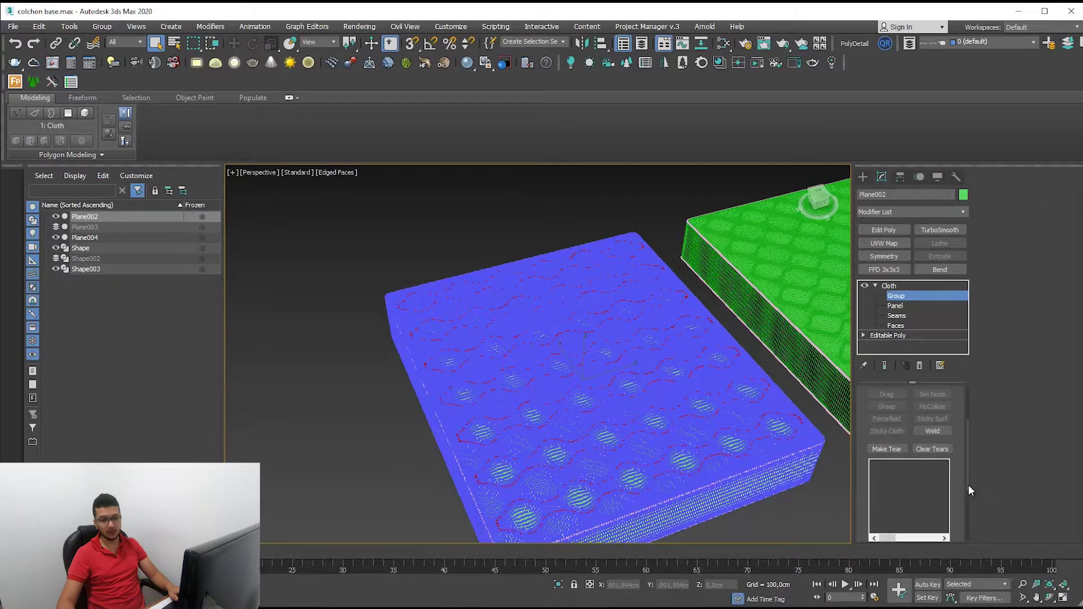
- Make a cloth group from the selected vertices named 'Costuras Colchon'
left_click_drag(970, 486, 967, 446)
left_click(885, 406)
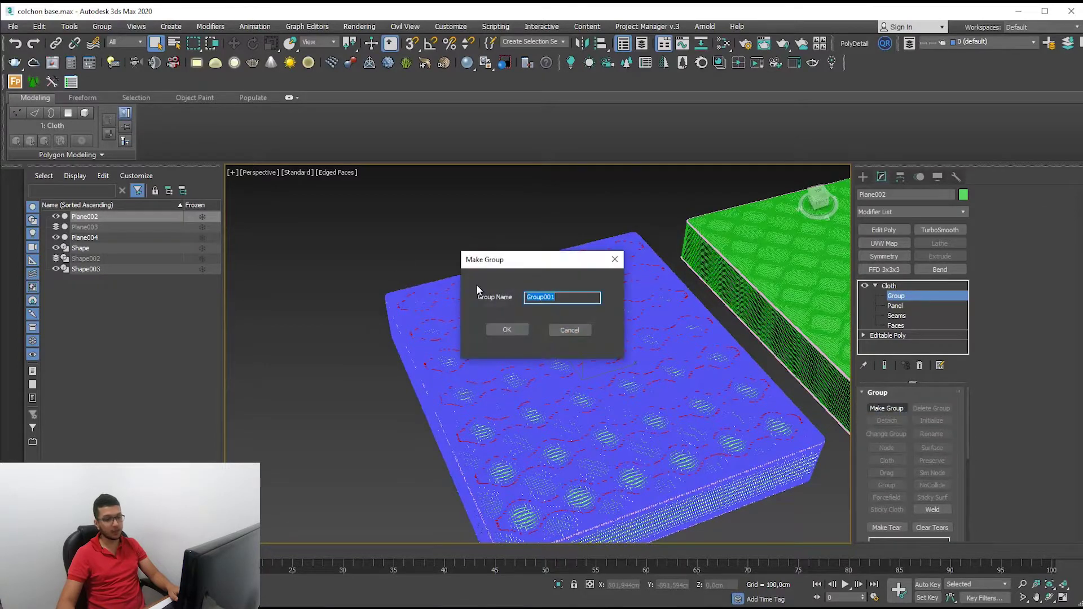
type("Costuras Colchon")
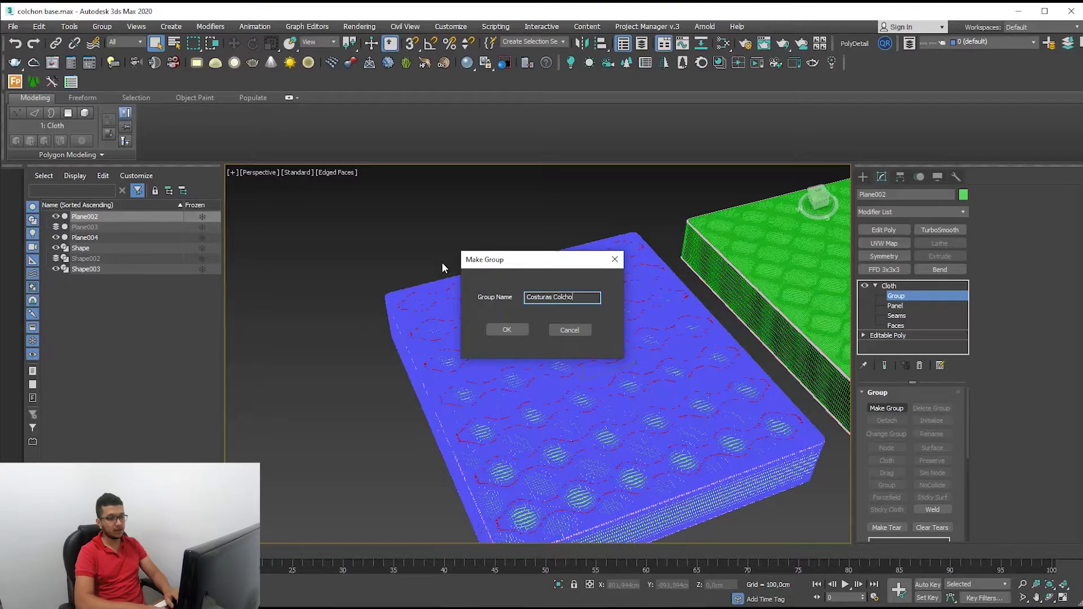
left_click(497, 329)
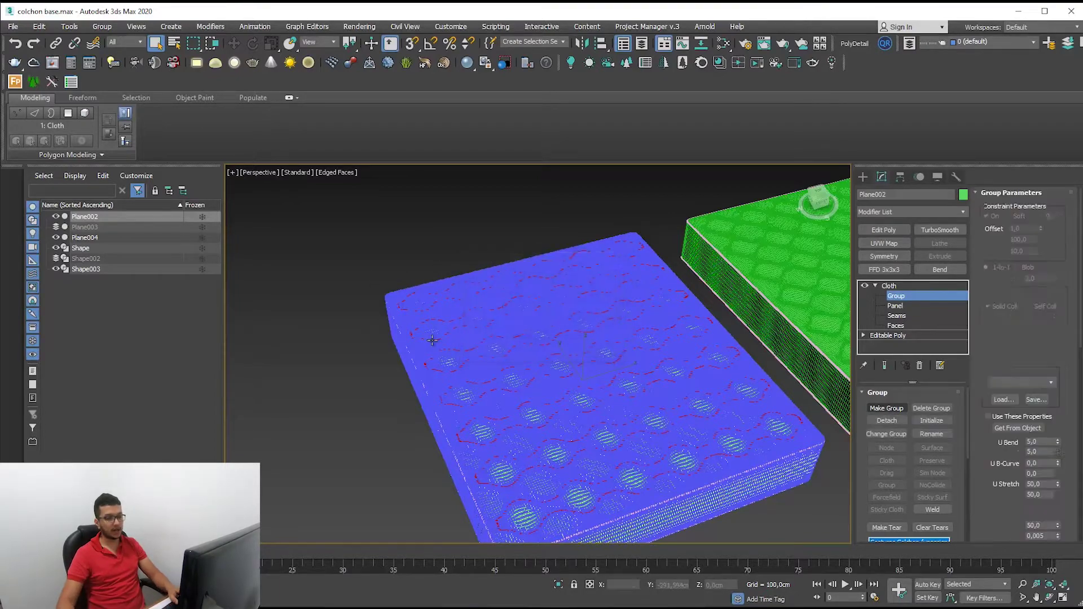
- Enable Use These Properties for the Costuras Colchon group and display its seam vertices
mouse_move(323, 315)
middle_mouse_down("alt")
mouse_move(333, 378)
mouse_move(353, 344)
mouse_move(418, 423)
middle_mouse_up("alt")
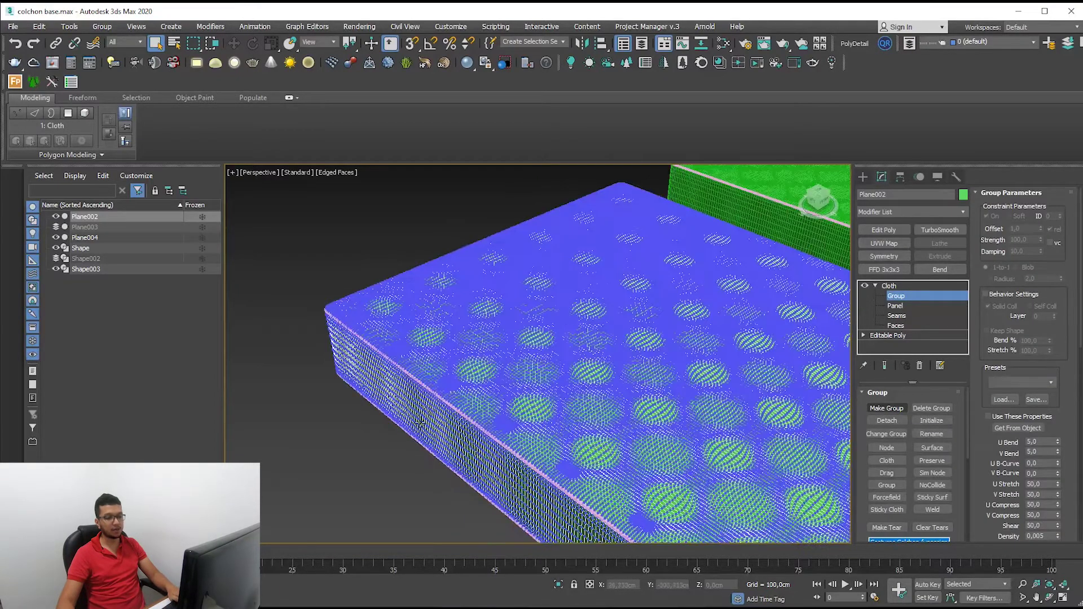
left_click_drag(967, 422, 970, 458)
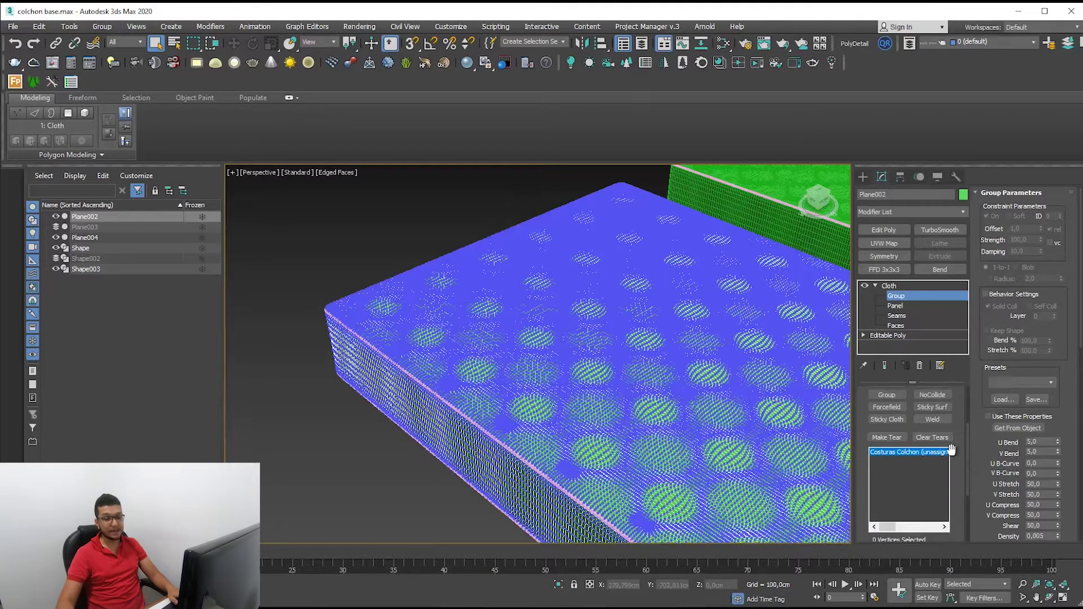
scroll(981, 466, "down", 2)
scroll(1004, 509, "down", 3)
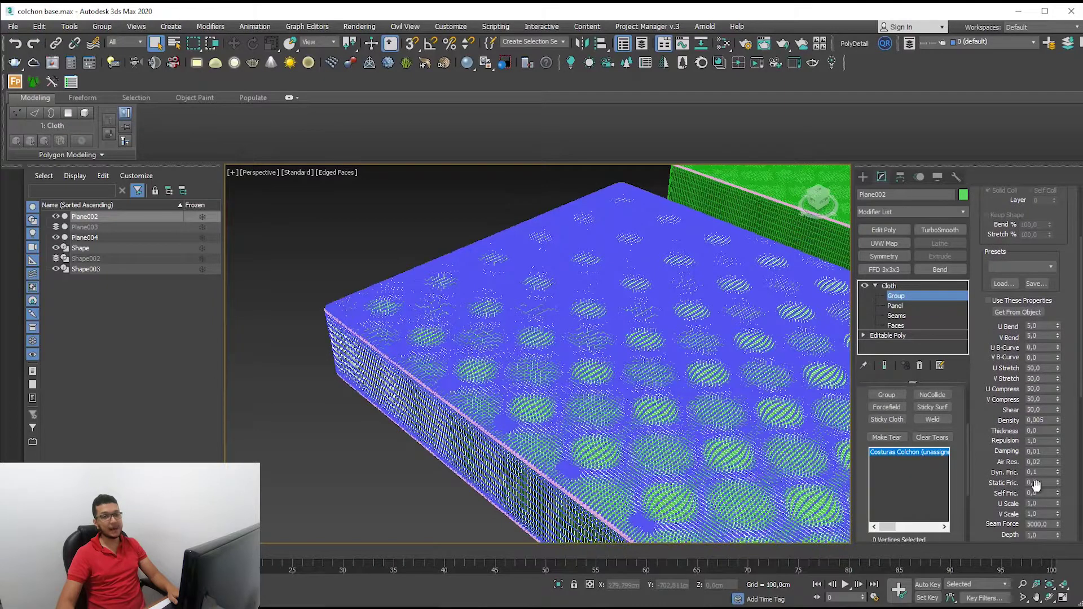
scroll(998, 361, "up", 1)
left_click(994, 331)
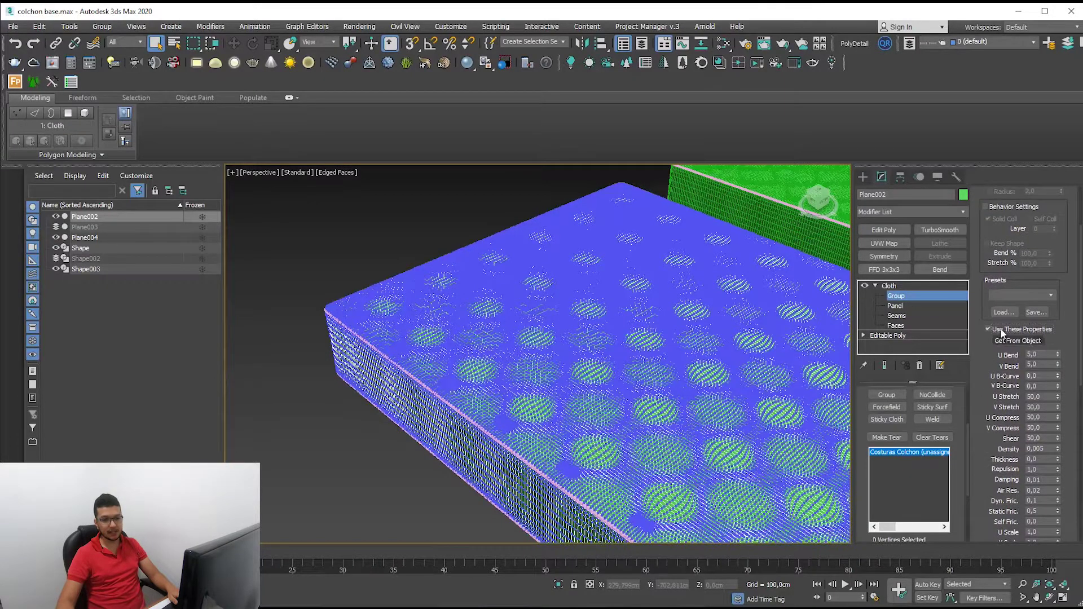
scroll(986, 445, "down", 3)
left_click(926, 451)
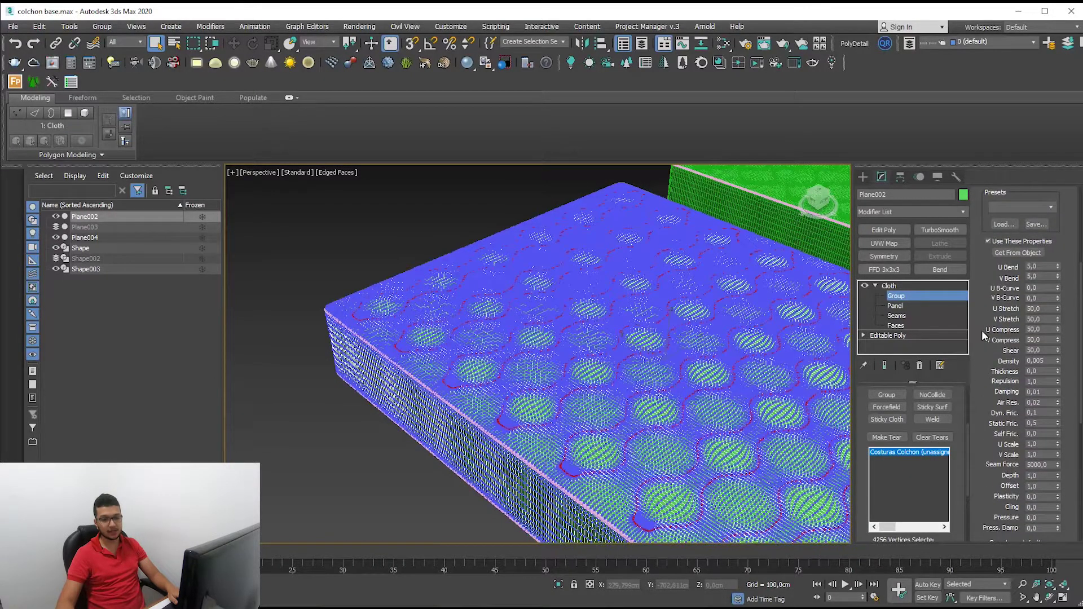
- Enter 0,3 for both U Scale and V Scale in the group parameters
left_click_drag(995, 451, 994, 432)
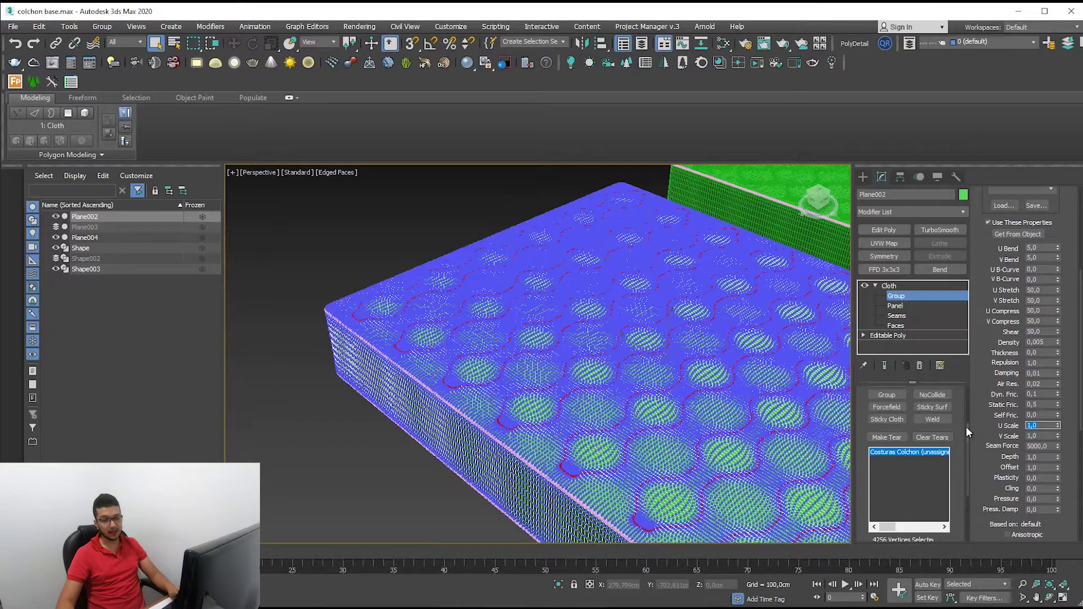
type("0,")
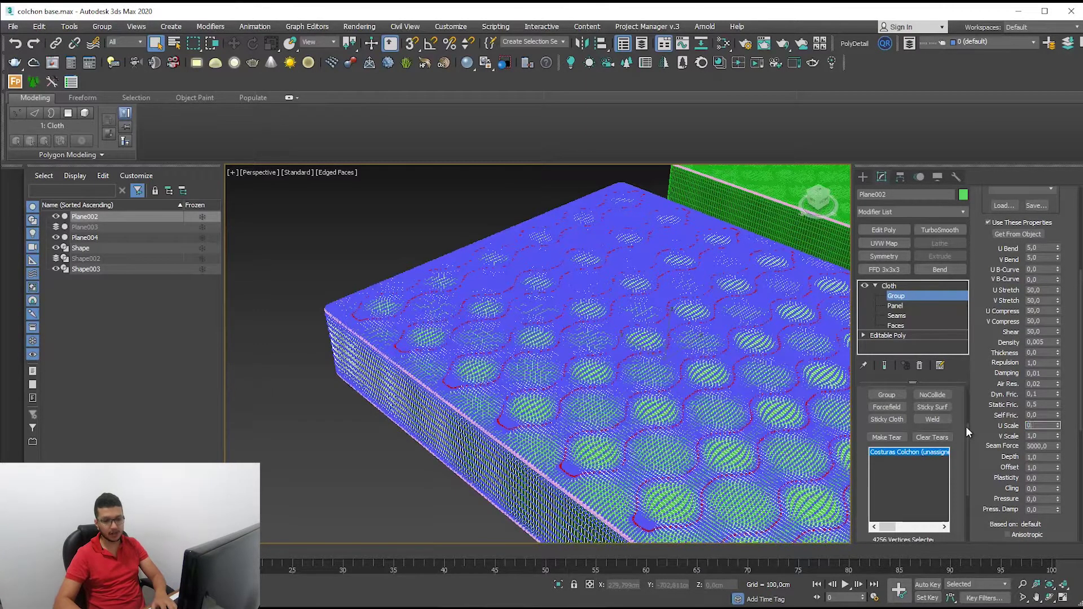
type("3")
key("Tab")
type("3")
key("Return")
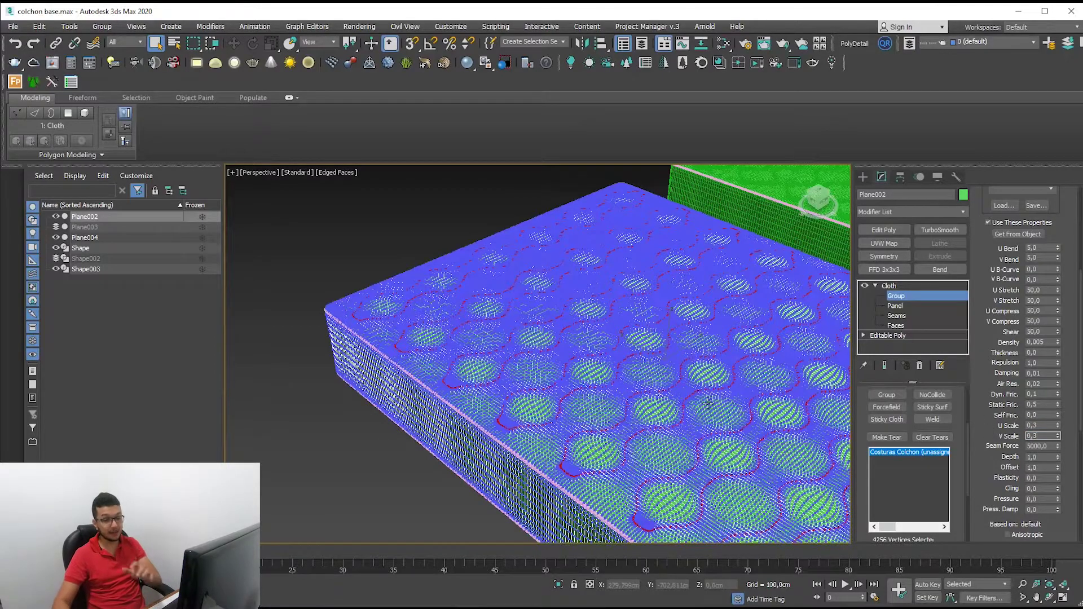
scroll(395, 316, "up", 2)
mouse_move(455, 330)
middle_mouse_down("alt")
mouse_move(432, 326)
mouse_move(478, 382)
mouse_move(438, 339)
mouse_move(497, 355)
middle_mouse_up("alt")
scroll(432, 326, "down", 5)
left_click(889, 287)
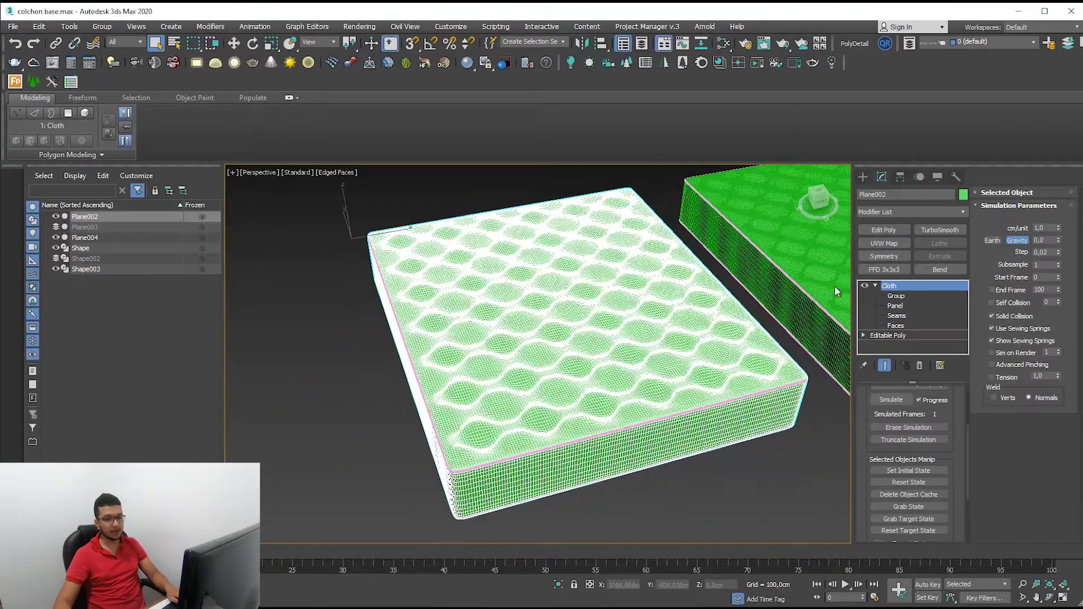
- Turn off Edged Faces so the mattress displays shaded without wireframe
middle_click_drag(463, 308, 480, 293, "alt")
left_click(336, 172)
left_click(369, 304)
middle_click_drag(369, 303, 581, 321, "alt")
scroll(677, 333, "up", 5)
- Hide the second mattress box Plane004 together with its border Shape003
left_click(685, 289)
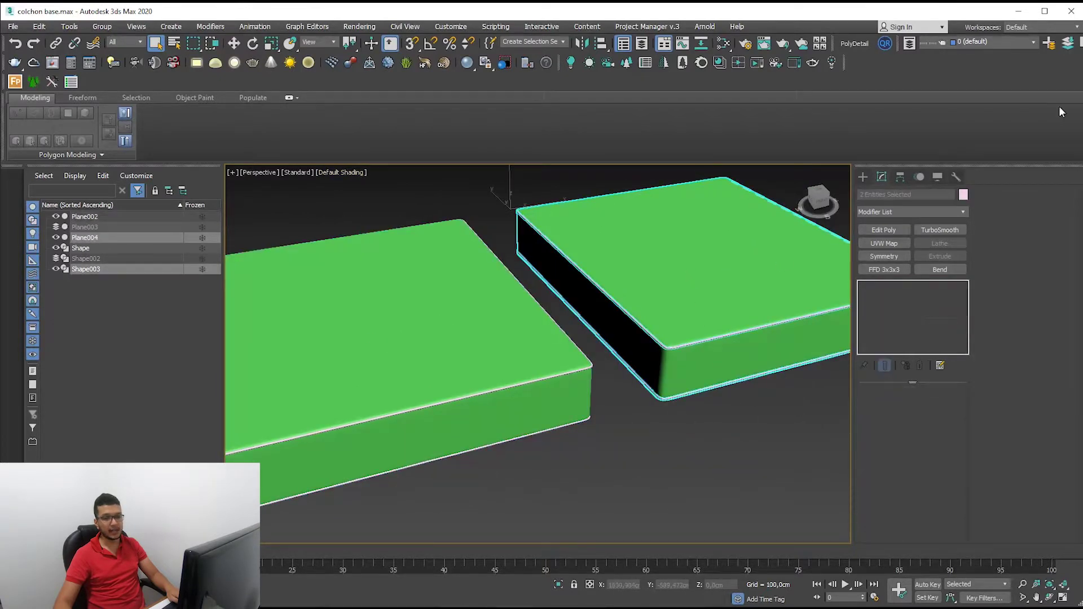
left_click(1031, 40)
left_click(965, 60)
left_click(1068, 42)
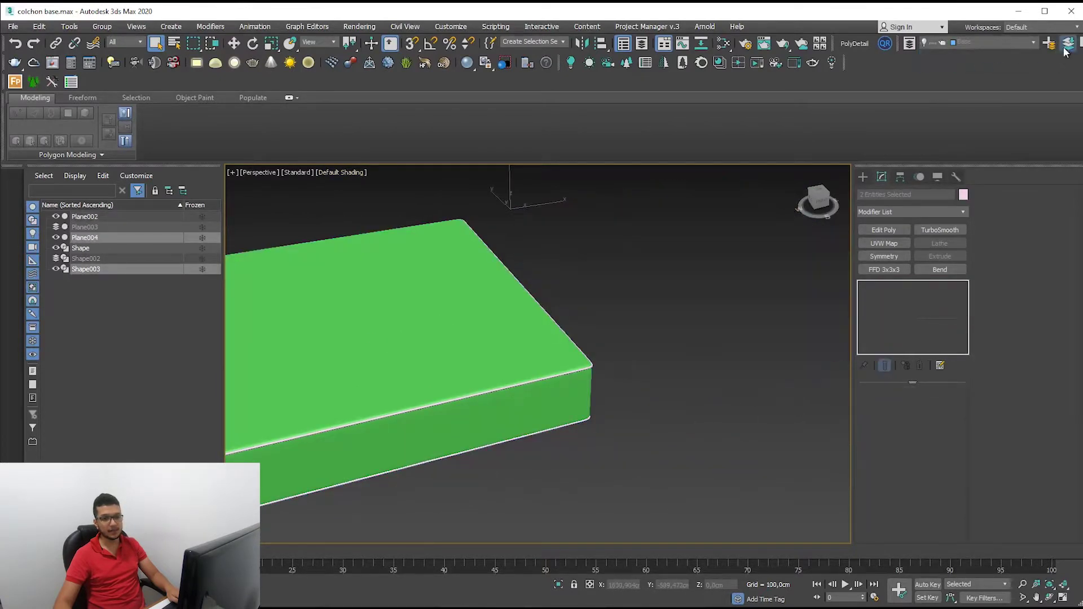
- Select the cloth mattress Plane002 and orbit to see the whole box
scroll(573, 302, "down", 3)
left_click(530, 327)
scroll(559, 317, "up", 2)
scroll(559, 324, "up", 1)
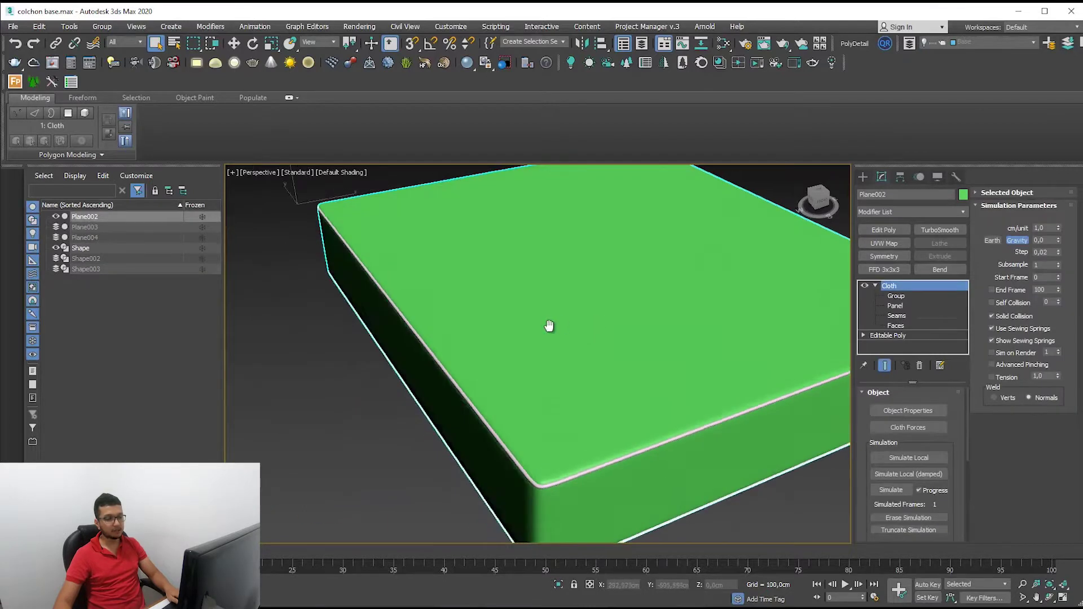
scroll(525, 310, "up", 1)
scroll(513, 309, "down", 2)
mouse_move(632, 313)
middle_mouse_down("alt")
mouse_move(607, 327)
mouse_move(608, 351)
middle_mouse_up("alt")
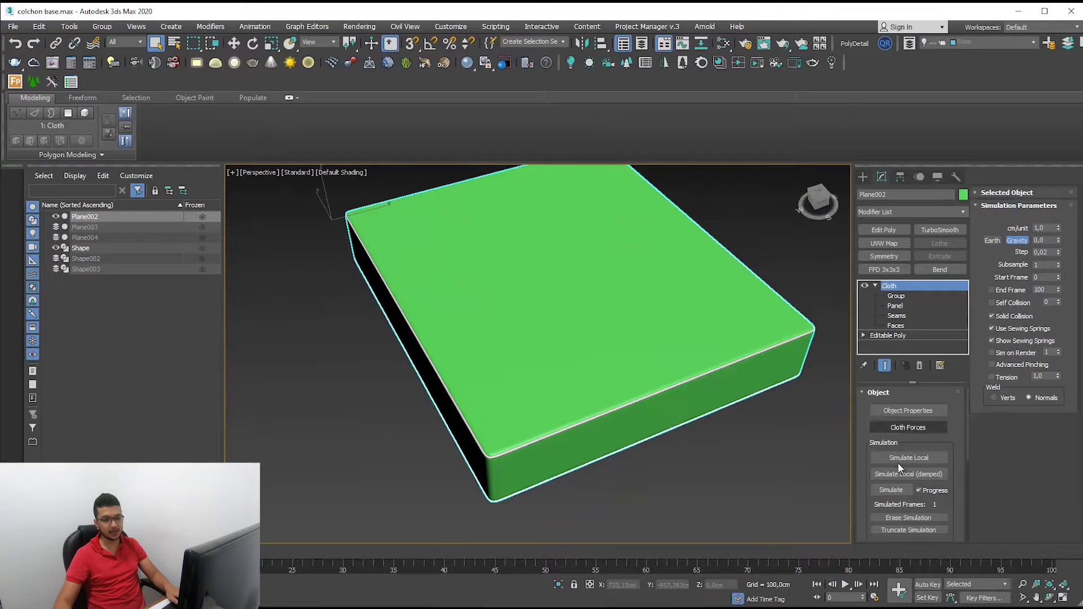
mouse_move(564, 395)
middle_mouse_down("alt")
mouse_move(537, 408)
mouse_move(621, 429)
middle_mouse_up("alt")
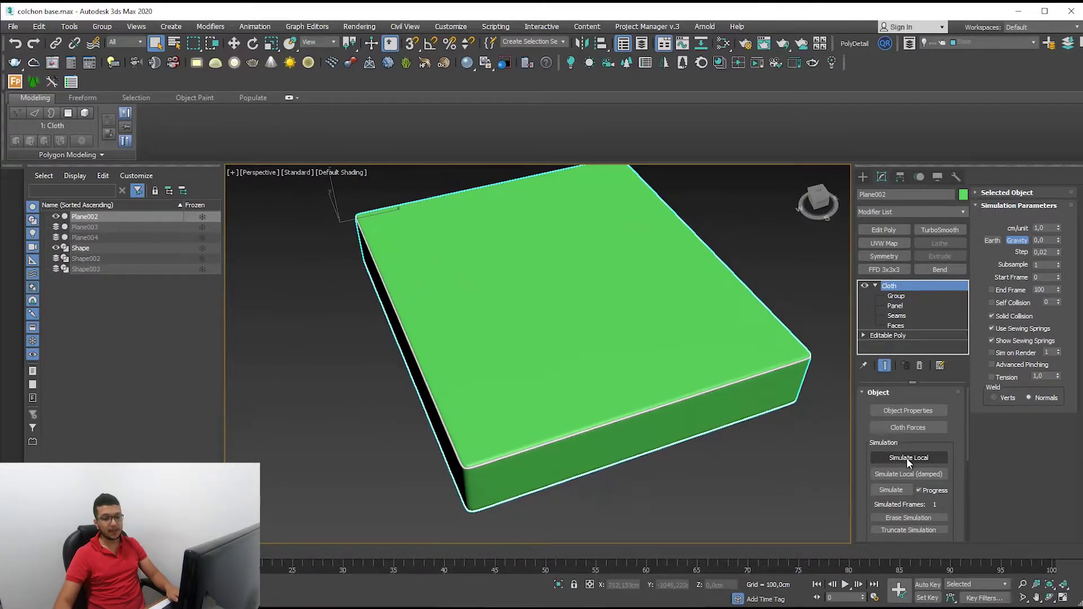
- Run Simulate Local on the cloth mattress and watch it puff up
left_click(906, 458)
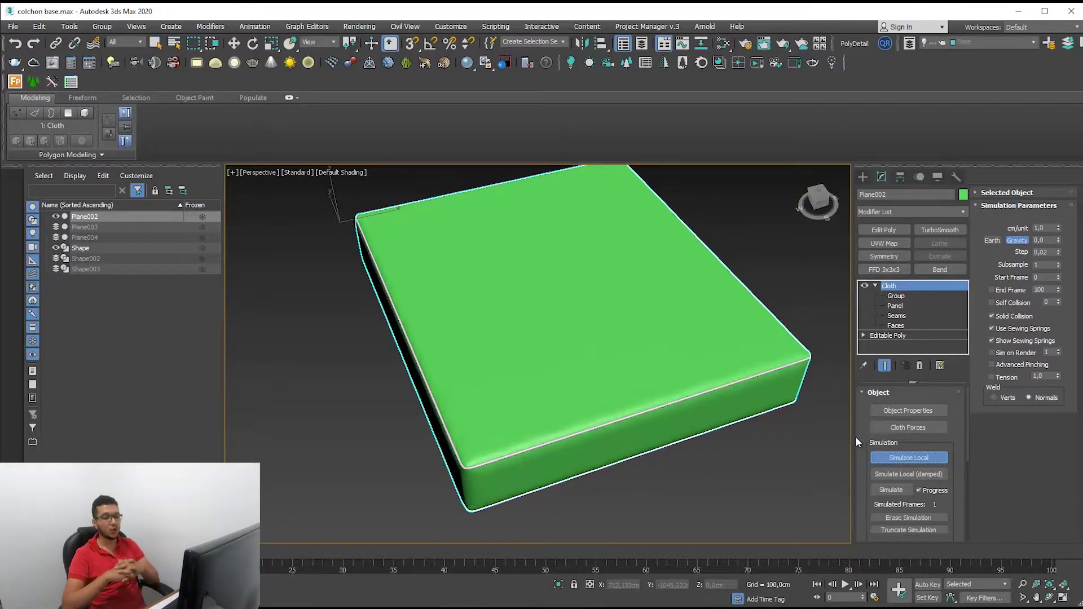
middle_click_drag(485, 354, 536, 406, "alt")
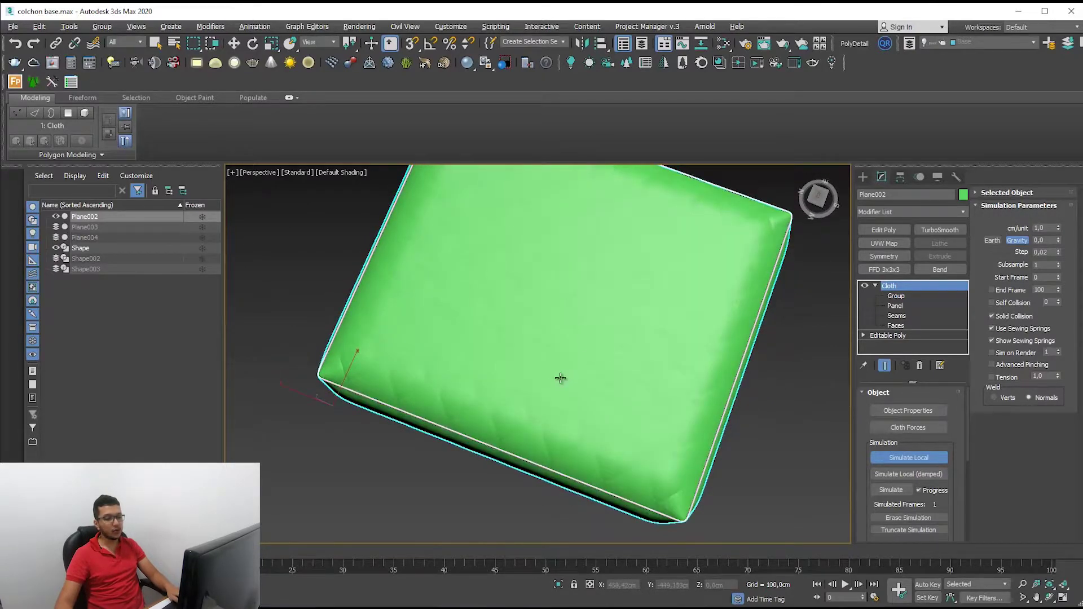
scroll(562, 377, "up", 5)
middle_click_drag(555, 390, 542, 358, "alt")
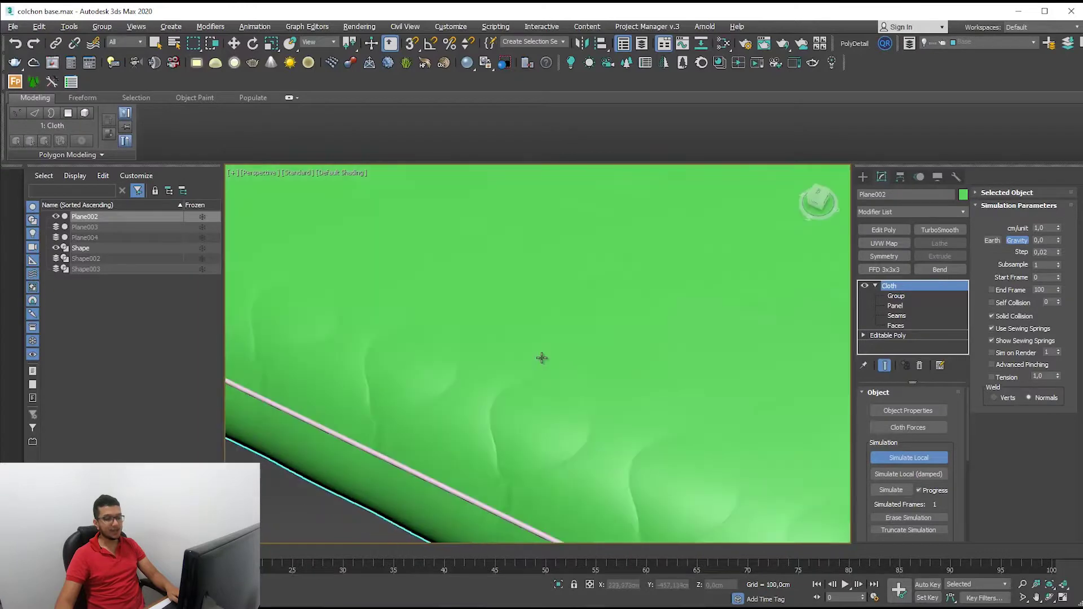
scroll(625, 409, "down", 4)
scroll(804, 444, "up", 3)
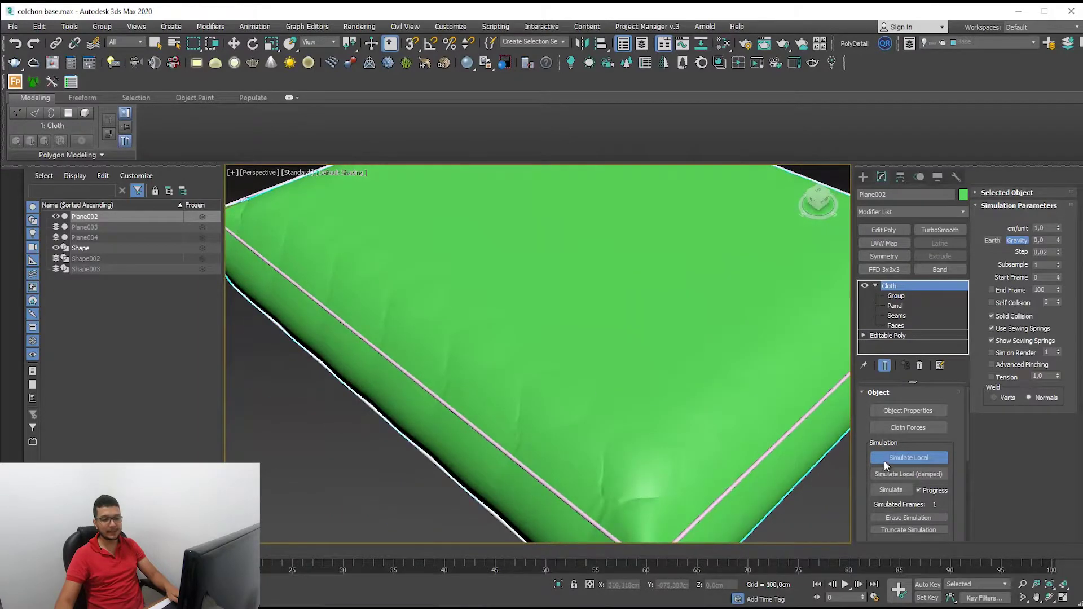
scroll(617, 430, "down", 4)
- Orbit around the side, end and top of the simulated mattress to inspect the quilting
key("w")
middle_click_drag(648, 455, 621, 422, "alt")
middle_click_drag(354, 370, 355, 403, "alt")
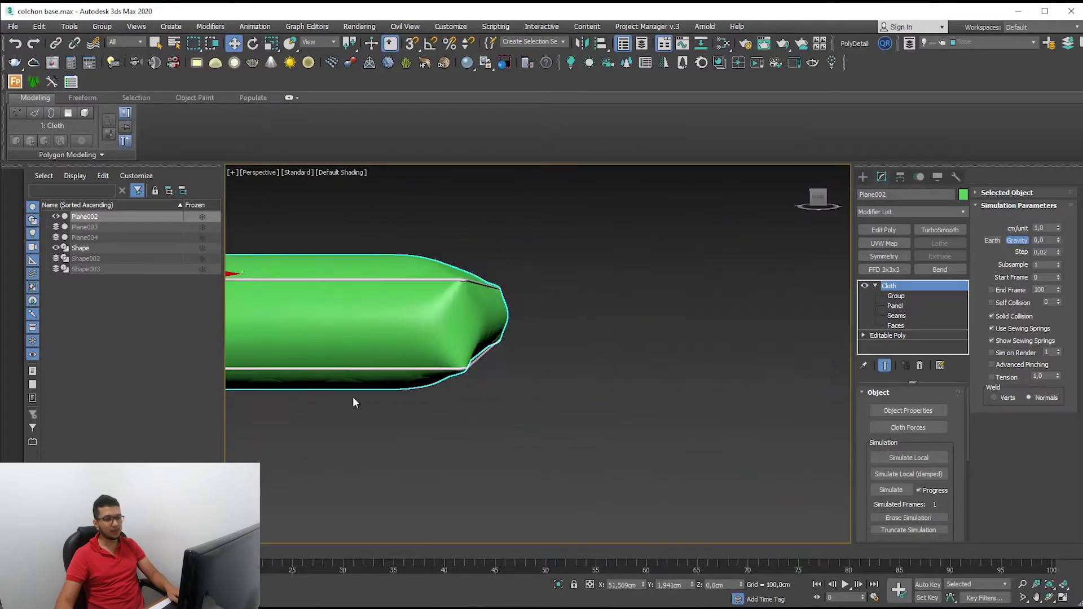
mouse_move(468, 359)
middle_mouse_down("alt")
mouse_move(435, 362)
mouse_move(508, 367)
mouse_move(677, 338)
mouse_move(556, 343)
middle_mouse_up("alt")
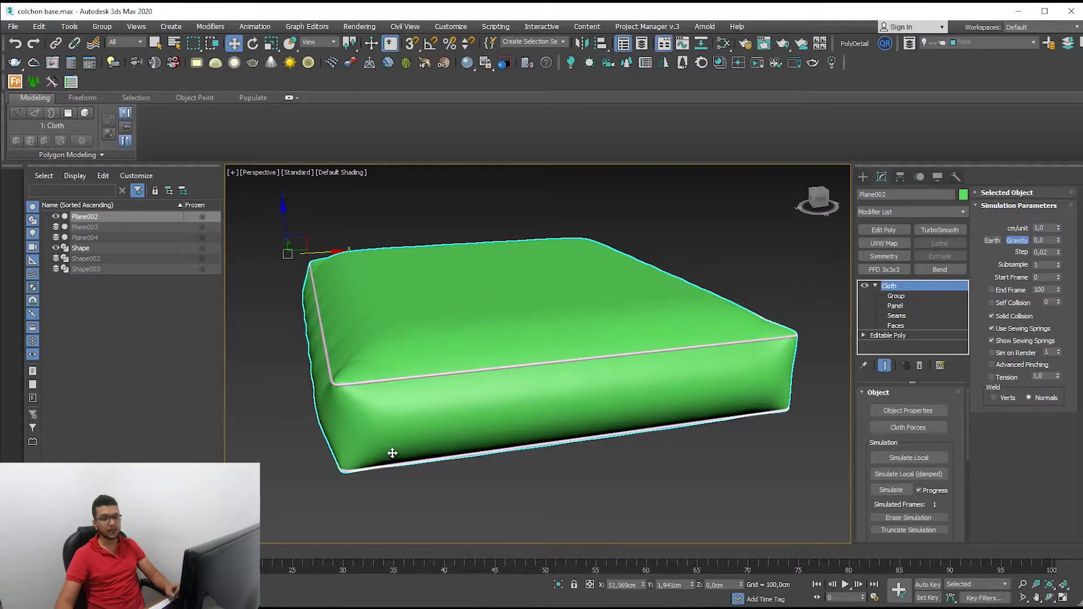
middle_click_drag(421, 441, 441, 443)
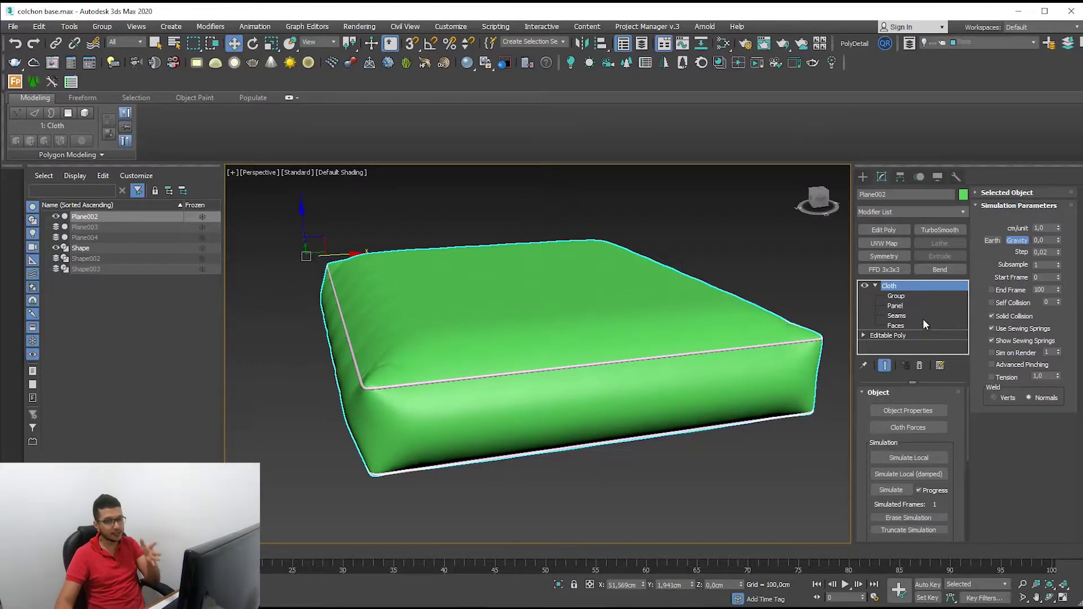
scroll(964, 480, "down", 3)
middle_click_drag(507, 361, 340, 401, "alt")
scroll(340, 402, "up", 5)
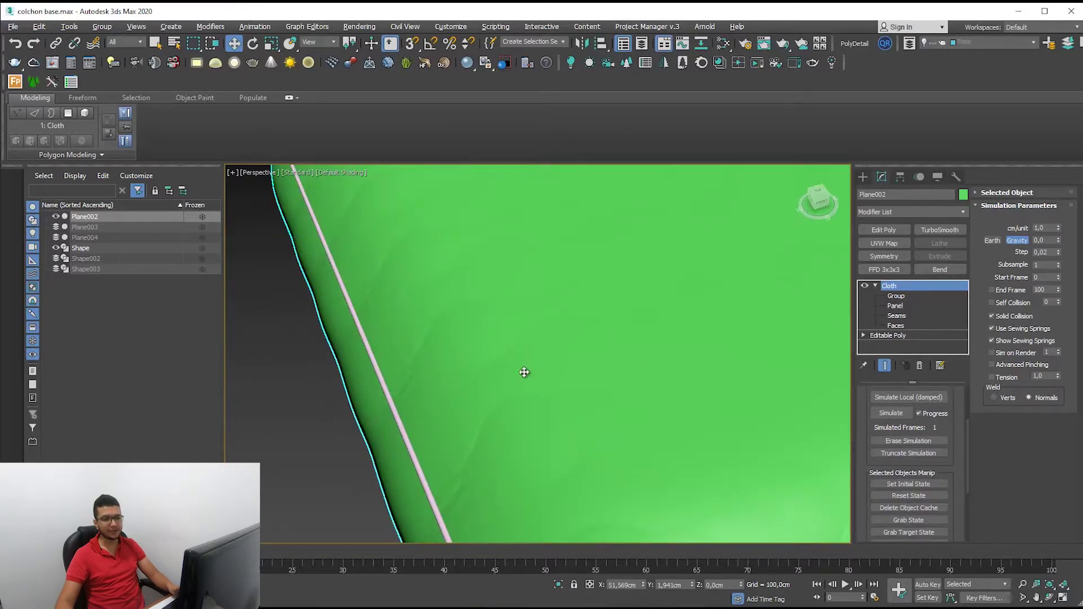
- Reset the cloth state, enter Group sub-object level in Front view, and bring up the reference photo
left_click(944, 494)
left_click(895, 296)
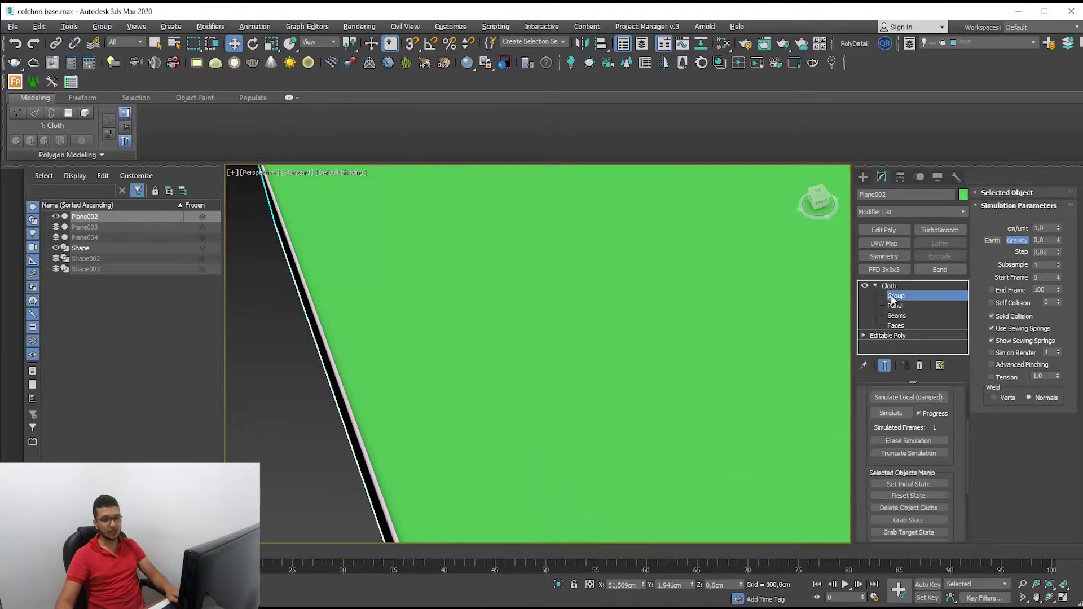
scroll(527, 394, "down", 5)
scroll(527, 394, "down", 5)
key("f")
scroll(487, 411, "up", 3)
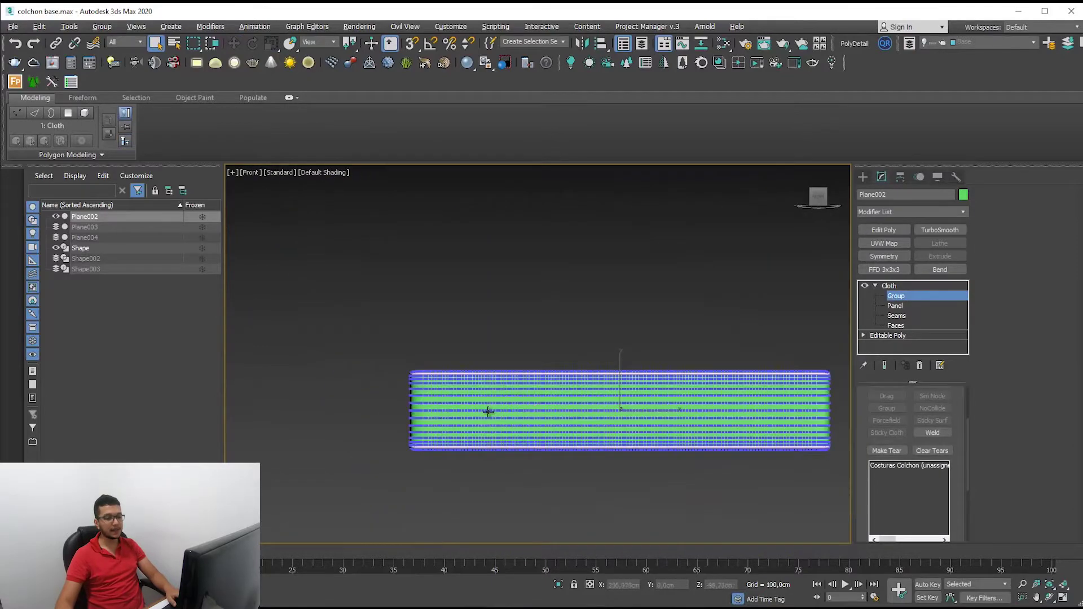
scroll(487, 410, "up", 2)
scroll(421, 411, "up", 1)
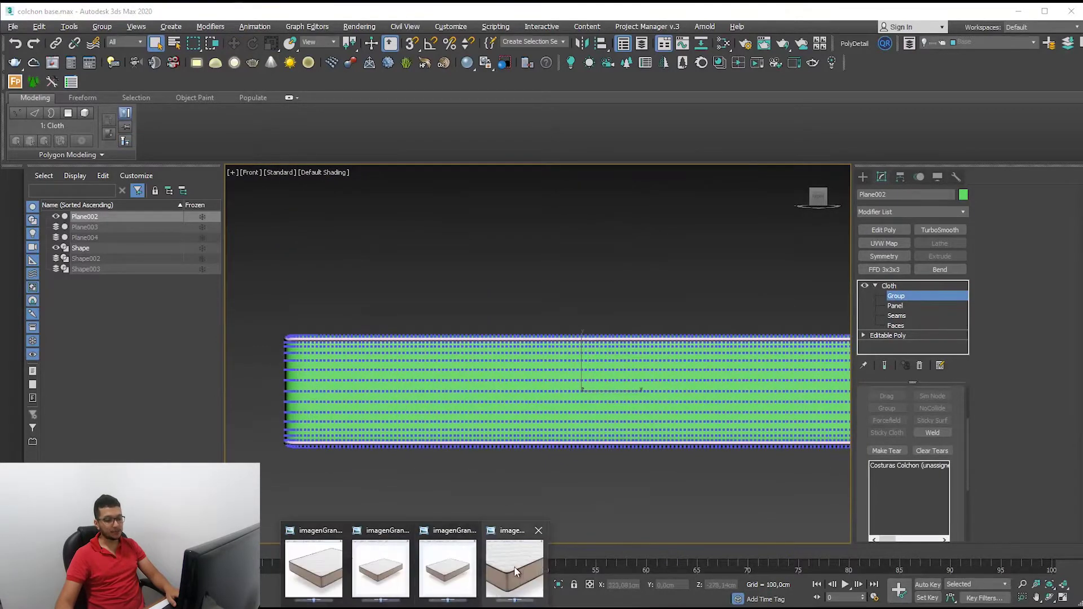
left_click(512, 575)
scroll(506, 307, "up", 1)
- Zoom and pan across the photo's quilted top and side border, then minimize the viewer
scroll(527, 316, "up", 2)
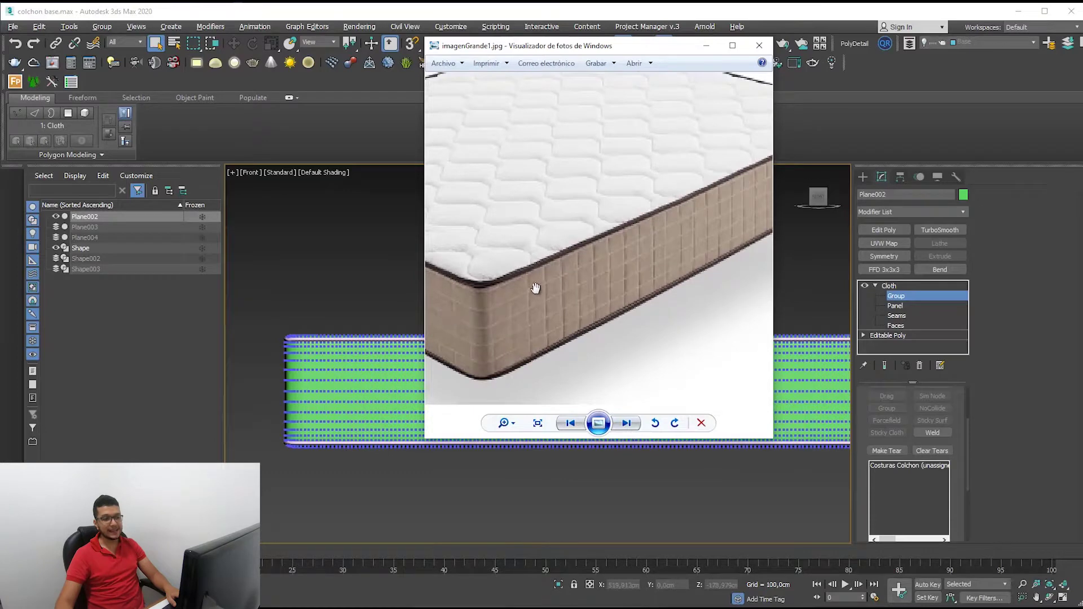
scroll(542, 304, "down", 2)
scroll(570, 302, "up", 1)
scroll(595, 292, "up", 1)
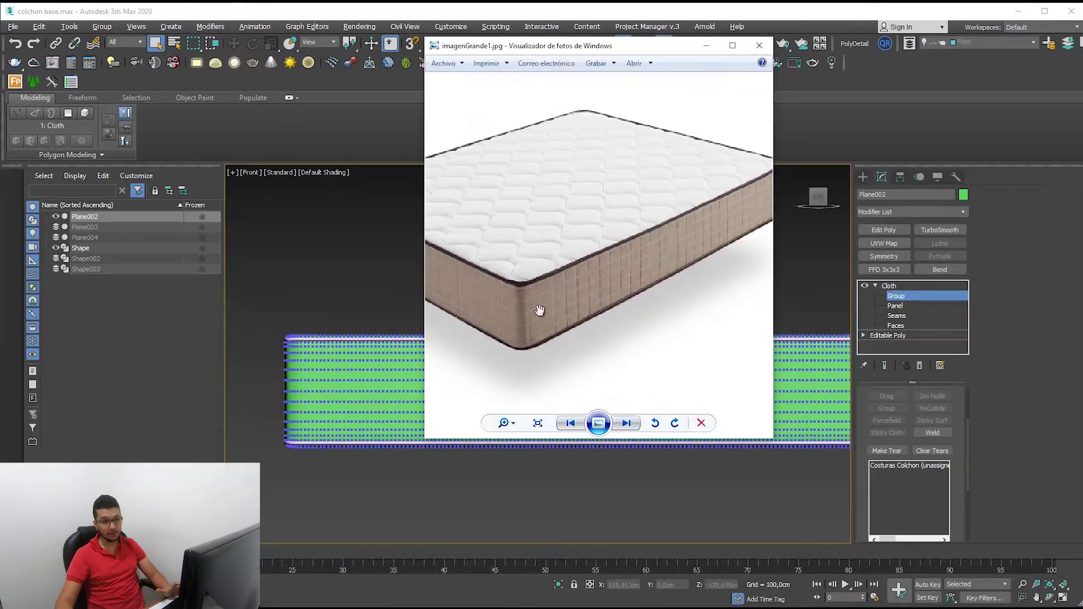
scroll(537, 334, "up", 1)
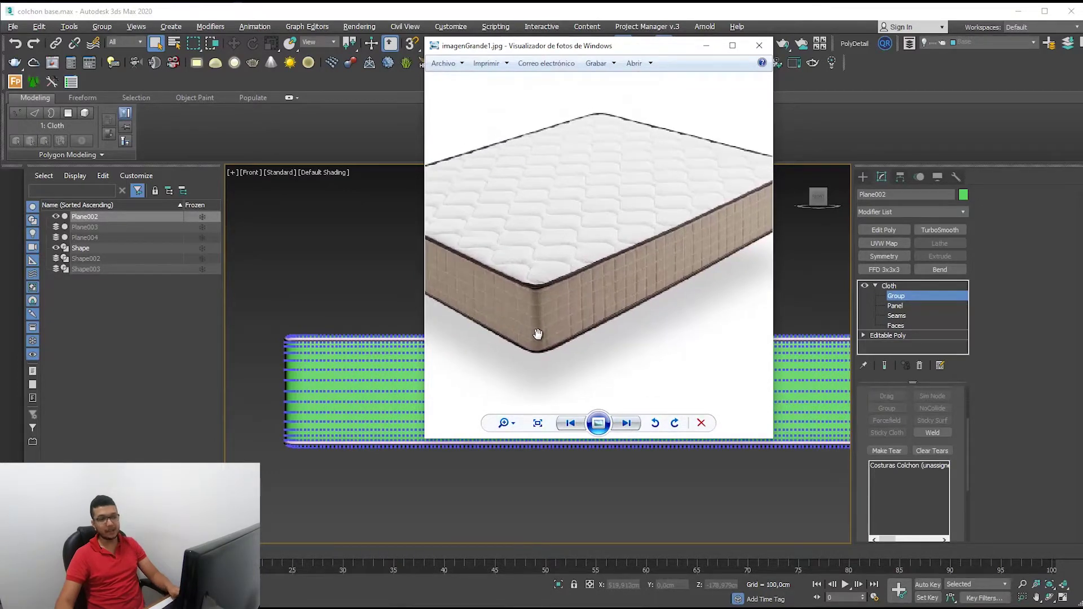
mouse_move(566, 311)
left_mouse_down()
mouse_move(633, 320)
mouse_move(566, 314)
left_mouse_up()
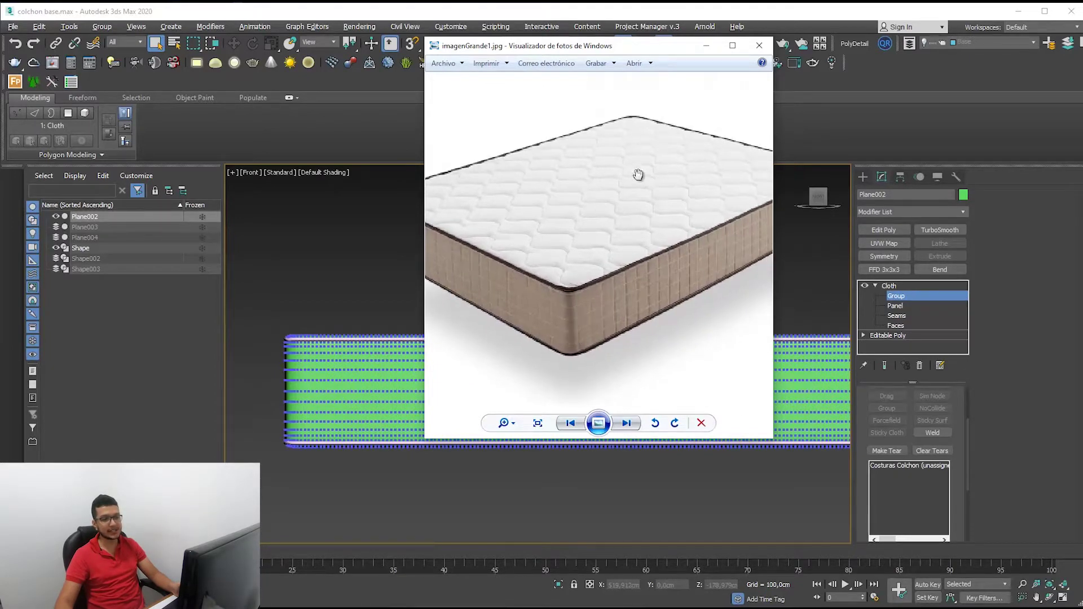
left_click_drag(638, 175, 580, 314)
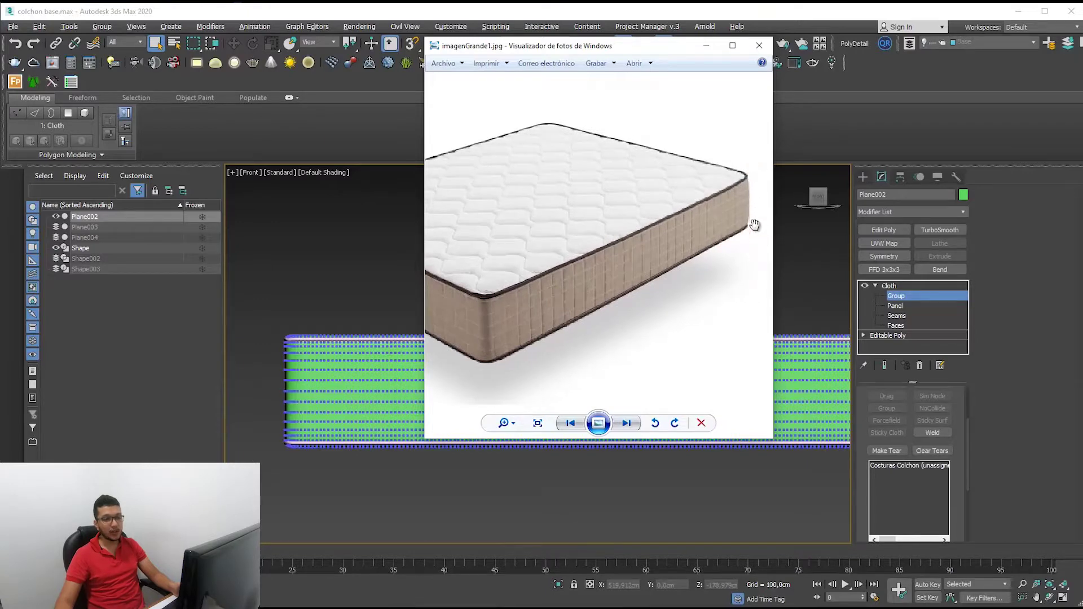
left_click_drag(487, 359, 675, 342)
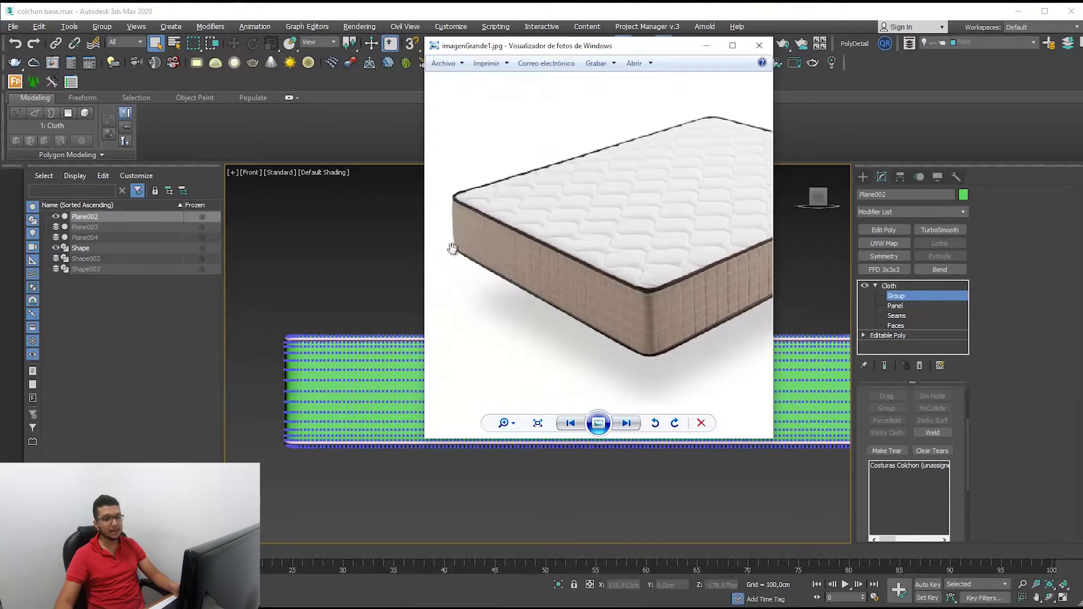
left_click(705, 44)
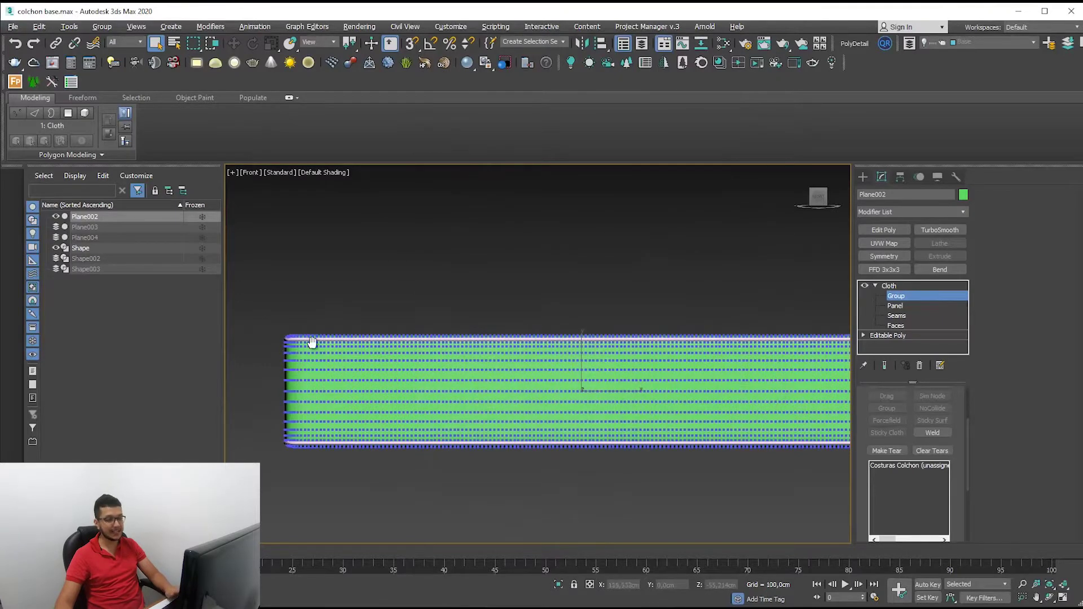
- Close Scene Explorer and box-select the side-border vertex rows in the Front viewport
scroll(303, 350, "up", 5)
scroll(266, 299, "down", 3)
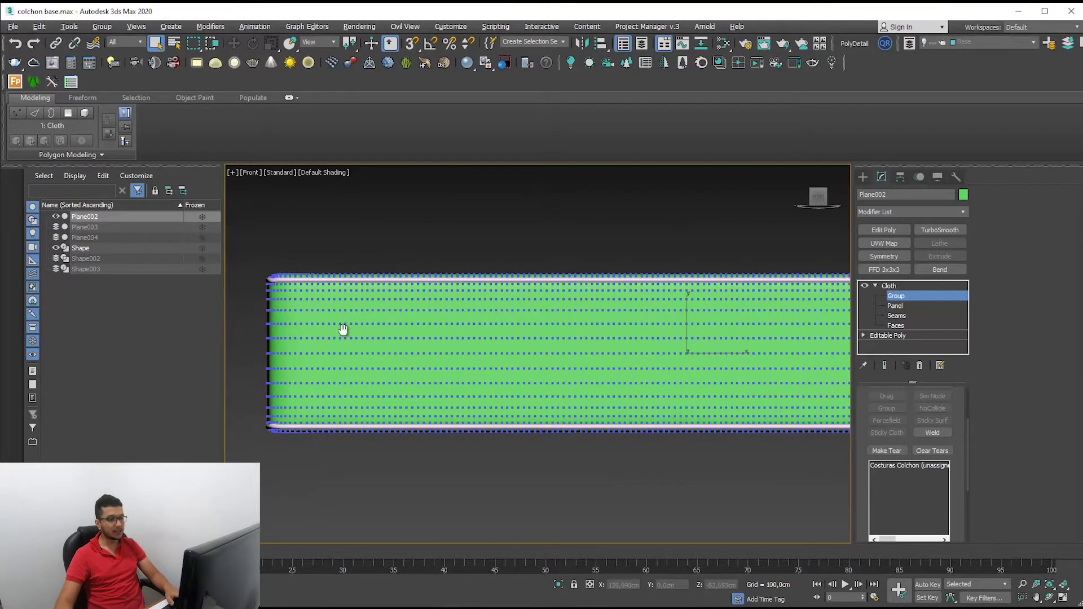
scroll(349, 329, "down", 2)
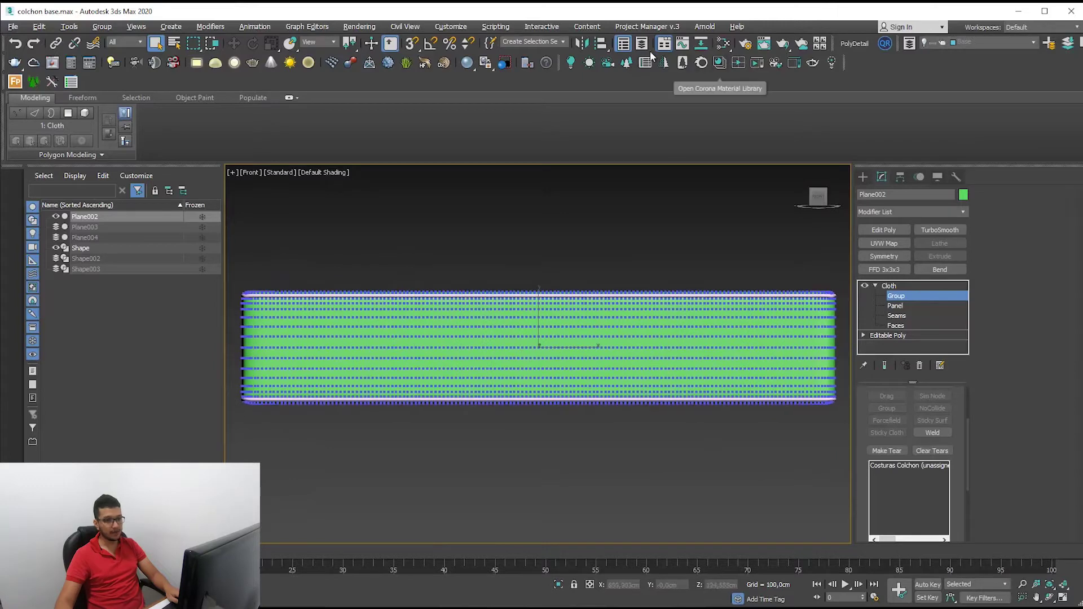
left_click(623, 43)
mouse_move(278, 321)
middle_mouse_down()
mouse_move(328, 313)
mouse_move(323, 280)
middle_mouse_up()
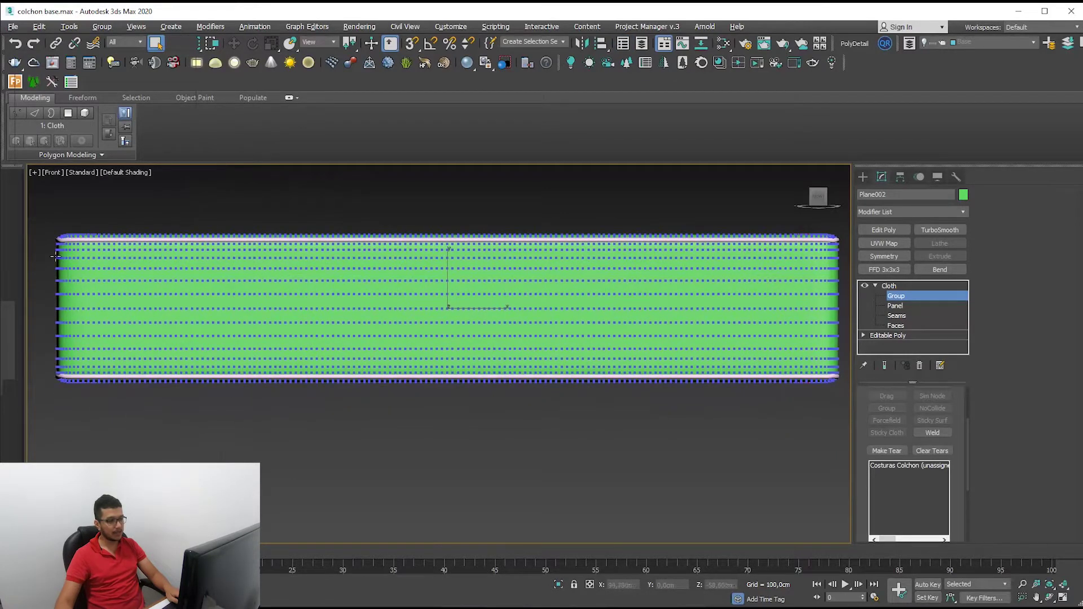
left_click_drag(55, 247, 410, 319)
left_click_drag(719, 361, 845, 377)
- Switch to Perspective and orbit to verify only the side vertices are selected
middle_click_drag(105, 431, 191, 439)
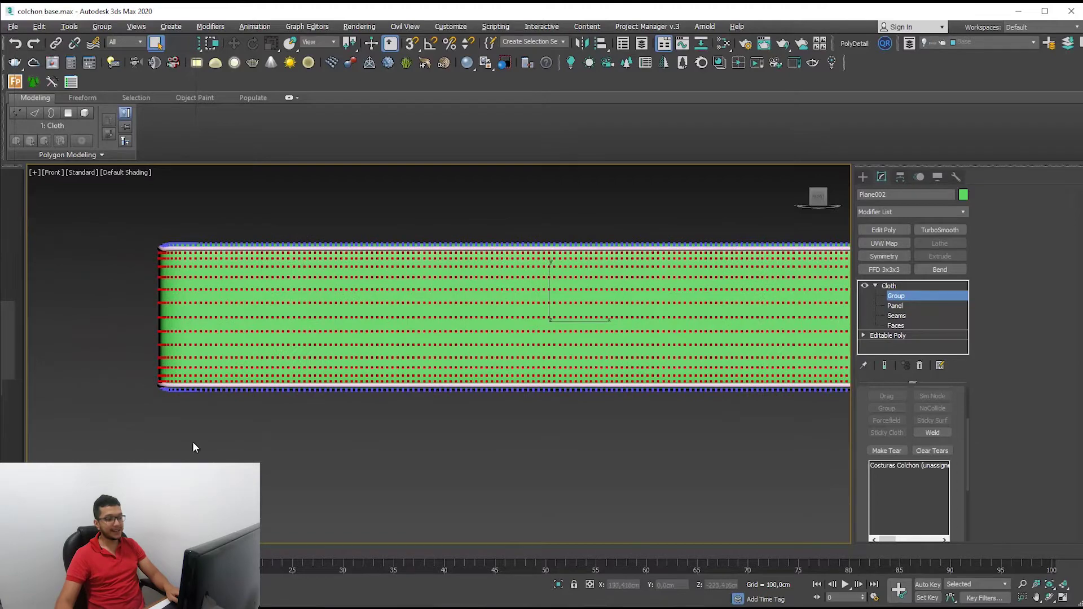
key("p")
scroll(192, 439, "down", 5)
middle_click_drag(261, 478, 350, 417, "alt")
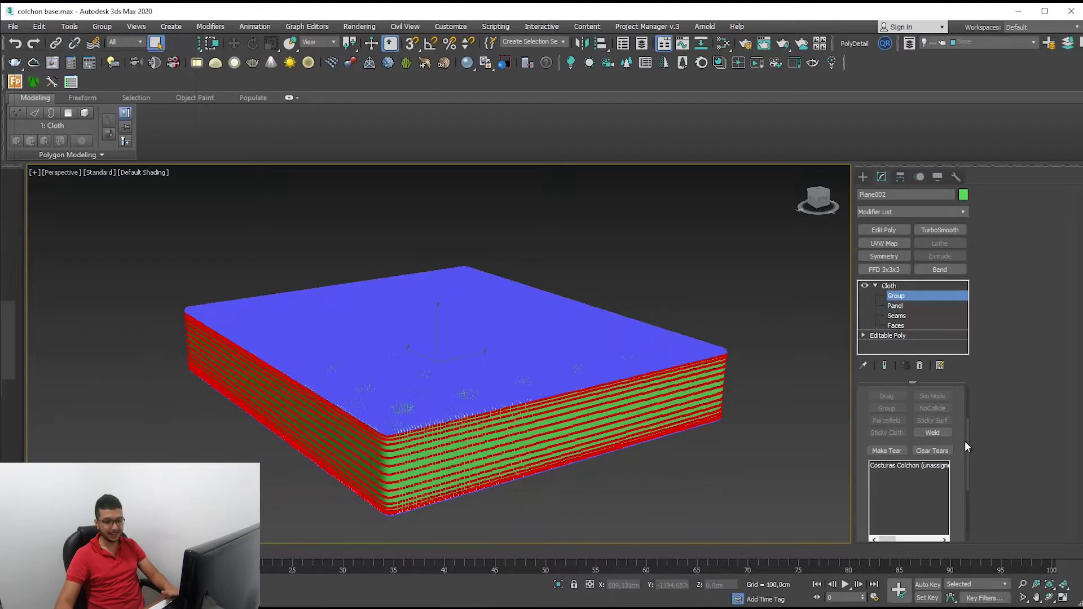
left_click_drag(968, 446, 967, 408)
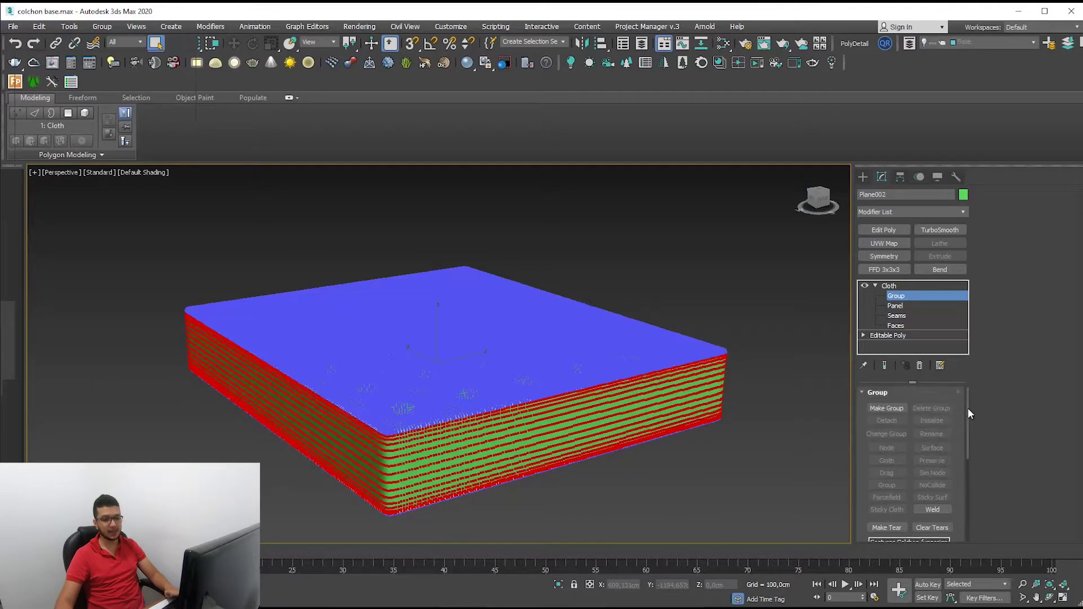
- Make a cloth group named Costado from the selected vertices and check it in the list
left_click(889, 407)
type("Costado")
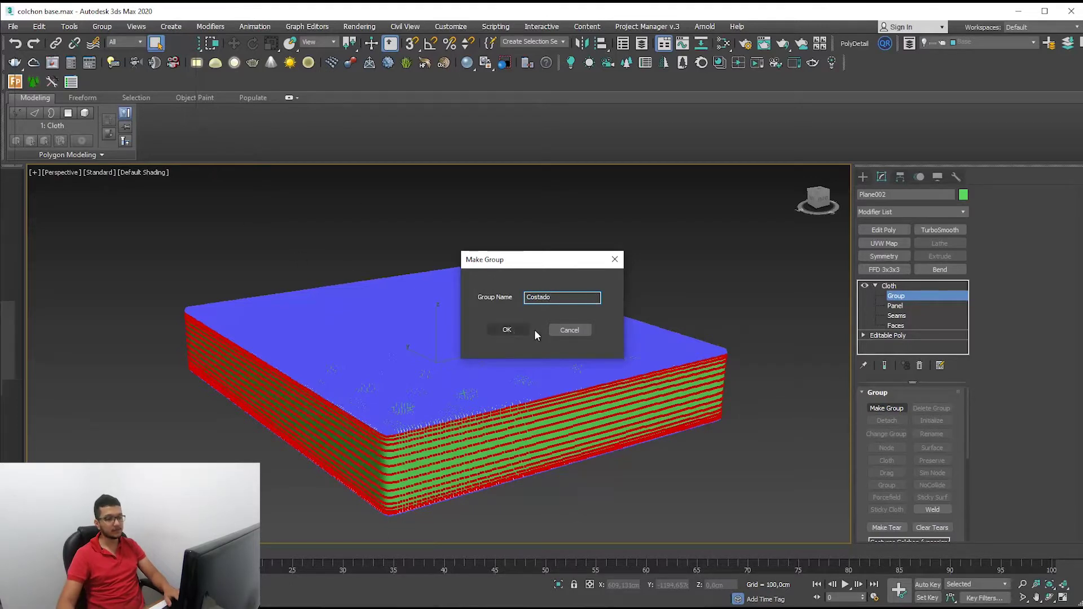
left_click(511, 330)
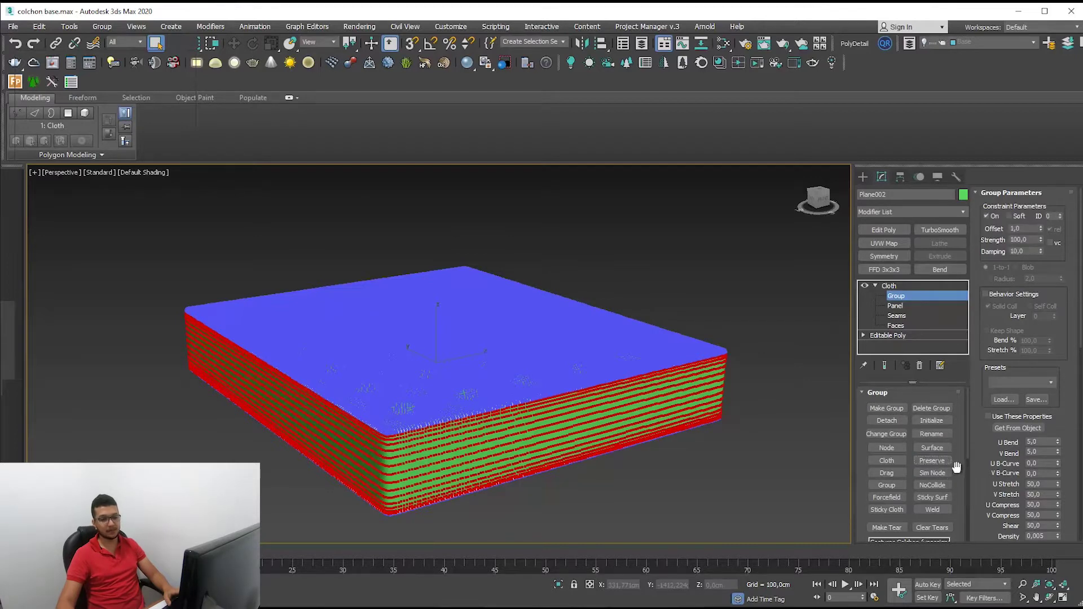
scroll(965, 451, "down", 3)
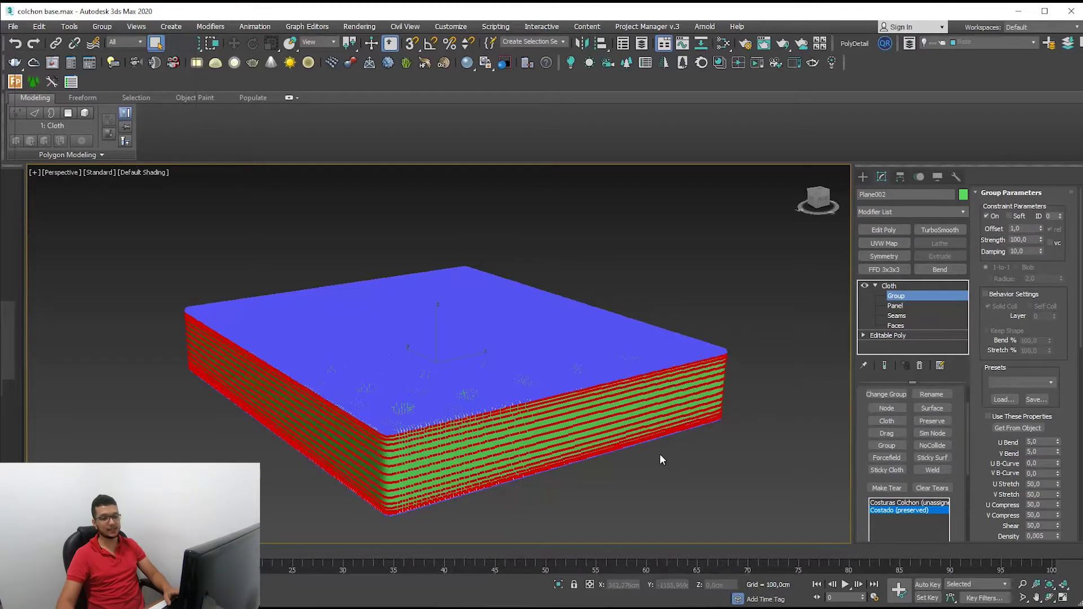
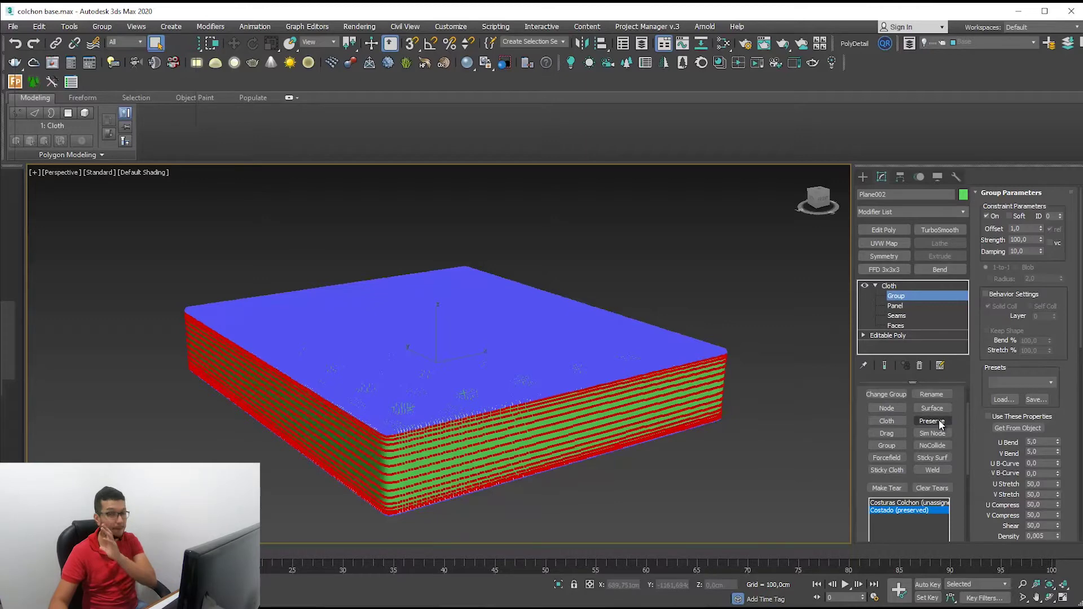
- Return to the Cloth modifier's top level and start a local cloth simulation
left_click(889, 285)
scroll(513, 442, "up", 2)
mouse_move(575, 443)
middle_mouse_down()
mouse_move(622, 418)
mouse_move(624, 391)
middle_mouse_up()
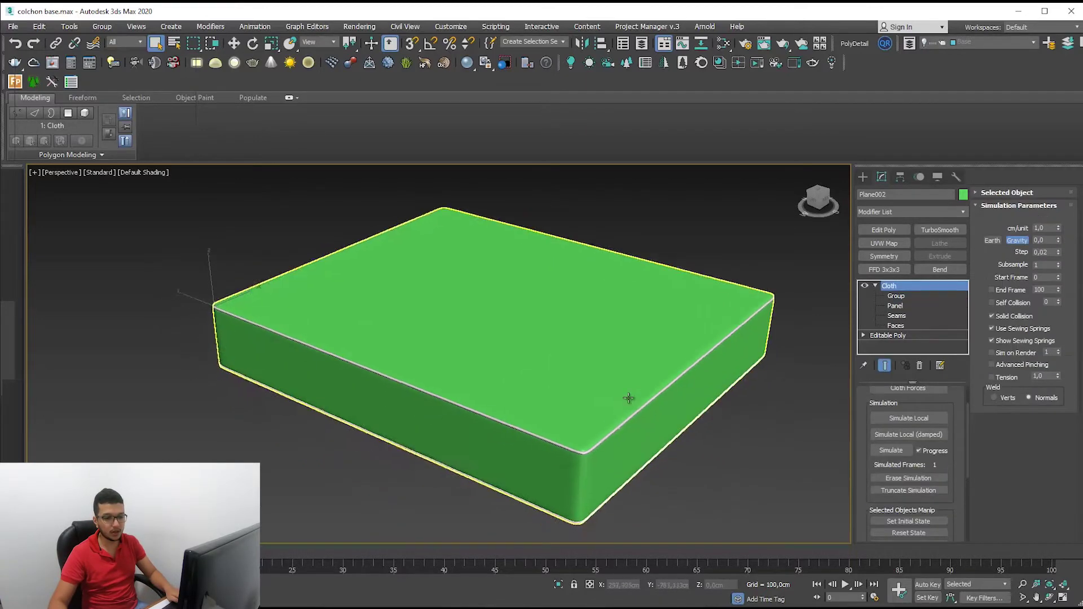
left_click(922, 420)
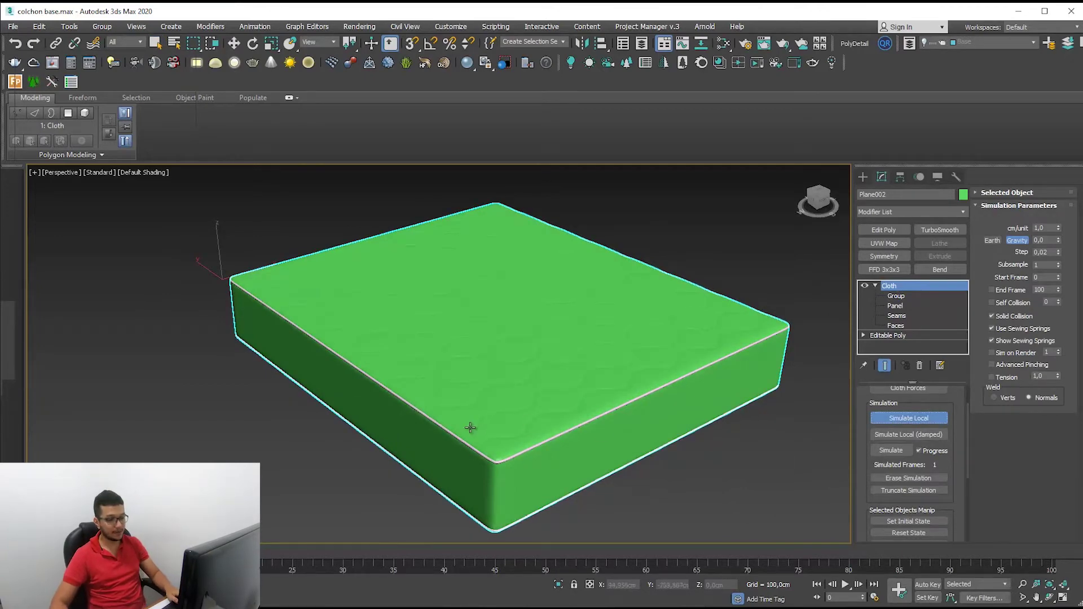
- Inspect the puffed-up mattress from the Perspective and Front views
scroll(505, 354, "up", 3)
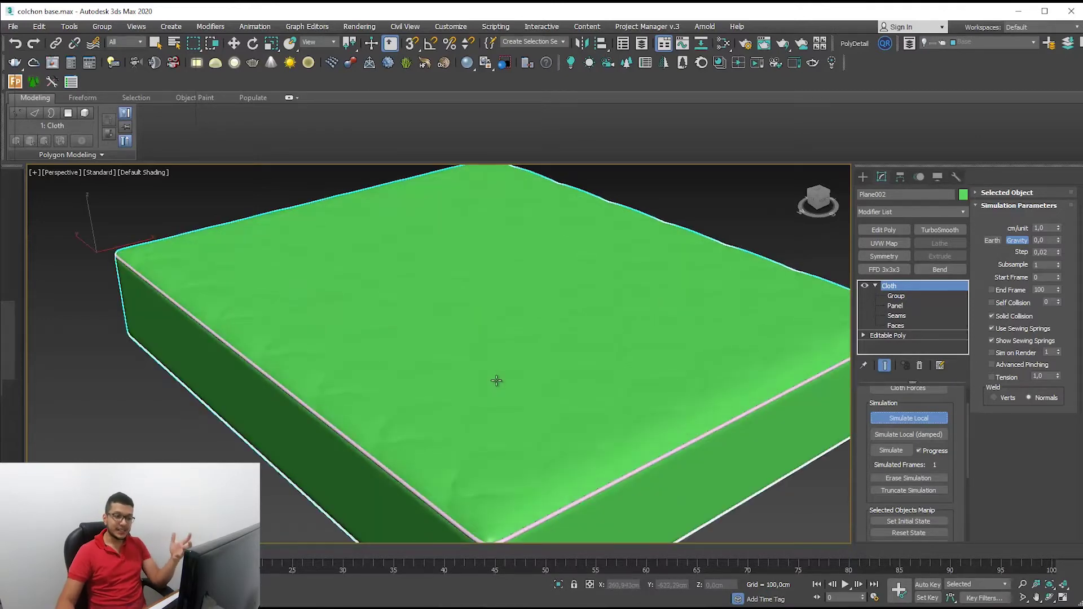
mouse_move(637, 477)
middle_mouse_down()
mouse_move(587, 425)
mouse_move(619, 472)
mouse_move(572, 429)
mouse_move(544, 440)
mouse_move(512, 496)
middle_mouse_up()
mouse_move(510, 405)
middle_mouse_down("alt")
mouse_move(453, 458)
mouse_move(418, 517)
middle_mouse_up("alt")
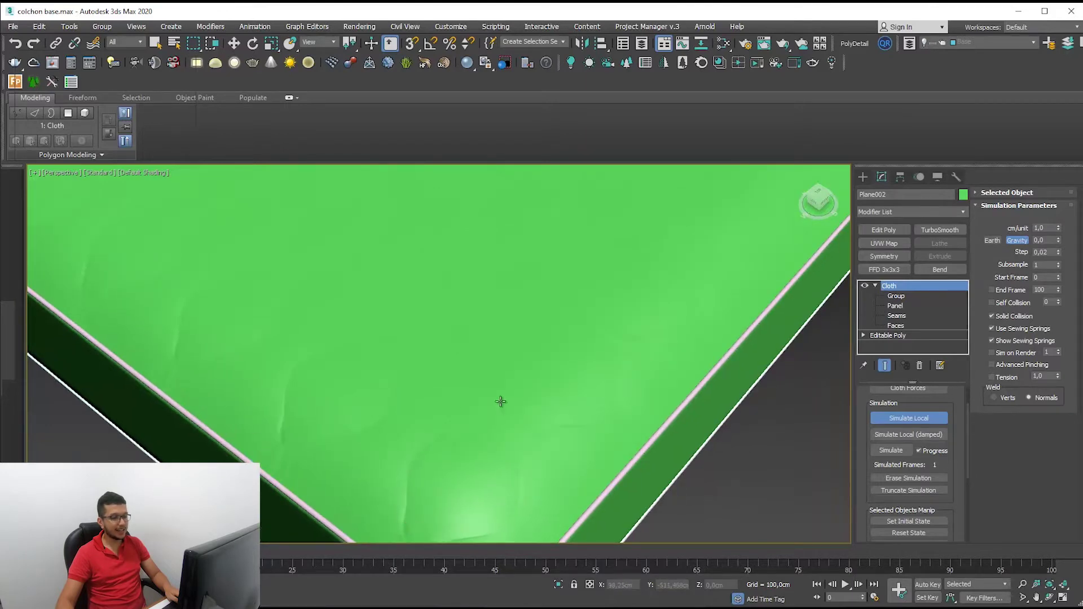
scroll(604, 404, "down", 4)
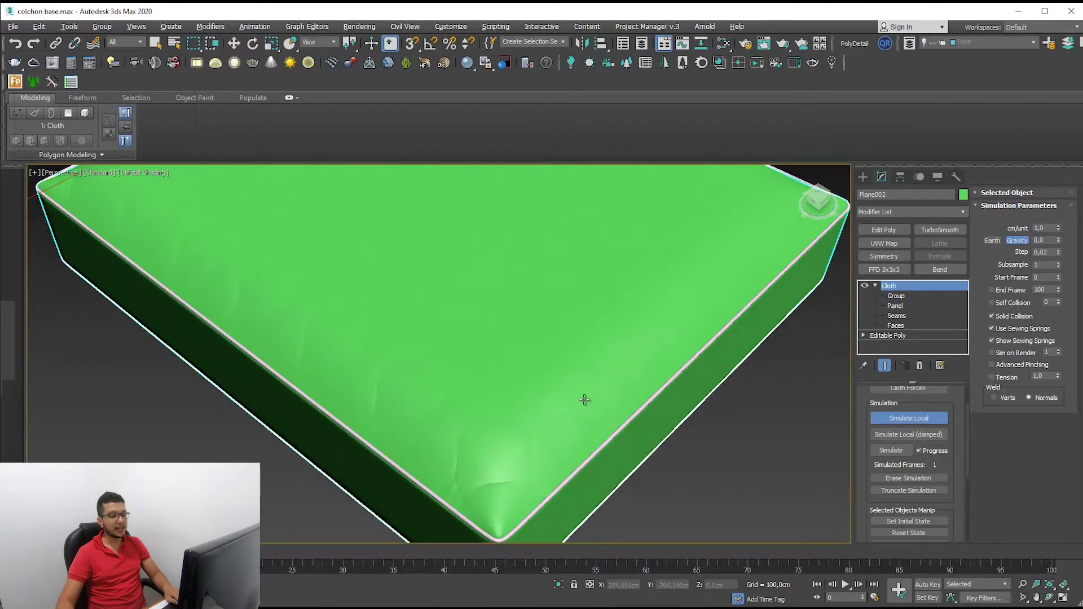
key("f")
scroll(594, 392, "down", 2)
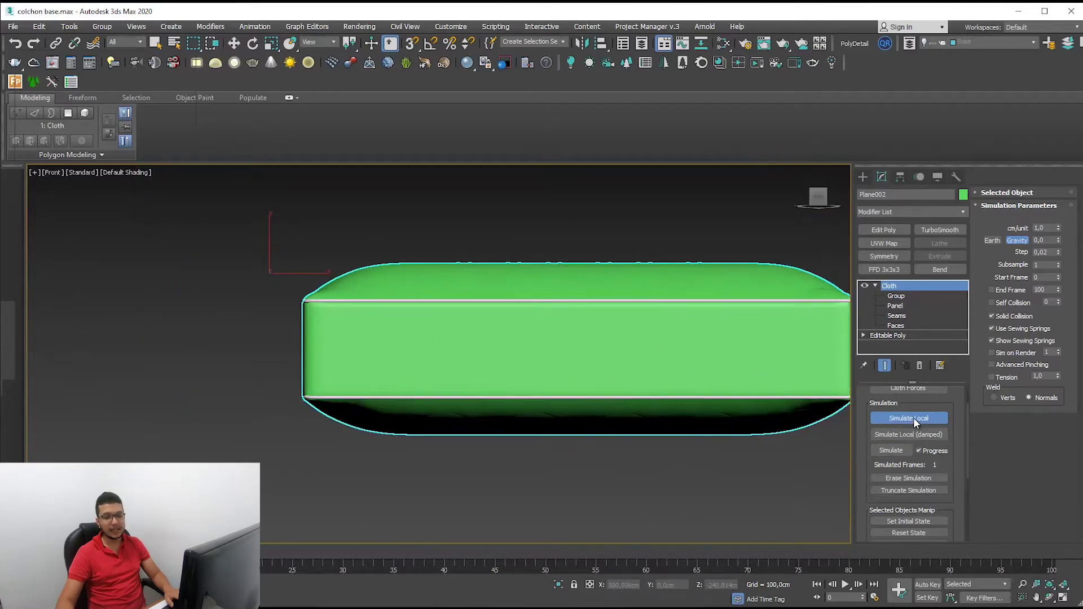
mouse_move(629, 424)
middle_mouse_down()
mouse_move(510, 459)
mouse_move(562, 474)
mouse_move(539, 395)
mouse_move(547, 413)
middle_mouse_up()
key("w")
key("p")
scroll(508, 452, "down", 5)
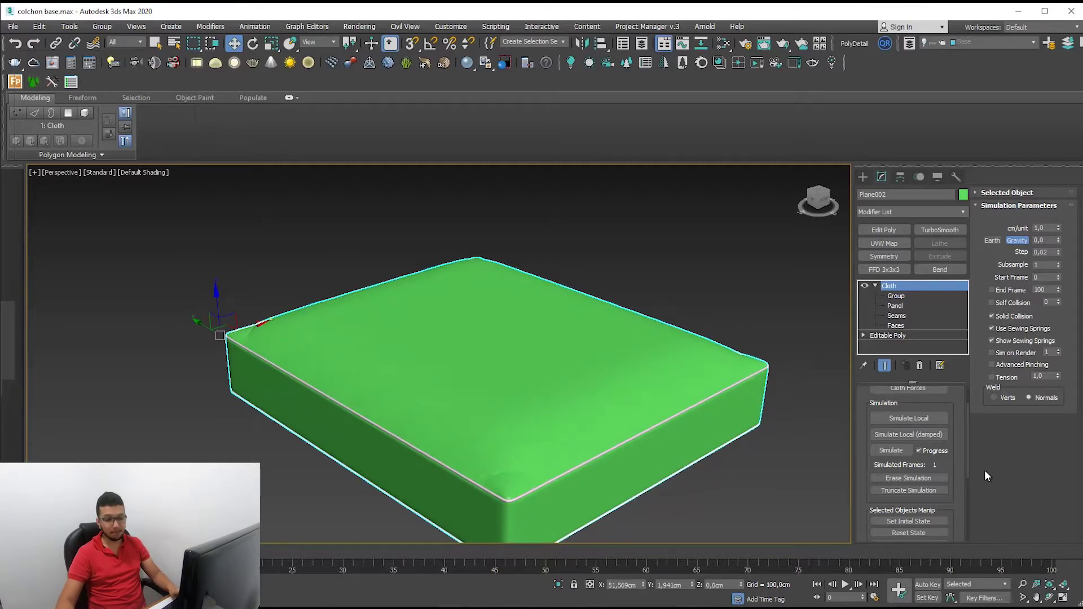
- Set the Costuras Colchon group to Preserve with Use These Properties unchecked, then return to Cloth level
scroll(933, 519, "down", 1)
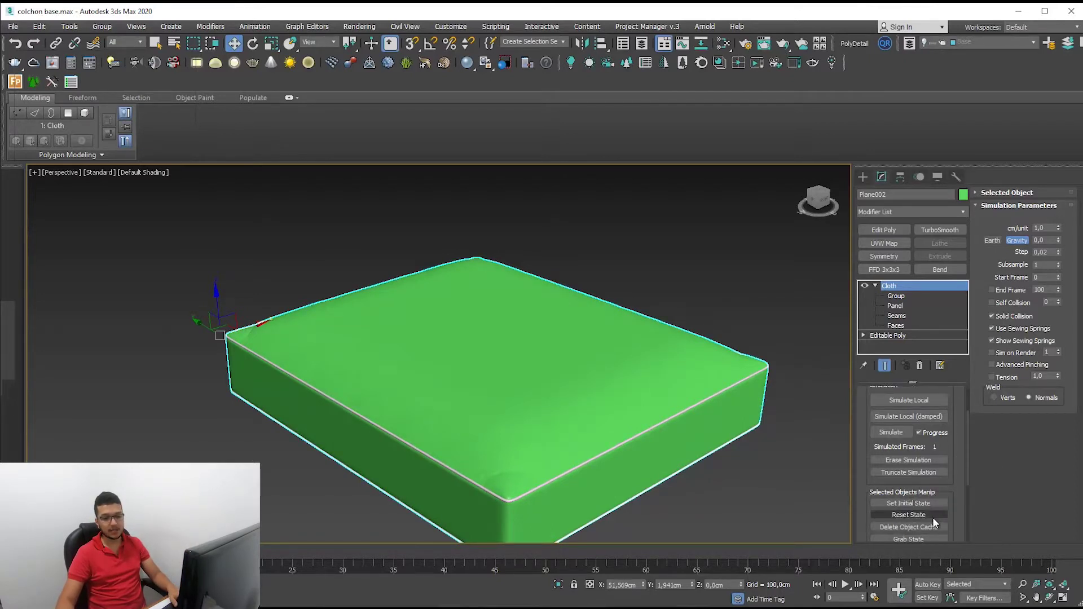
mouse_move(507, 501)
middle_mouse_down("alt")
mouse_move(527, 506)
mouse_move(479, 446)
mouse_move(525, 435)
mouse_move(558, 452)
middle_mouse_up("alt")
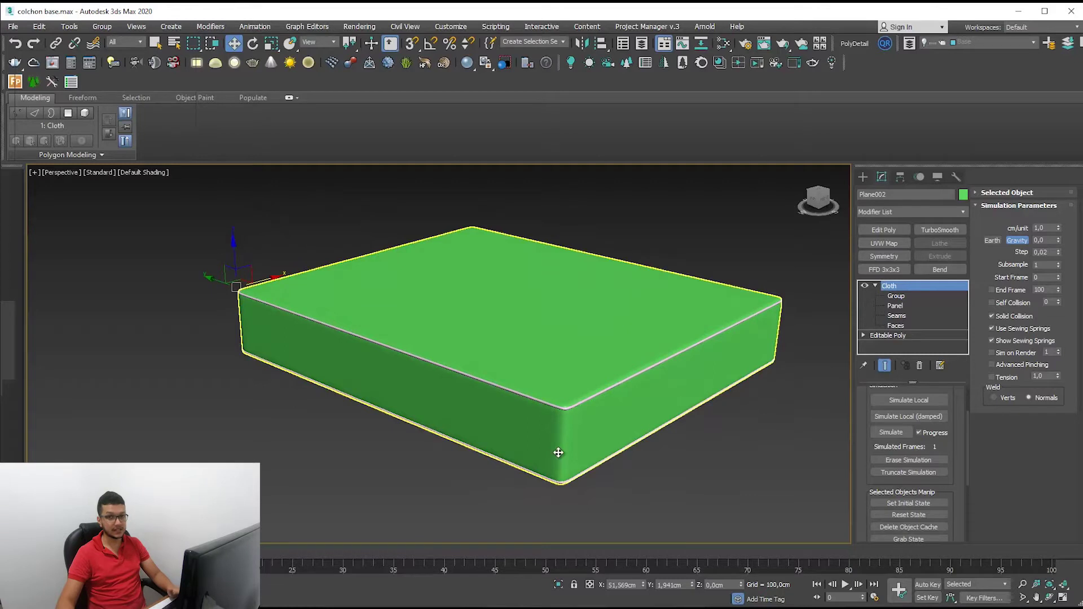
scroll(971, 412, "up", 2)
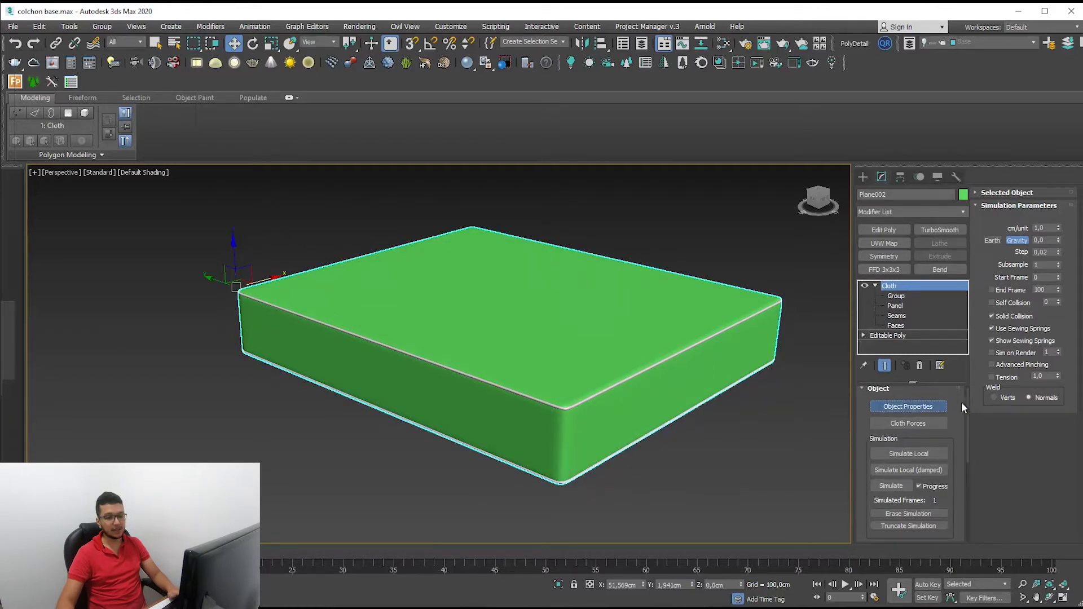
left_click(902, 297)
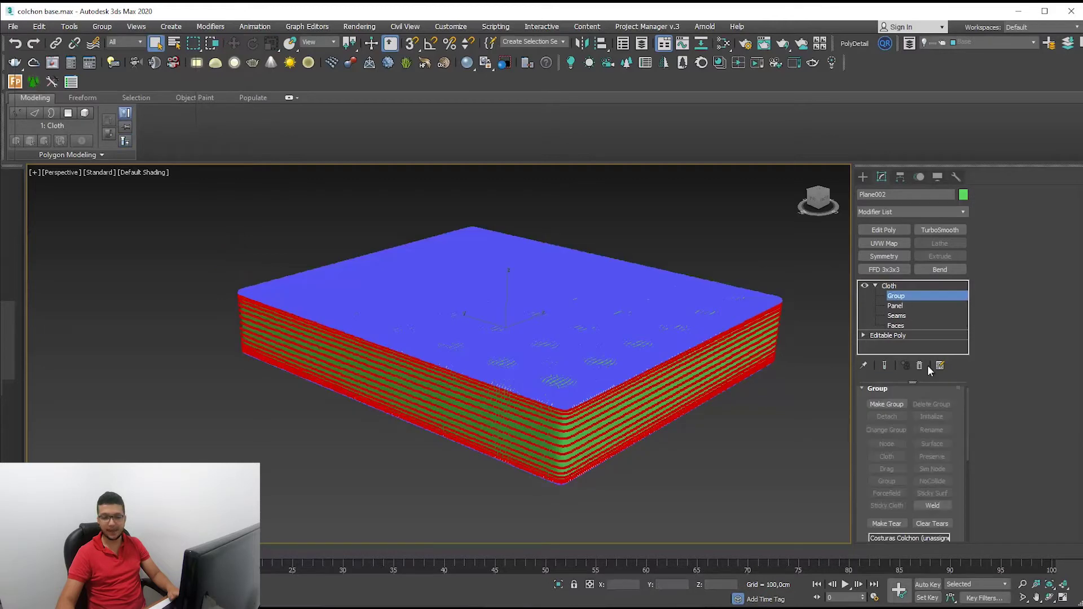
left_click_drag(967, 445, 966, 460)
left_click(912, 492)
left_click_drag(965, 472, 966, 463)
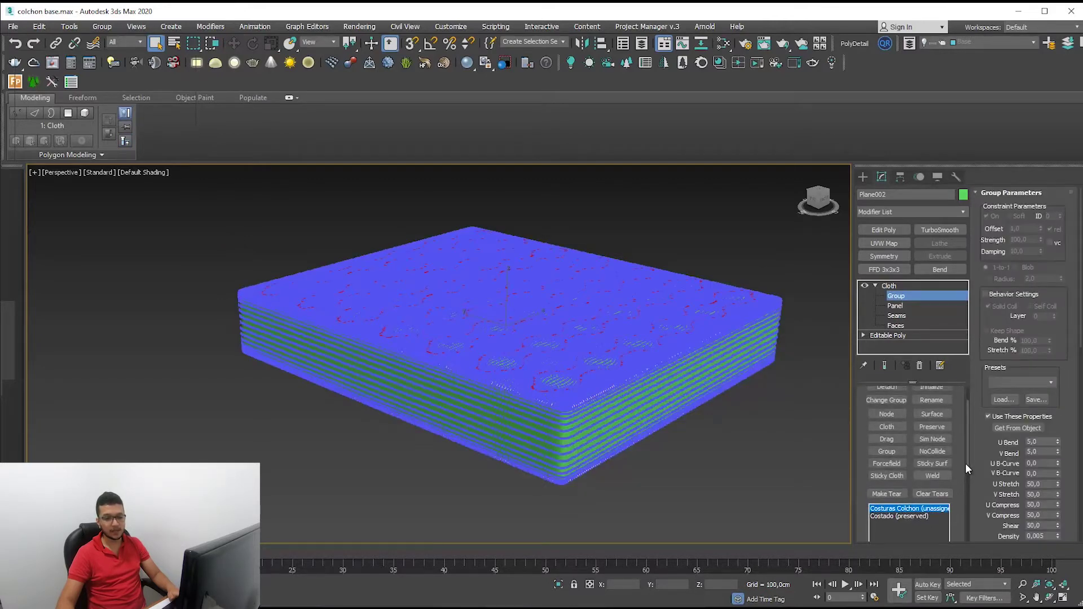
left_click(997, 421)
left_click(947, 425)
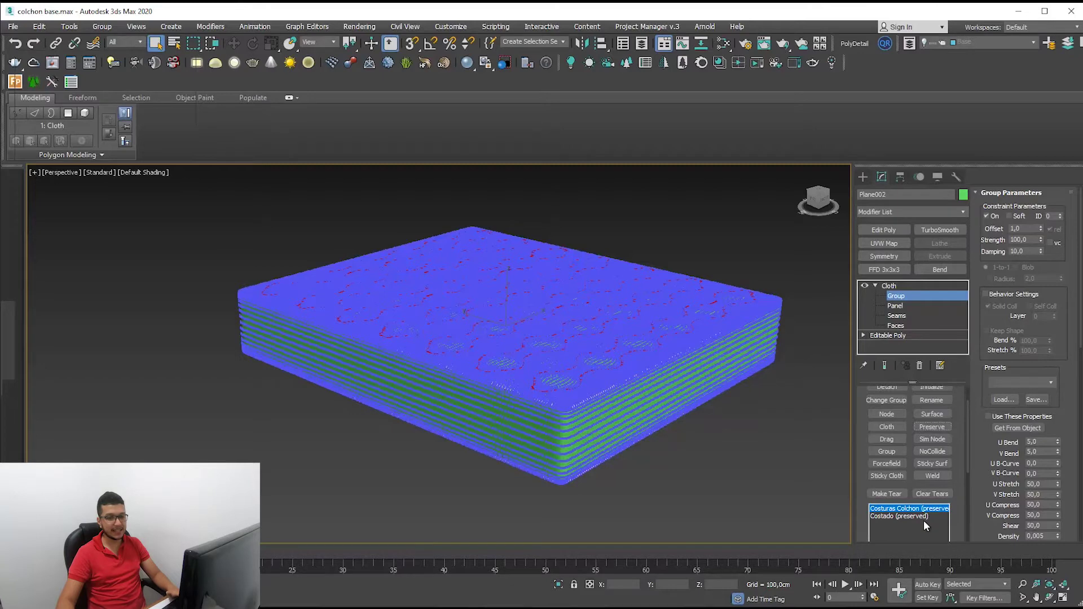
middle_click_drag(681, 449, 760, 415, "alt")
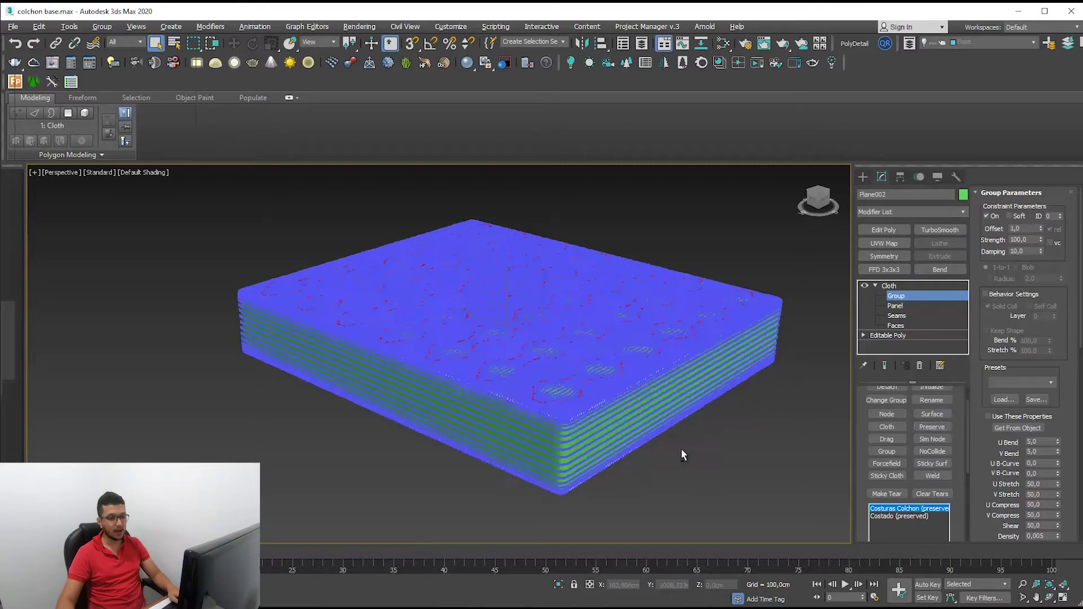
left_click(893, 287)
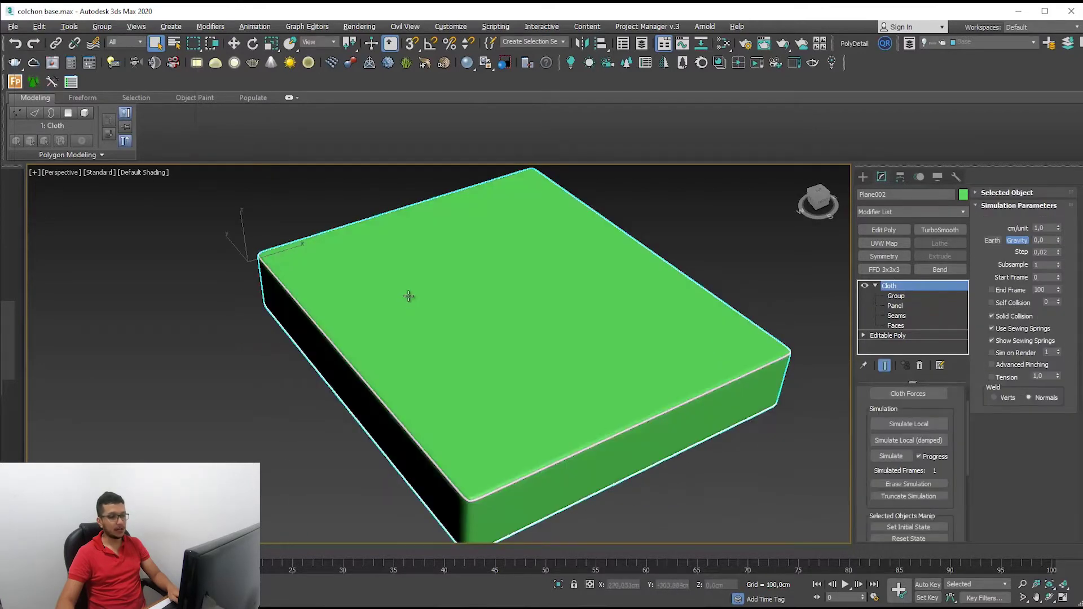
- Rerun Simulate Local until the top inflates into wavy quilted cushions, then stop it
middle_click_drag(408, 300, 617, 261, "alt")
middle_click_drag(521, 337, 598, 335, "alt")
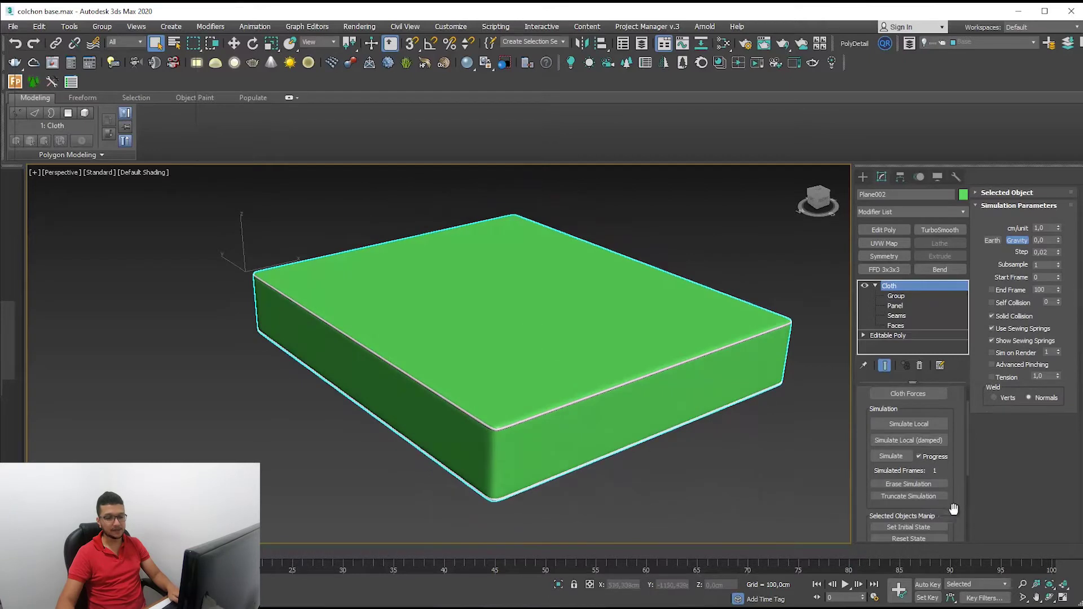
left_click_drag(950, 510, 959, 480)
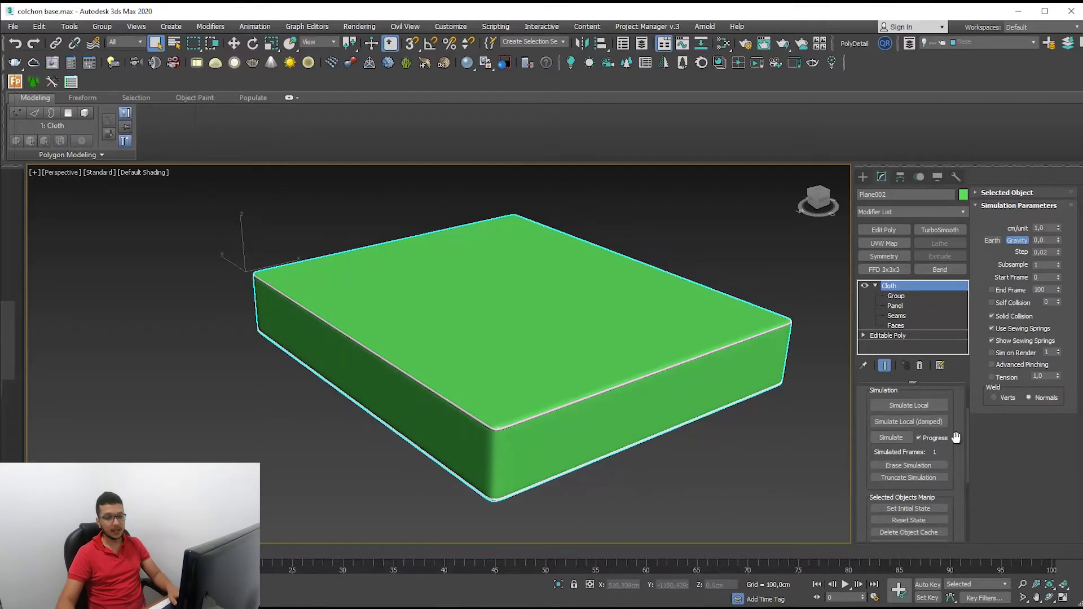
left_click_drag(956, 438, 960, 471)
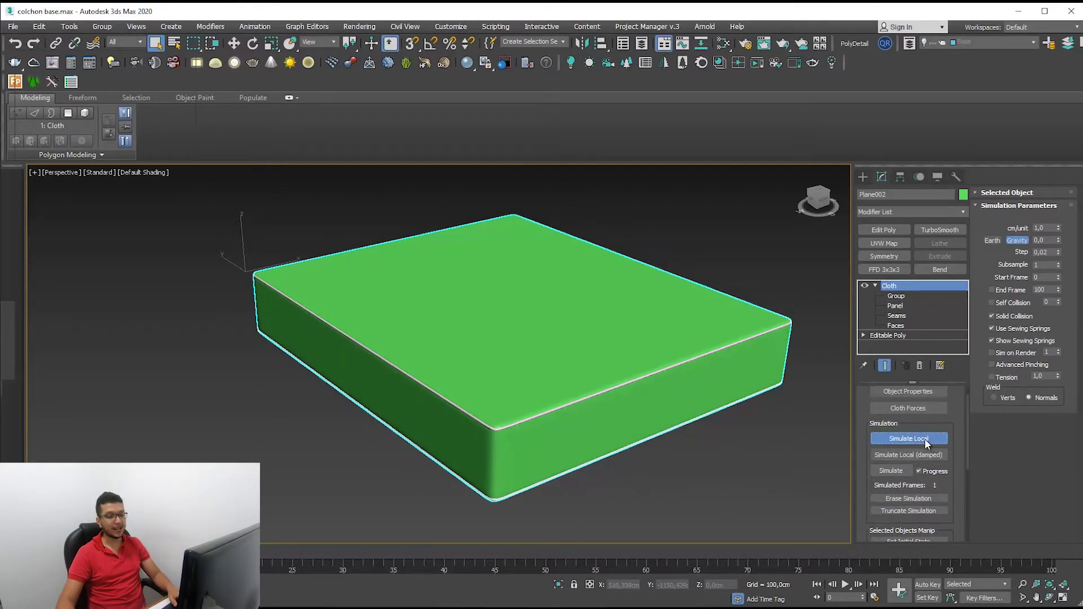
left_click(926, 439)
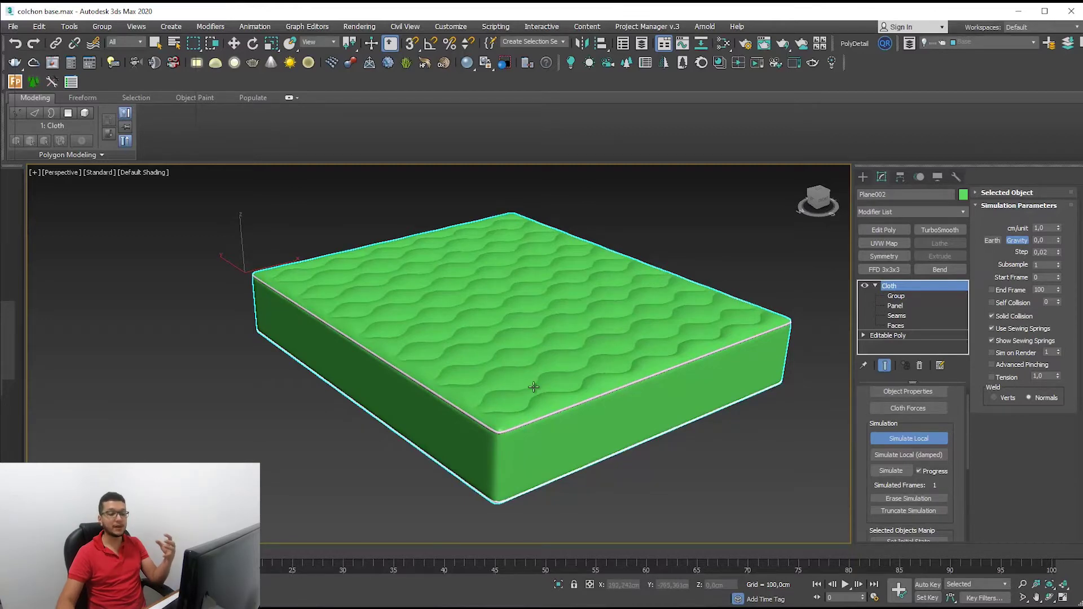
left_click(903, 442)
key("w")
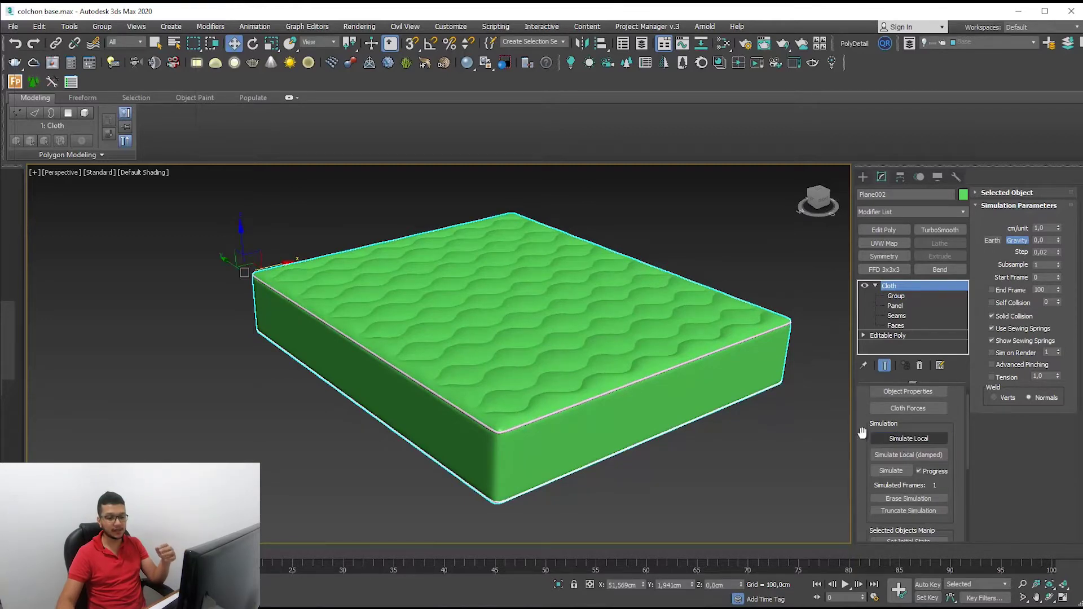
middle_click_drag(609, 451, 647, 438, "alt")
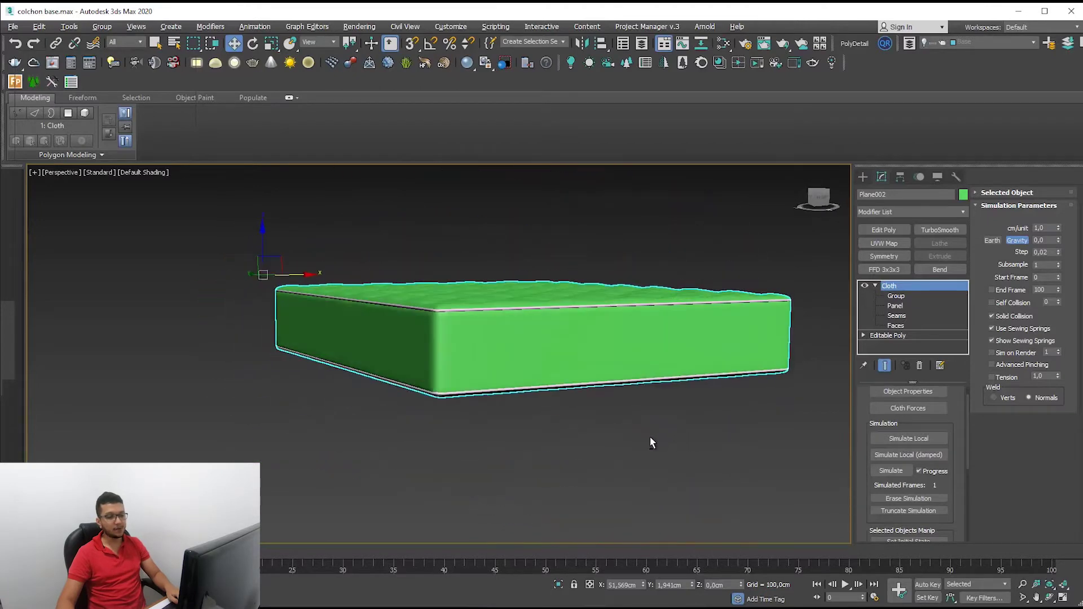
key("f")
mouse_move(561, 380)
middle_mouse_down()
mouse_move(494, 391)
mouse_move(544, 492)
mouse_move(573, 452)
mouse_move(711, 431)
mouse_move(573, 430)
mouse_move(537, 462)
mouse_move(447, 500)
middle_mouse_up()
key("p")
scroll(406, 438, "up", 3)
scroll(406, 438, "up", 3)
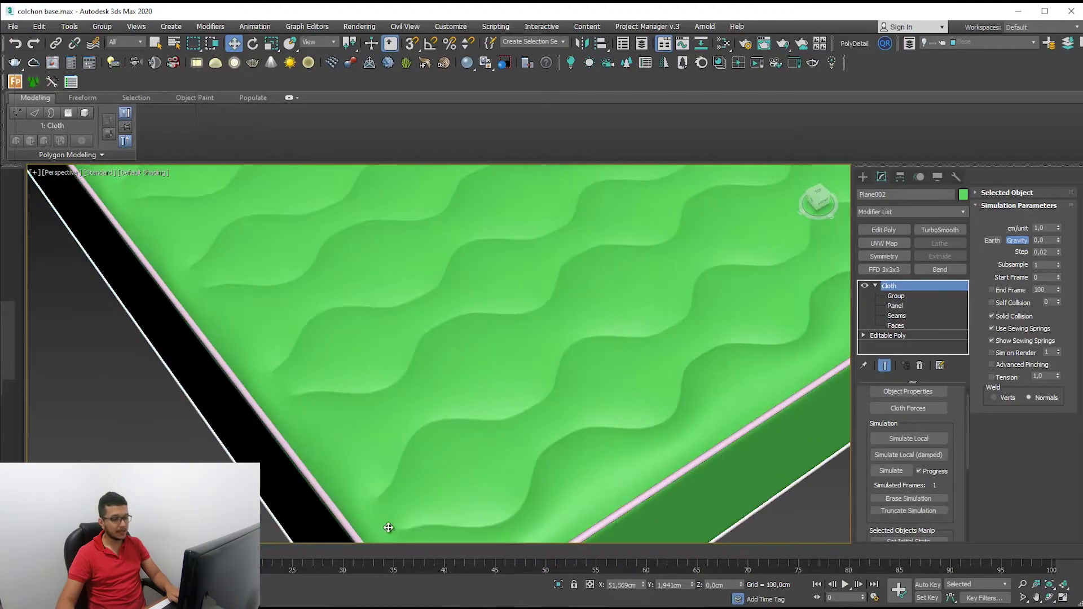
scroll(431, 430, "up", 3)
scroll(390, 420, "down", 5)
scroll(469, 489, "up", 1)
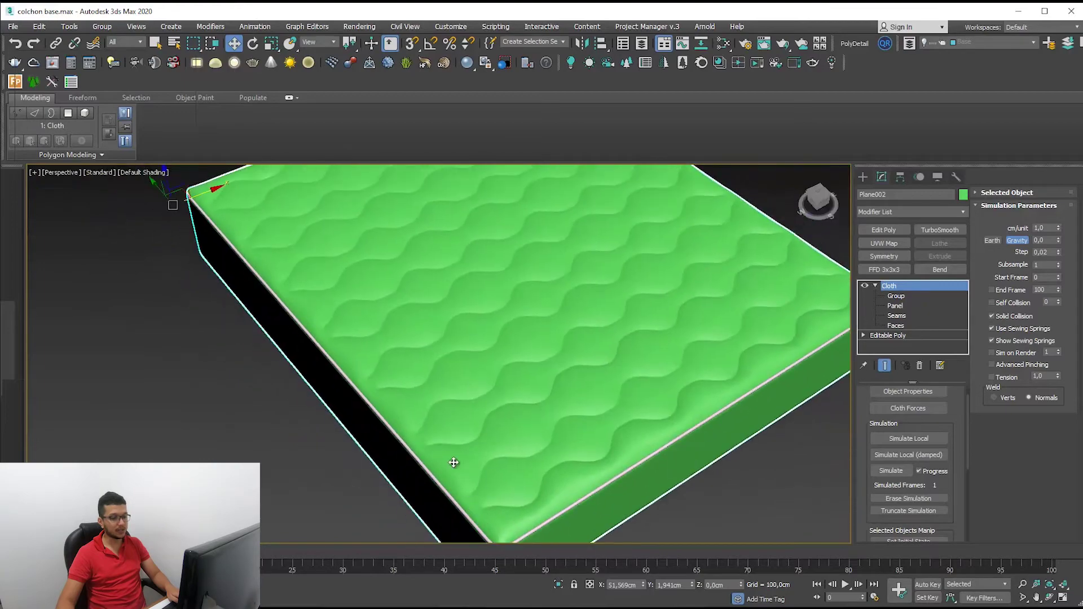
scroll(398, 436, "down", 3)
mouse_move(419, 447)
middle_mouse_down("alt")
mouse_move(496, 407)
mouse_move(487, 436)
middle_mouse_up("alt")
scroll(477, 474, "up", 5)
scroll(476, 474, "down", 5)
middle_click_drag(476, 474, 472, 428, "alt")
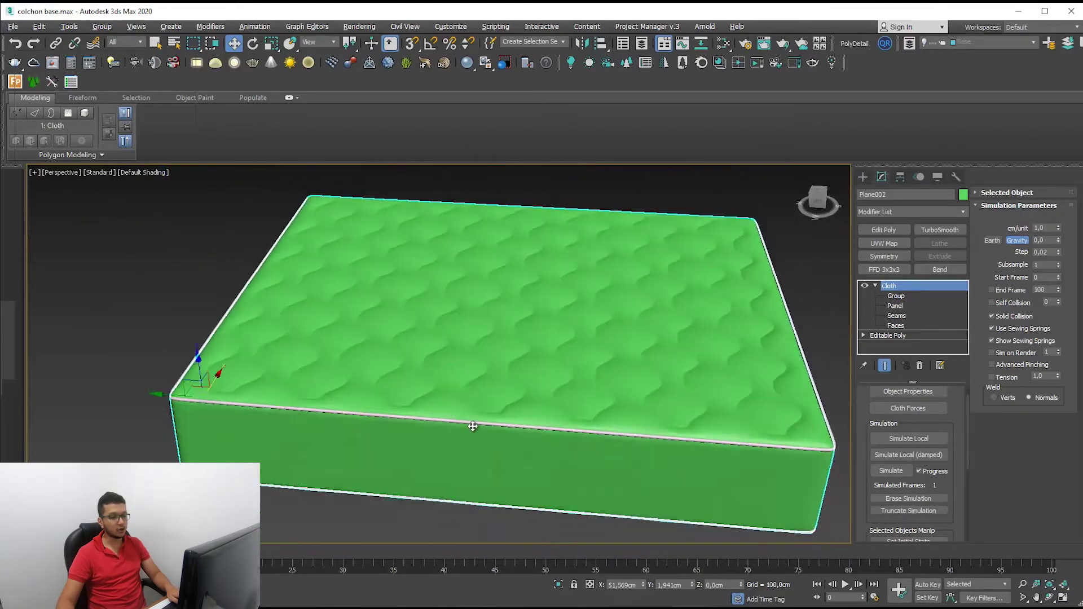
scroll(429, 414, "up", 3)
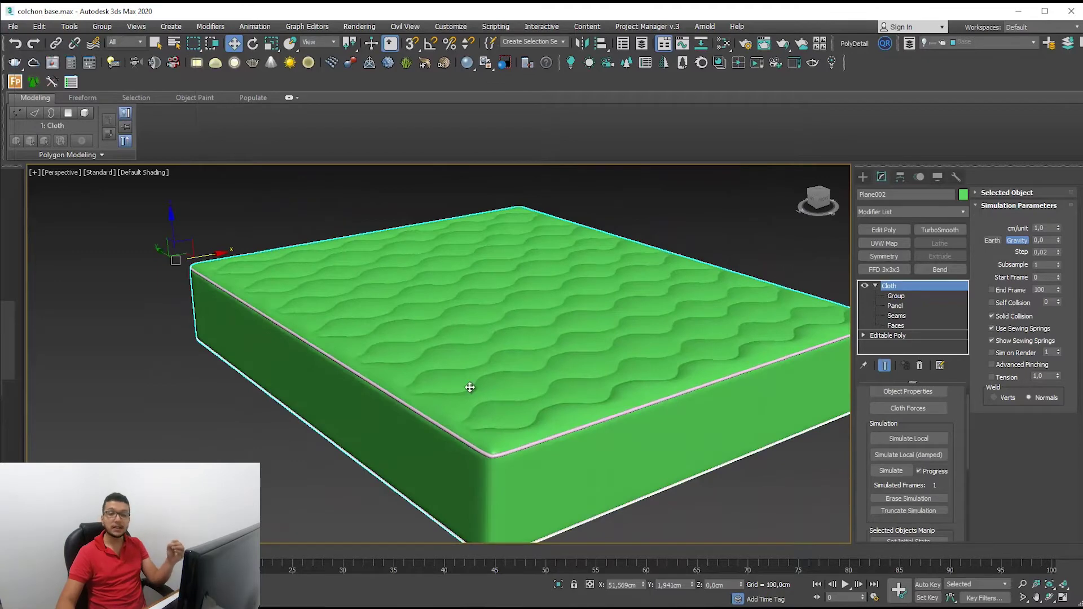
middle_click_drag(448, 394, 427, 444, "alt")
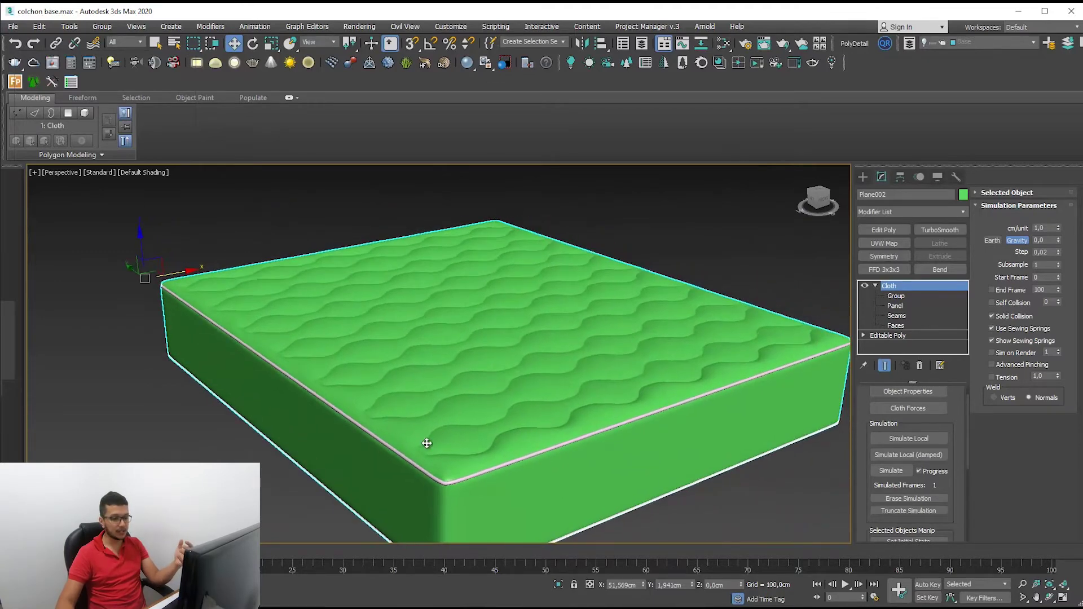
mouse_move(631, 395)
middle_mouse_down("alt")
mouse_move(534, 380)
mouse_move(551, 551)
mouse_move(527, 329)
mouse_move(525, 378)
mouse_move(556, 452)
mouse_move(398, 459)
middle_mouse_up("alt")
scroll(398, 459, "up", 2)
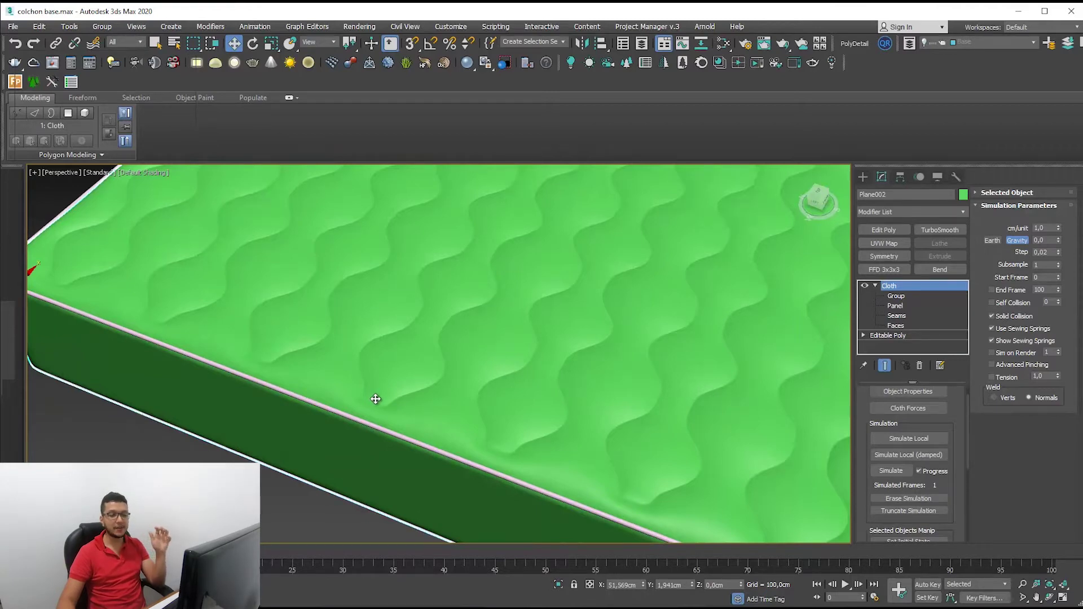
key("z")
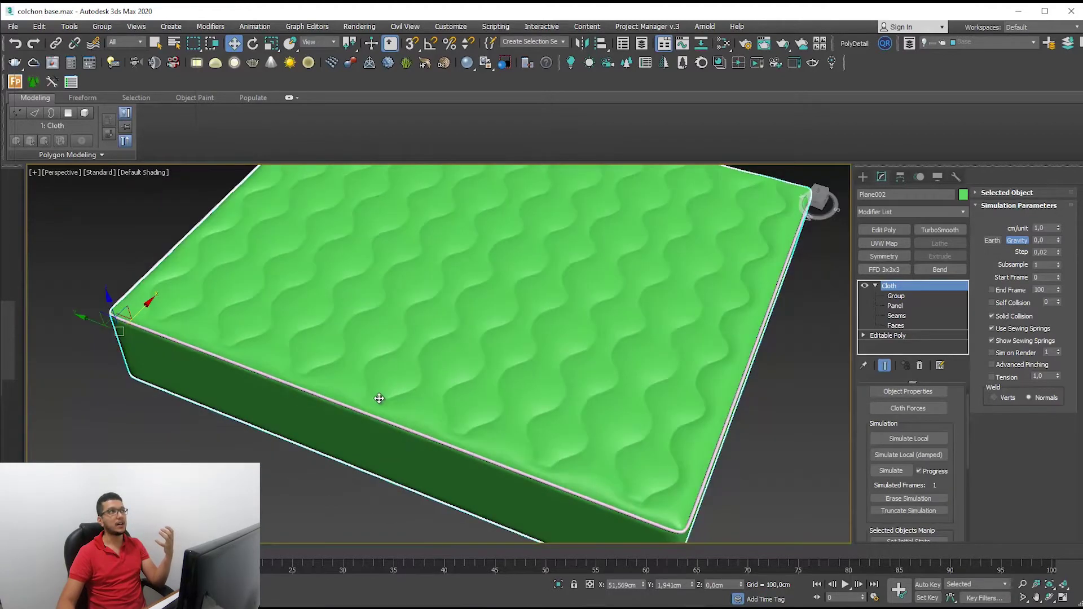
middle_click_drag(404, 416, 416, 448, "alt")
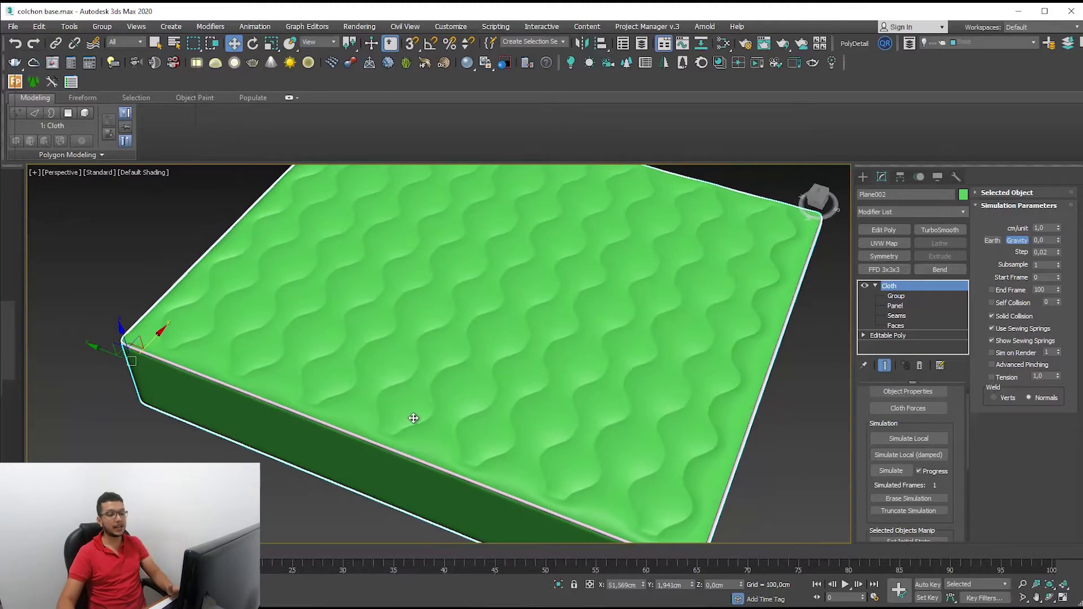
middle_click_drag(516, 455, 380, 428, "alt")
mouse_move(494, 471)
middle_mouse_down("alt")
mouse_move(423, 442)
mouse_move(457, 467)
mouse_move(501, 455)
middle_mouse_up("alt")
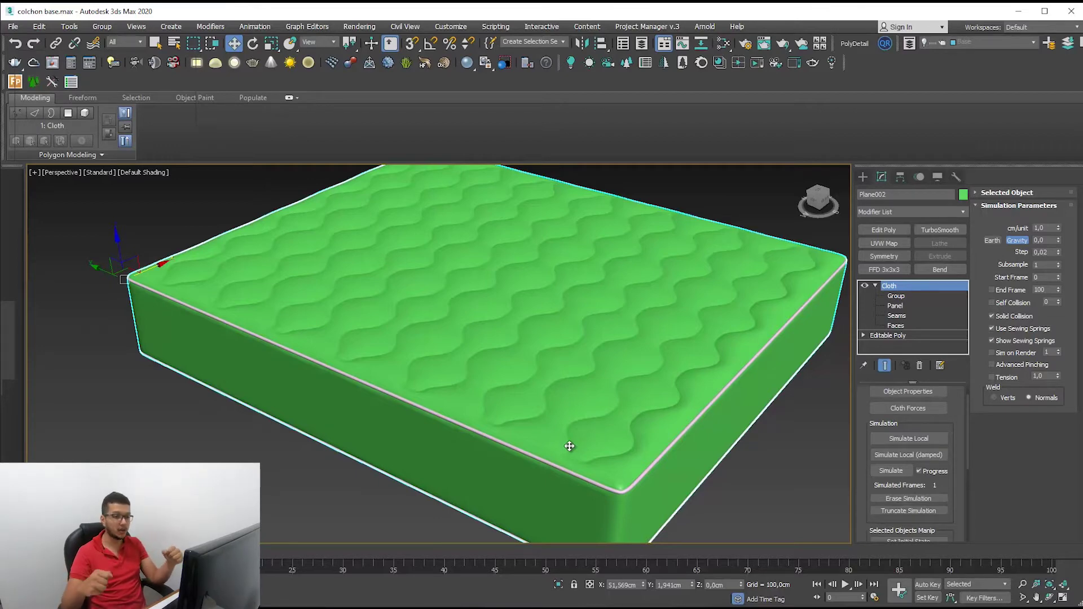
scroll(566, 446, "up", 3)
mouse_move(599, 425)
middle_mouse_down("alt")
mouse_move(537, 493)
mouse_move(629, 380)
mouse_move(545, 389)
mouse_move(531, 402)
middle_mouse_up("alt")
scroll(537, 494, "up", 3)
scroll(549, 463, "down", 3)
mouse_move(528, 405)
middle_mouse_down("alt")
mouse_move(573, 392)
mouse_move(561, 392)
middle_mouse_up("alt")
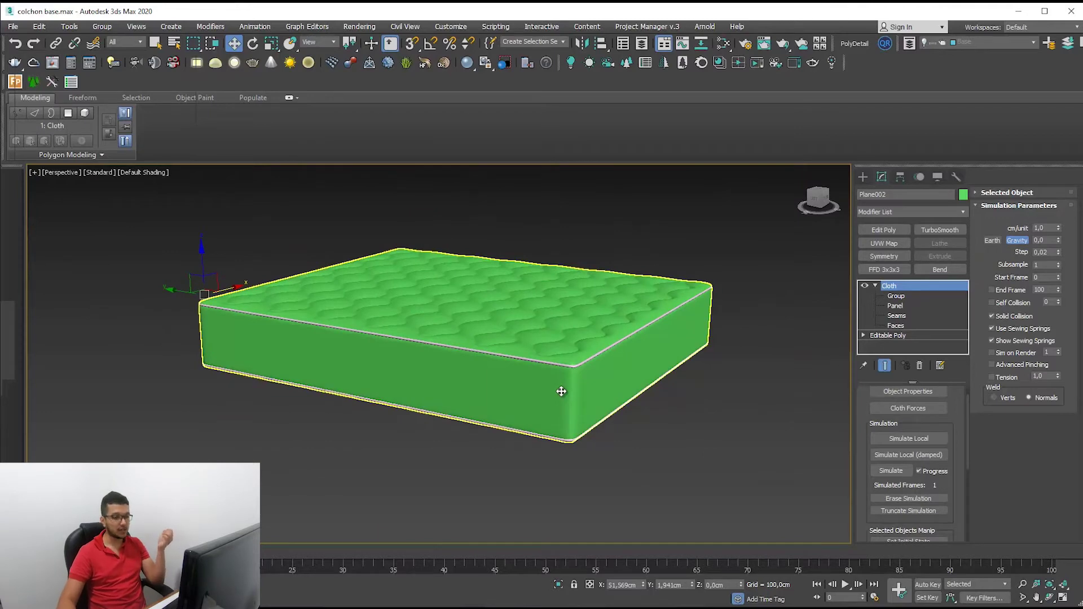
middle_click_drag(593, 470, 619, 424, "alt")
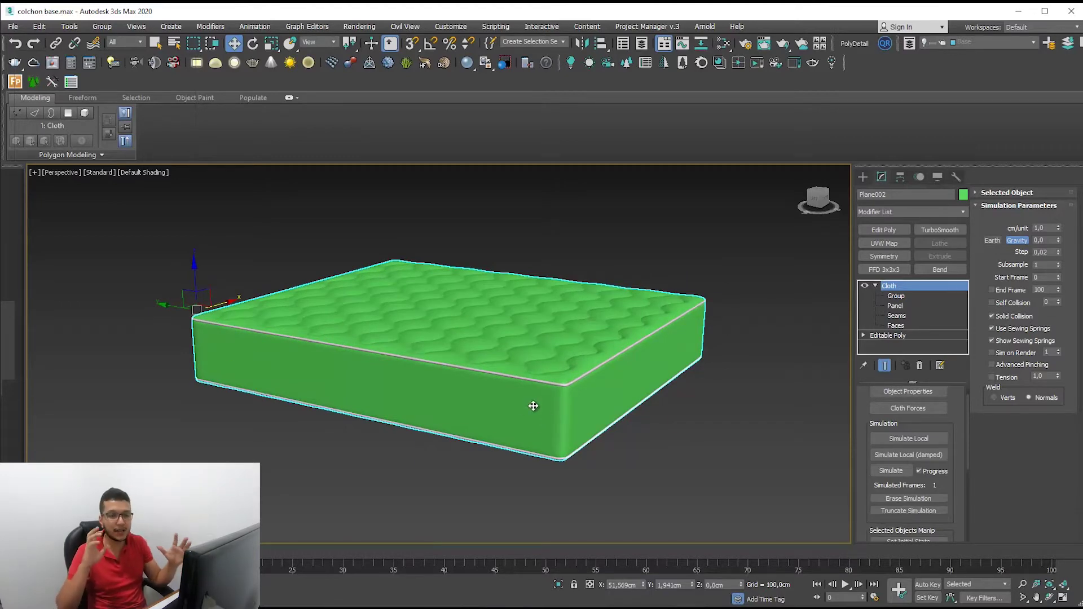
middle_click_drag(534, 406, 591, 364, "alt")
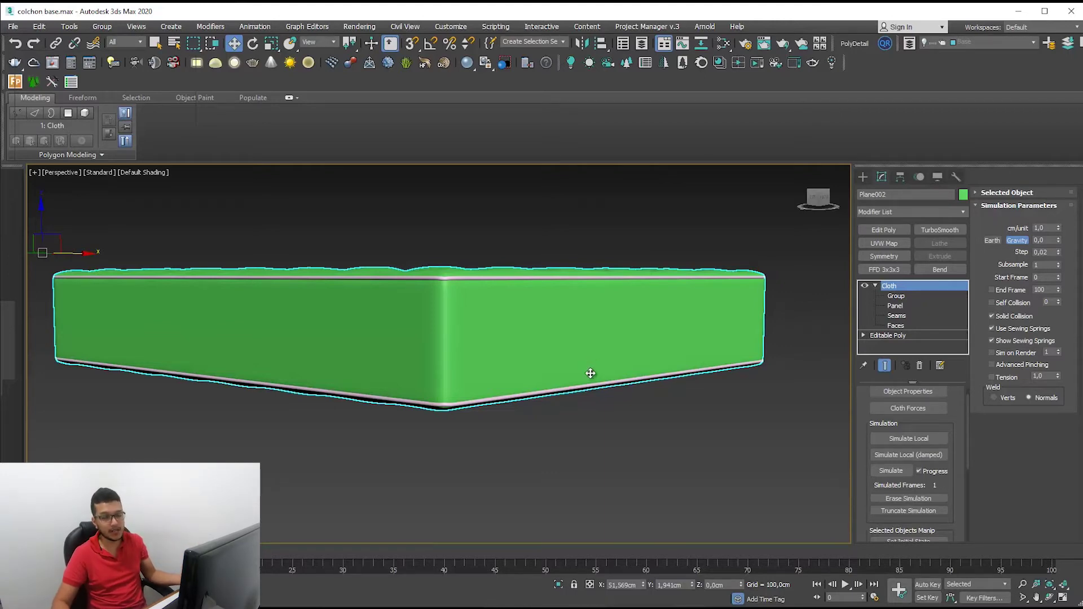
mouse_move(580, 380)
middle_mouse_down("alt")
mouse_move(536, 397)
mouse_move(564, 380)
mouse_move(557, 395)
middle_mouse_up("alt")
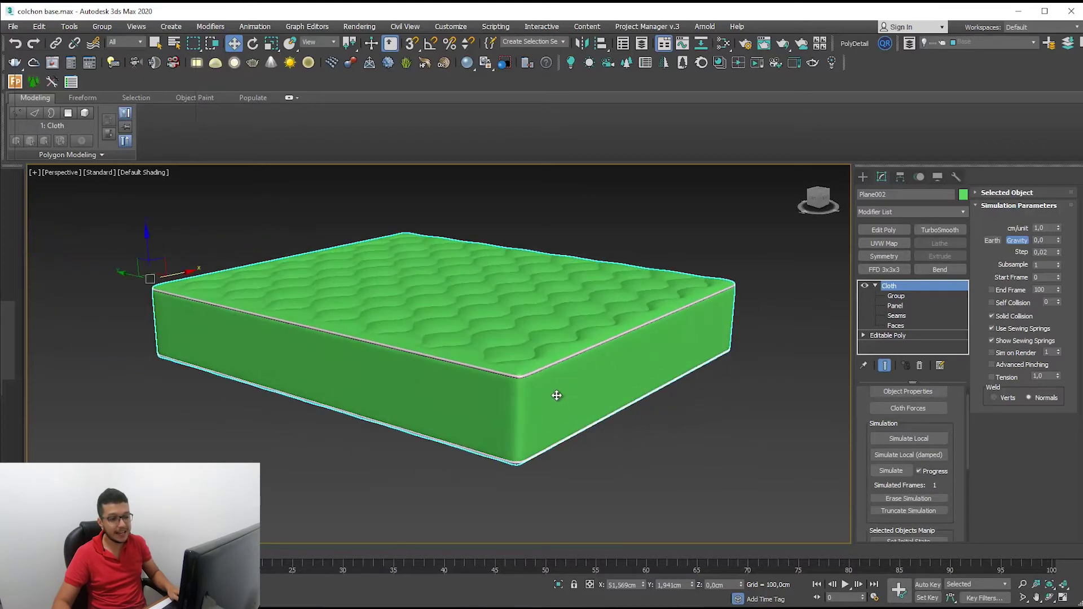
left_click(876, 285)
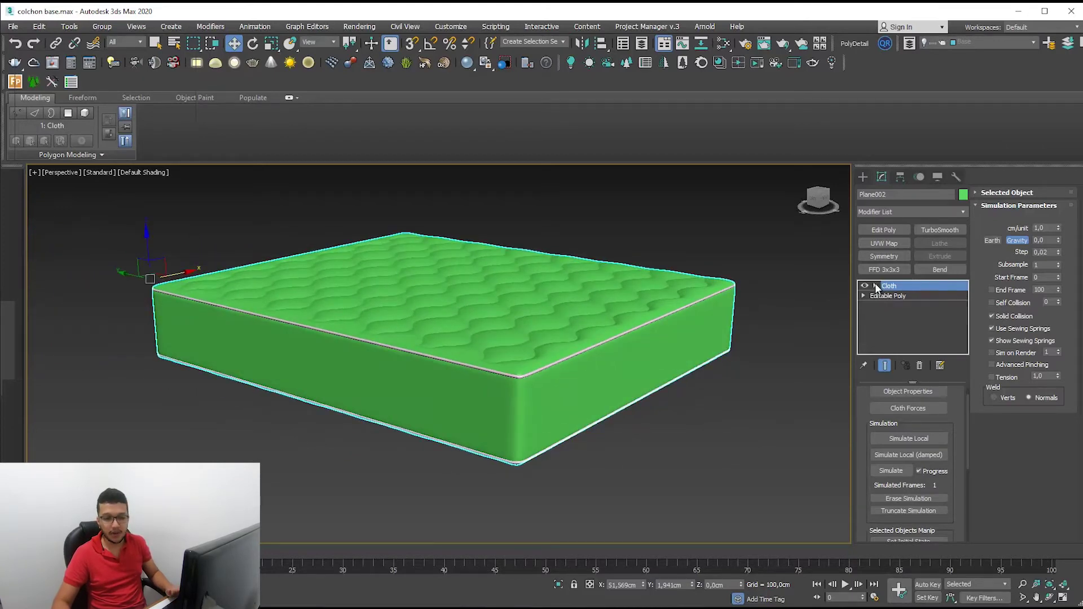
- Add a Noise modifier above Cloth on the mattress
left_click(962, 212)
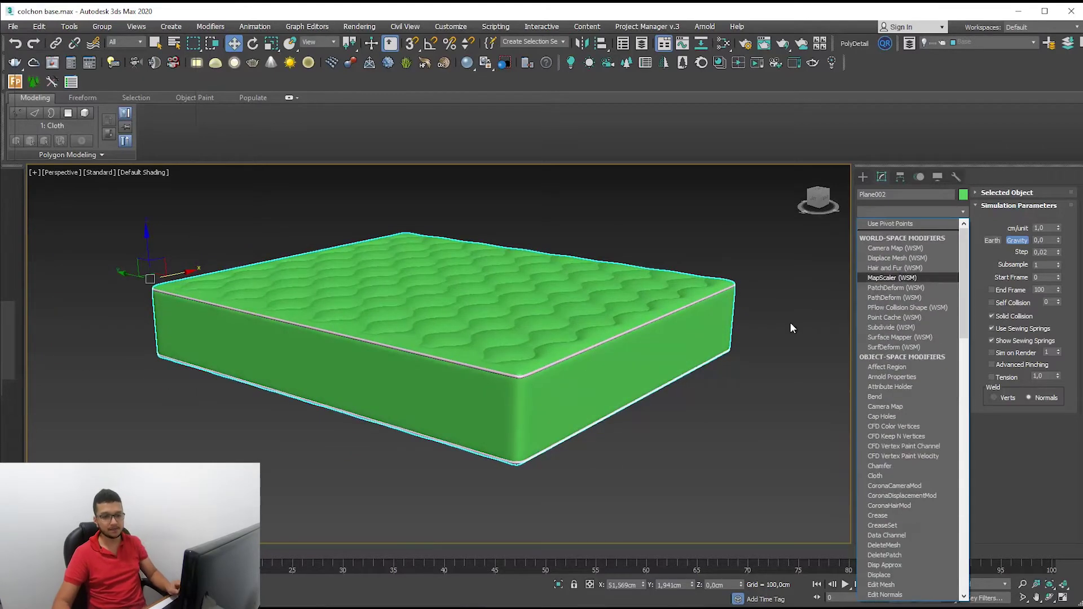
mouse_move(964, 252)
left_mouse_down()
mouse_move(963, 455)
mouse_move(957, 390)
left_mouse_up()
left_click(899, 314)
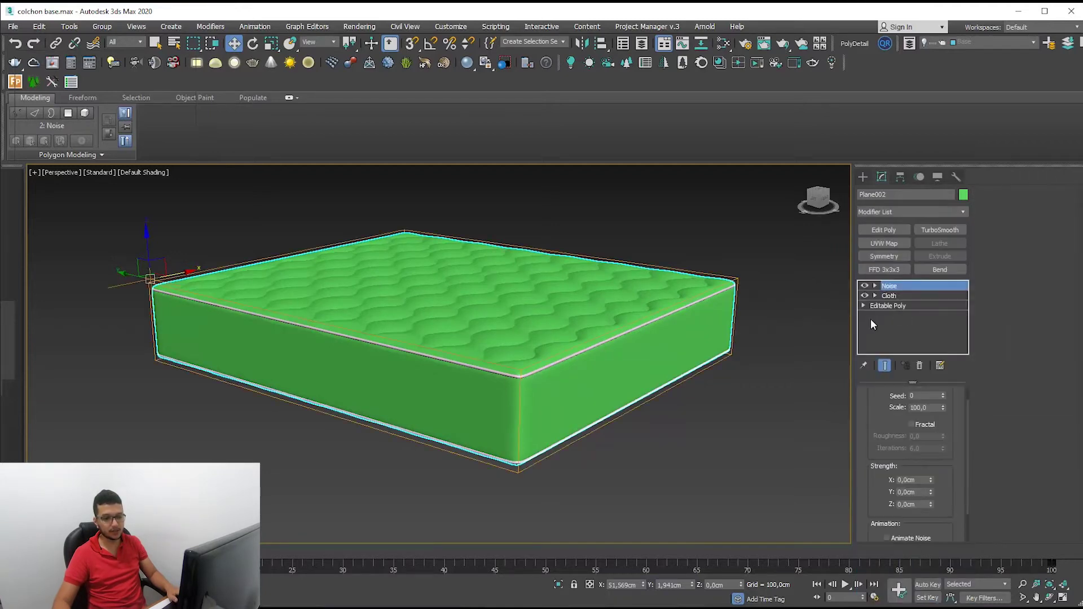
mouse_move(601, 365)
middle_mouse_down("alt")
mouse_move(551, 401)
mouse_move(574, 382)
middle_mouse_up("alt")
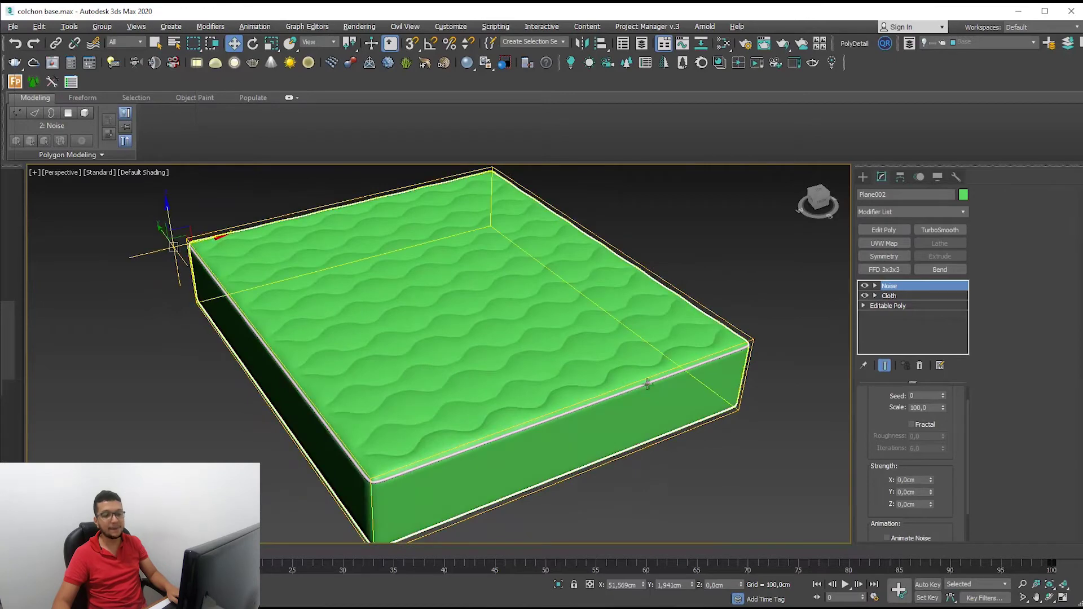
scroll(941, 482, "down", 1)
- Raise the Noise strength to about X 20.709 and Y 4.528
left_click_drag(931, 479, 931, 485)
left_click_drag(931, 467, 932, 429)
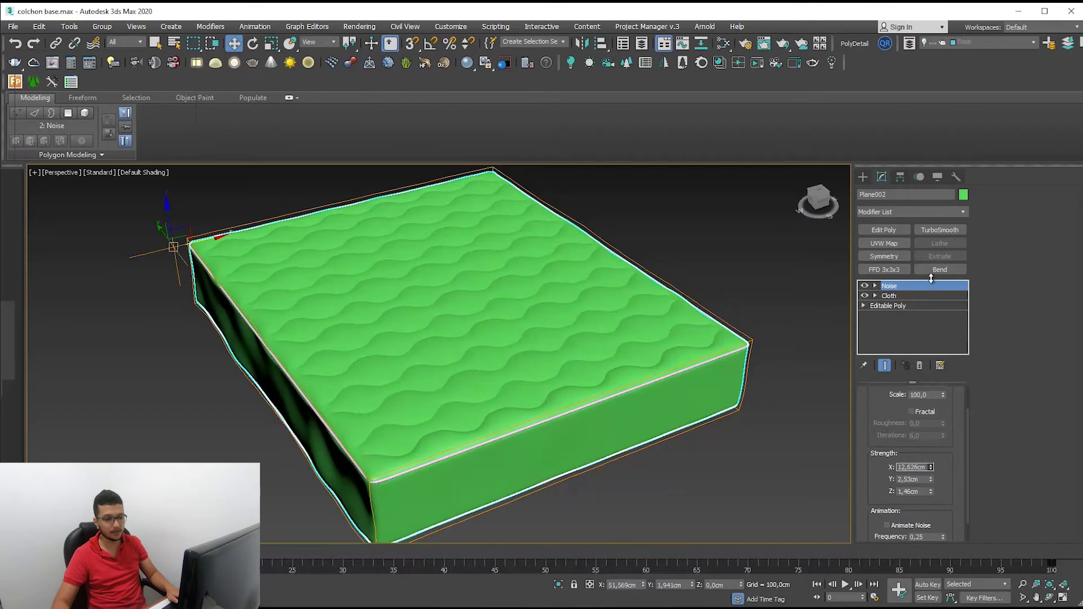
middle_click_drag(666, 195, 494, 302, "alt")
scroll(515, 420, "up", 3)
scroll(515, 420, "down", 3)
middle_click_drag(551, 391, 564, 428, "alt")
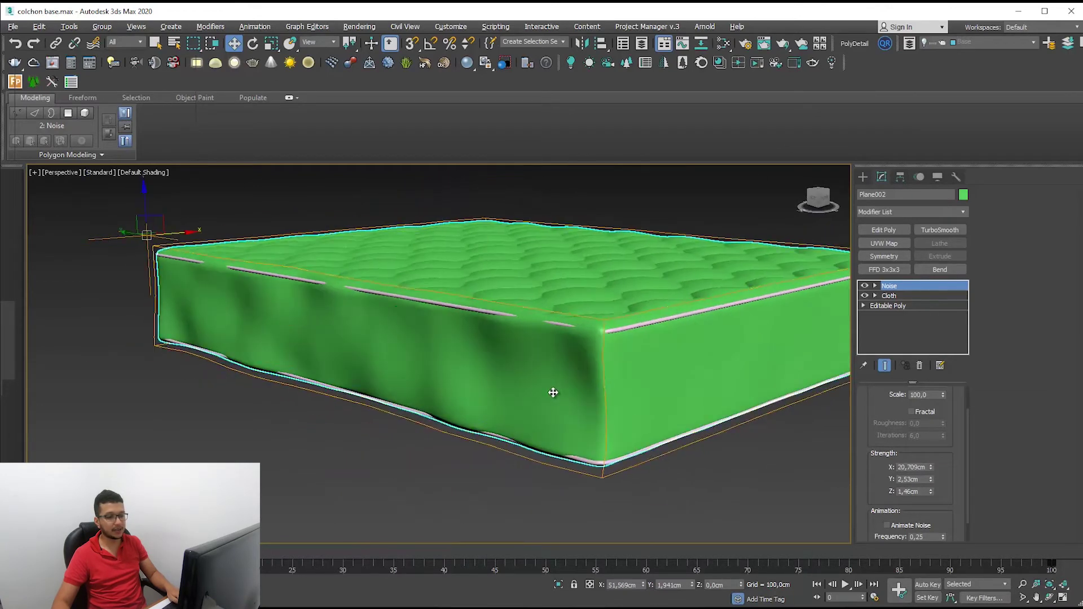
left_click_drag(959, 463, 956, 494)
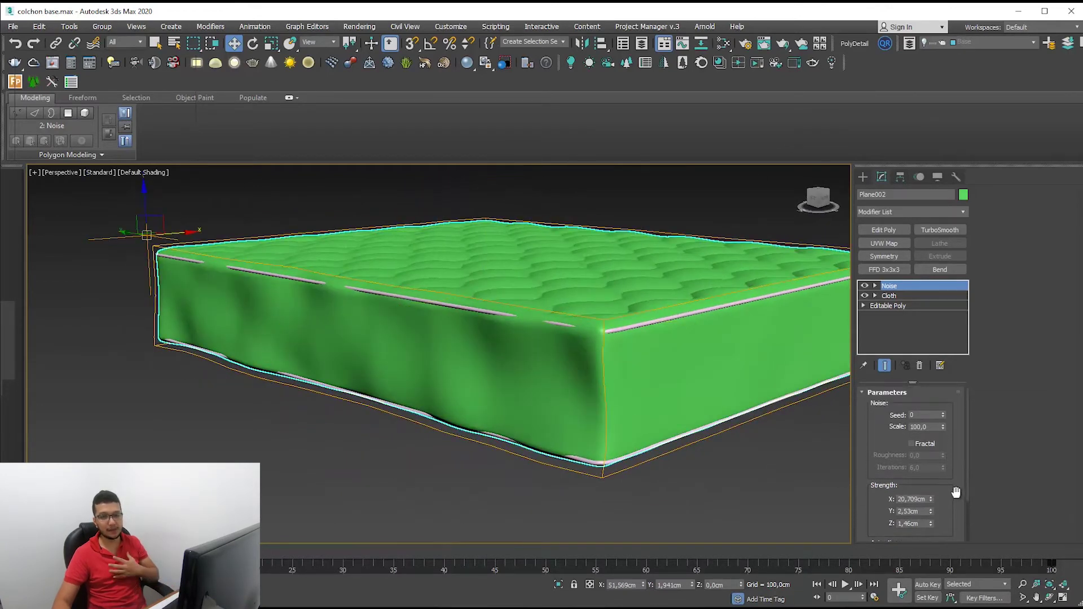
left_click_drag(948, 511, 948, 485)
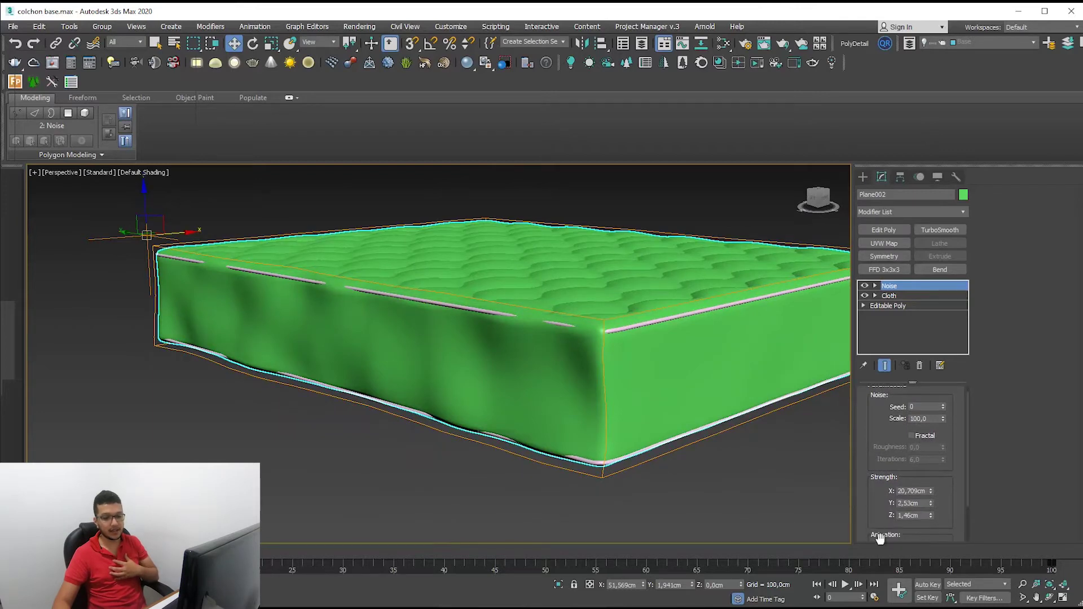
double_click(910, 503)
left_click_drag(931, 503, 929, 466)
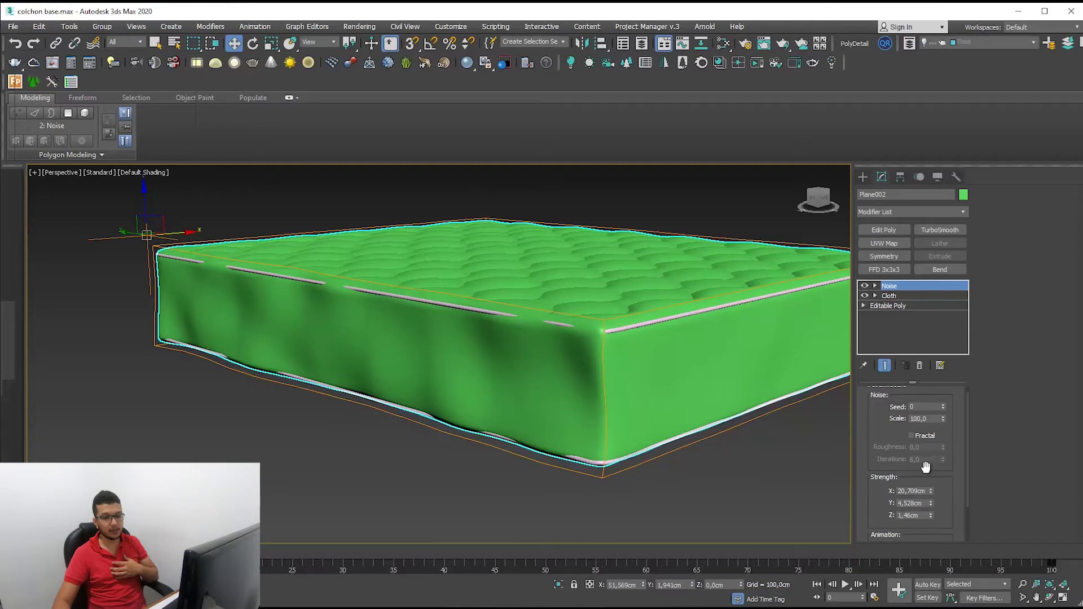
- Set the Noise Scale to 10
left_click_drag(942, 418, 948, 467)
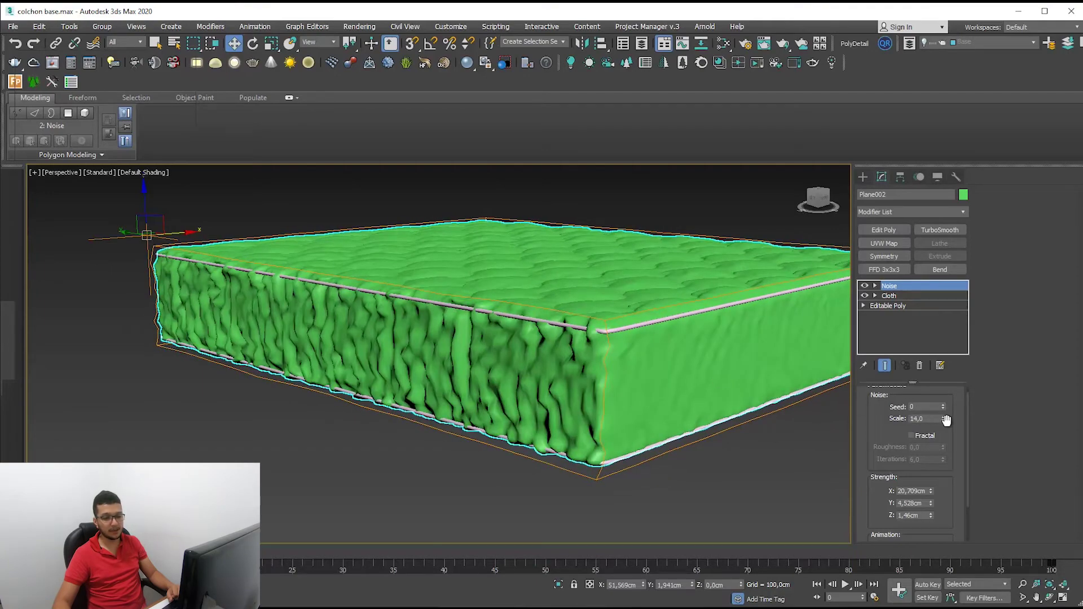
mouse_move(940, 402)
left_mouse_down()
mouse_move(952, 477)
mouse_move(874, 52)
left_mouse_up()
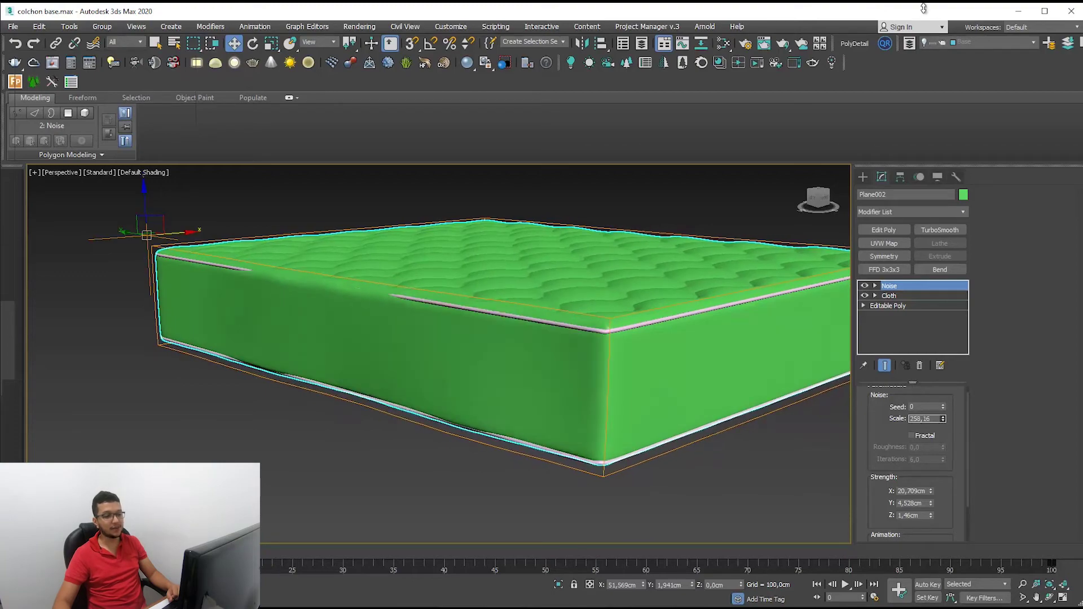
mouse_move(655, 387)
middle_mouse_down("alt")
mouse_move(597, 418)
mouse_move(682, 435)
middle_mouse_up("alt")
scroll(606, 438, "up", 3)
scroll(605, 438, "down", 5)
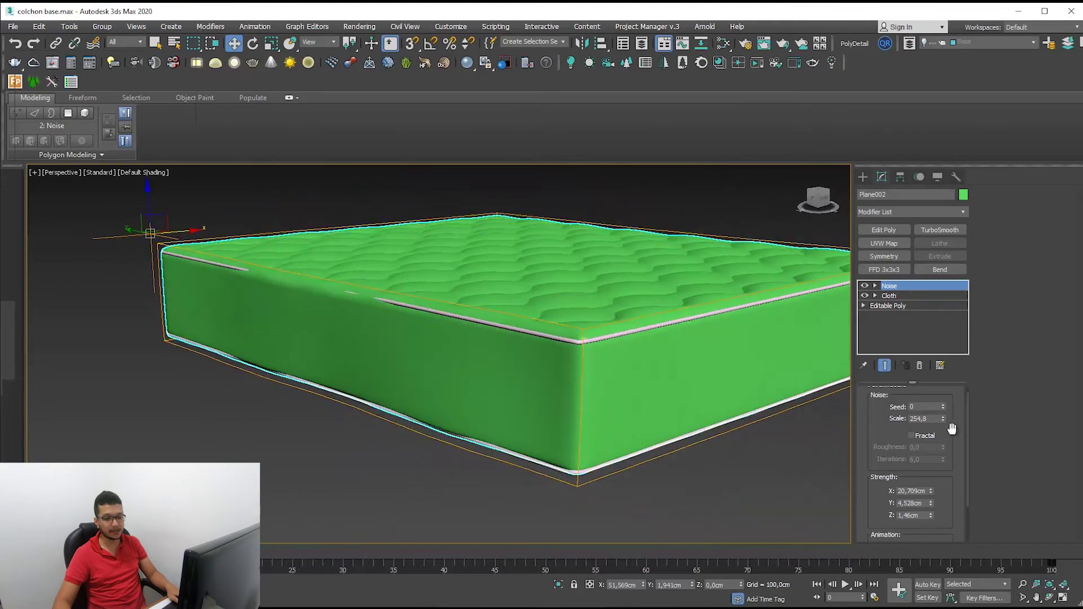
left_click_drag(944, 419, 948, 451)
double_click(926, 419)
type("10")
key("Return")
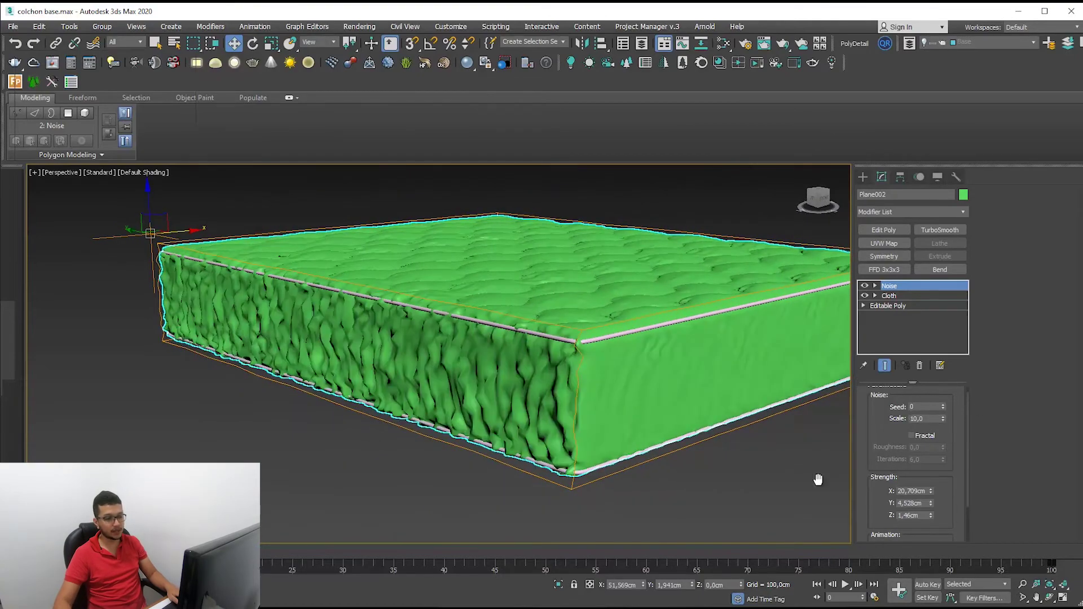
scroll(672, 483, "up", 3)
scroll(672, 468, "down", 3)
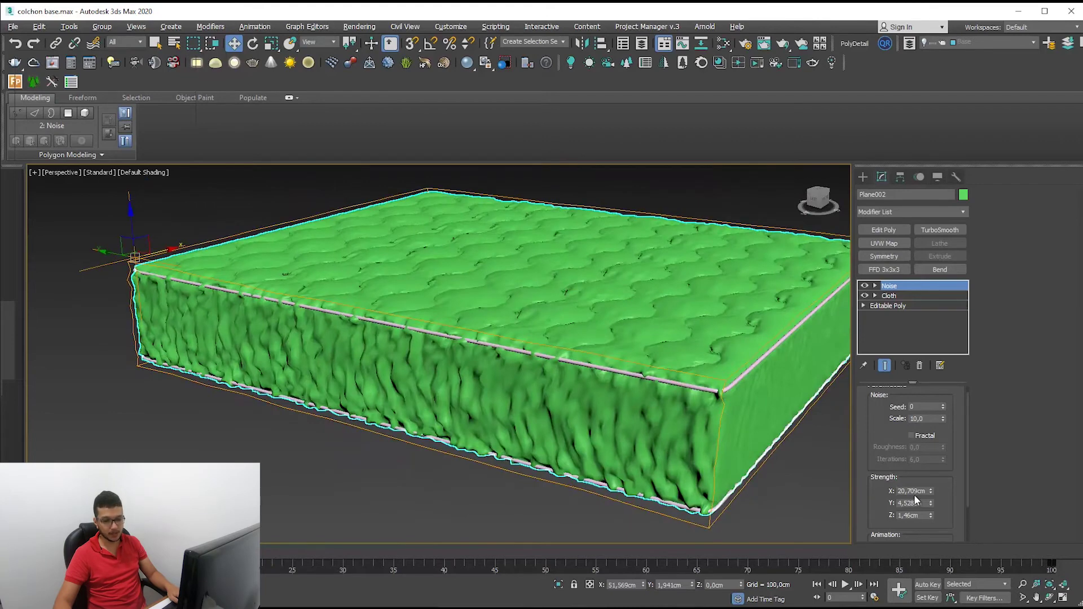
- Enter 1 cm for the Noise strength axes and set Scale to 15
type("1,0cm")
key("Return")
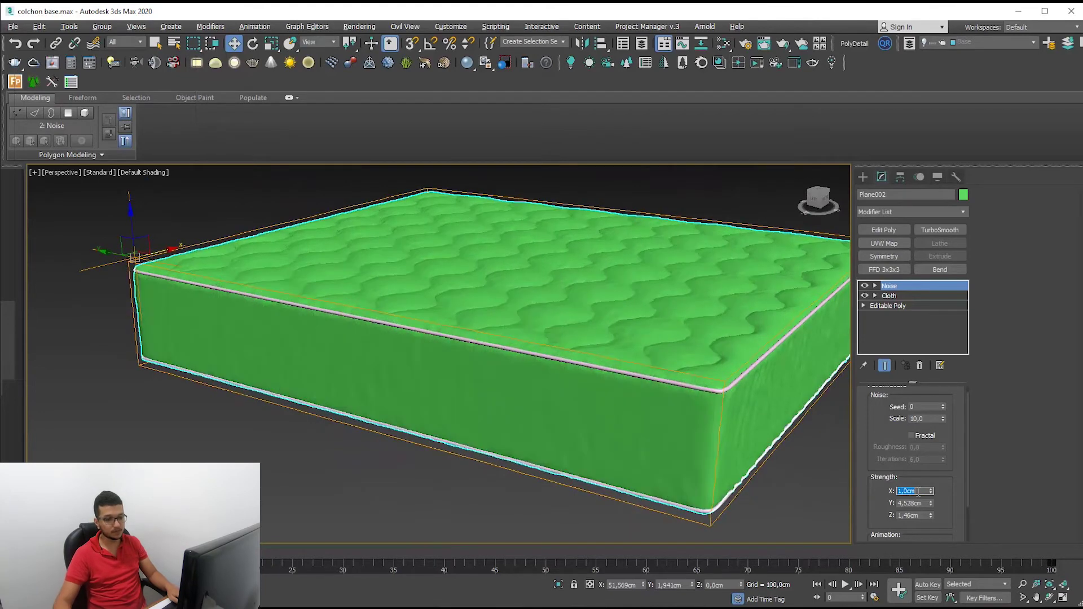
key("Tab")
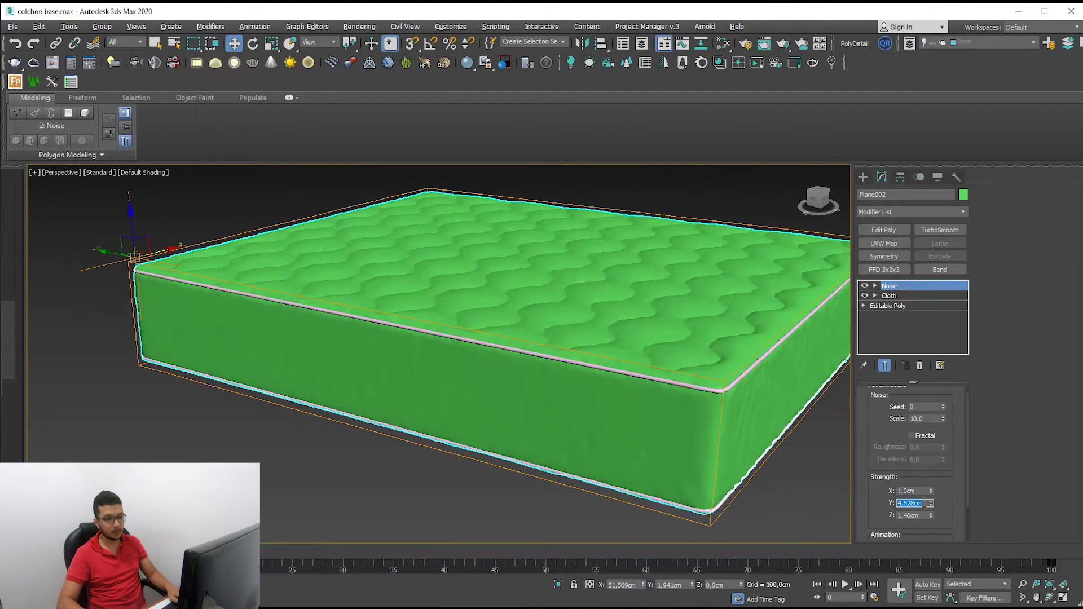
type("1")
key("Tab")
type("1")
mouse_move(516, 426)
middle_mouse_down("alt")
mouse_move(491, 404)
mouse_move(502, 415)
middle_mouse_up("alt")
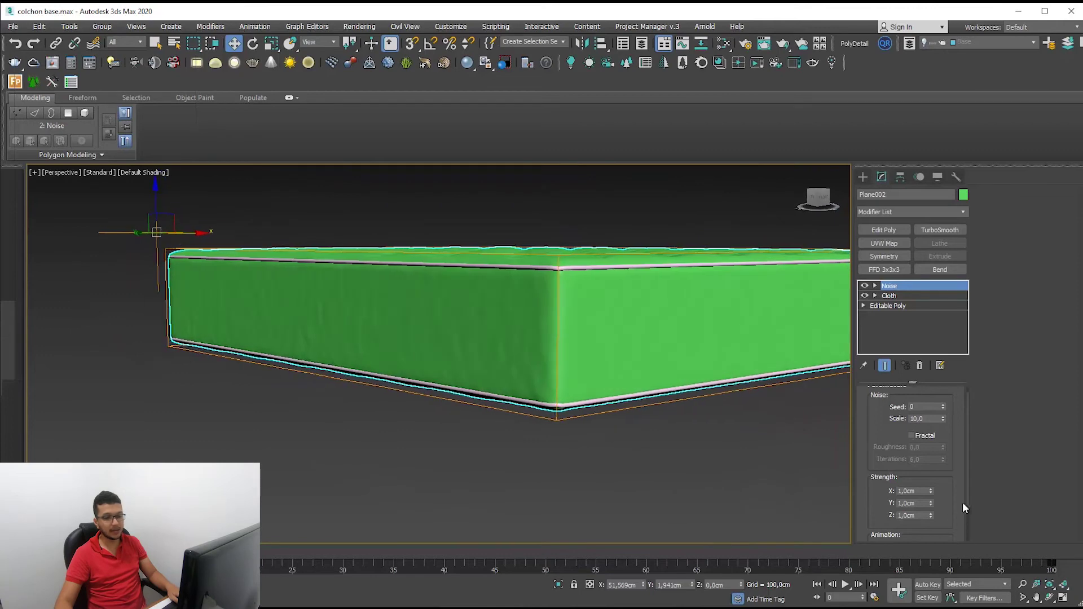
type("15")
key("Return")
- Lower the strengths to about Y 0.17 cm, Z 0.22 cm and X roughly 0.5 cm
left_click(932, 505)
left_click_drag(933, 501, 933, 509)
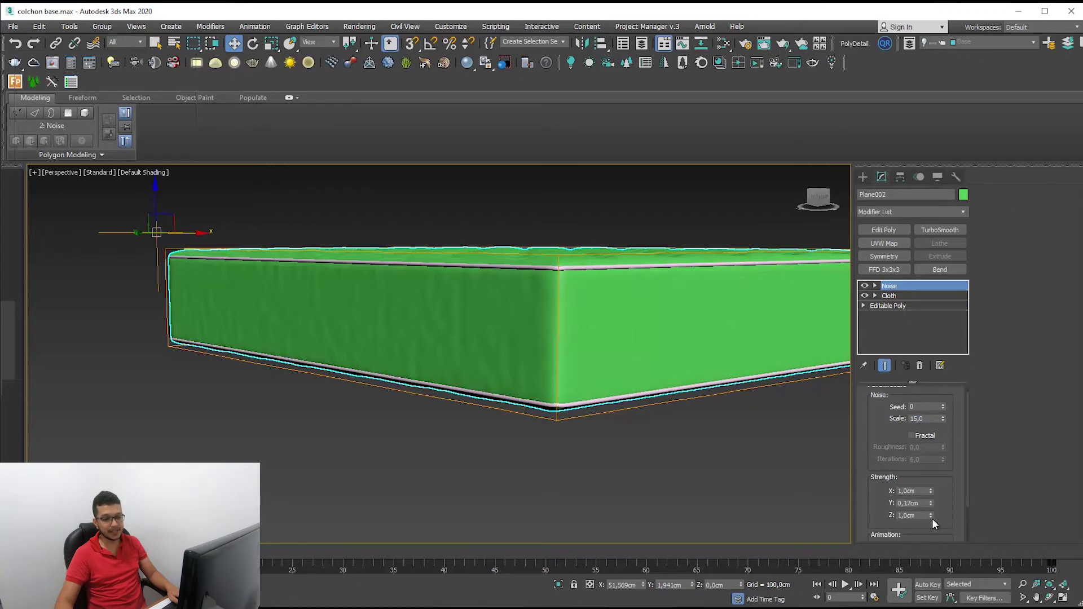
left_click_drag(934, 524, 933, 553)
left_click_drag(930, 490, 930, 519)
scroll(653, 466, "down", 5)
- Orbit and zoom around the mattress corner and quilted top to inspect the noise
middle_click_drag(653, 466, 687, 466, "alt")
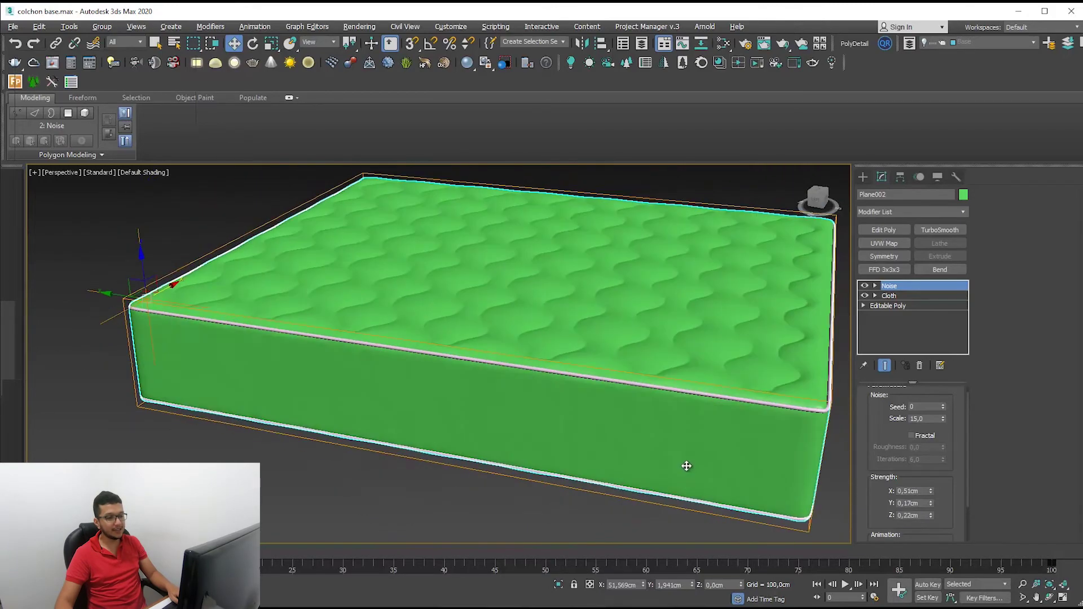
scroll(536, 428, "up", 4)
middle_click_drag(537, 428, 314, 325, "alt")
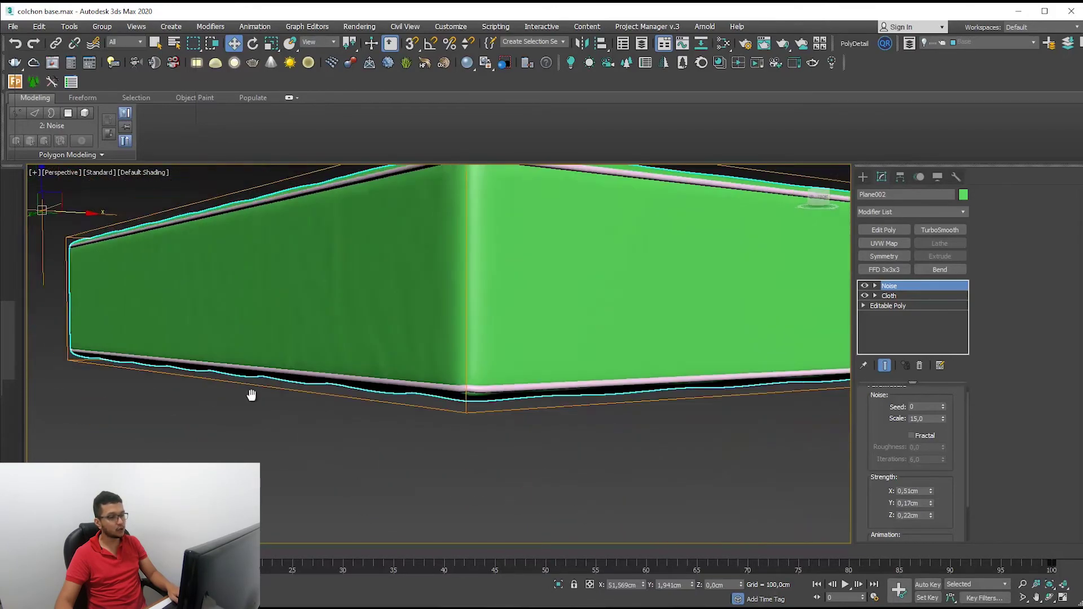
middle_click_drag(238, 304, 286, 324, "alt")
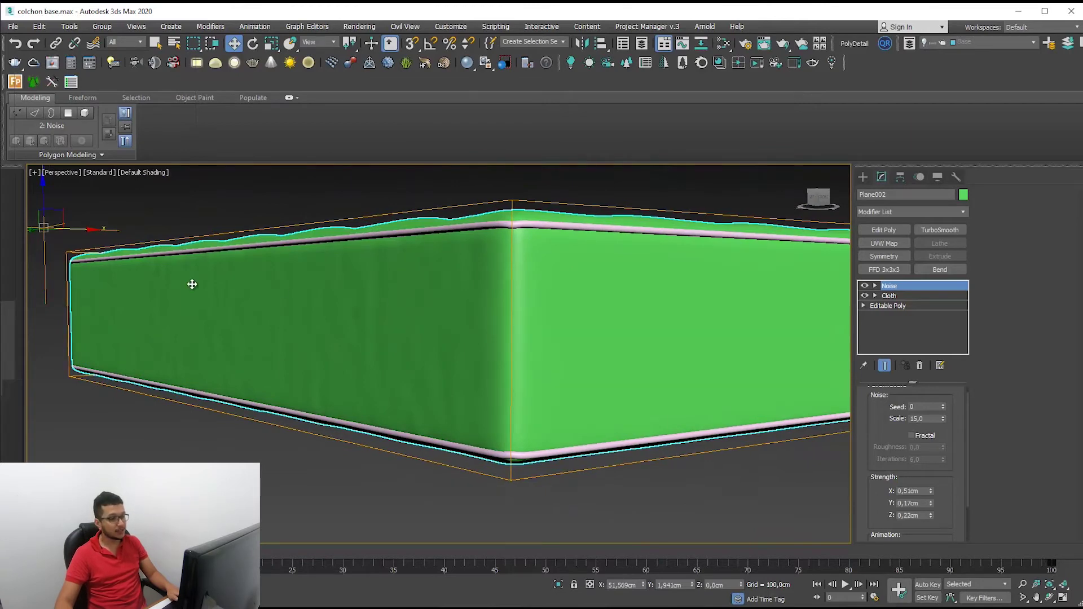
mouse_move(285, 314)
middle_mouse_down("alt")
mouse_move(305, 355)
mouse_move(440, 380)
middle_mouse_up("alt")
scroll(434, 447, "up", 4)
scroll(331, 394, "down", 5)
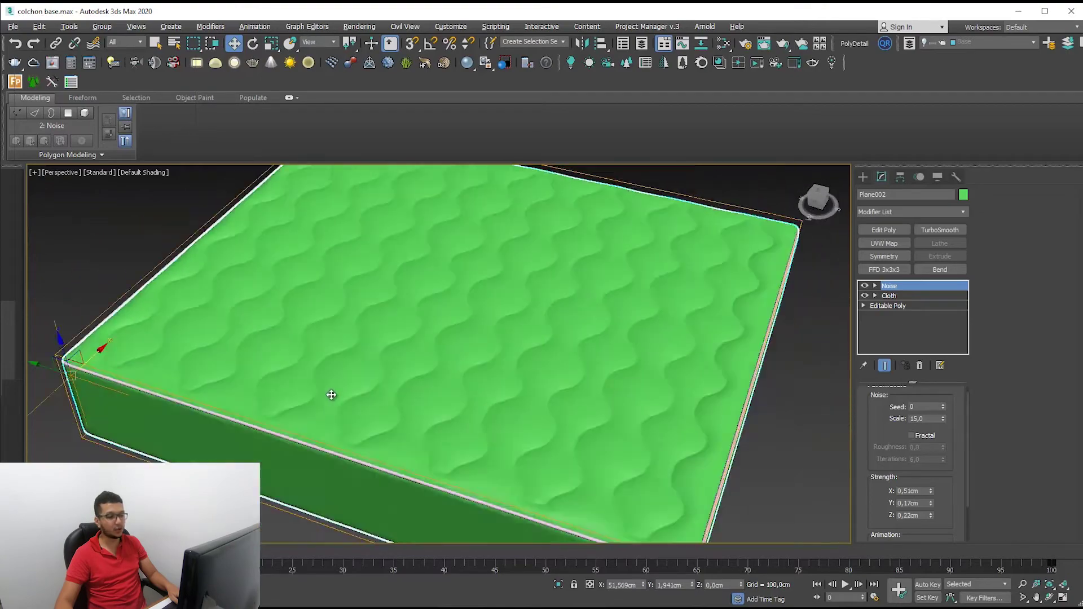
scroll(326, 413, "up", 2)
scroll(331, 442, "up", 4)
scroll(333, 483, "up", 3)
scroll(332, 483, "down", 3)
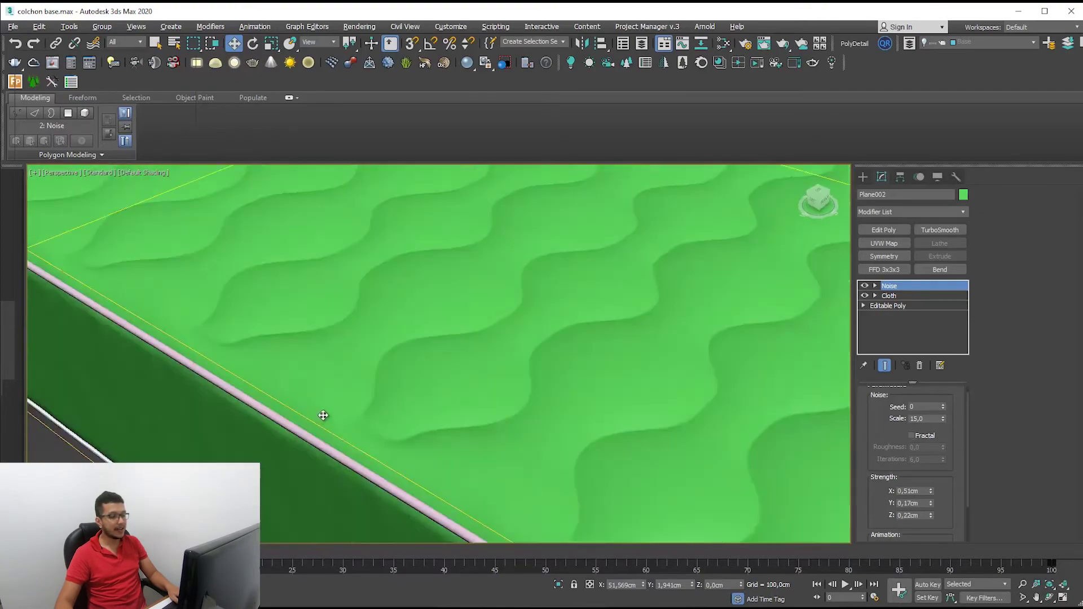
scroll(324, 416, "down", 3)
mouse_move(358, 423)
middle_mouse_down("alt")
mouse_move(464, 324)
mouse_move(438, 384)
middle_mouse_up("alt")
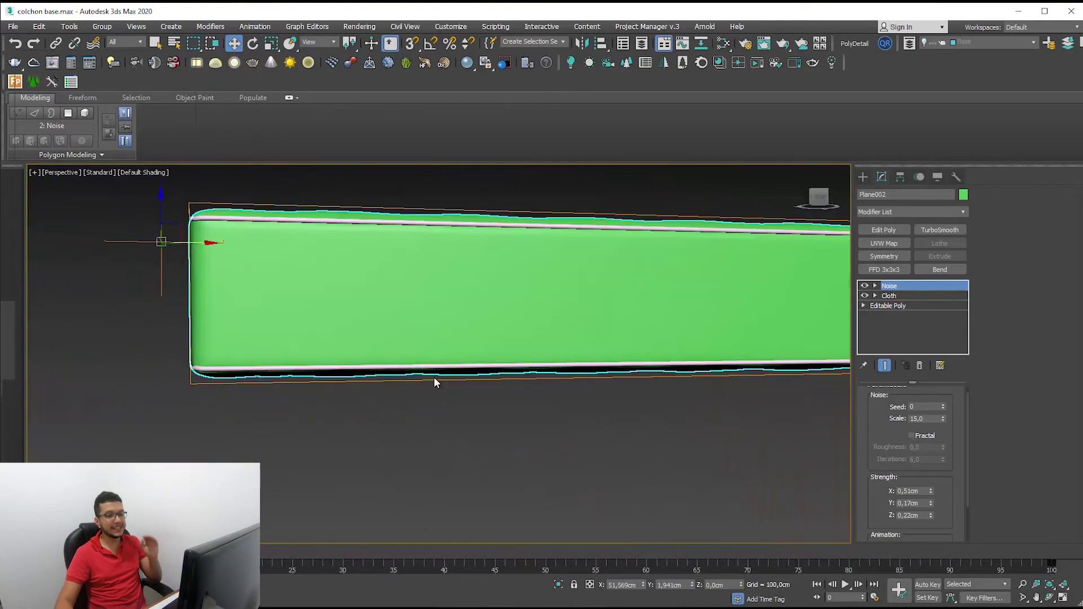
middle_click_drag(353, 387, 429, 390, "alt")
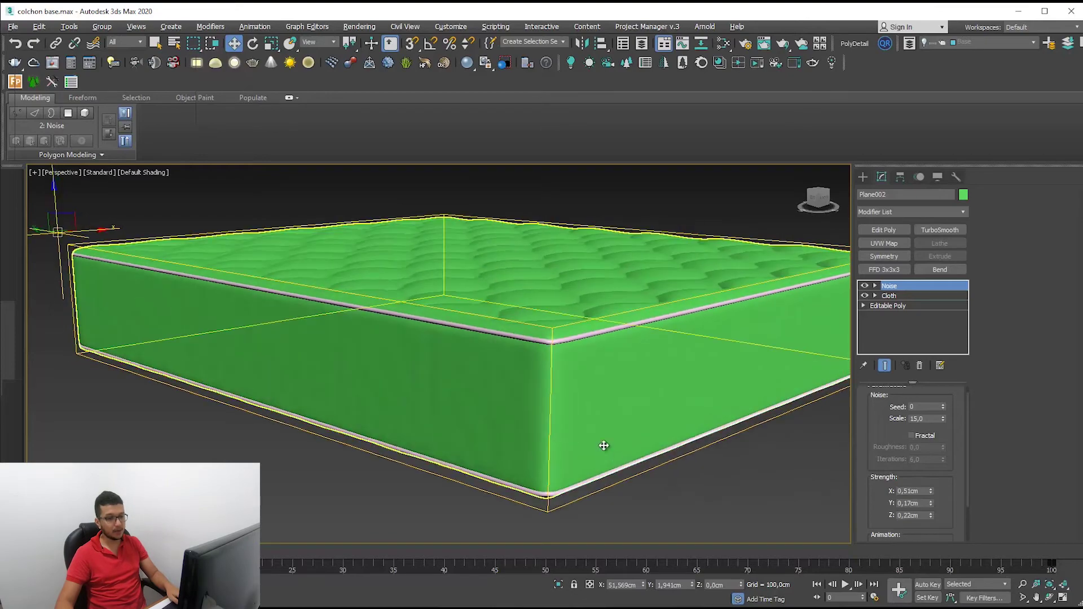
- Adjust the Noise Z strength to about 0.37 cm
left_click_drag(932, 516, 933, 506)
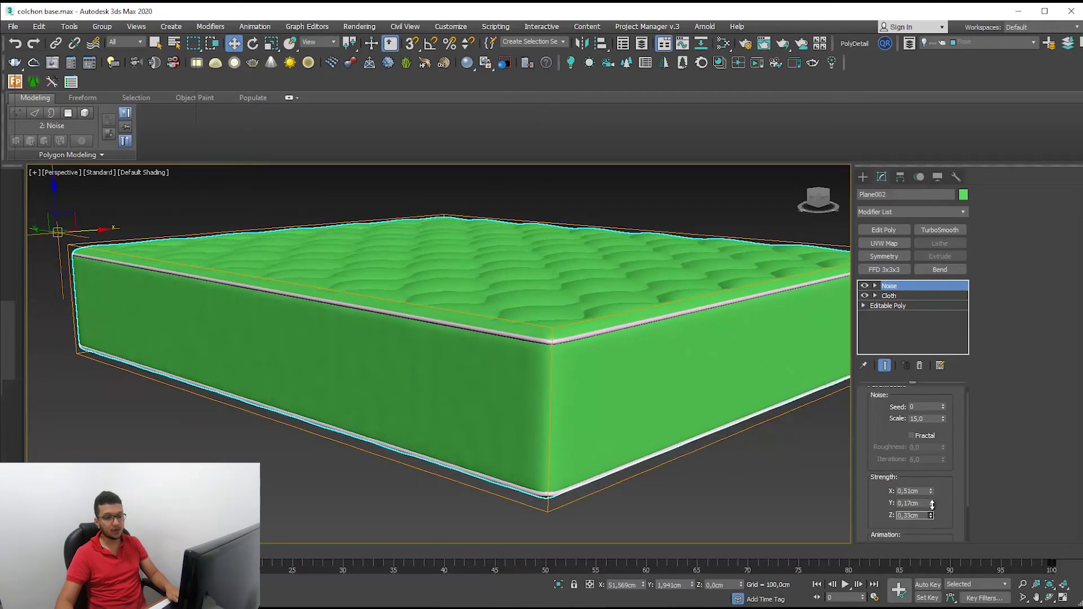
mouse_move(496, 414)
middle_mouse_down("alt")
mouse_move(495, 502)
mouse_move(500, 436)
mouse_move(595, 414)
middle_mouse_up("alt")
left_click_drag(931, 515, 933, 531)
mouse_move(624, 406)
middle_mouse_down("alt")
mouse_move(633, 411)
mouse_move(624, 431)
mouse_move(597, 439)
middle_mouse_up("alt")
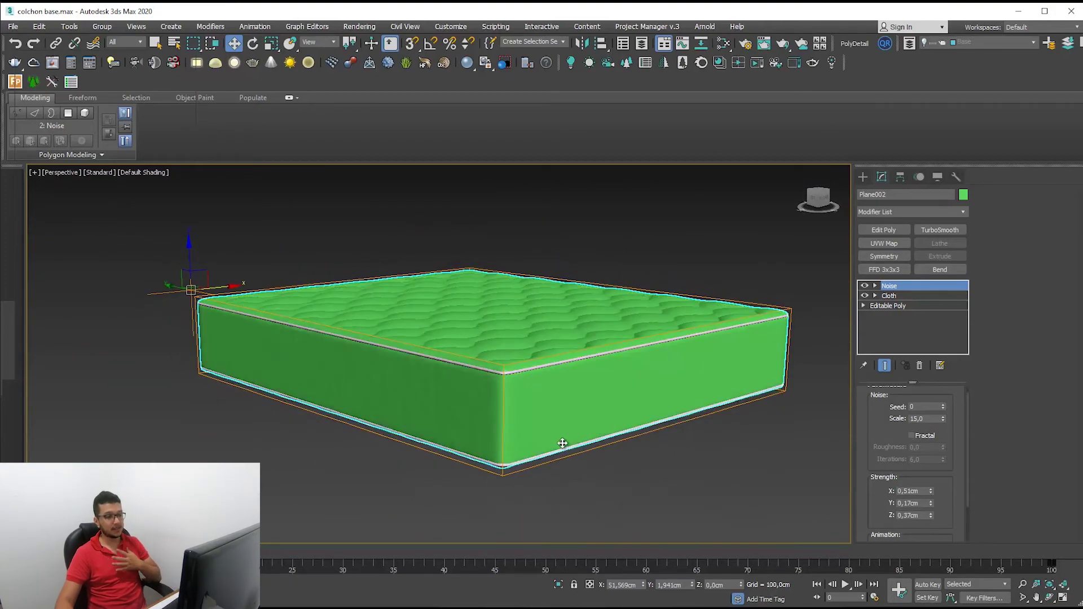
scroll(526, 439, "up", 3)
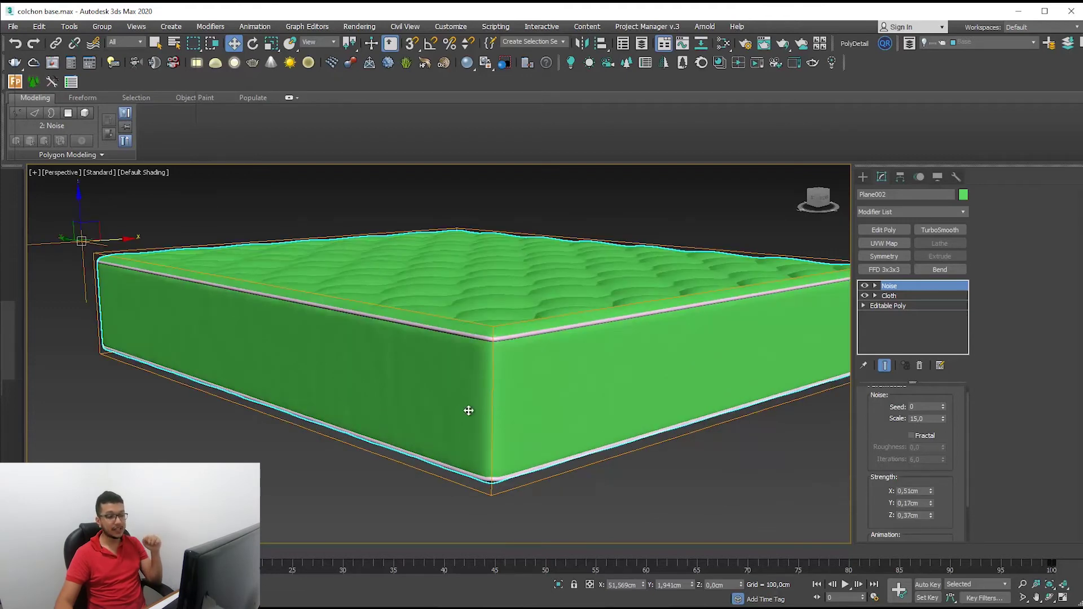
- Zoom into the side stitching on imagenGrande1.jpg, then go back to 3ds Max
left_click(339, 569)
scroll(694, 349, "up", 2)
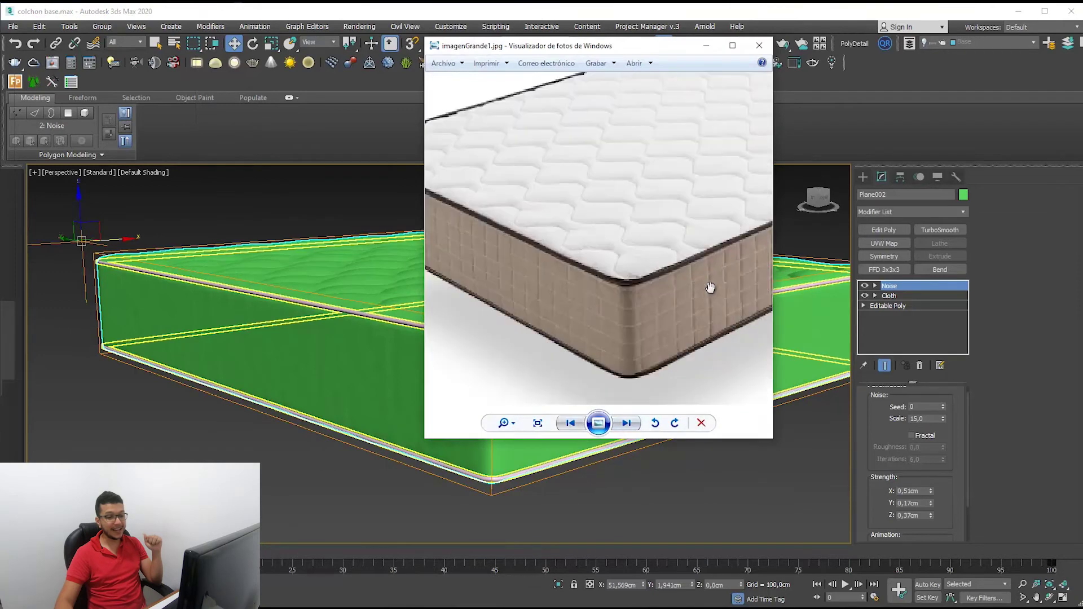
scroll(700, 282, "up", 2)
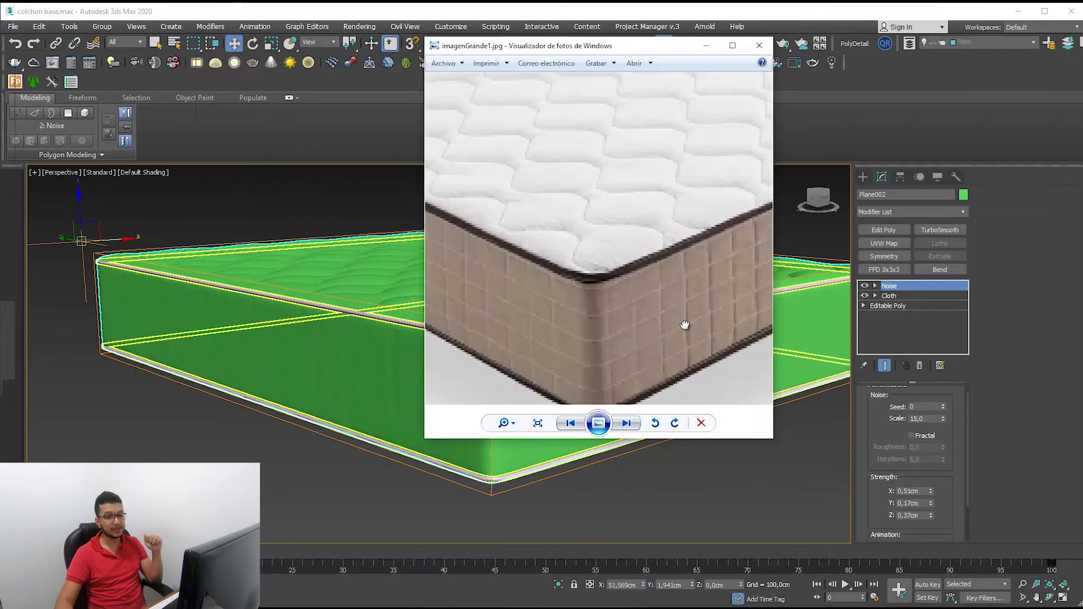
left_click_drag(685, 322, 616, 304)
scroll(616, 305, "up", 1)
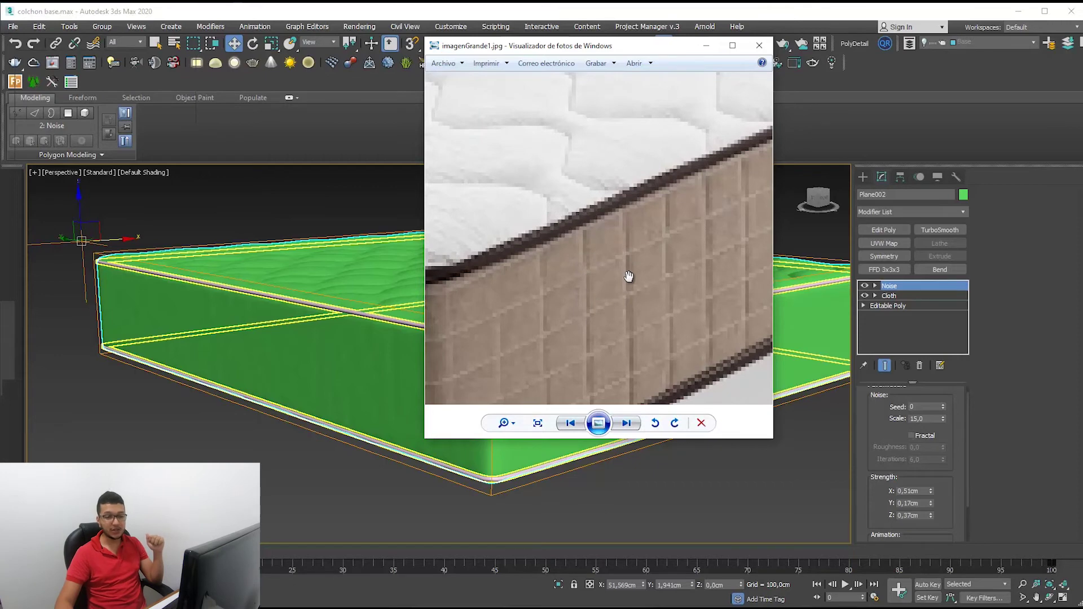
scroll(629, 276, "down", 1)
scroll(628, 275, "up", 1)
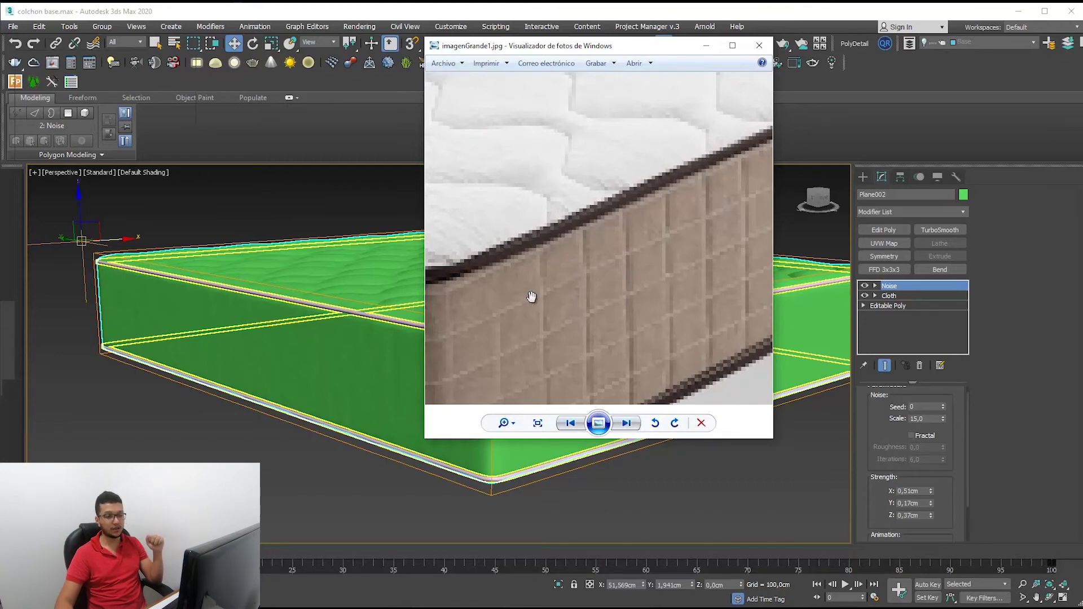
left_click(285, 353)
left_click(153, 172)
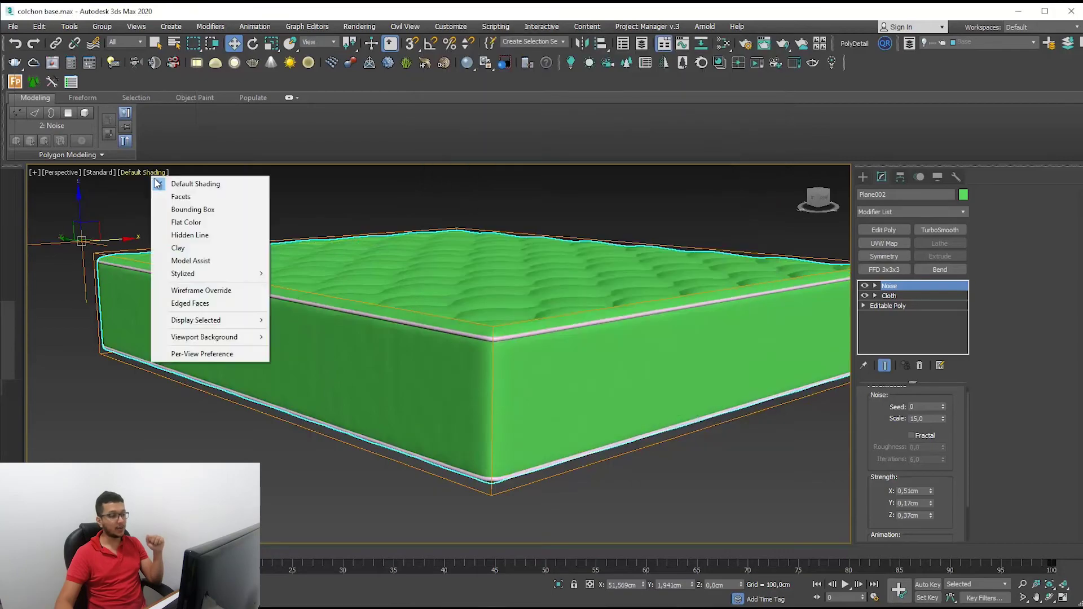
- Switch the viewport to Edged Faces and zoom in on the mattress side
left_click(192, 300)
scroll(445, 385, "up", 3)
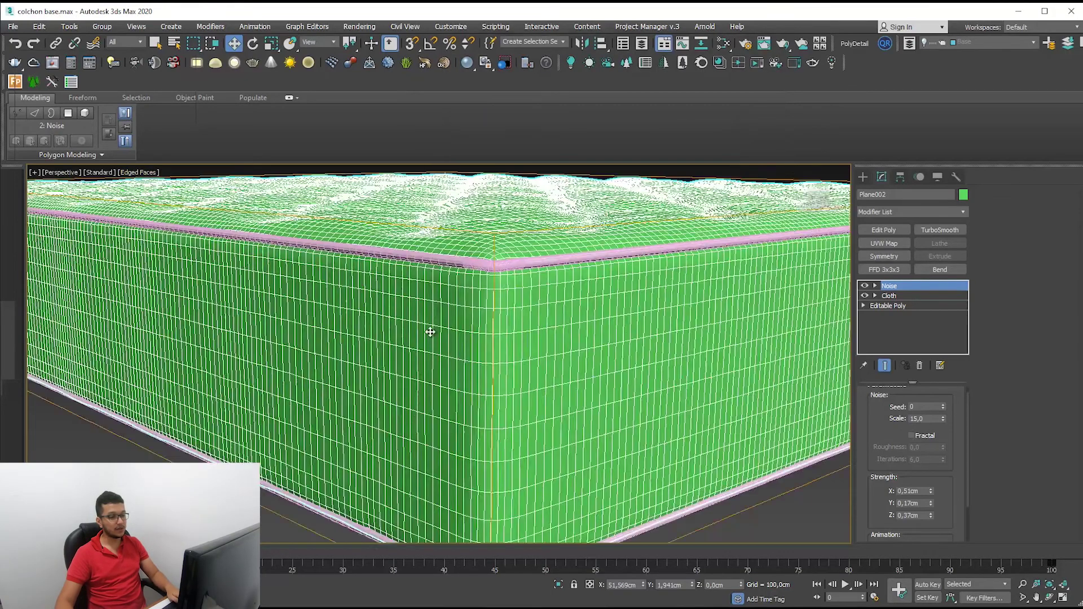
scroll(431, 339, "up", 3)
scroll(474, 327, "up", 3)
mouse_move(412, 355)
middle_mouse_down("alt")
mouse_move(624, 278)
mouse_move(321, 316)
middle_mouse_up("alt")
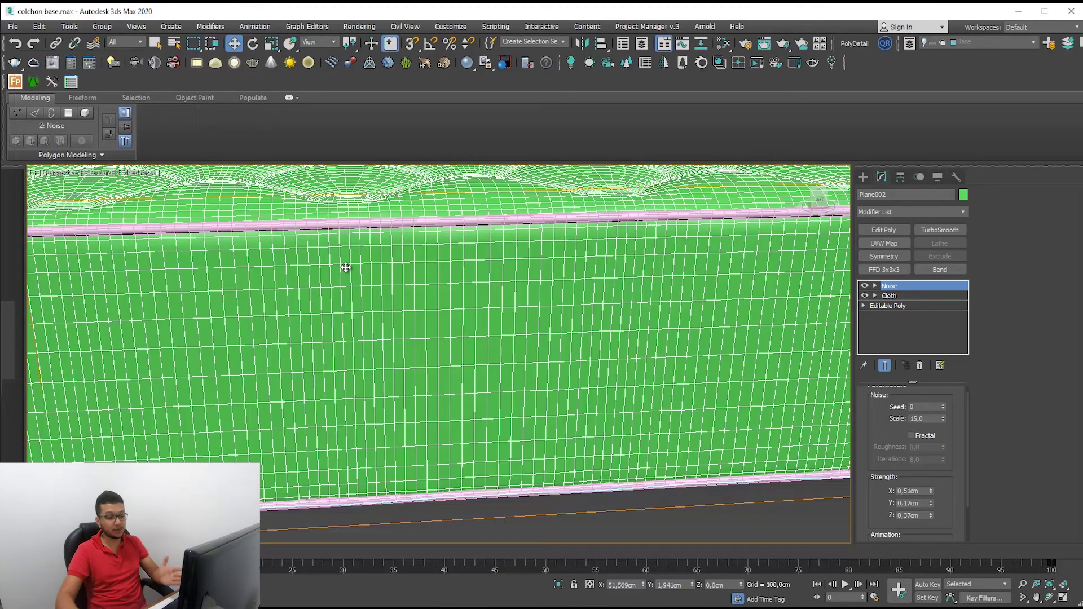
- Compare the mattress with the reference photo, then orbit back to the quilted top
left_click(518, 557)
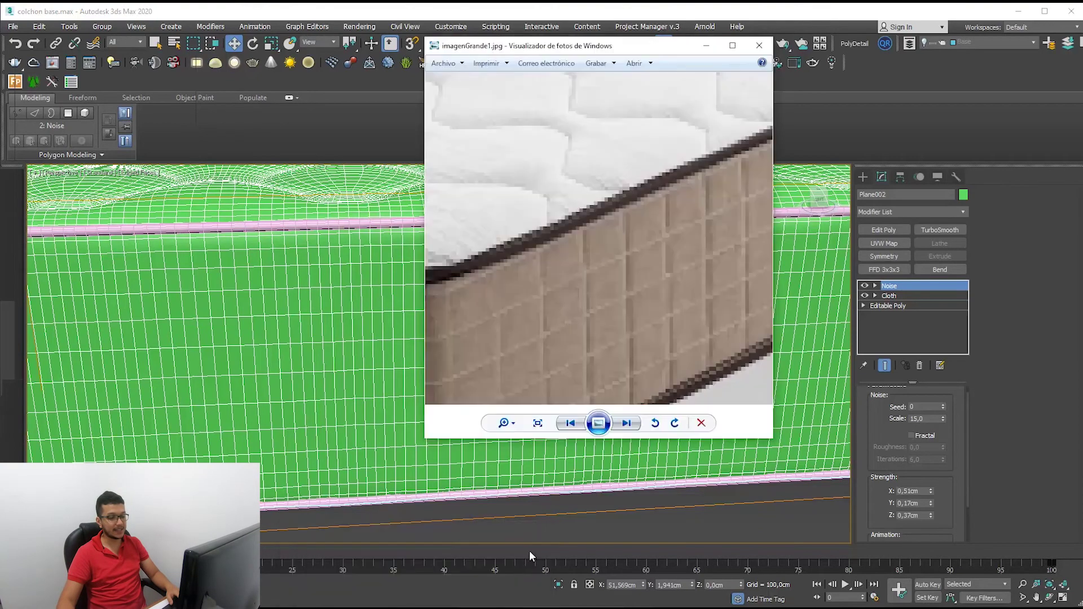
scroll(598, 237, "down", 1)
scroll(566, 246, "down", 2)
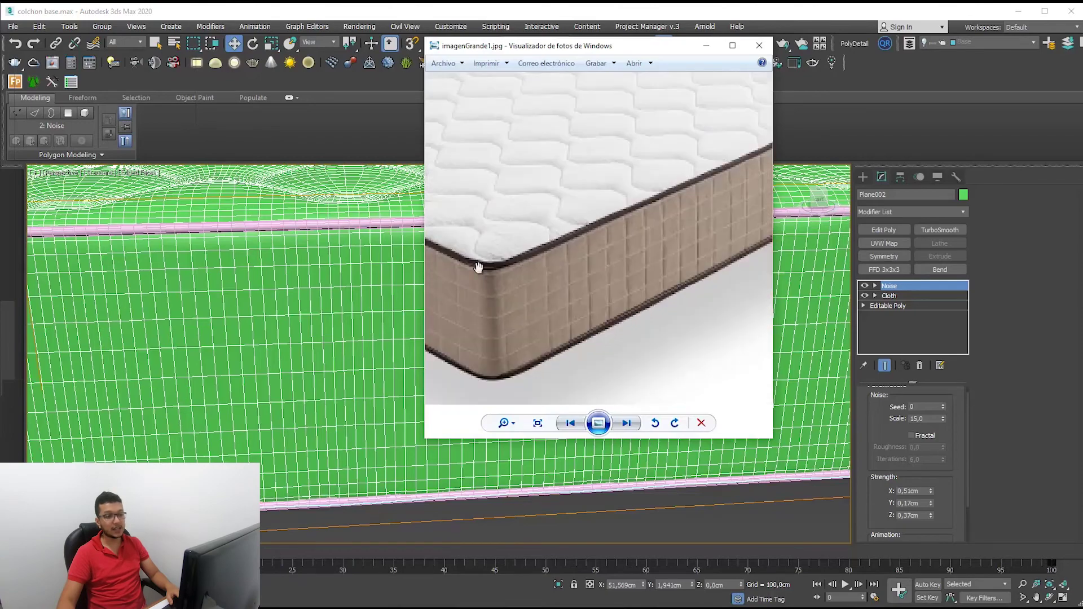
left_click(295, 302)
middle_click_drag(295, 305, 173, 416, "alt")
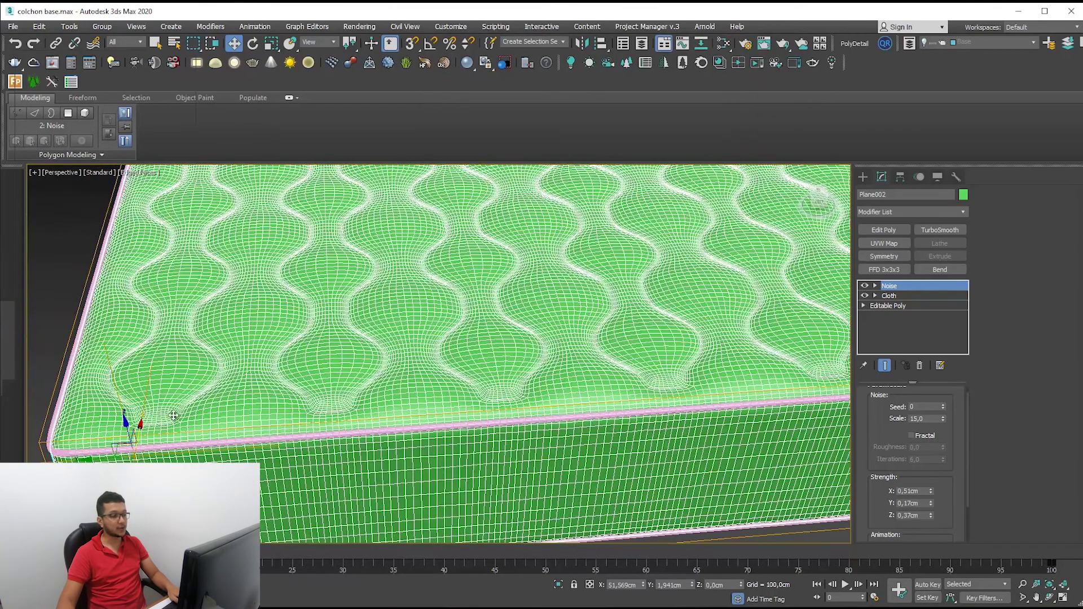
middle_click_drag(258, 394, 351, 356, "alt")
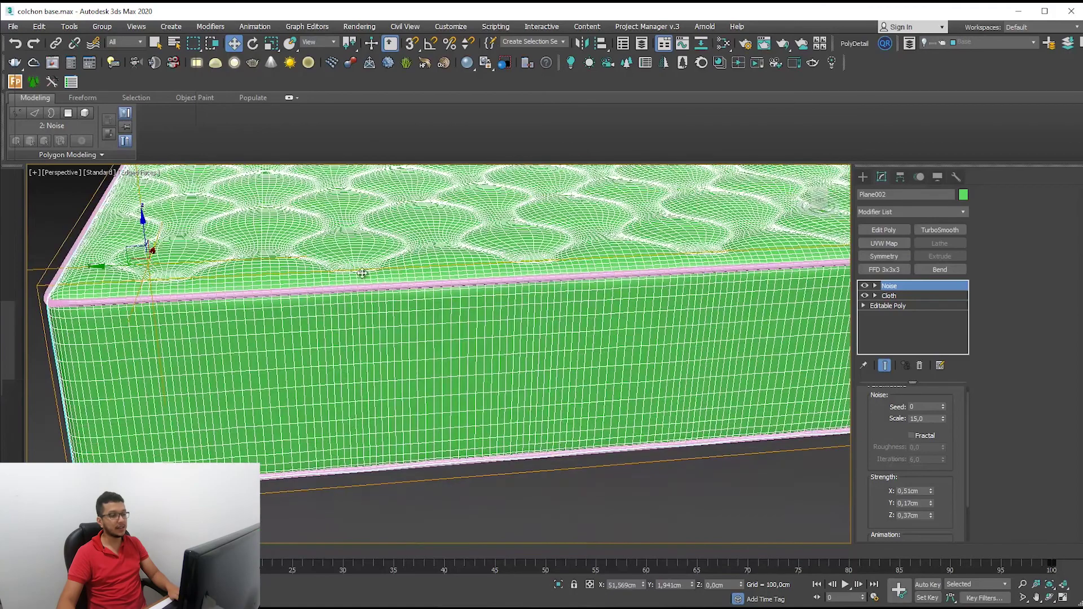
middle_click_drag(363, 271, 363, 264, "alt")
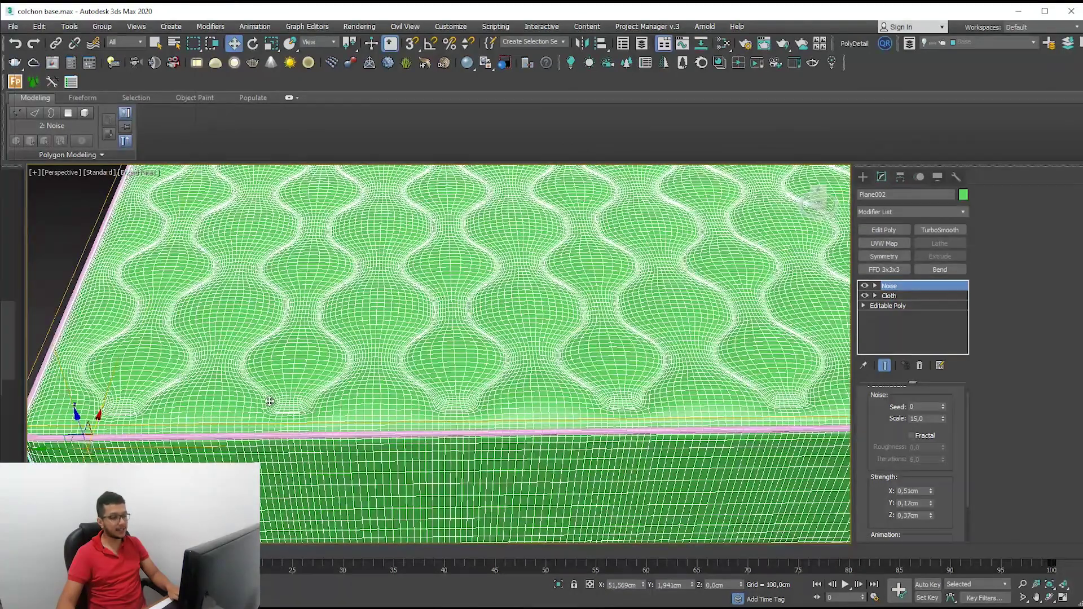
middle_click_drag(328, 408, 375, 242, "alt")
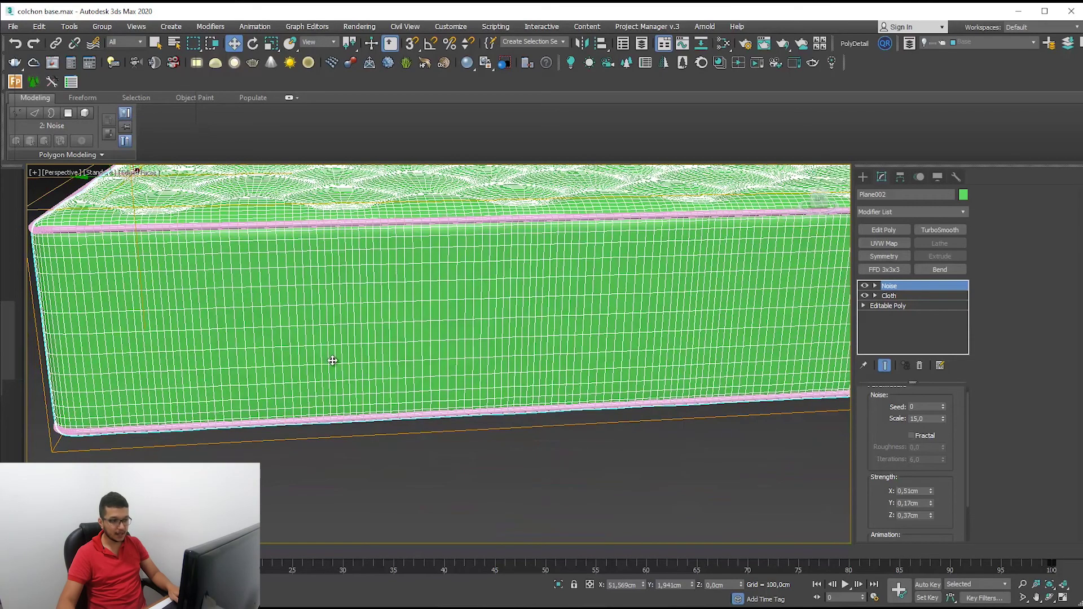
middle_click_drag(332, 352, 343, 358, "alt")
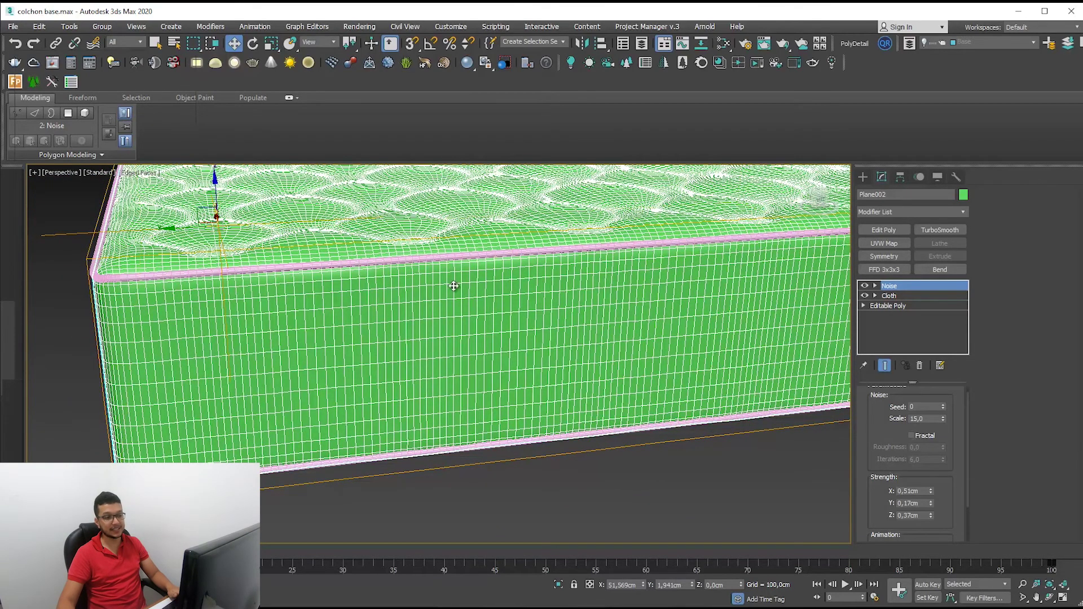
middle_click_drag(401, 400, 393, 421, "alt")
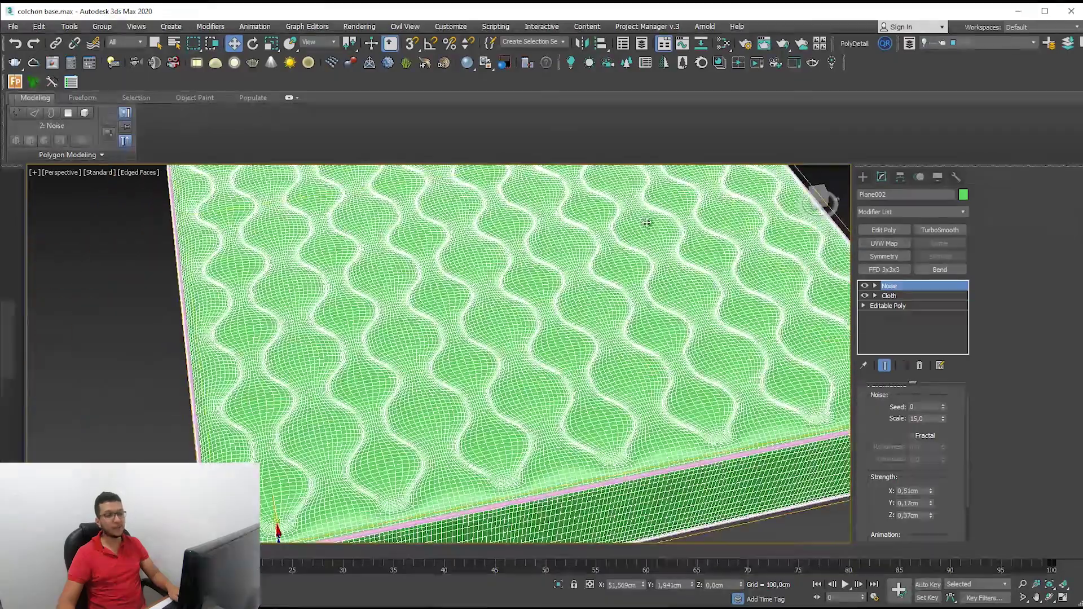
mouse_move(571, 255)
middle_mouse_down("alt")
mouse_move(472, 358)
mouse_move(464, 332)
middle_mouse_up("alt")
left_click(463, 325)
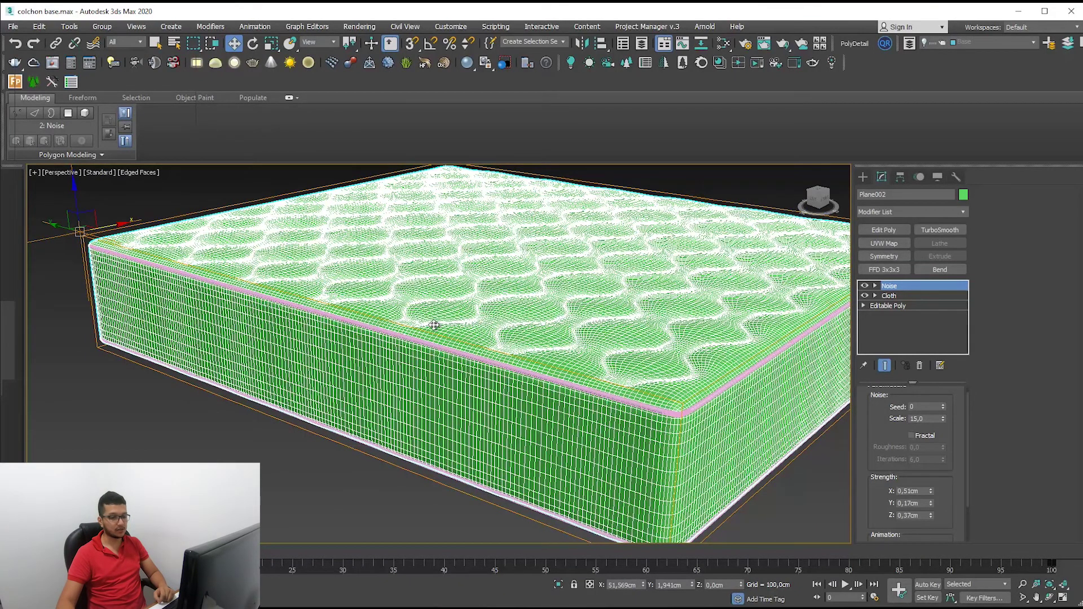
scroll(451, 350, "up", 1)
scroll(460, 367, "up", 3)
scroll(429, 361, "up", 2)
mouse_move(416, 356)
middle_mouse_down("alt")
mouse_move(484, 416)
mouse_move(476, 356)
middle_mouse_up("alt")
scroll(484, 416, "up", 2)
scroll(476, 355, "up", 3)
scroll(423, 380, "down", 3)
mouse_move(423, 380)
middle_mouse_down("alt")
mouse_move(454, 404)
mouse_move(503, 382)
middle_mouse_up("alt")
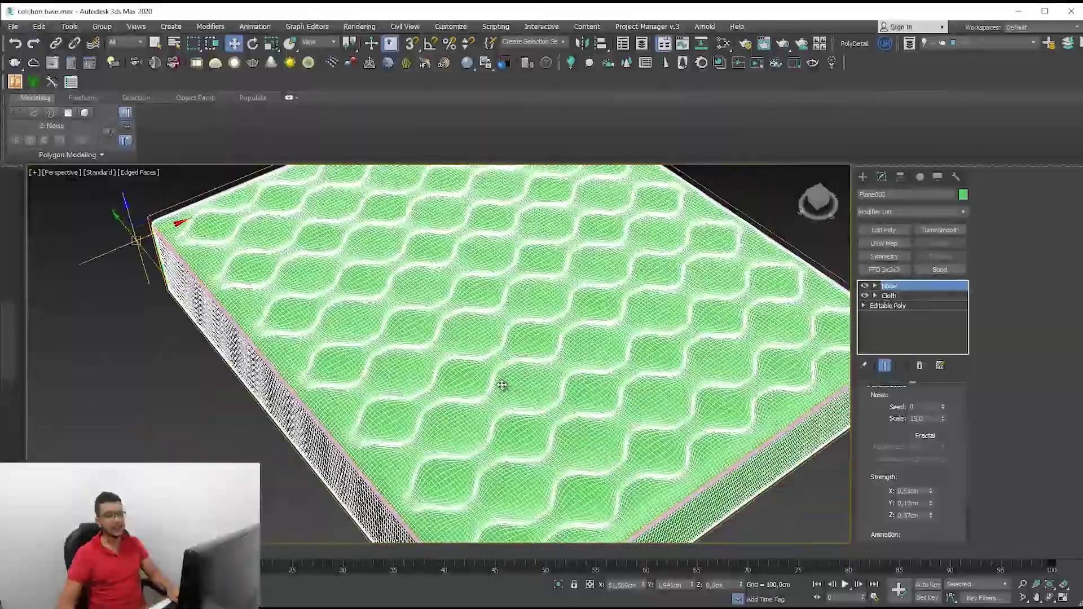